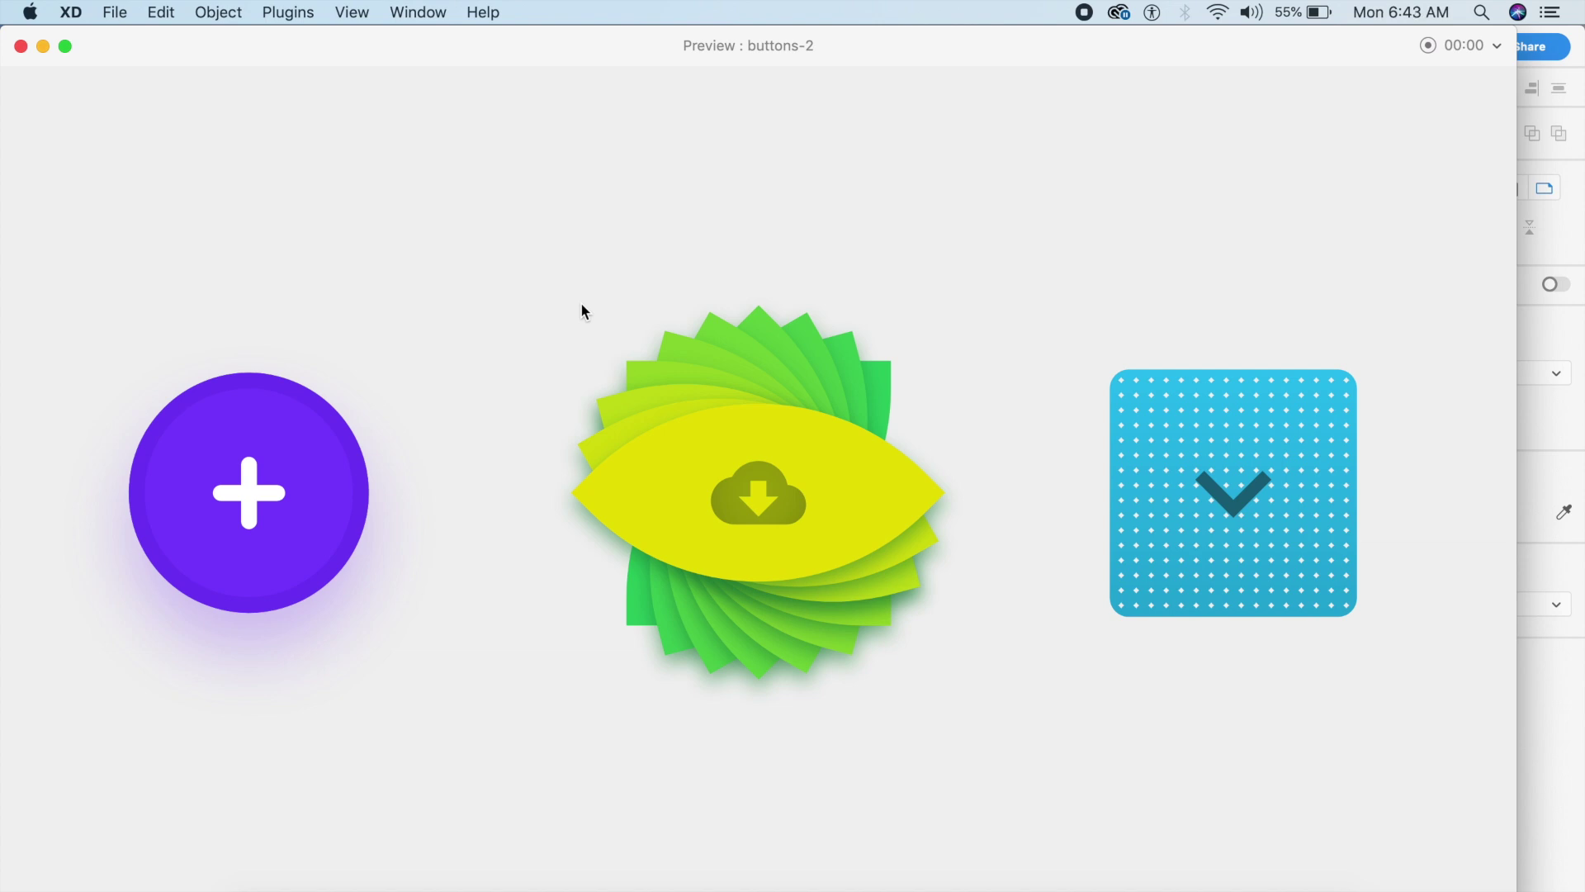
Test the animations of the purple, green and blue buttons in the prototype preview, and close it
click(321, 497)
click(321, 493)
click(789, 537)
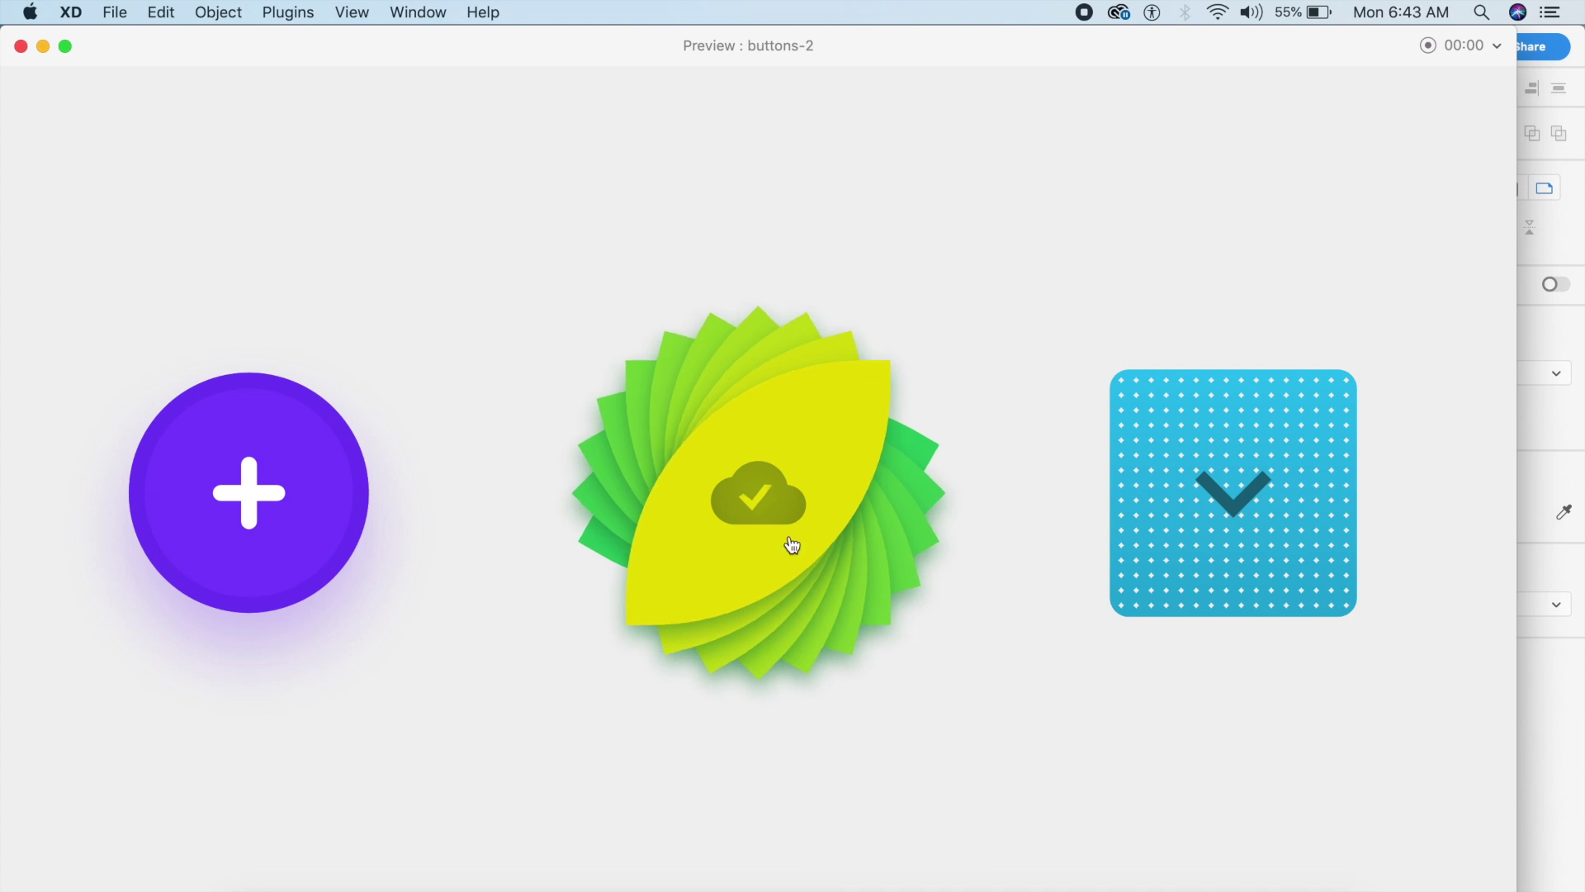
click(1228, 494)
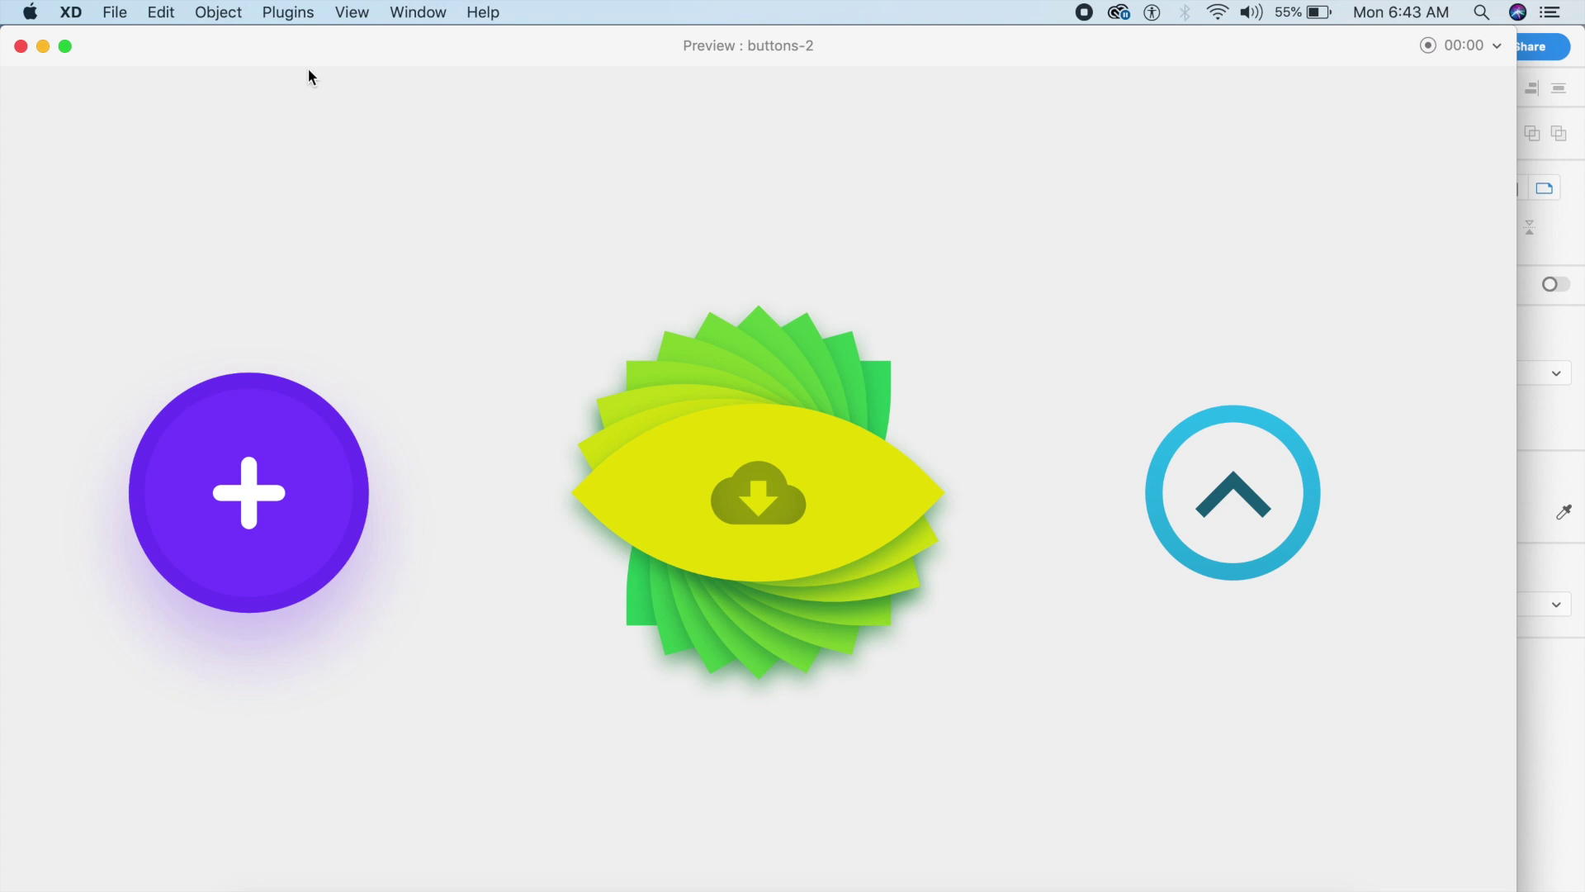
click(23, 47)
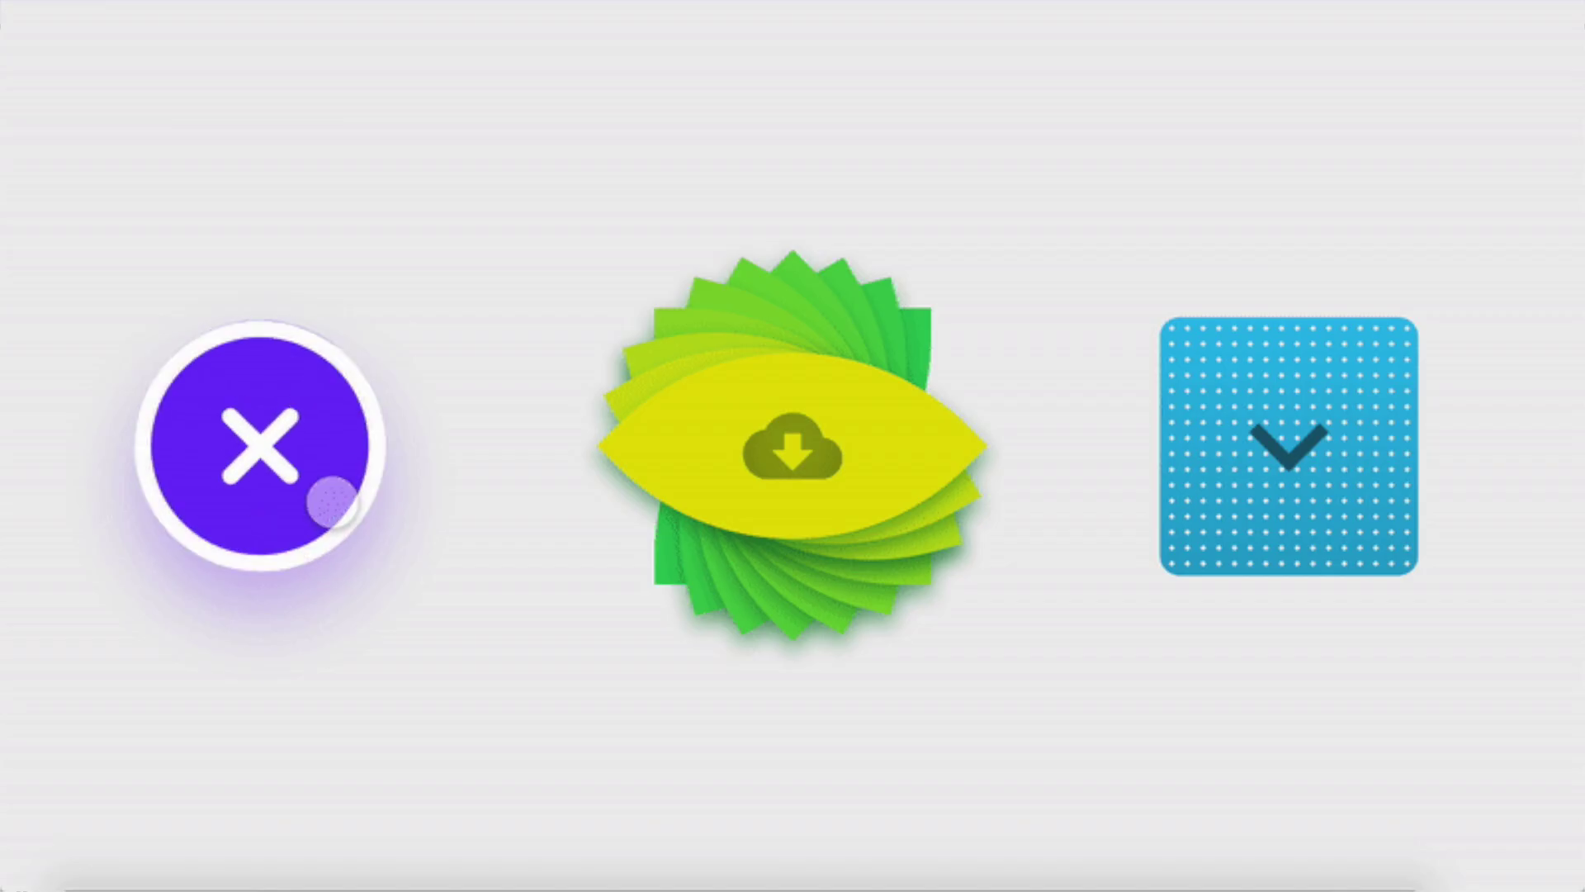
click(332, 500)
click(736, 499)
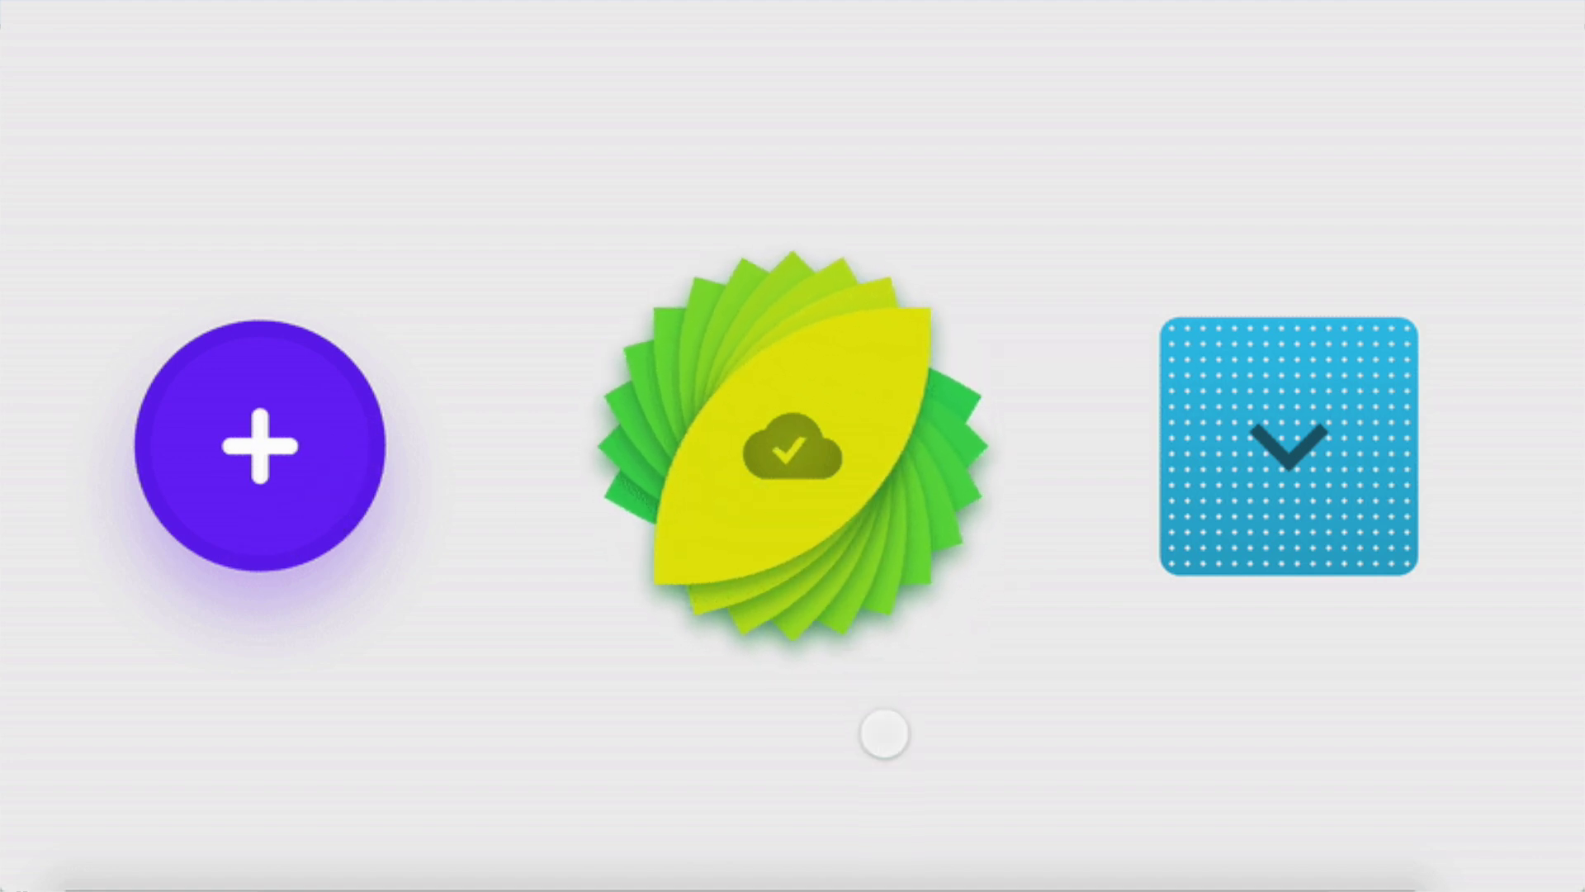
click(1235, 470)
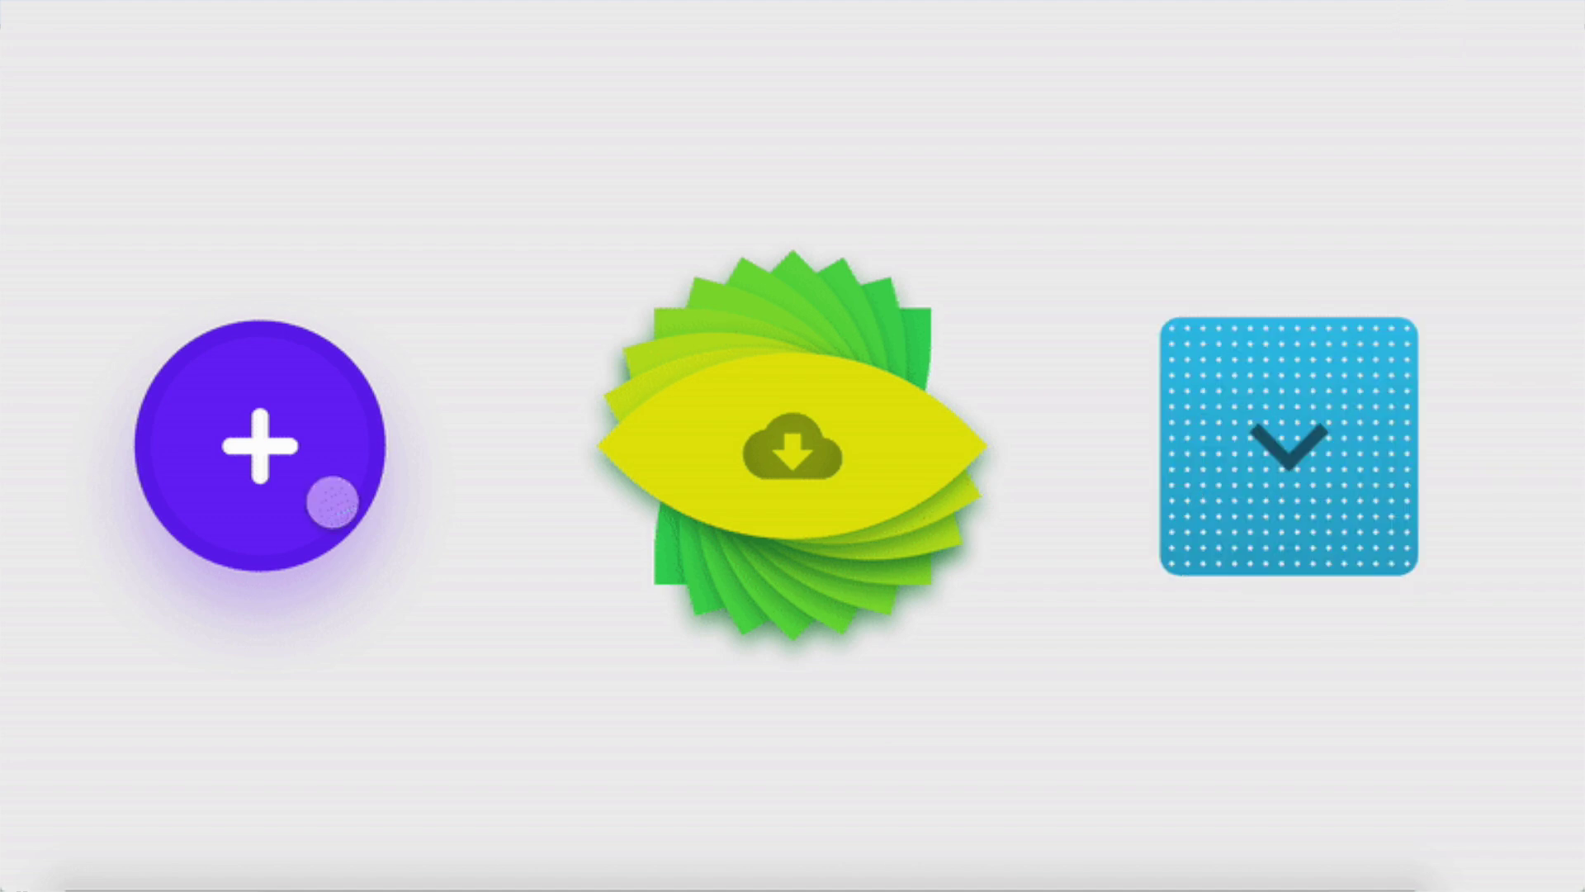
click(332, 500)
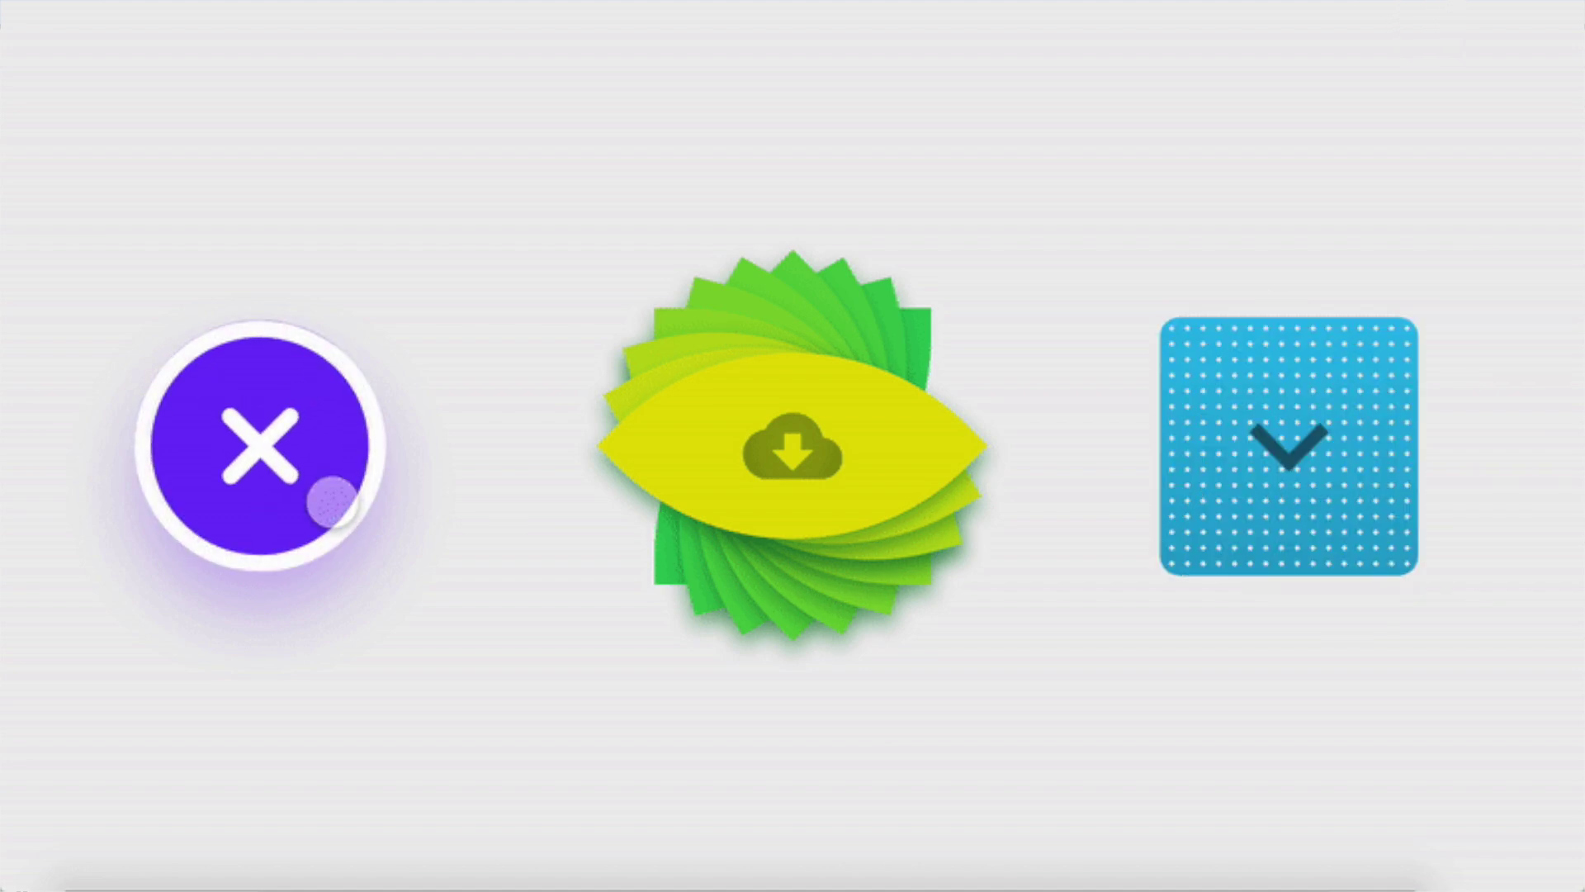
click(333, 500)
click(736, 496)
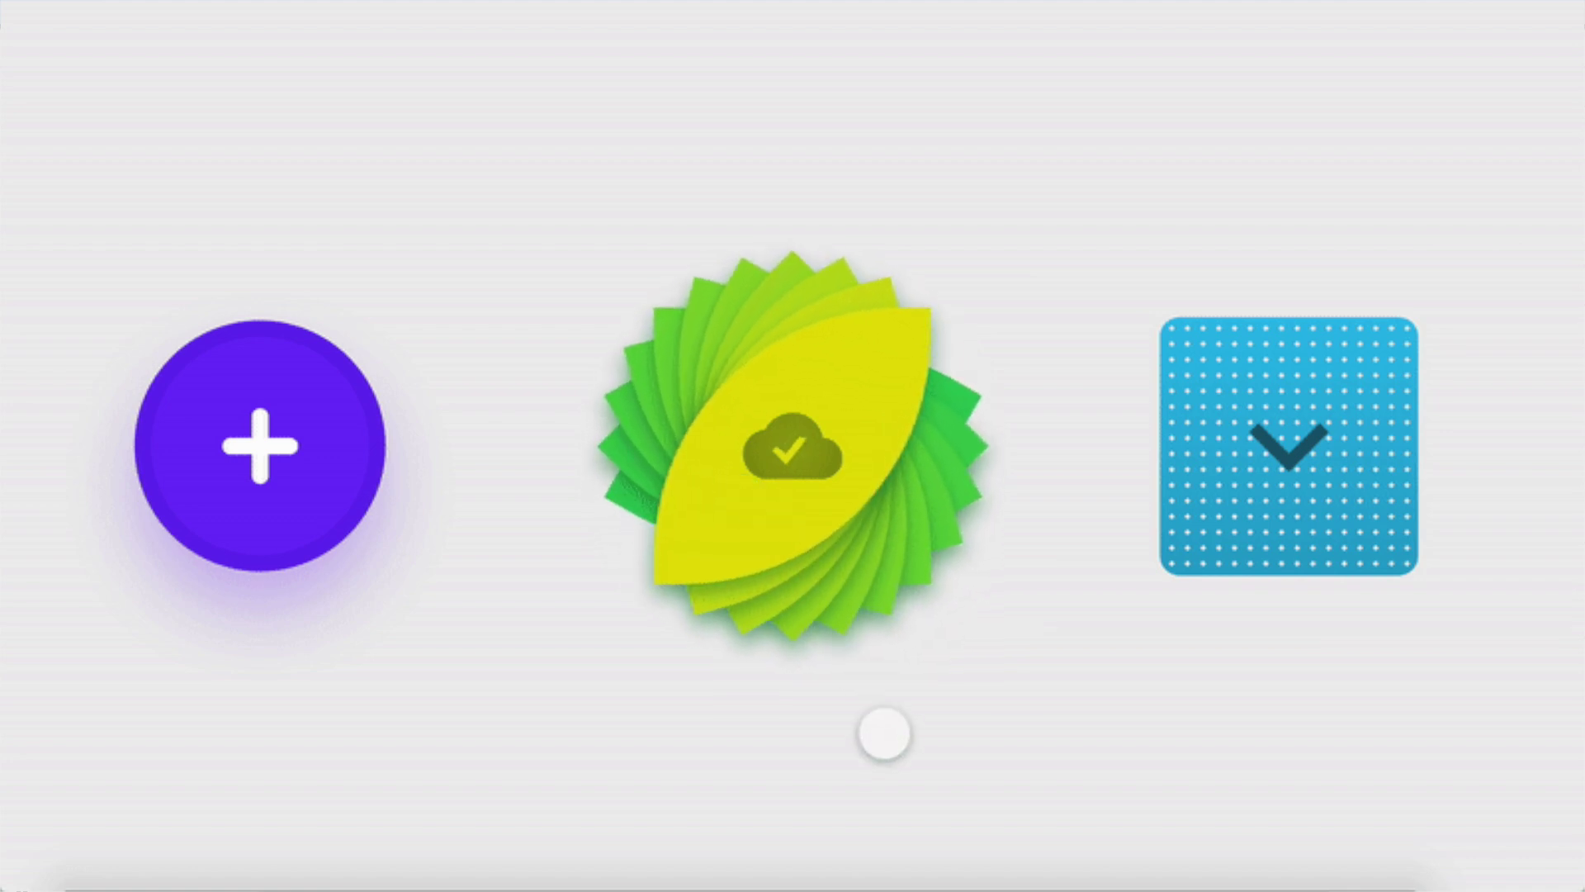
click(1233, 466)
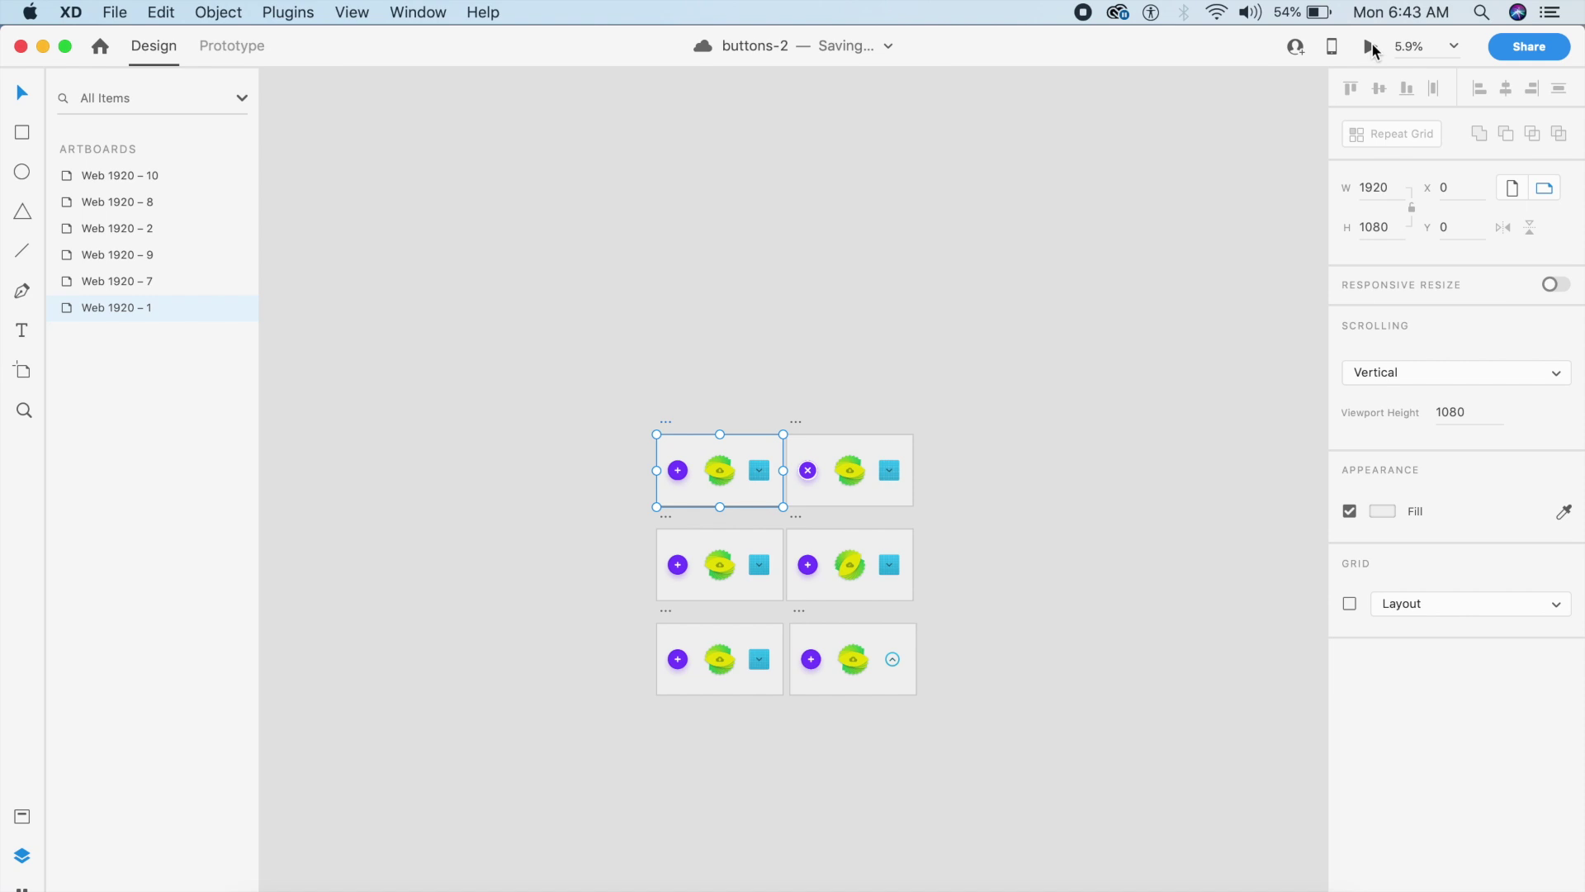
Draw a new square artboard separate from the existing ones, and resize it to about 898 × 898
key(a)
drag(649, 243, 1027, 683)
key(v)
click(903, 534)
scroll(903, 535, right, 2)
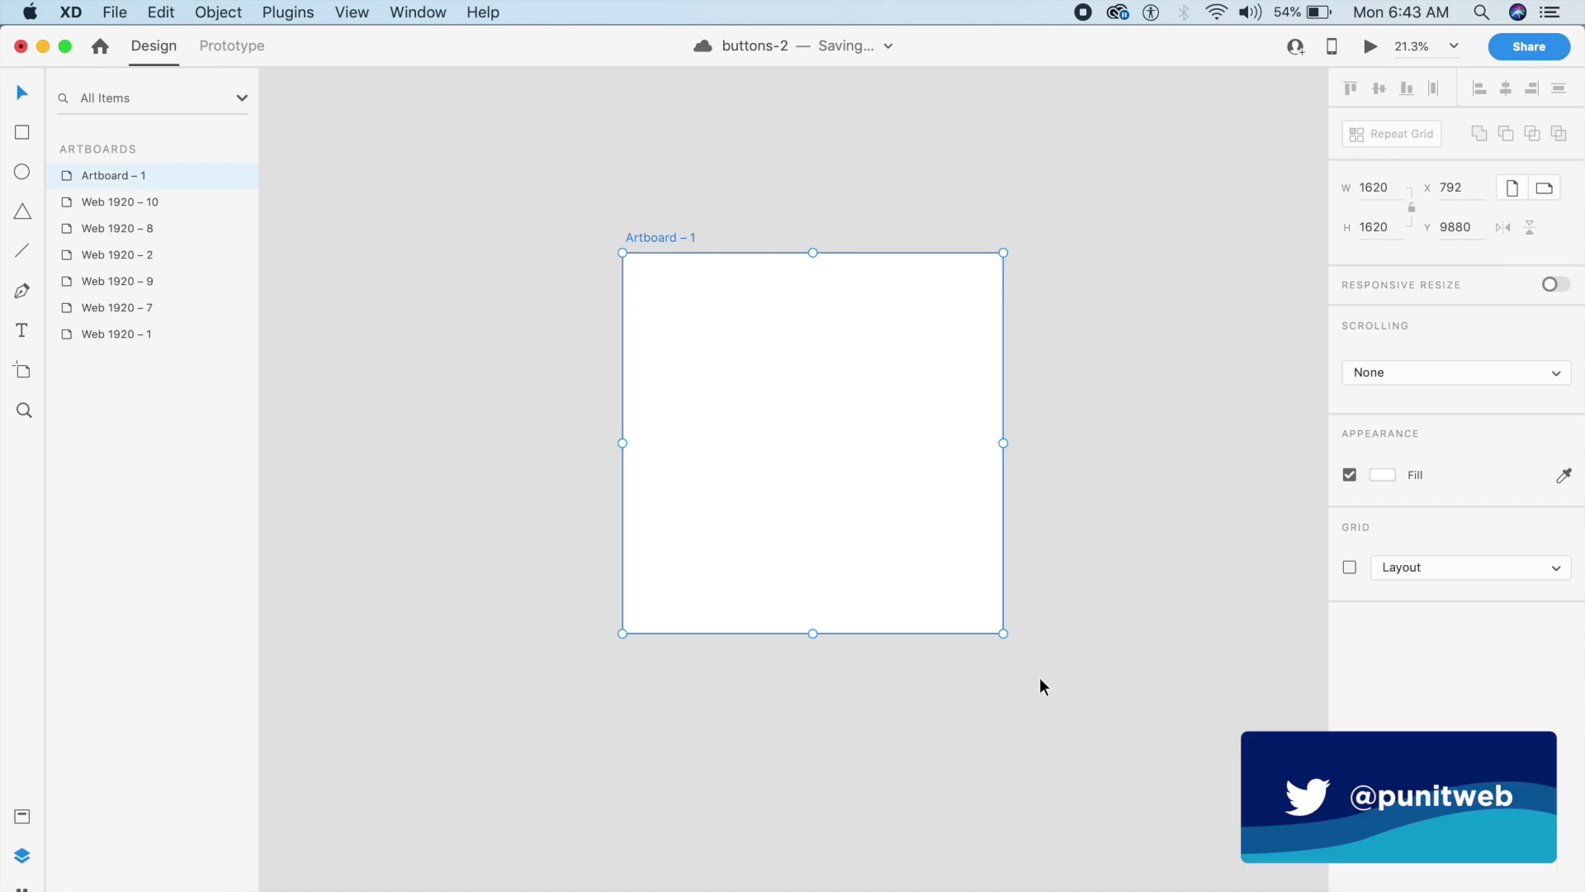
drag(1004, 634, 836, 499)
key(super+3)
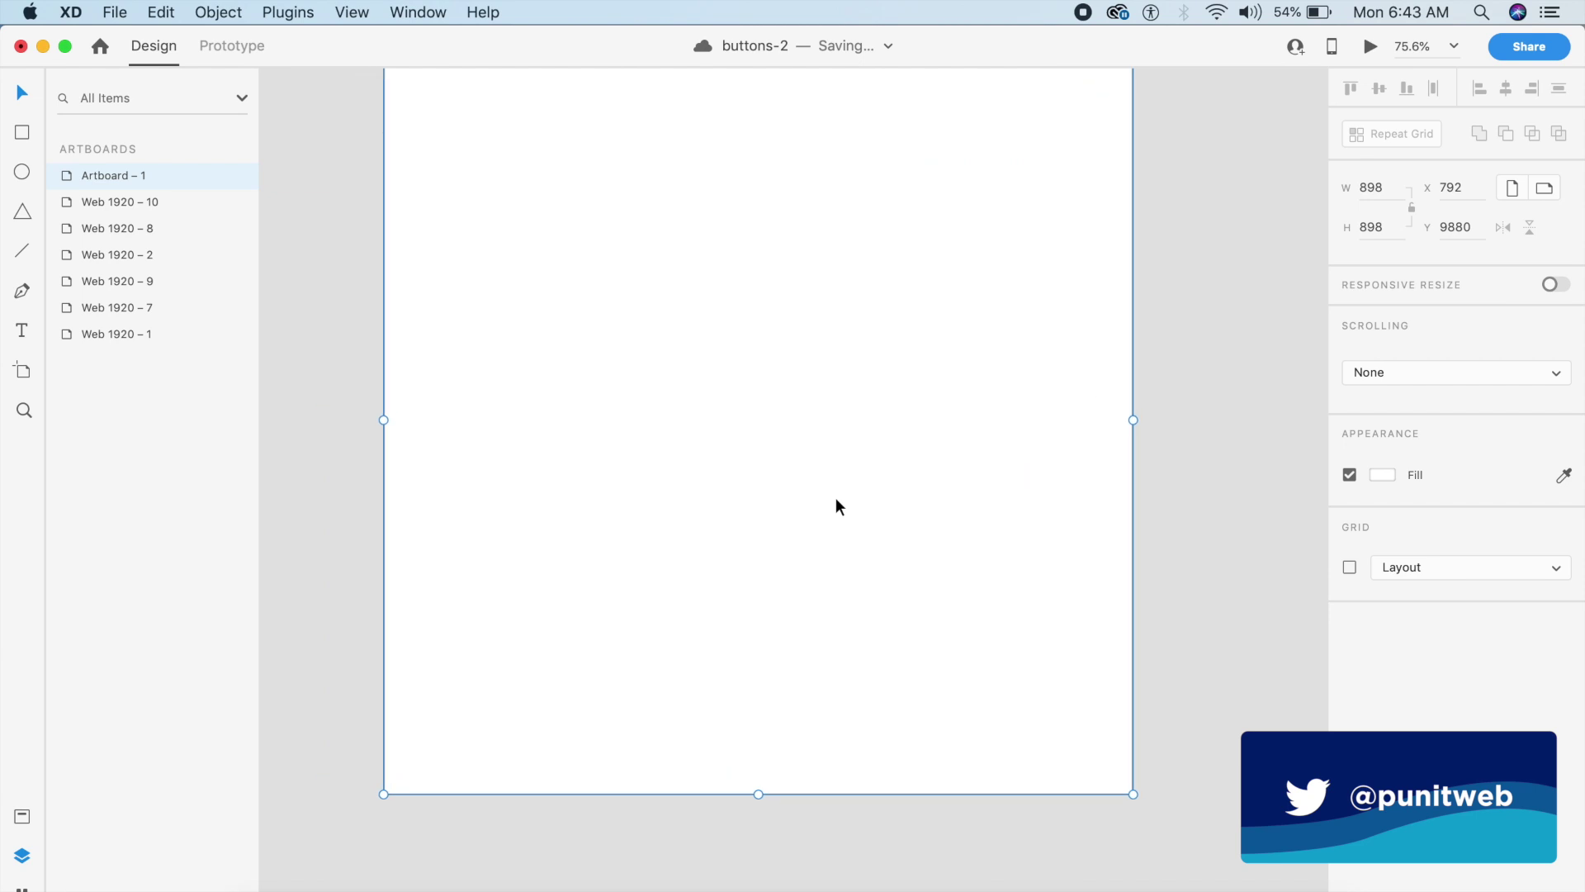
scroll(835, 506, down, 3)
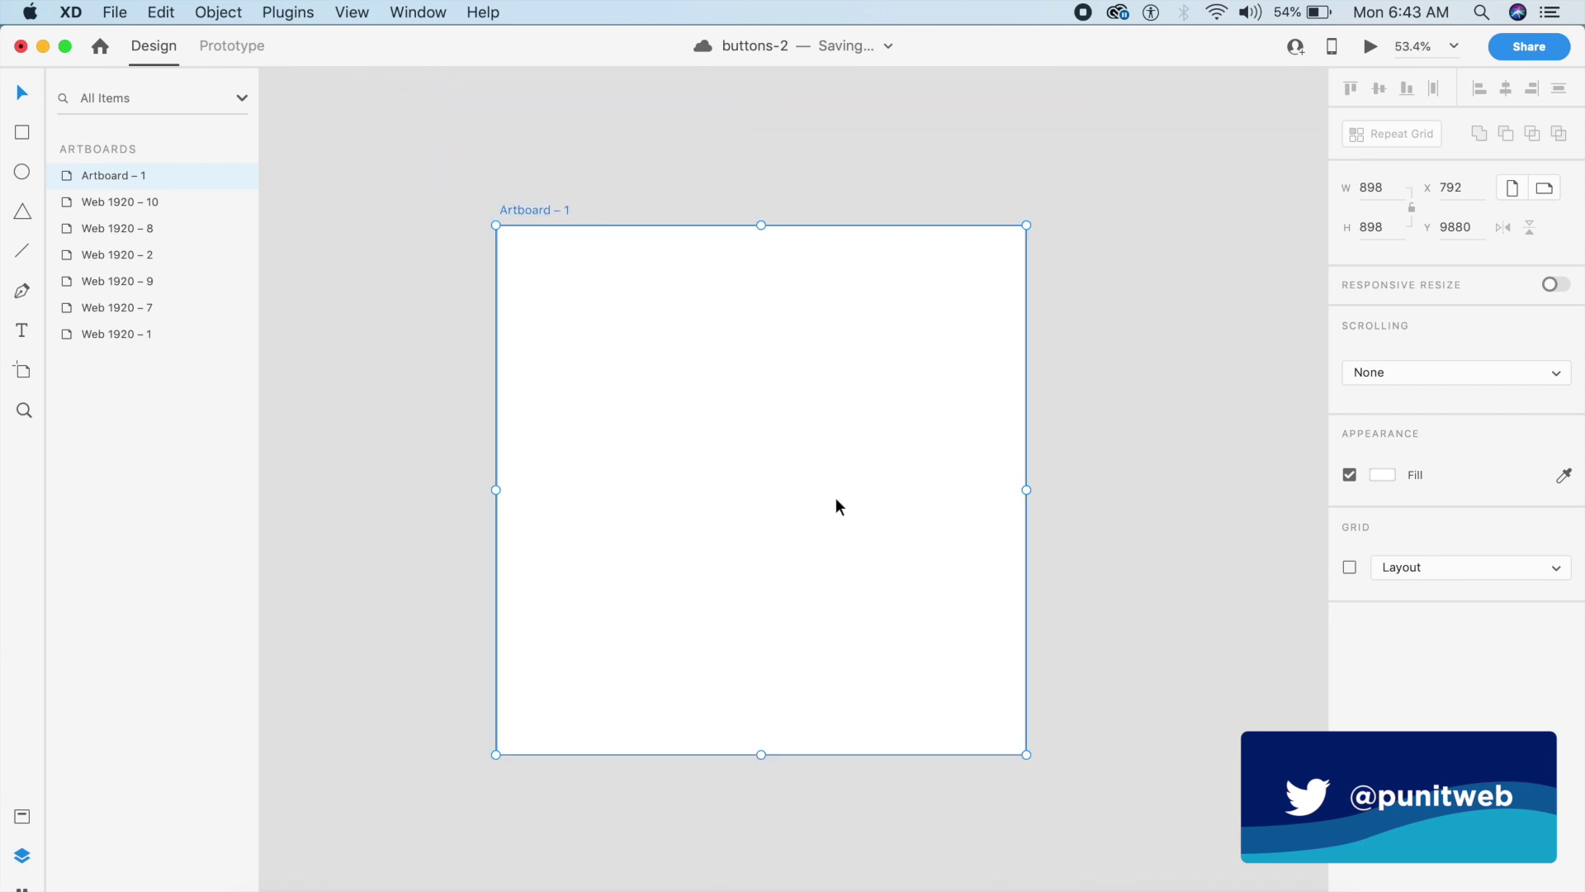
Draw a circle about 388 in diameter, and place it at the centre of the new artboard
key(e)
click(690, 380)
drag(689, 380, 927, 609)
key(Escape)
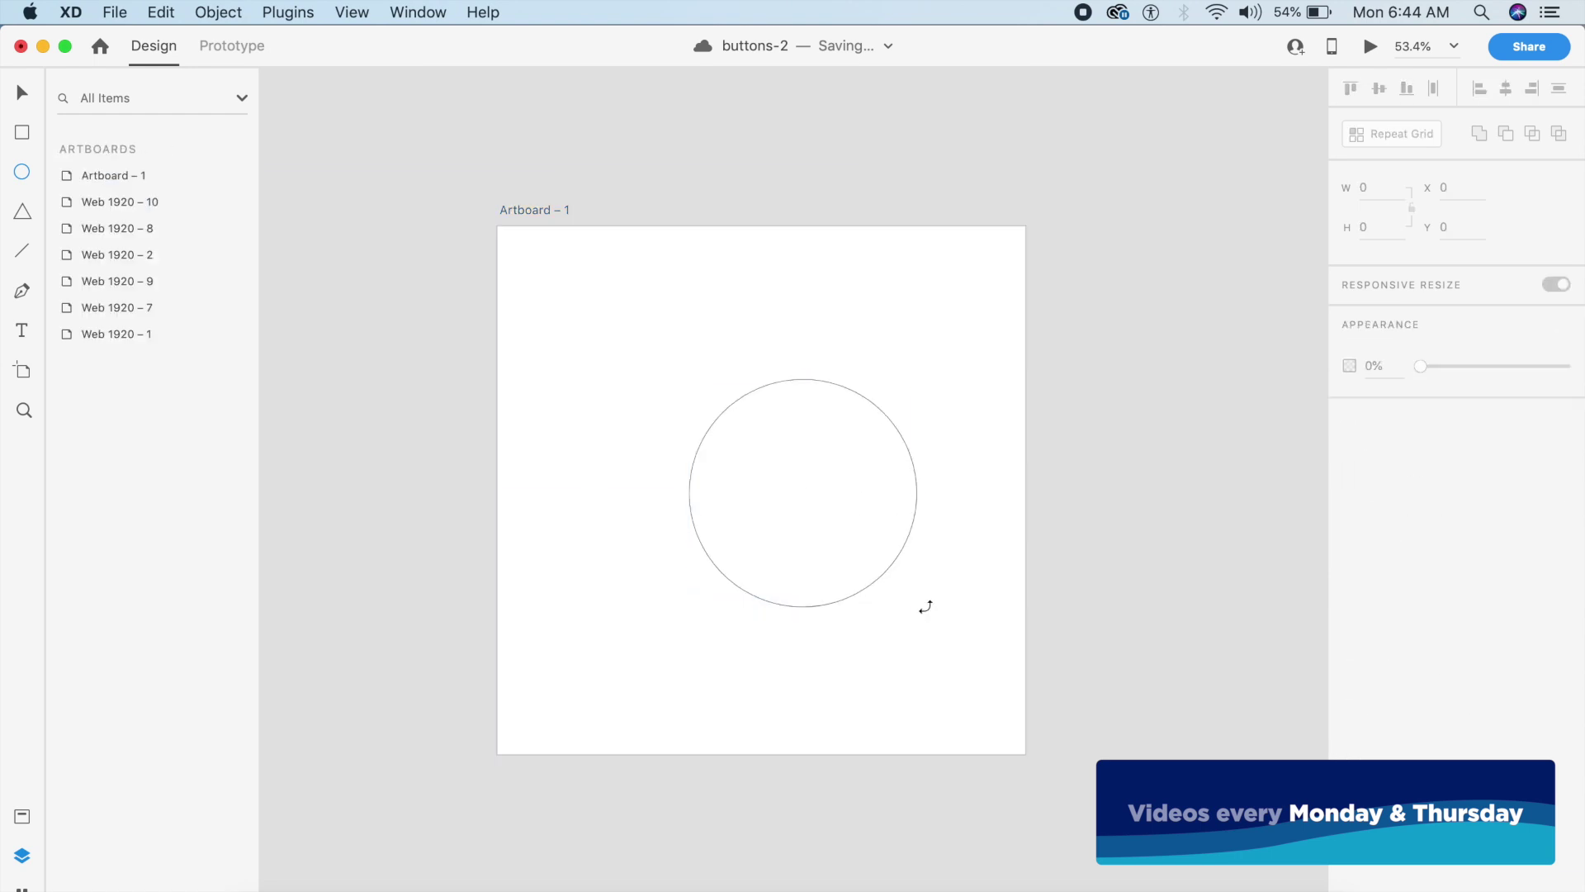
drag(852, 548, 806, 543)
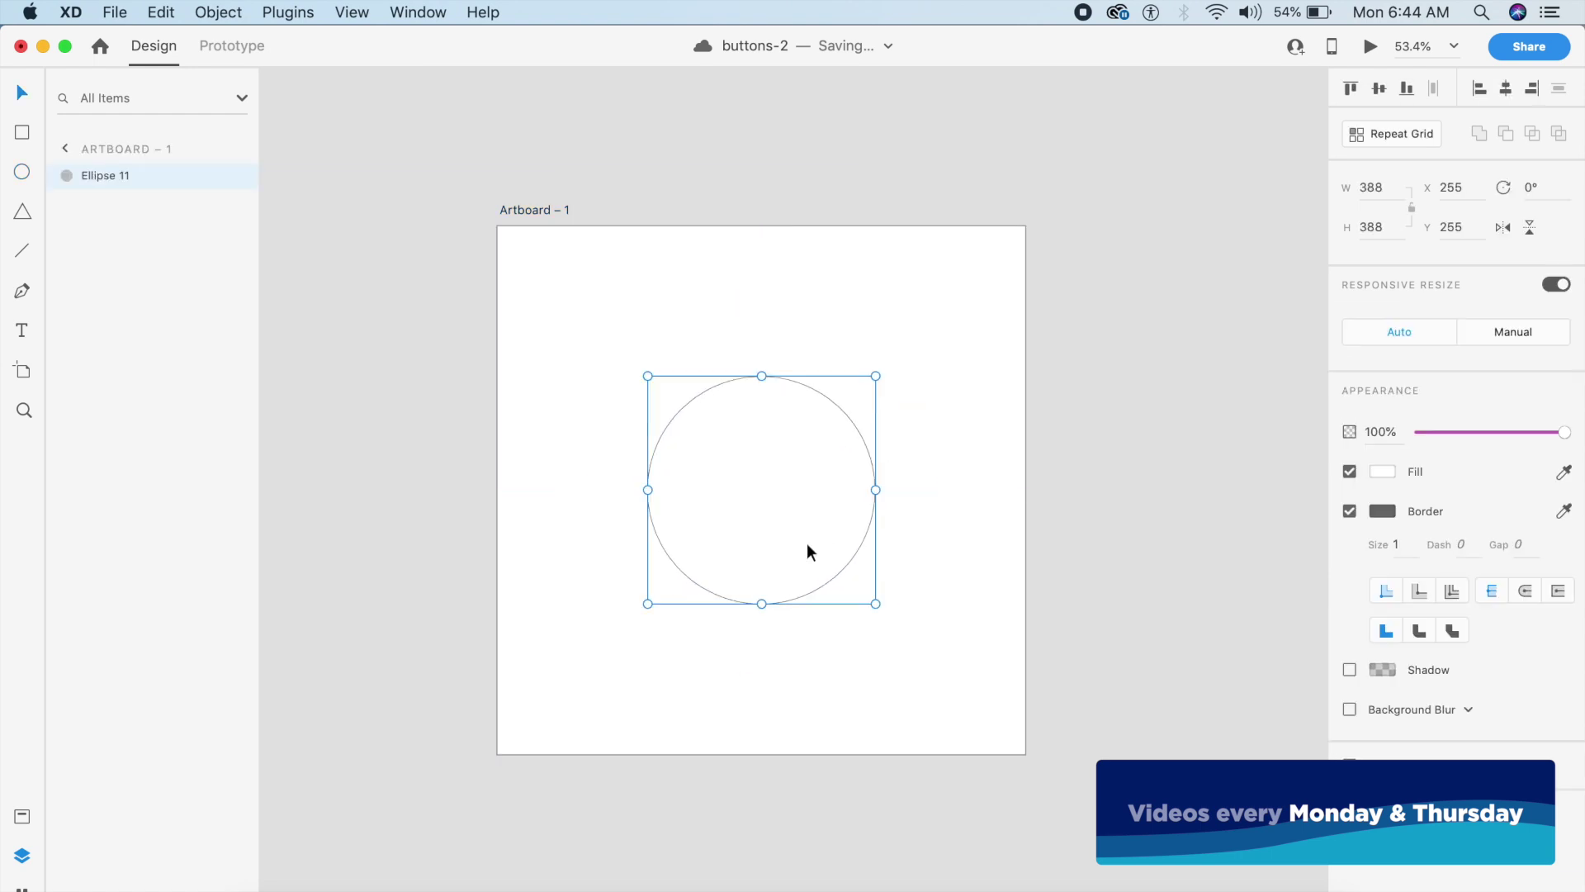
Remove the circle's border and give it a solid purple fill
click(1350, 511)
click(1383, 472)
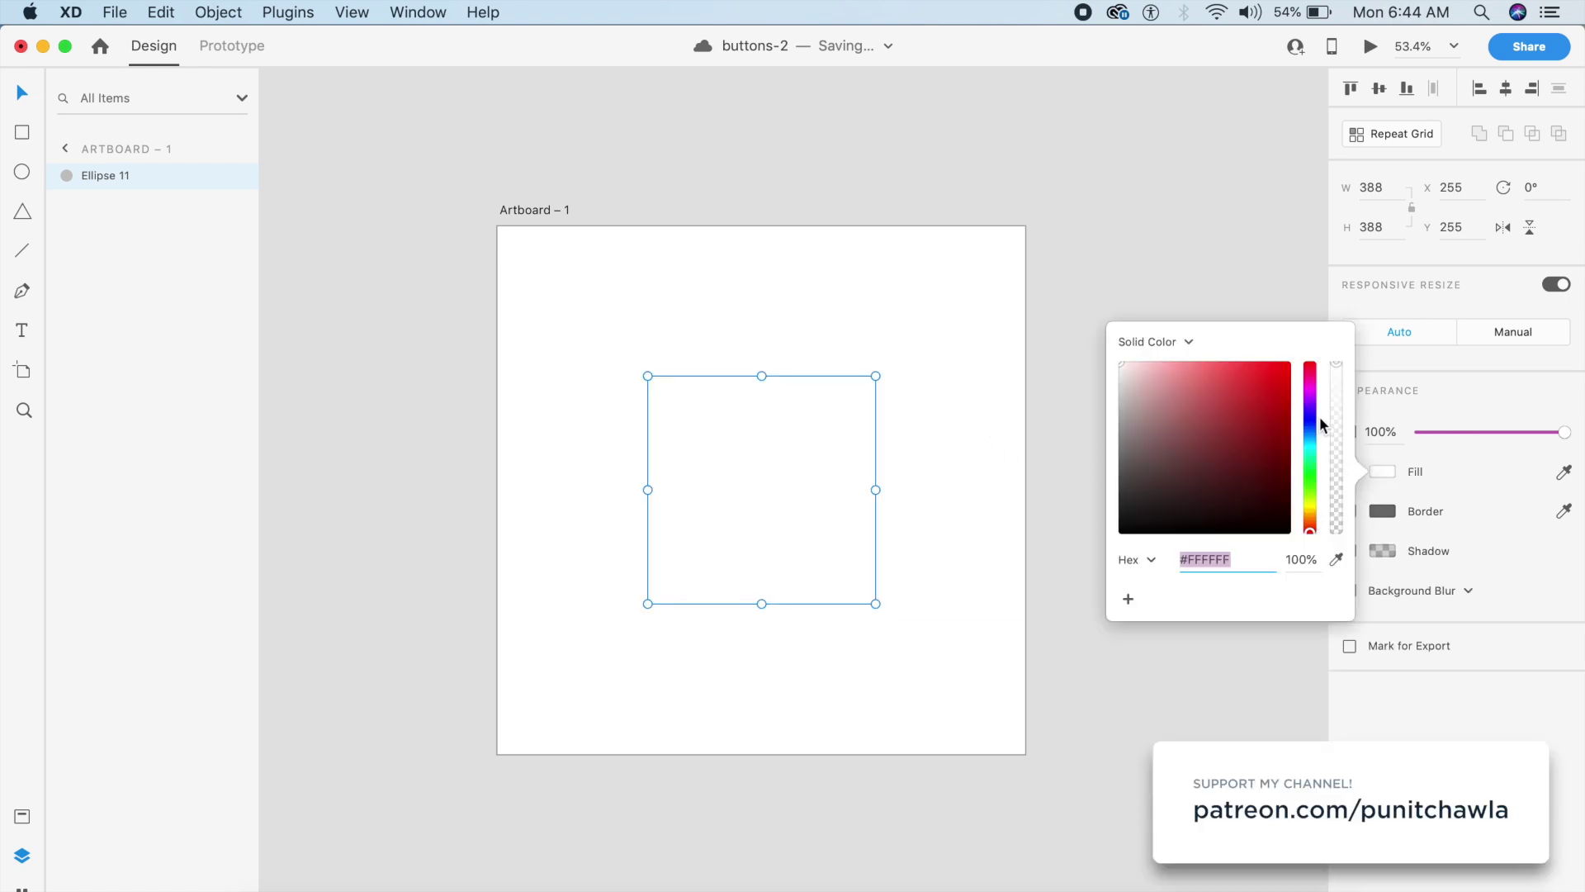
drag(1316, 415, 1258, 358)
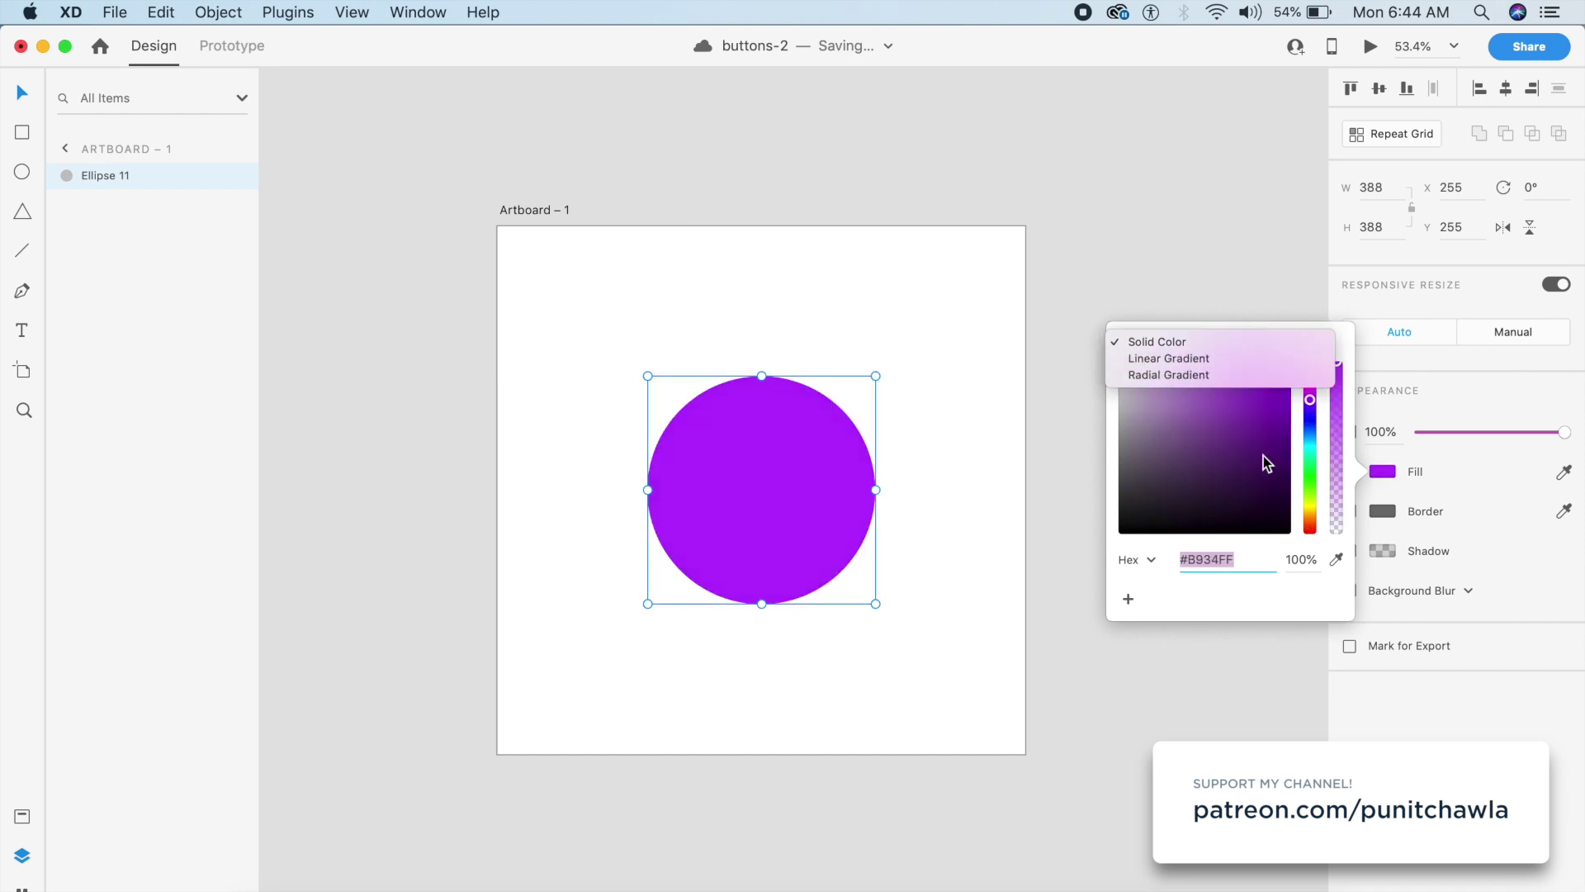
drag(1313, 407, 1311, 405)
click(934, 538)
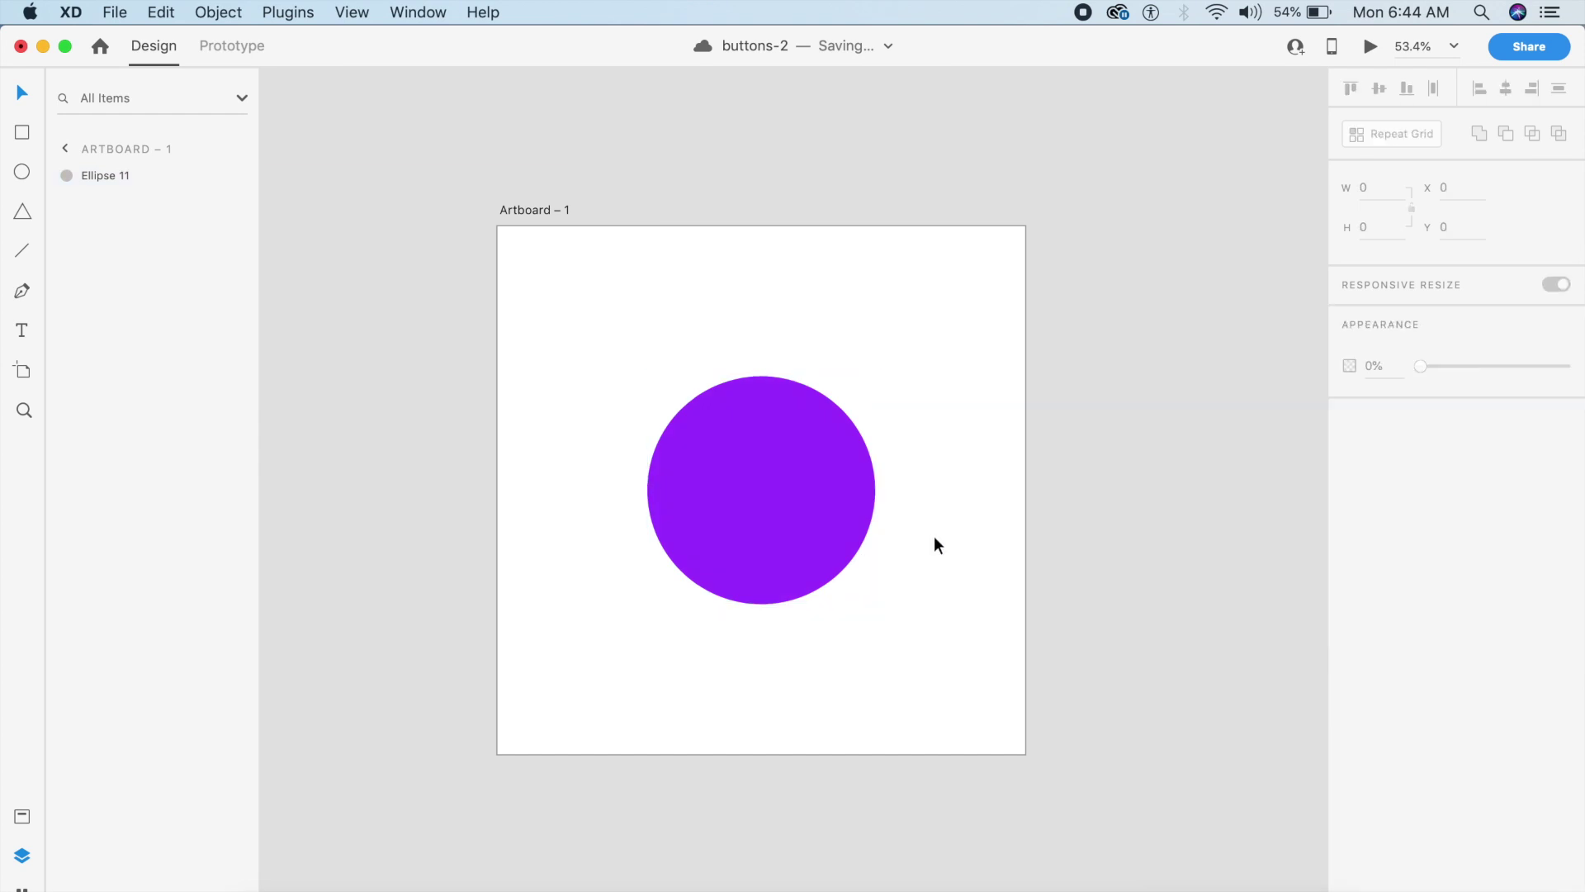
Draw a vertical line about 167 long along the circle's centre axis with the Pen tool
drag(849, 545, 852, 546)
click(865, 551)
click(762, 446)
click(761, 545)
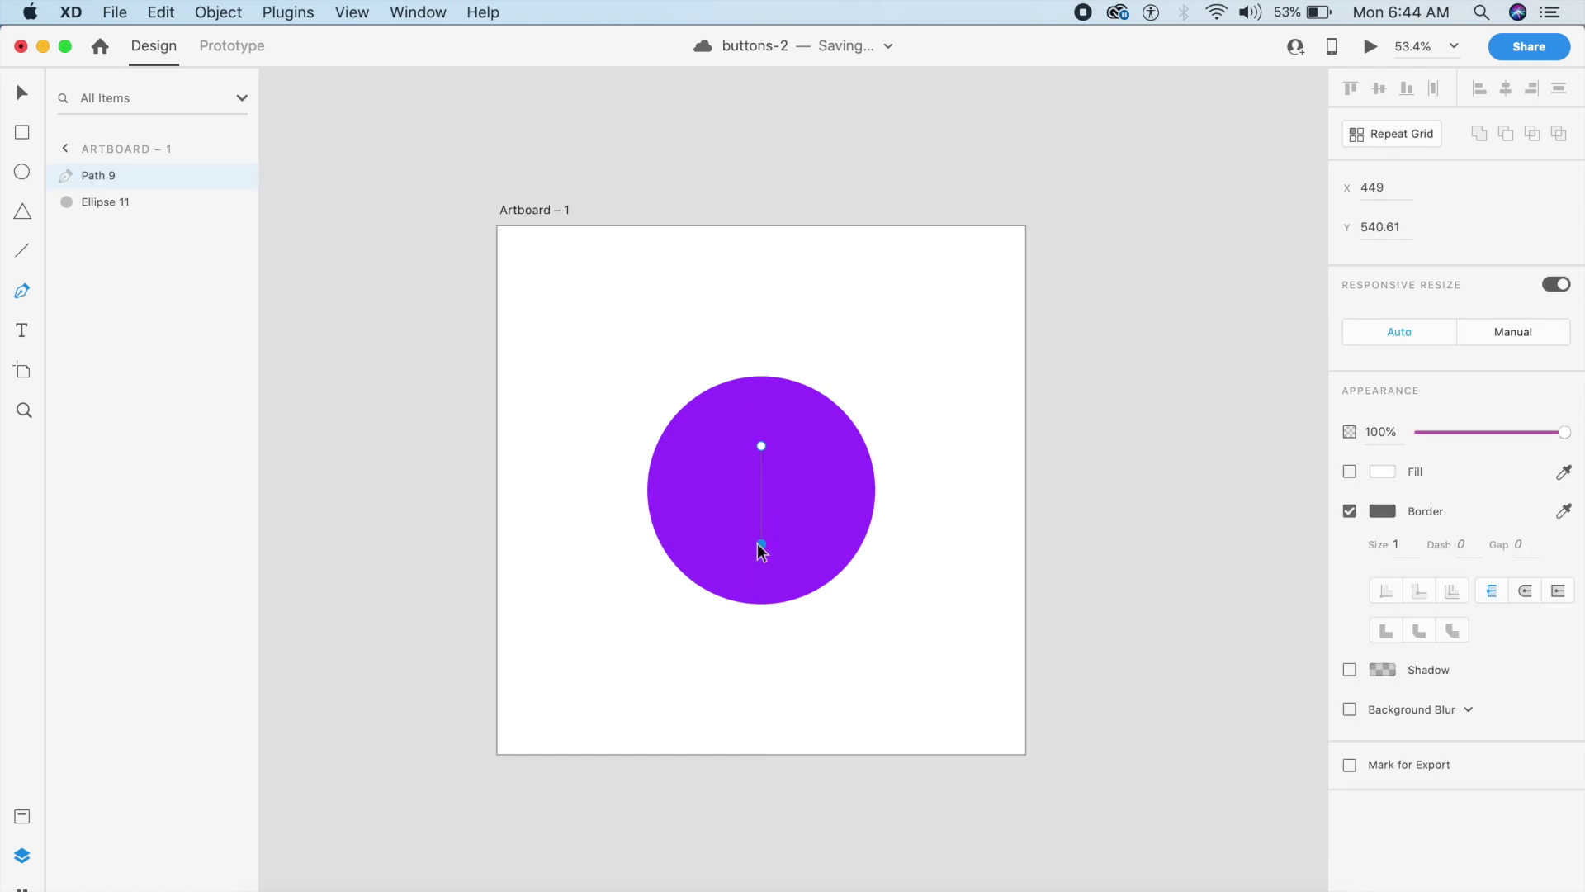
key(Escape)
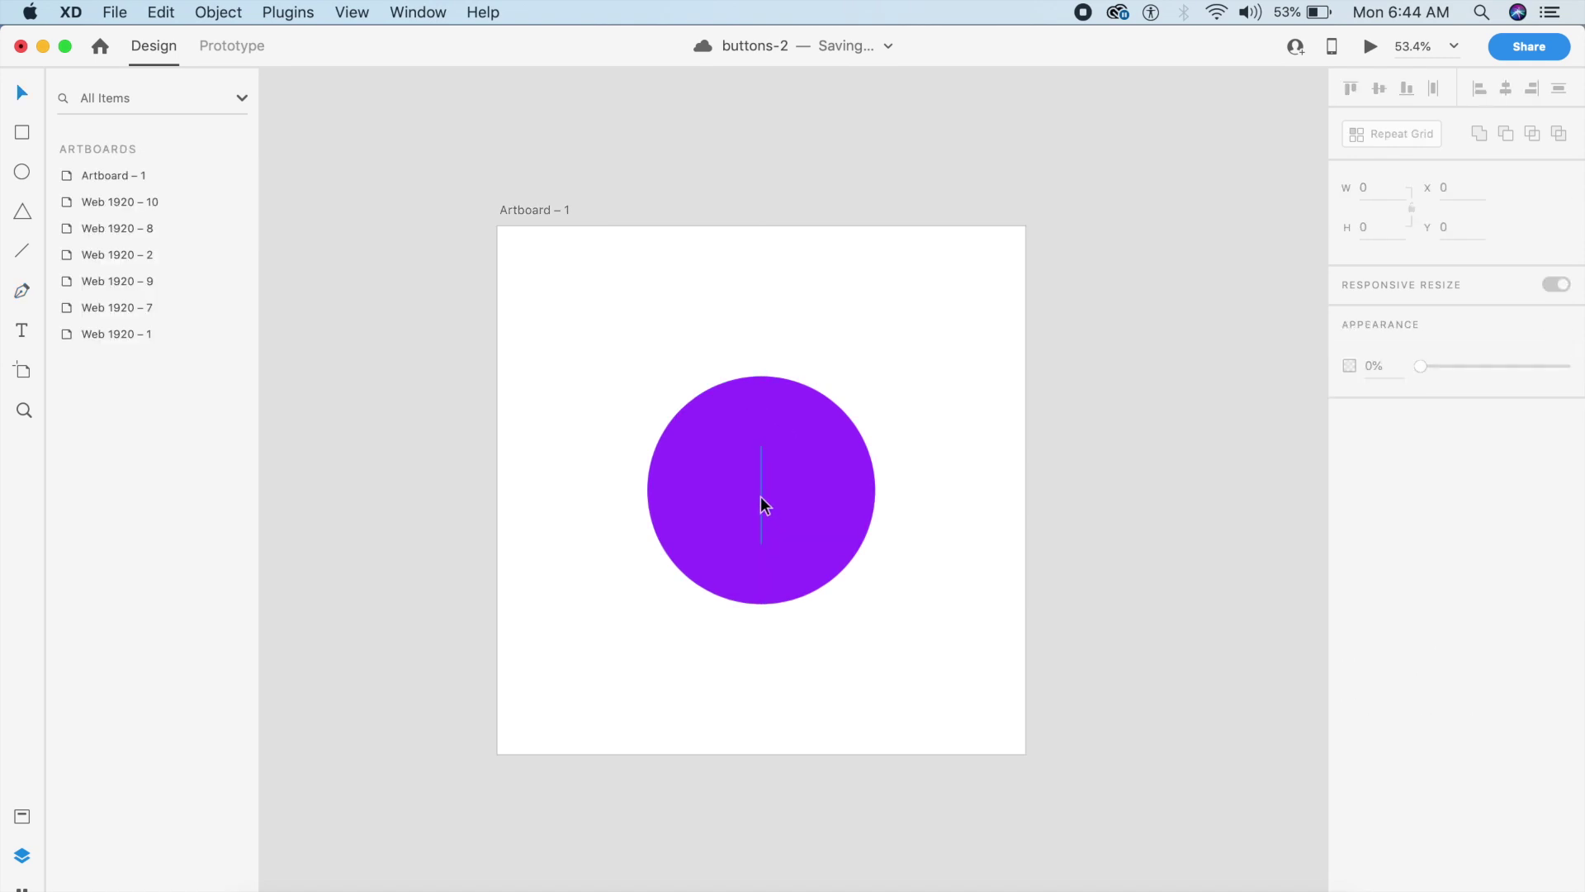
Set the vertical line's border size to 20
click(762, 498)
click(1414, 546)
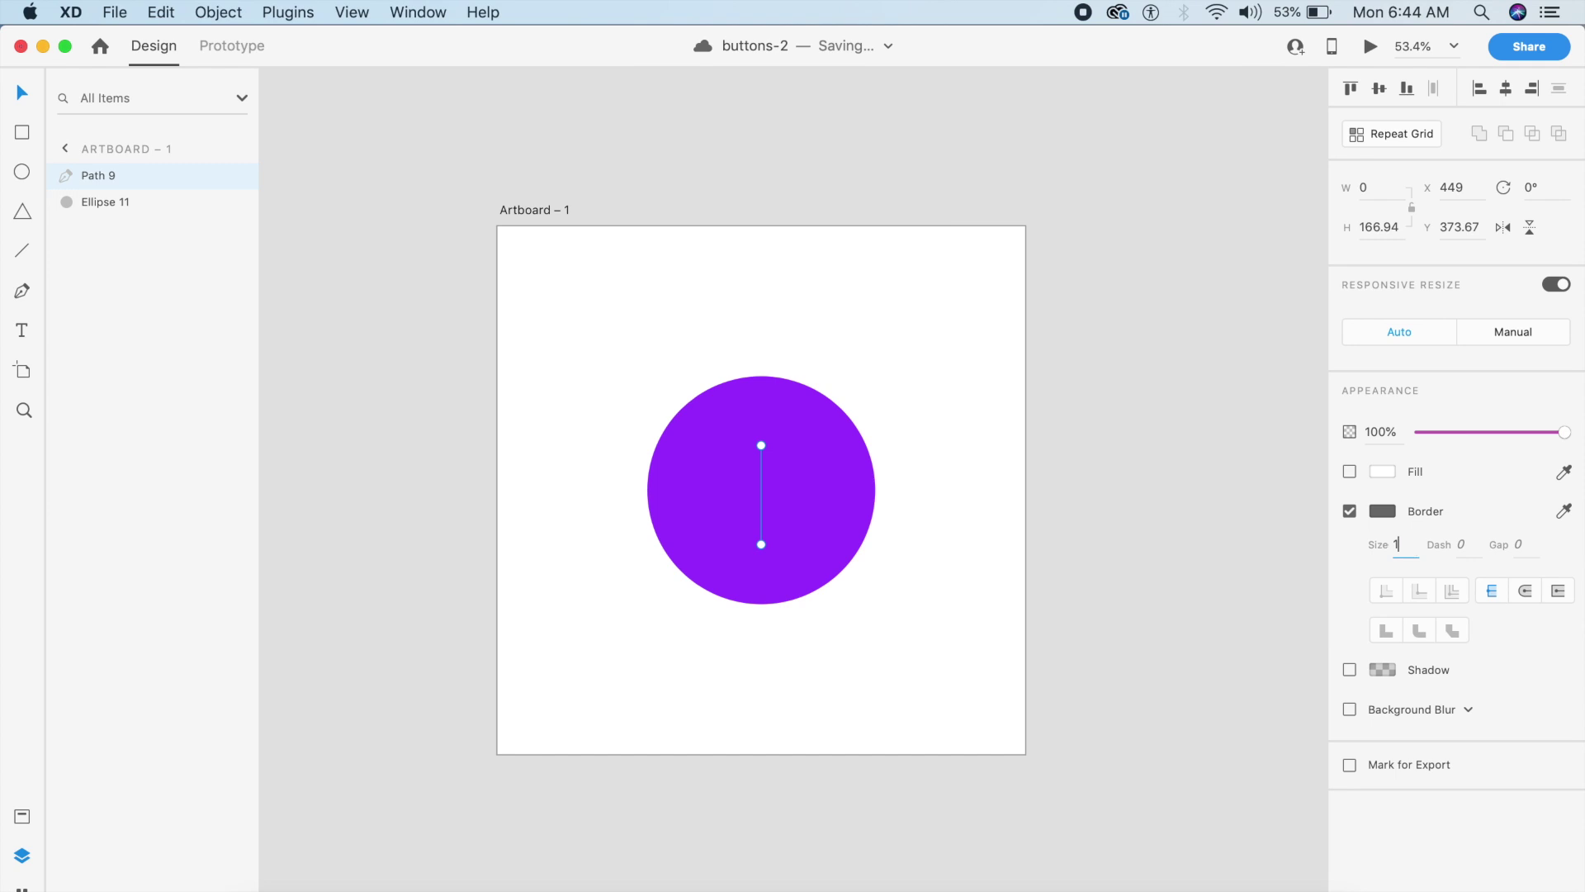
key(Return)
text(20)
key(Return)
Change the vertical line's border colour to white and give it round caps
click(1390, 511)
drag(1239, 485, 1085, 359)
click(1522, 586)
click(1524, 609)
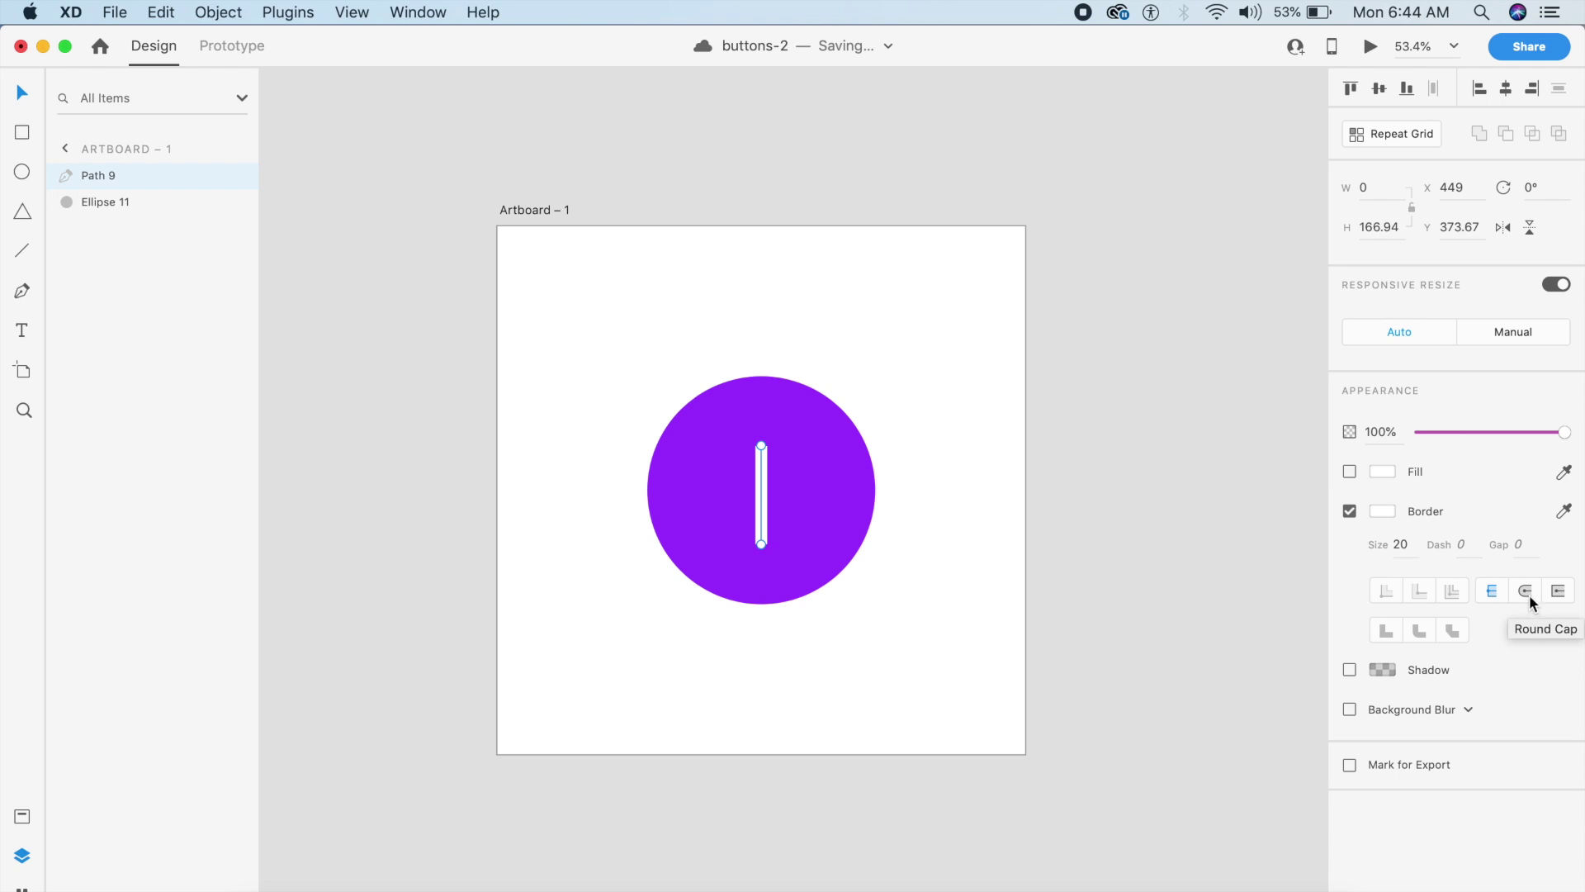
click(1527, 591)
click(1017, 547)
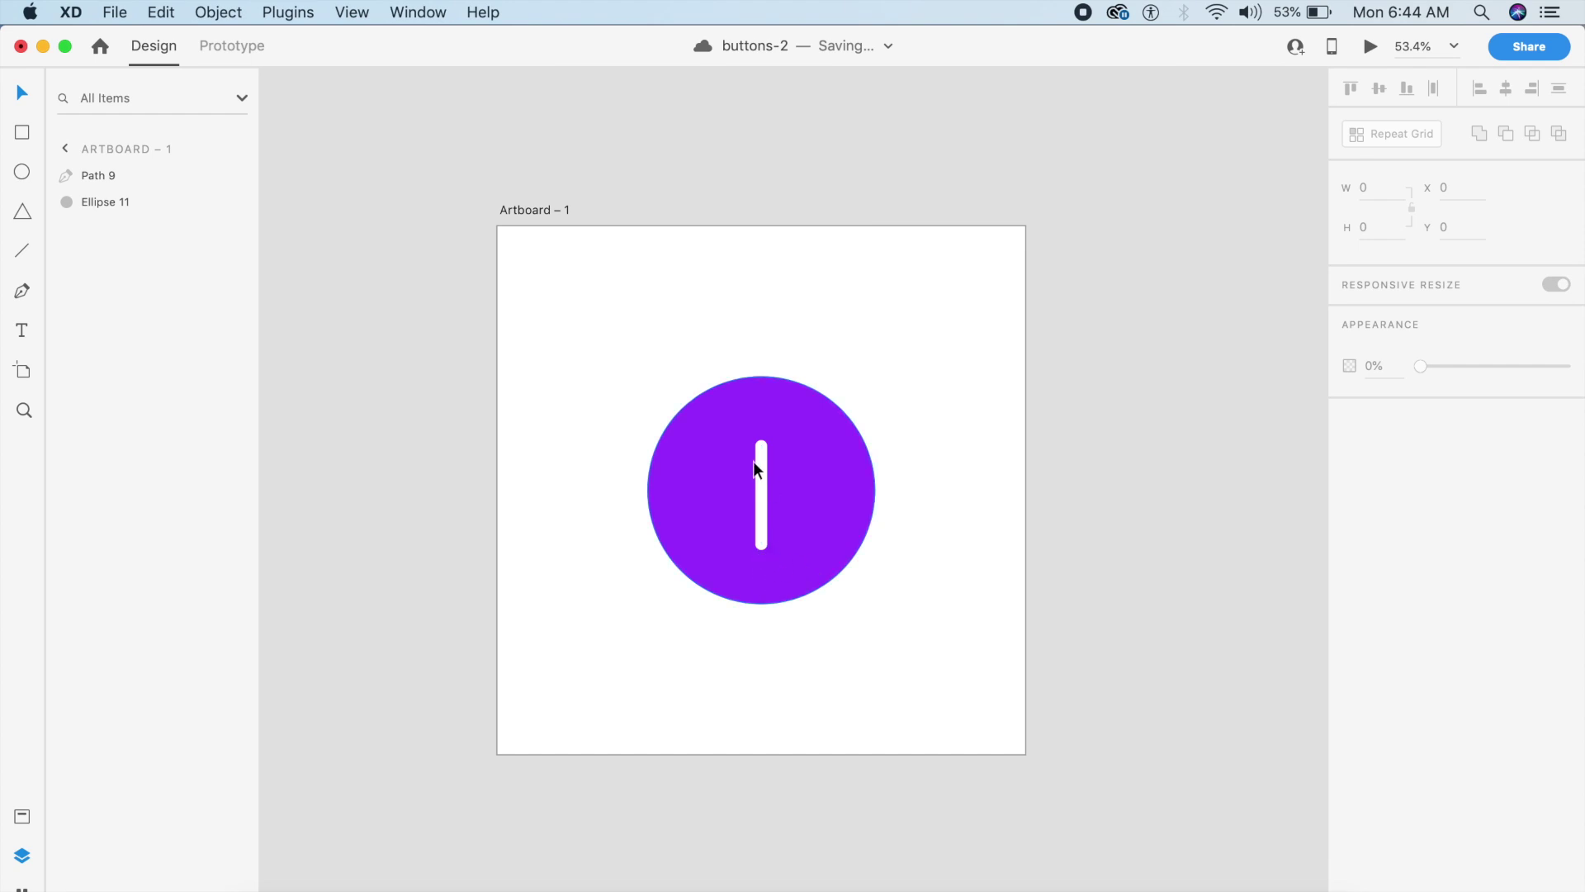
Duplicate the vertical line, rotate the copy to -90°, and centre it across the original to form a plus
drag(758, 463, 804, 463)
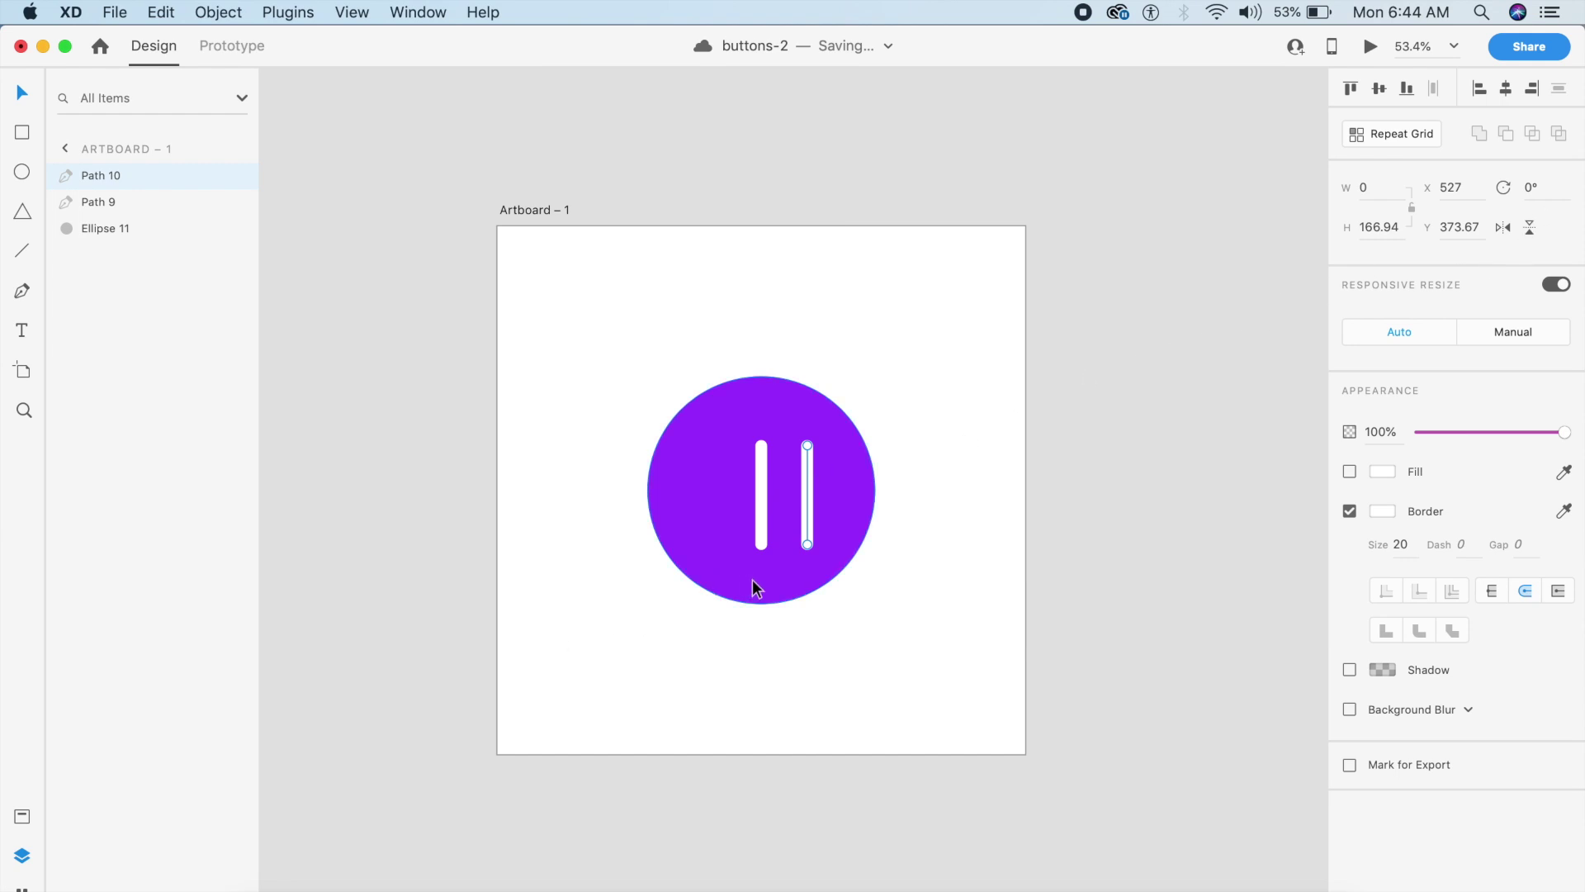
drag(807, 545, 913, 520)
key(cmd+z)
scroll(826, 562, up, 8)
scroll(830, 562, down, 4)
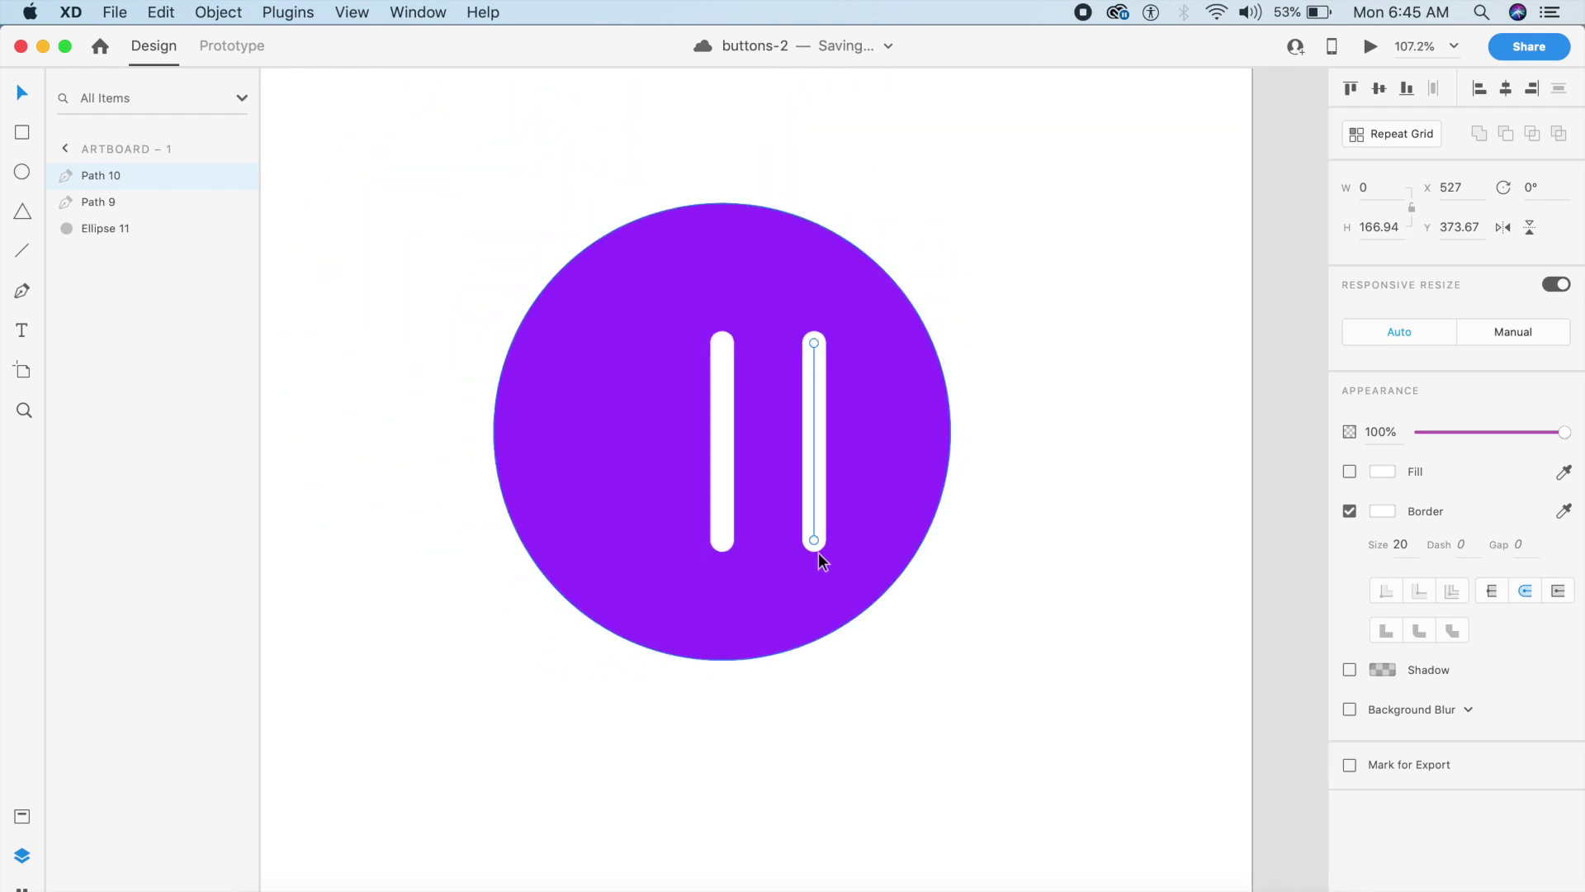
key(Escape)
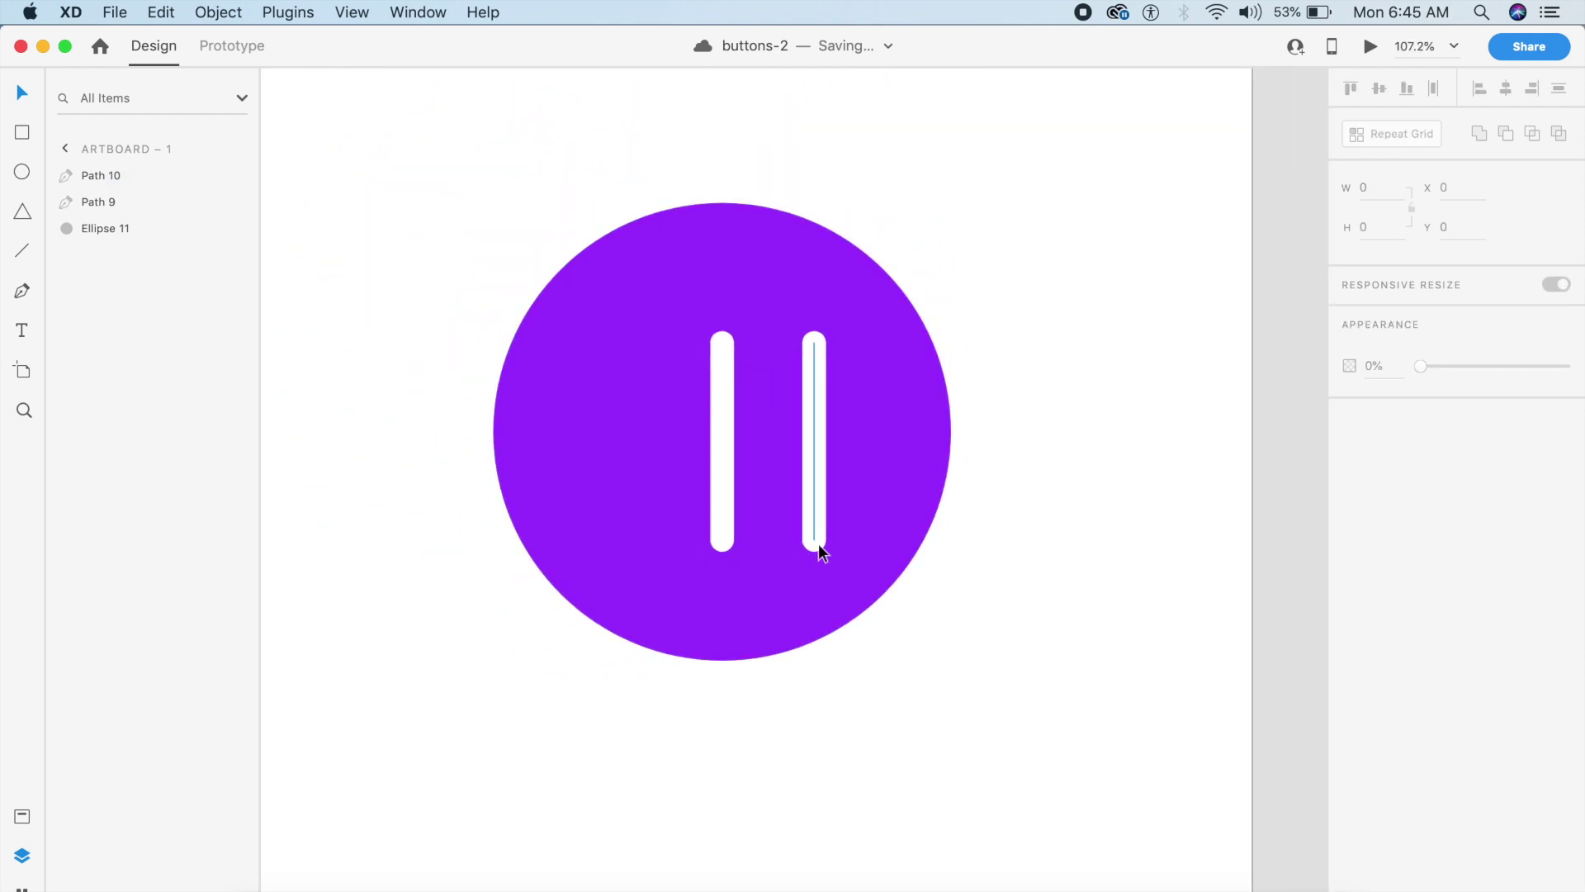
click(820, 544)
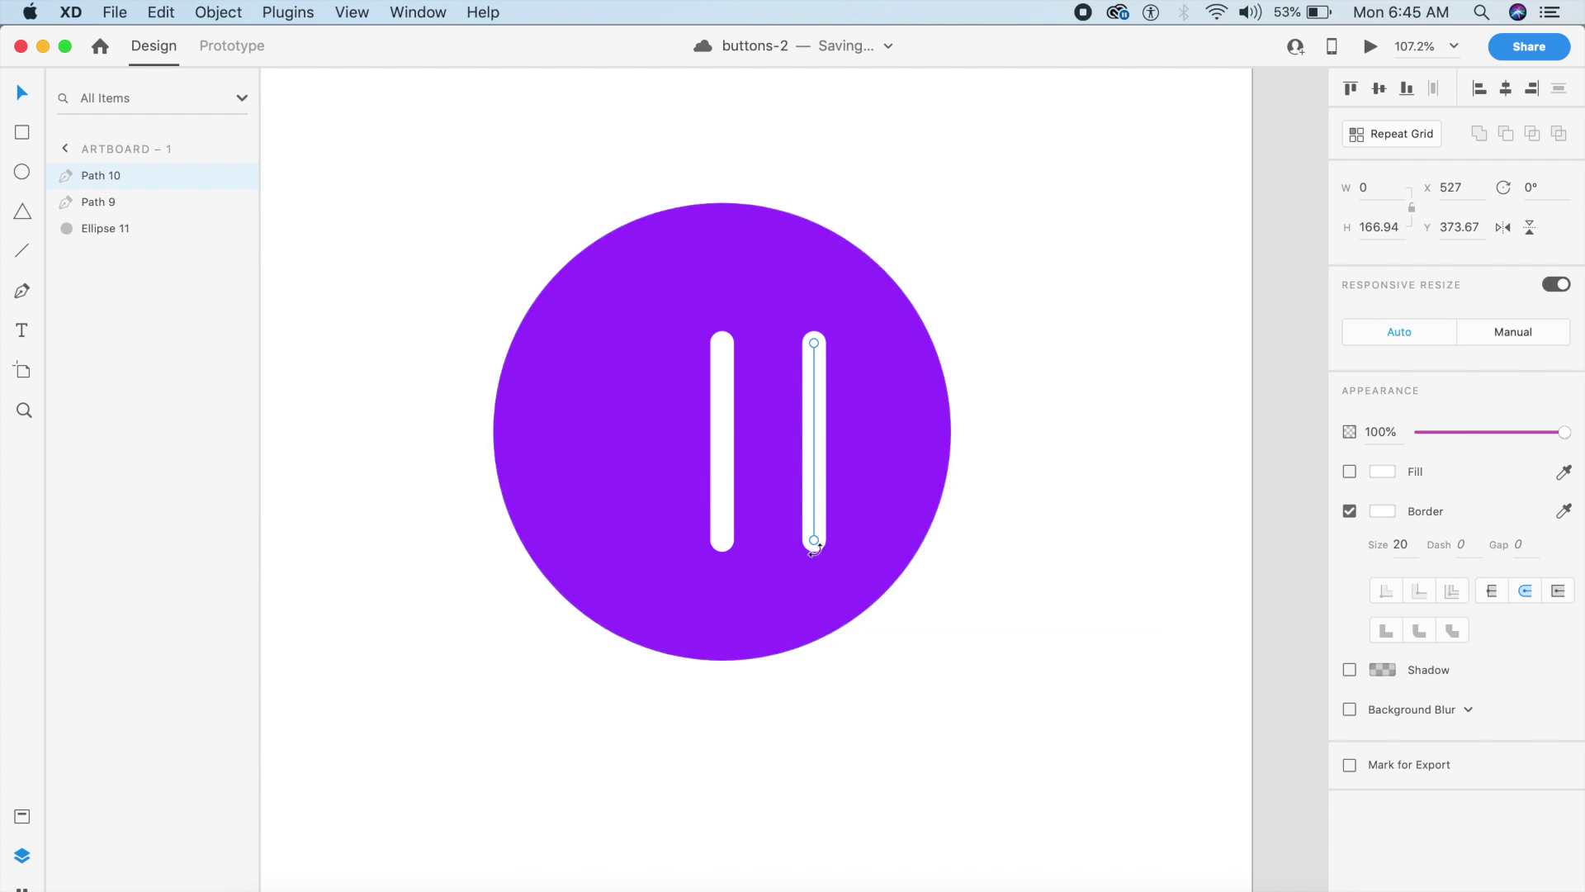
drag(816, 545, 781, 444)
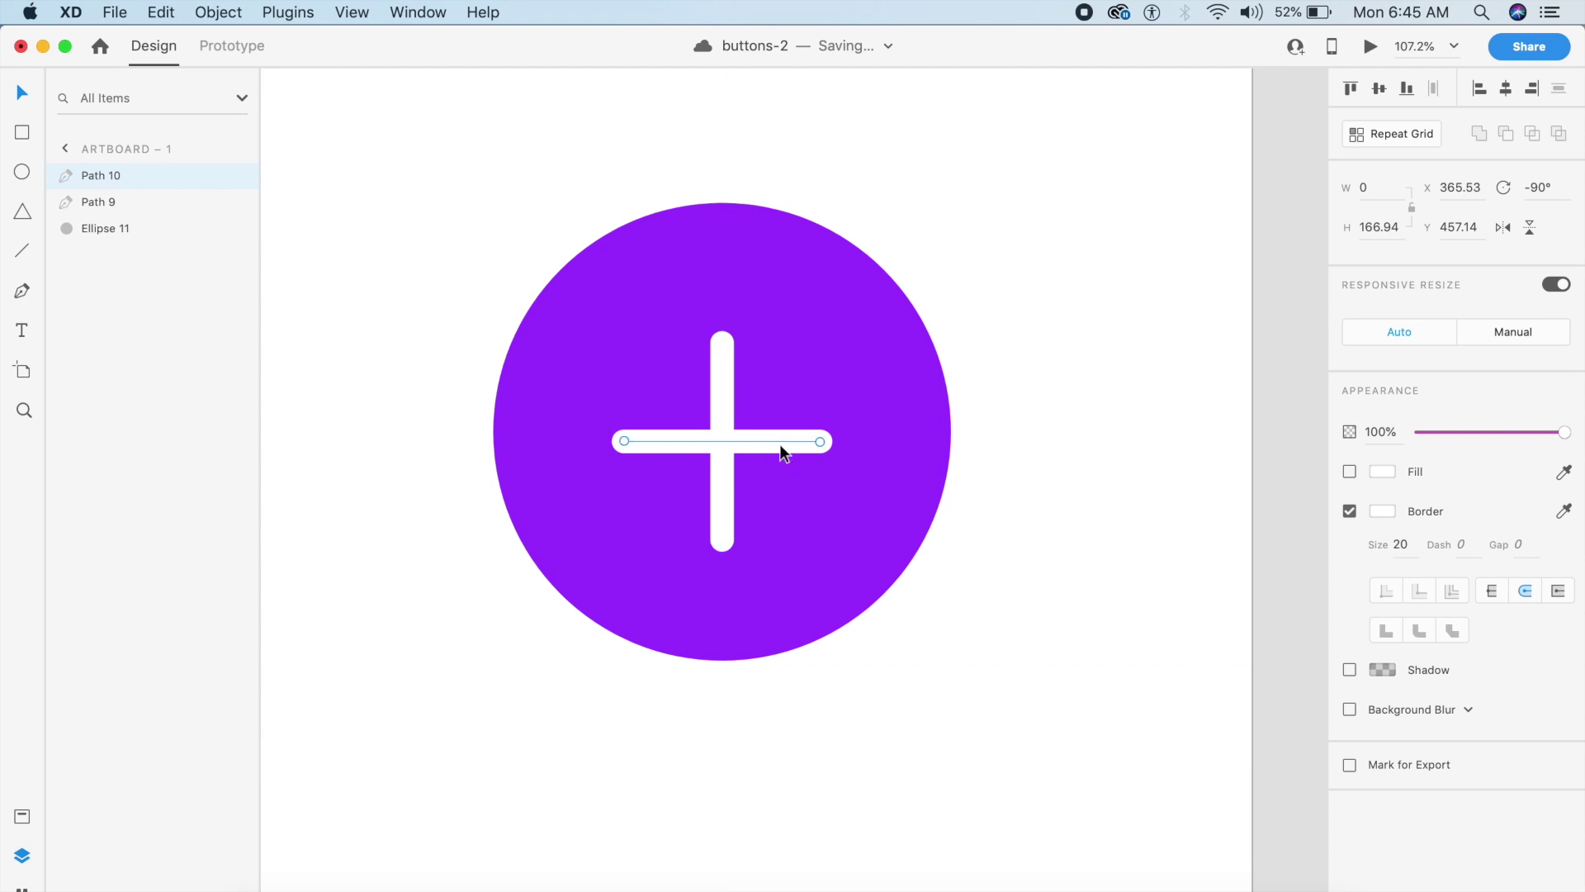
Group the two lines of the plus, and scale the group down at the centre of the circle
scroll(885, 355, down, 3)
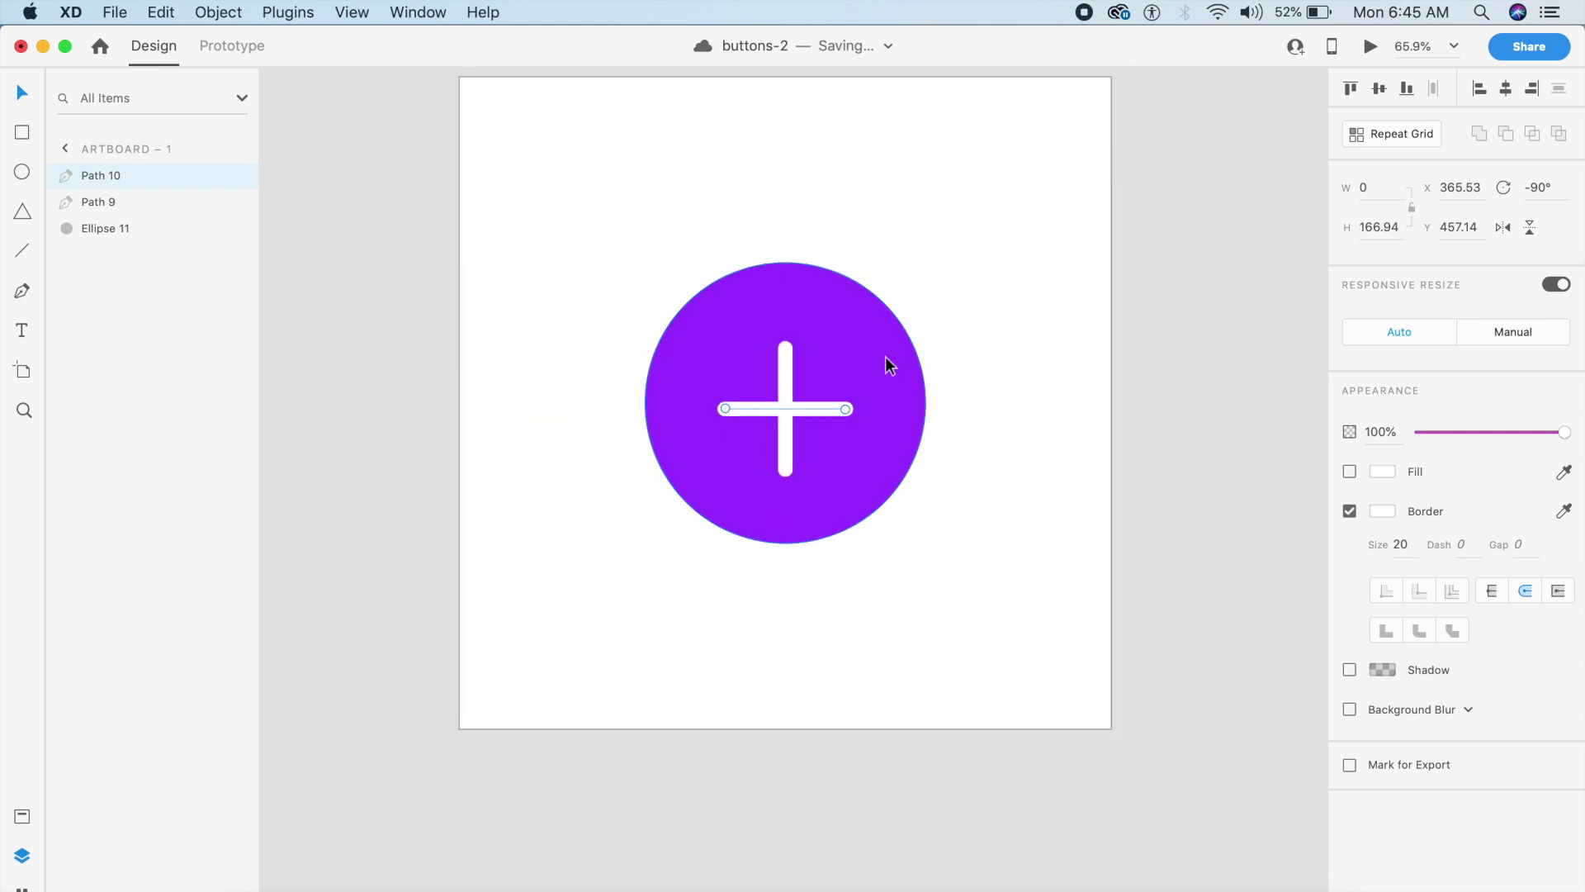
scroll(885, 355, down, 2)
shift+click(811, 408)
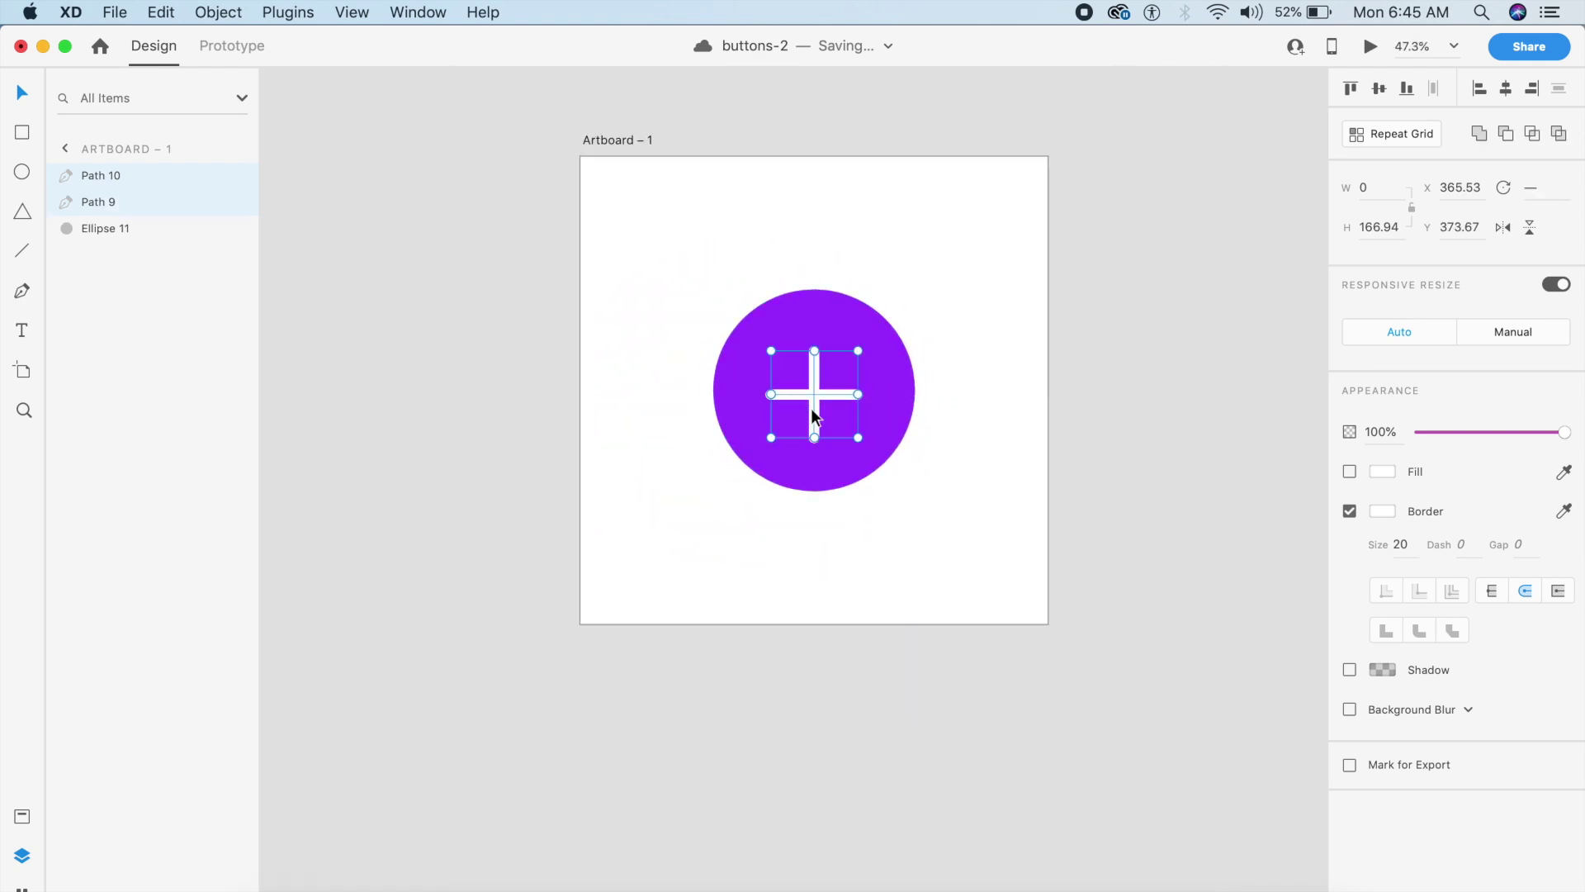
key(super+g)
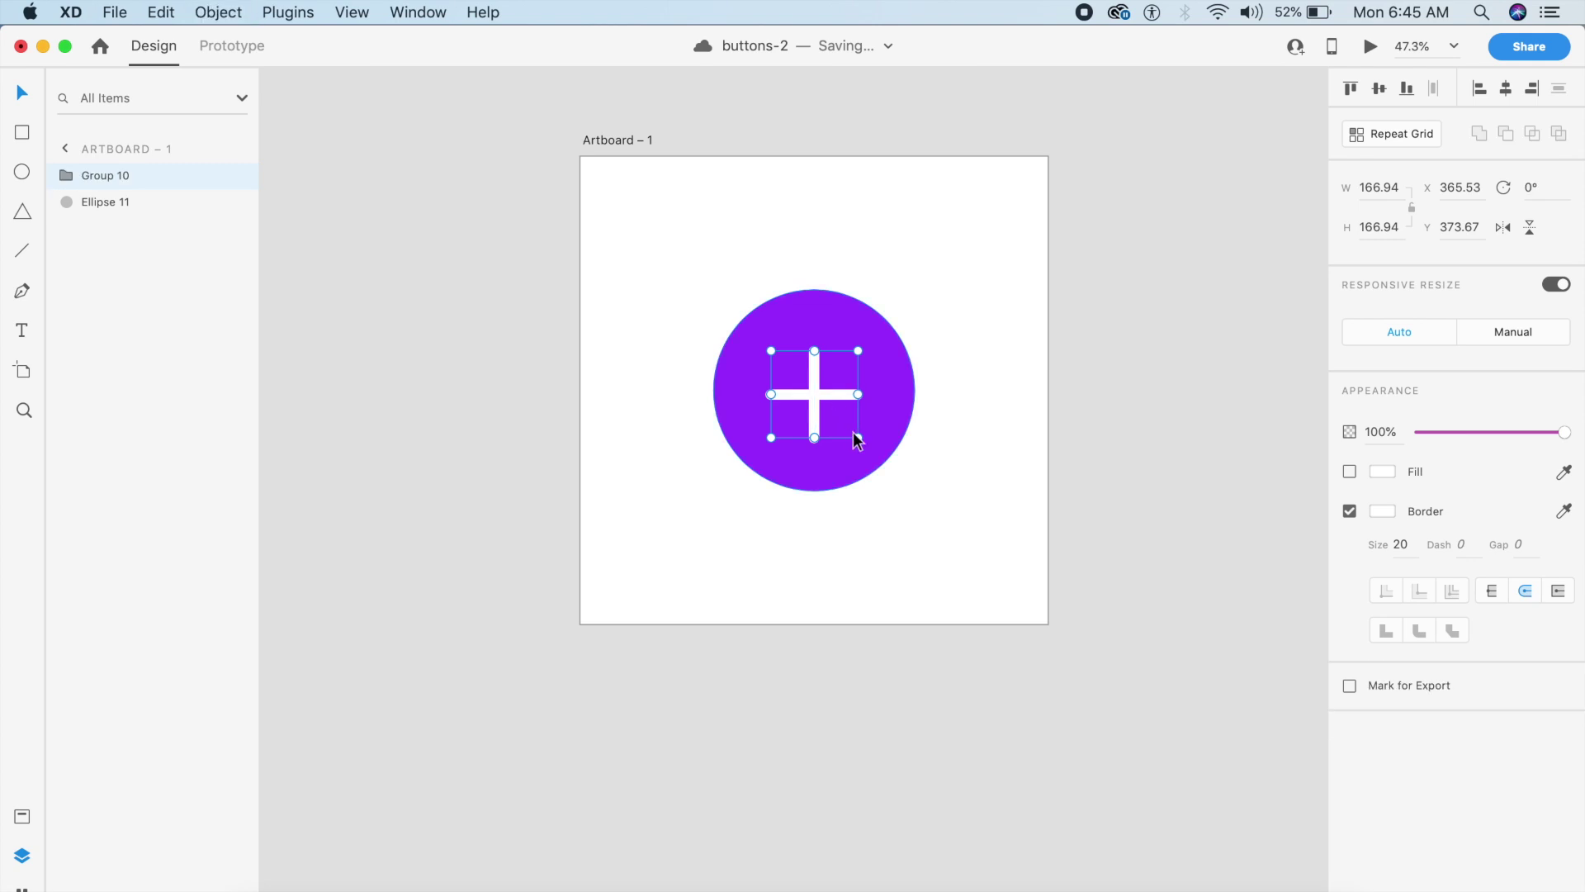
drag(857, 437, 813, 393)
click(956, 483)
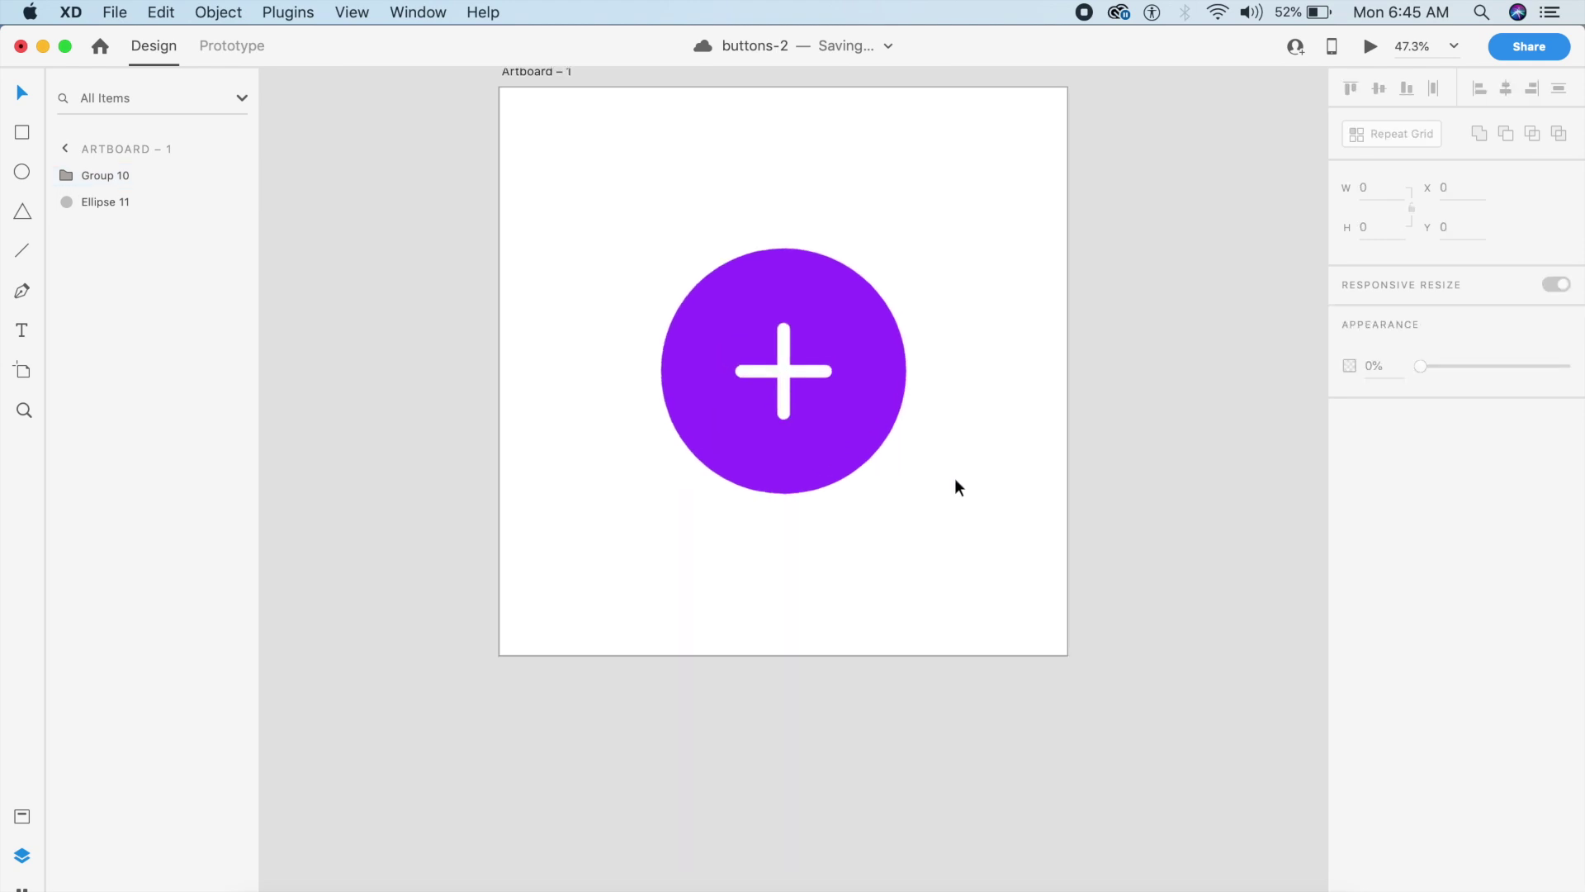
Duplicate the purple circle diagonally down to the right, and add a border of size 20 to the copy
scroll(955, 483, up, 5)
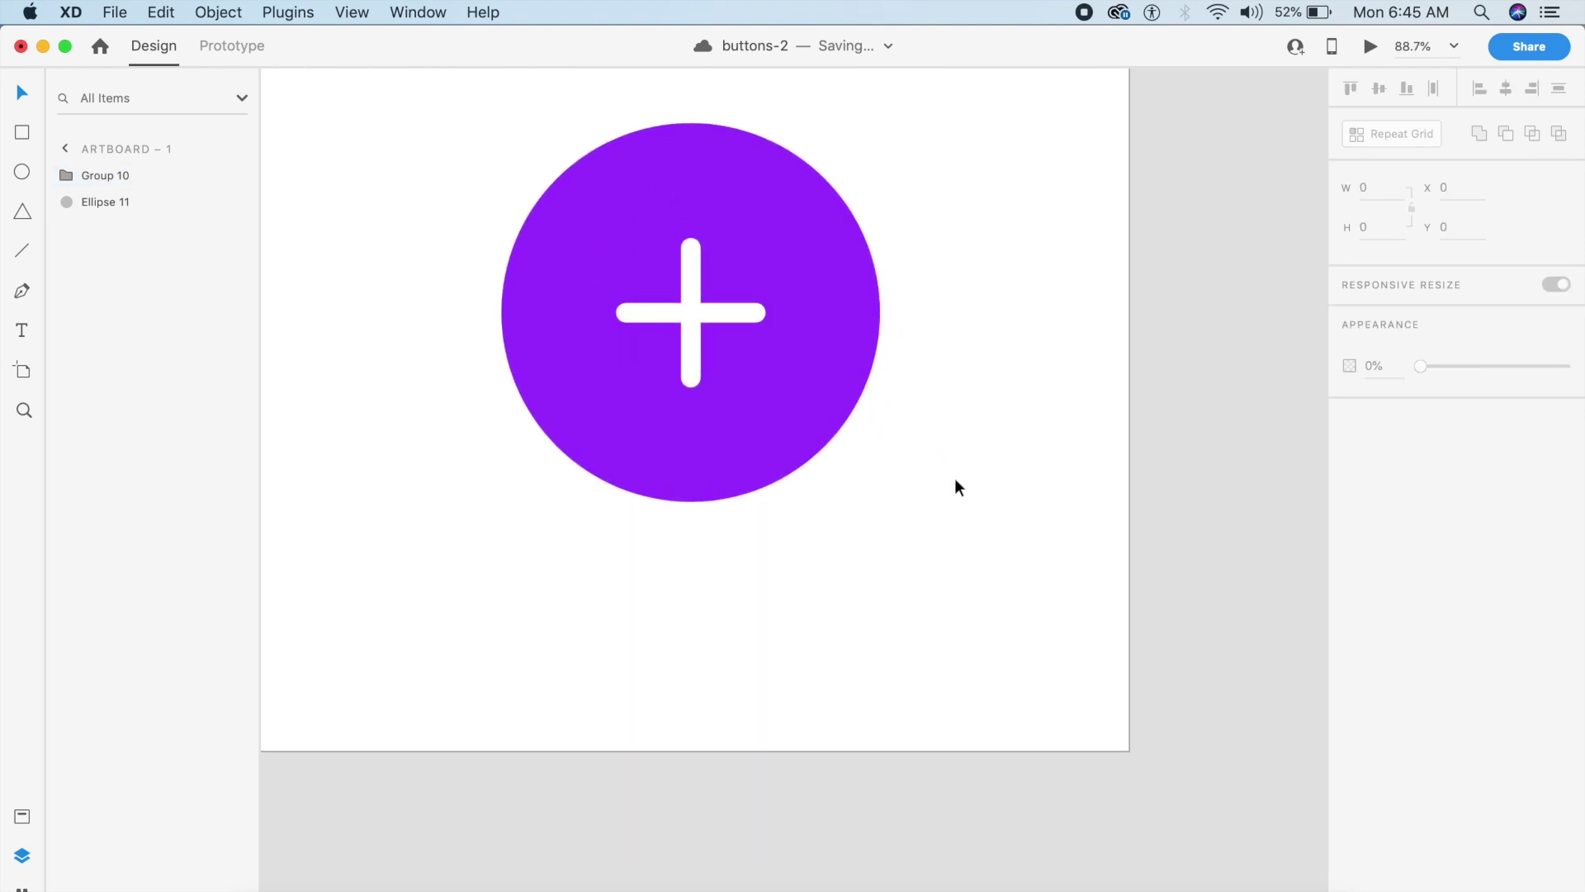
drag(844, 359, 983, 542)
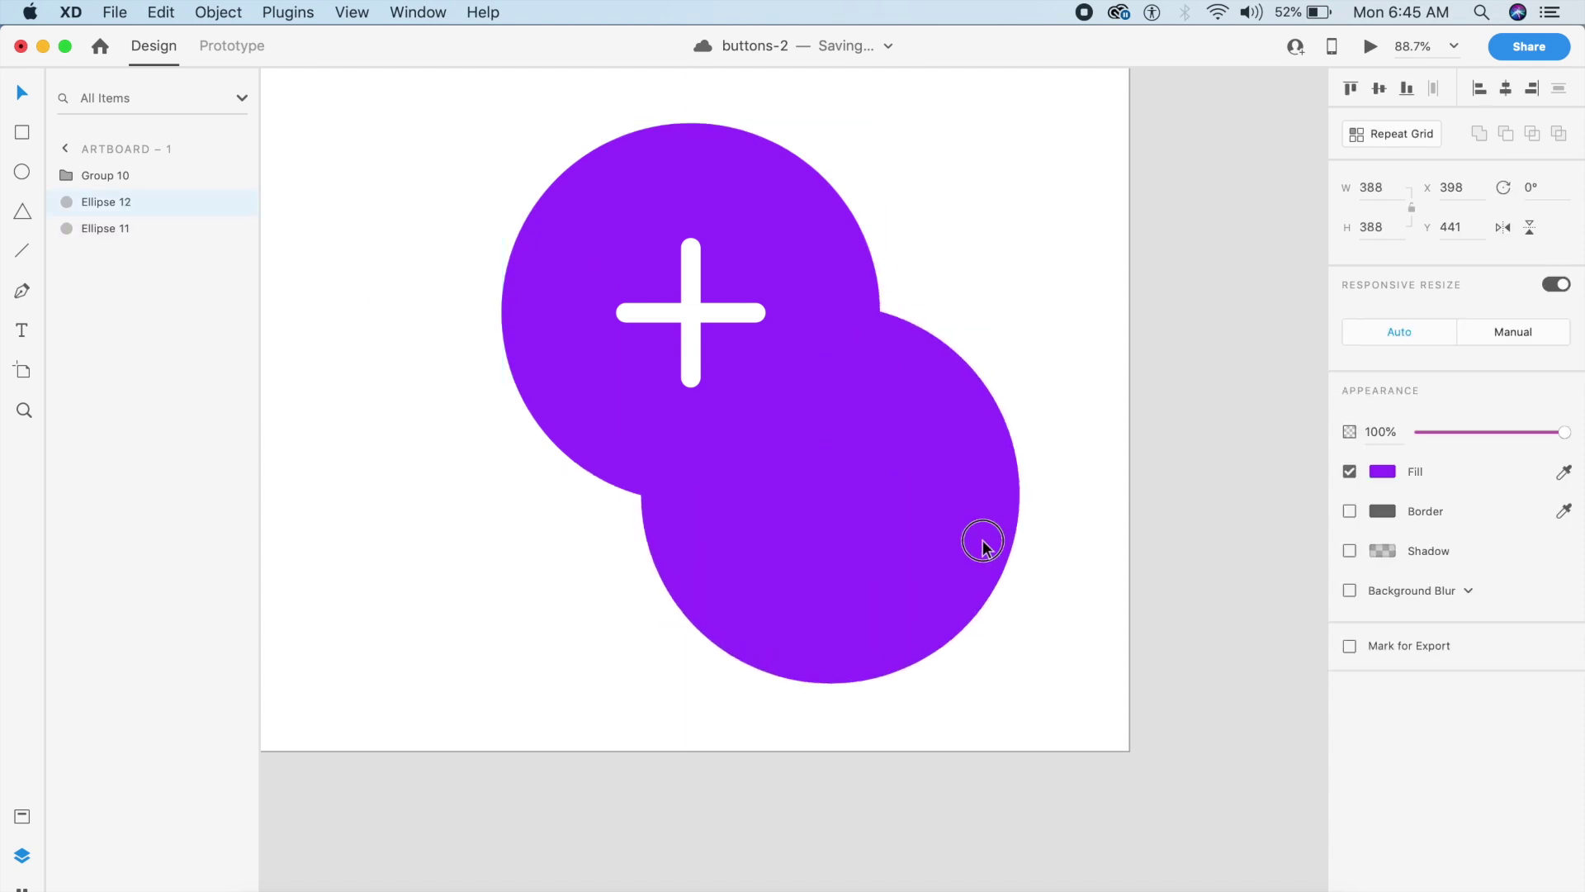
click(1350, 511)
click(1399, 544)
text(20)
key(Return)
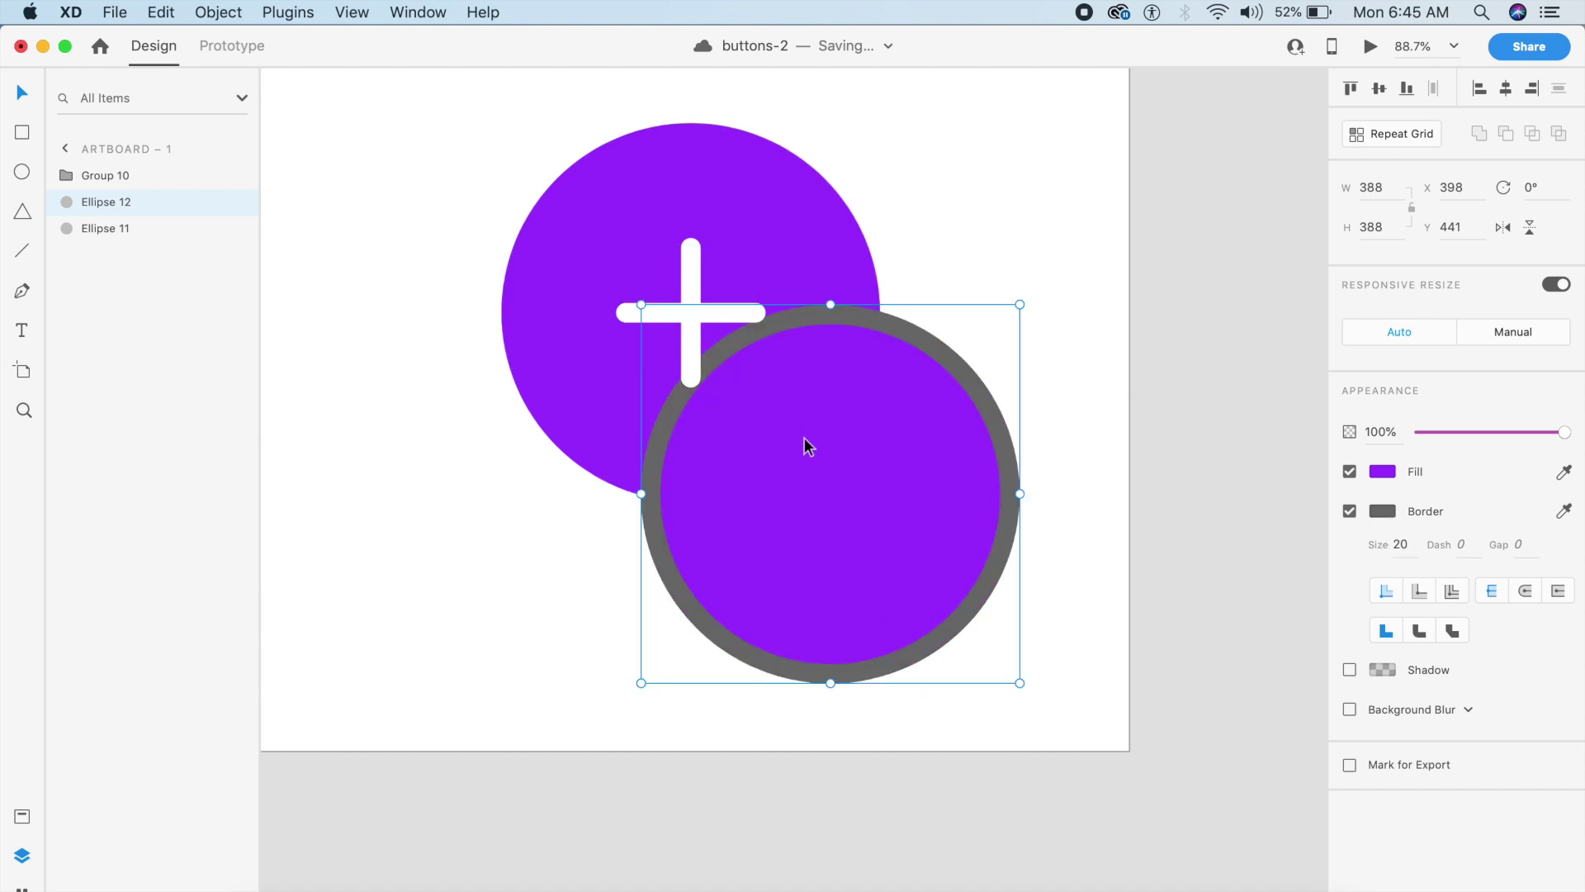
Sample the circle's purple for the copy's border, and darken it to #8F30E2
click(1388, 508)
click(1338, 588)
click(869, 528)
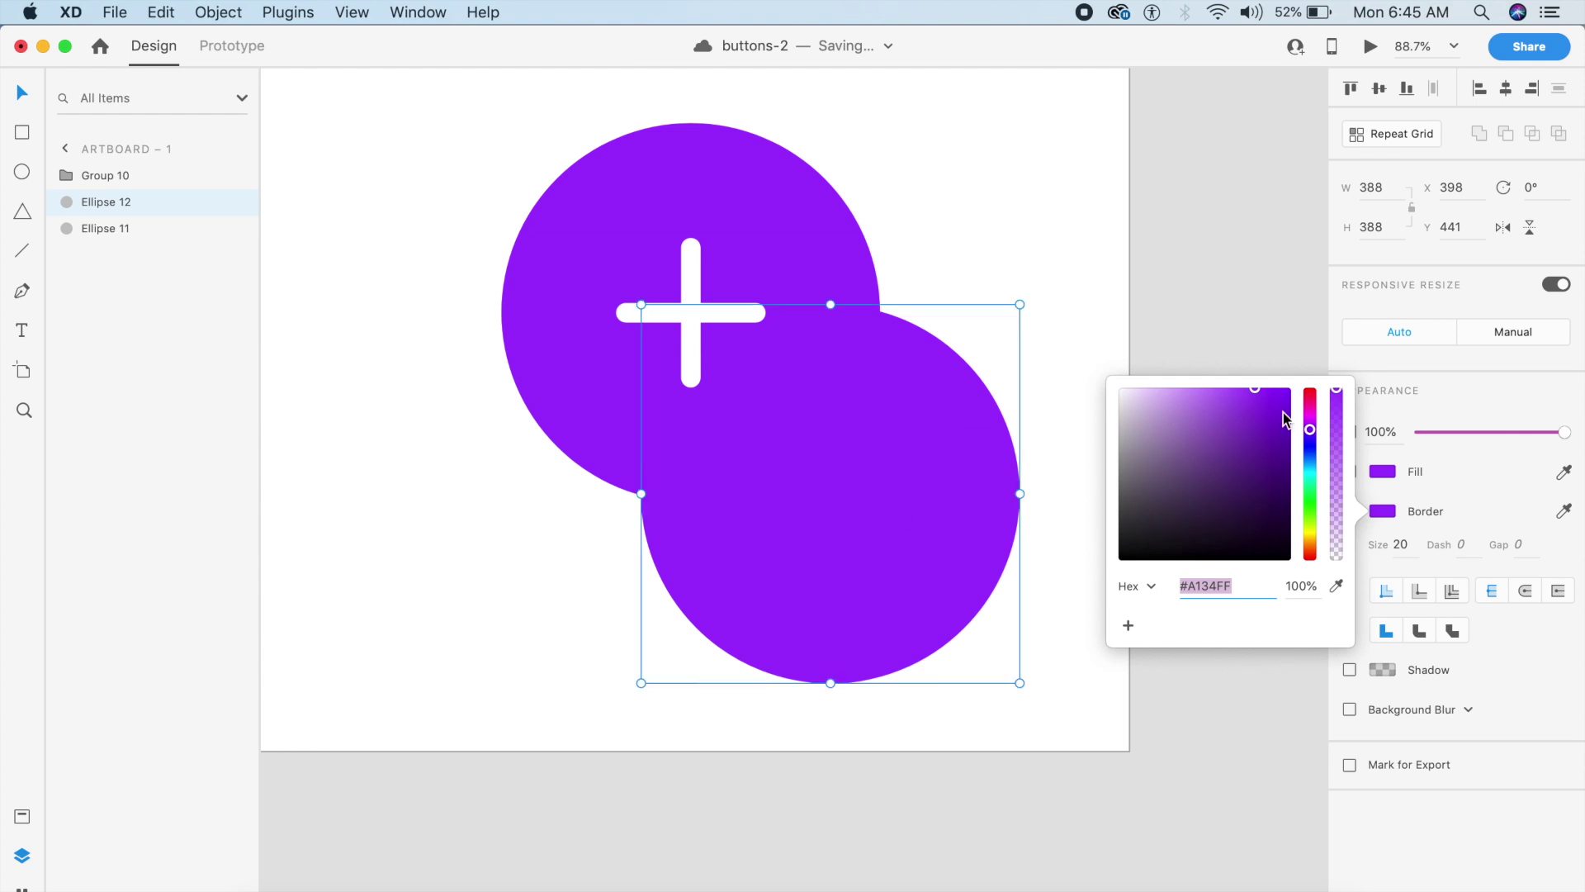
click(1254, 408)
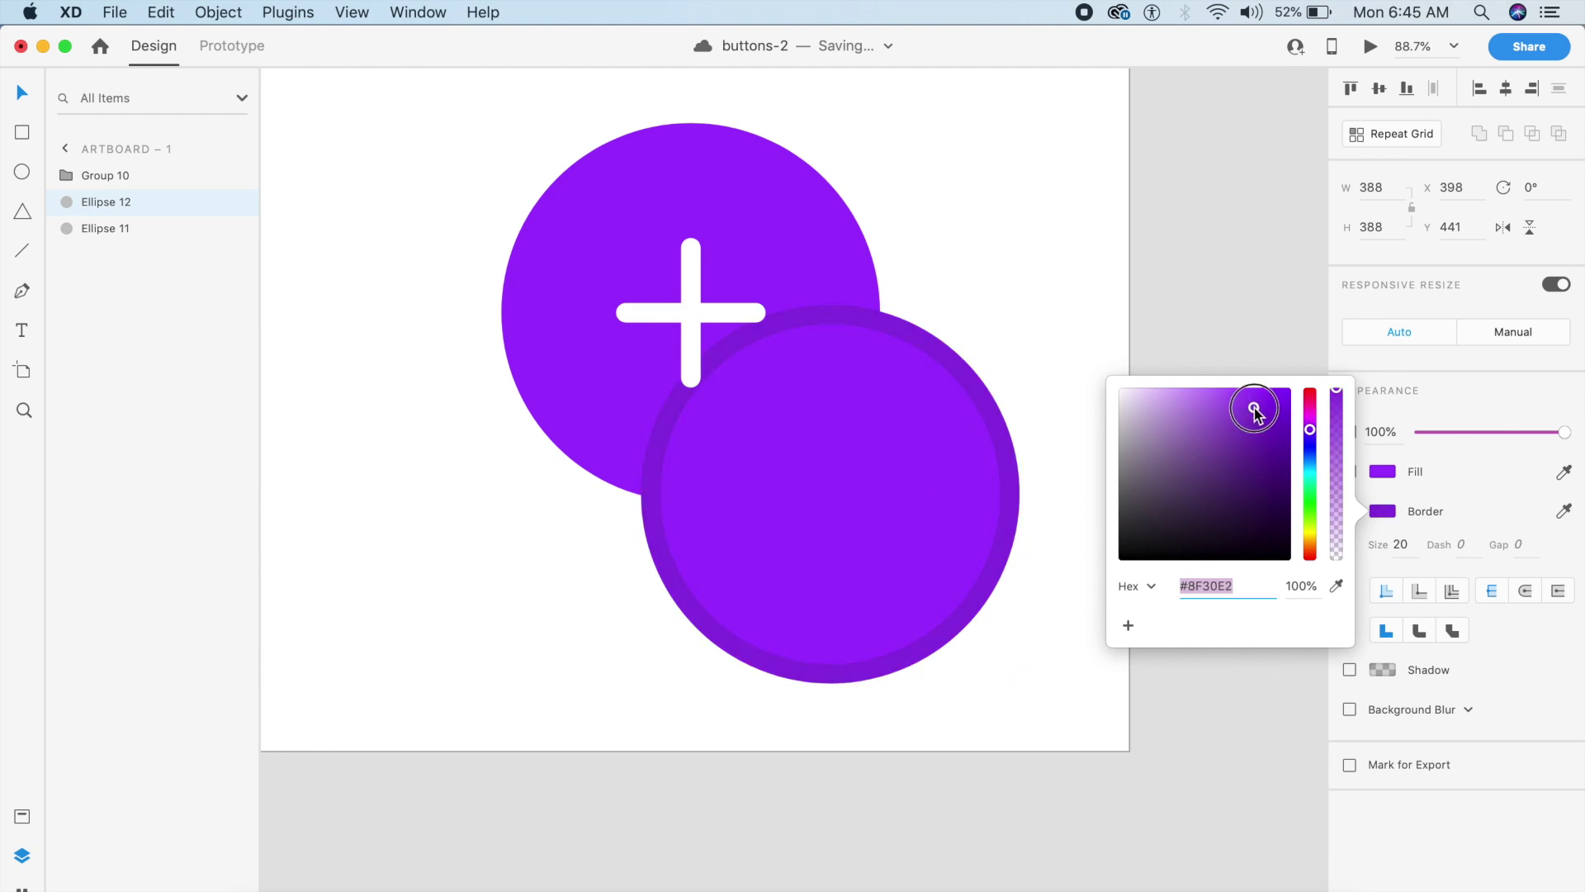
Darken the border of the copied circle to #882DD6
drag(1255, 410, 1256, 418)
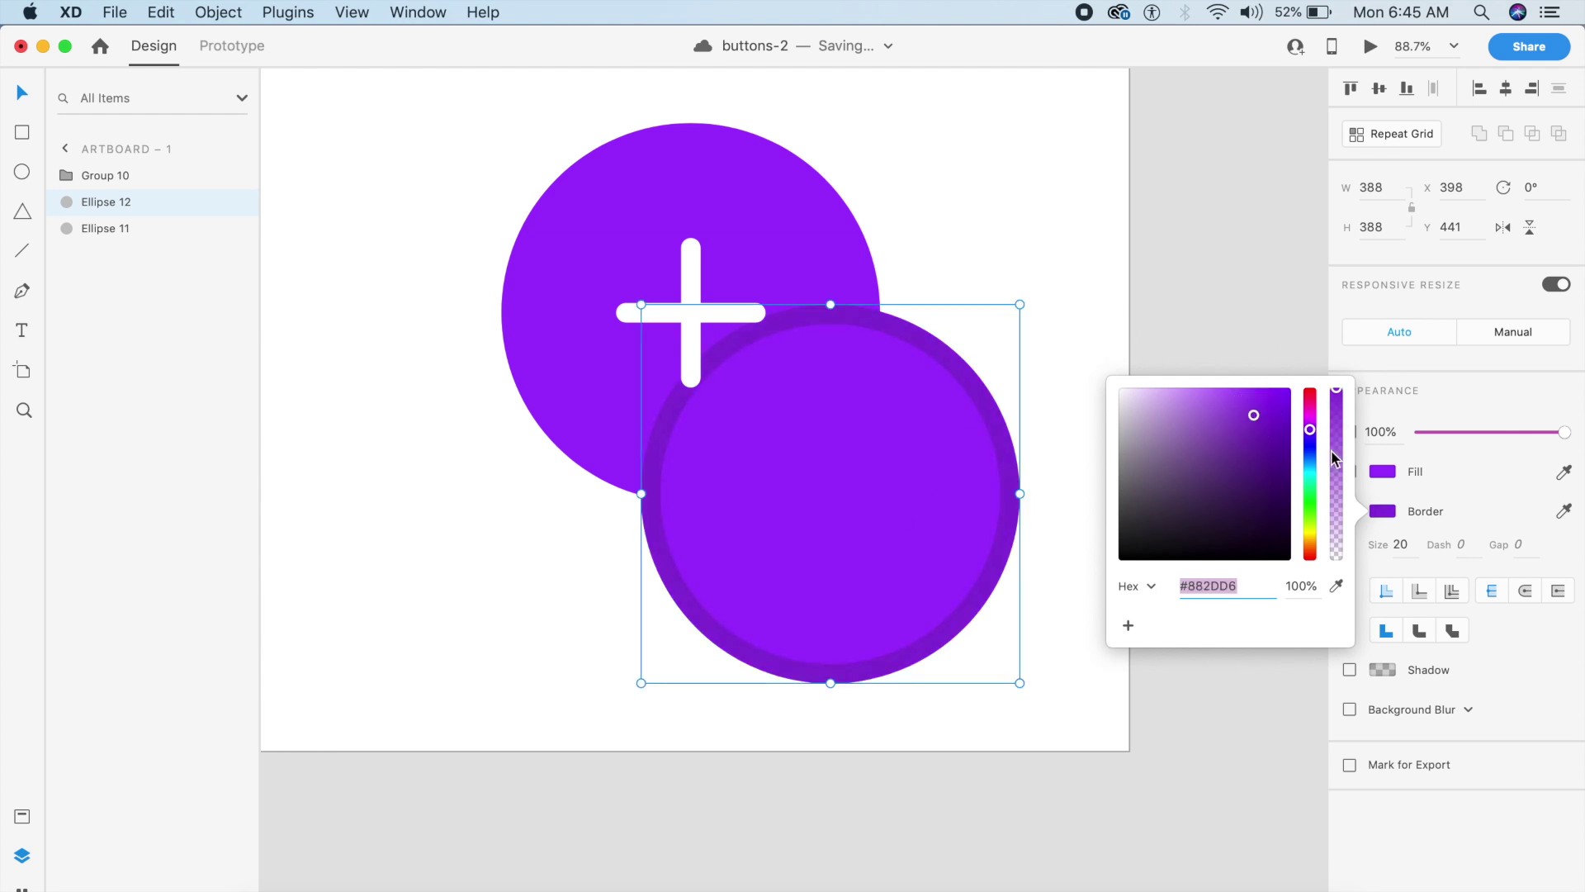
click(1452, 470)
click(1354, 479)
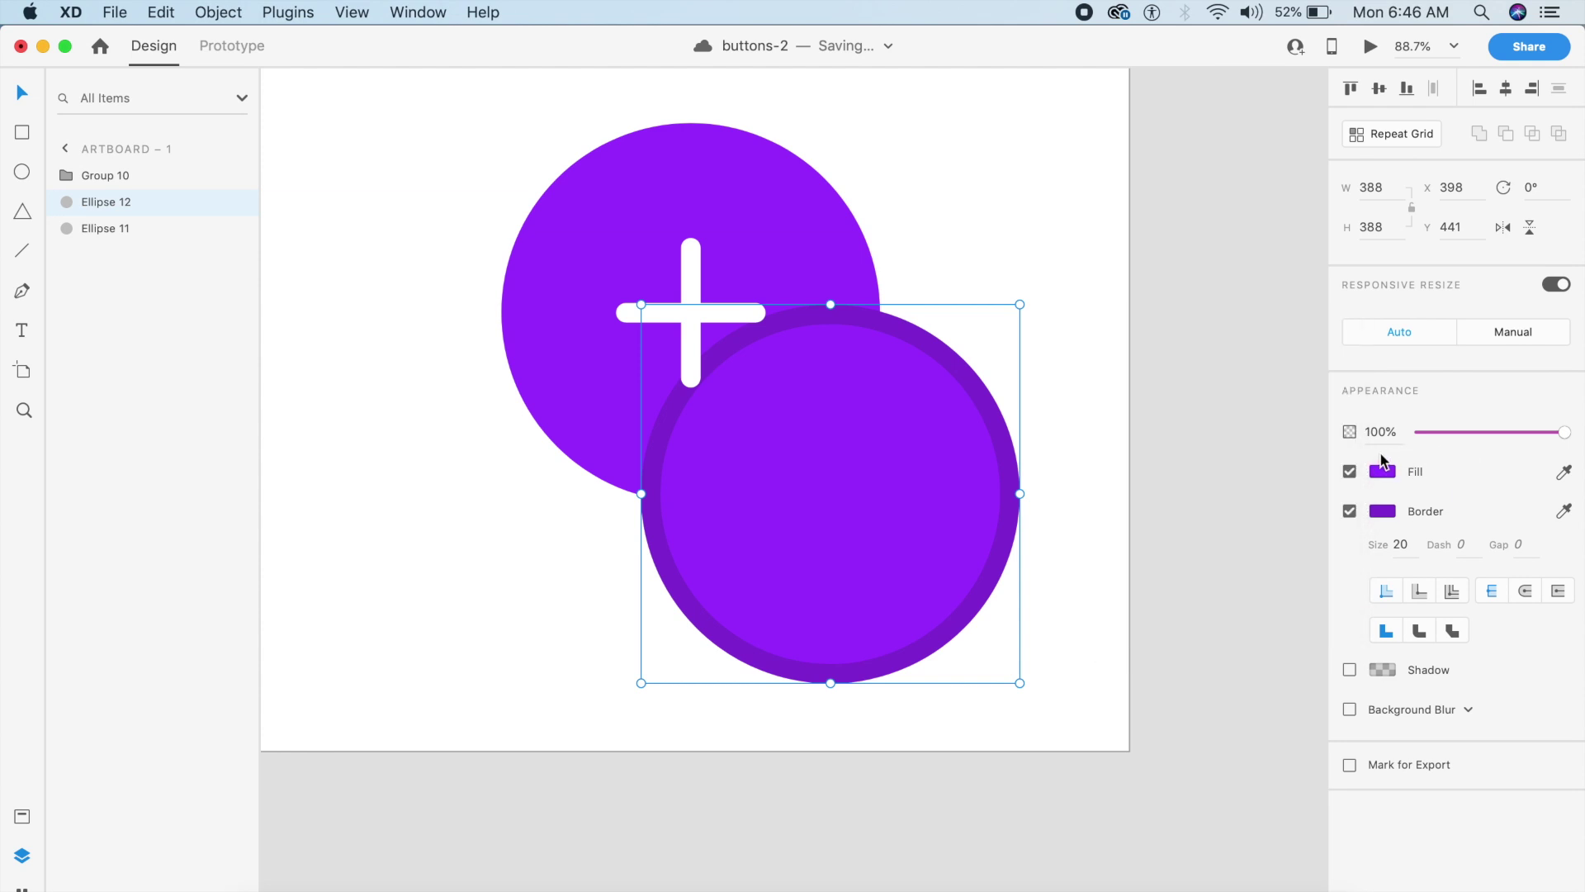
Remove the copied circle's fill and align its dark purple ring exactly over the original circle
click(1350, 471)
drag(1012, 506, 877, 328)
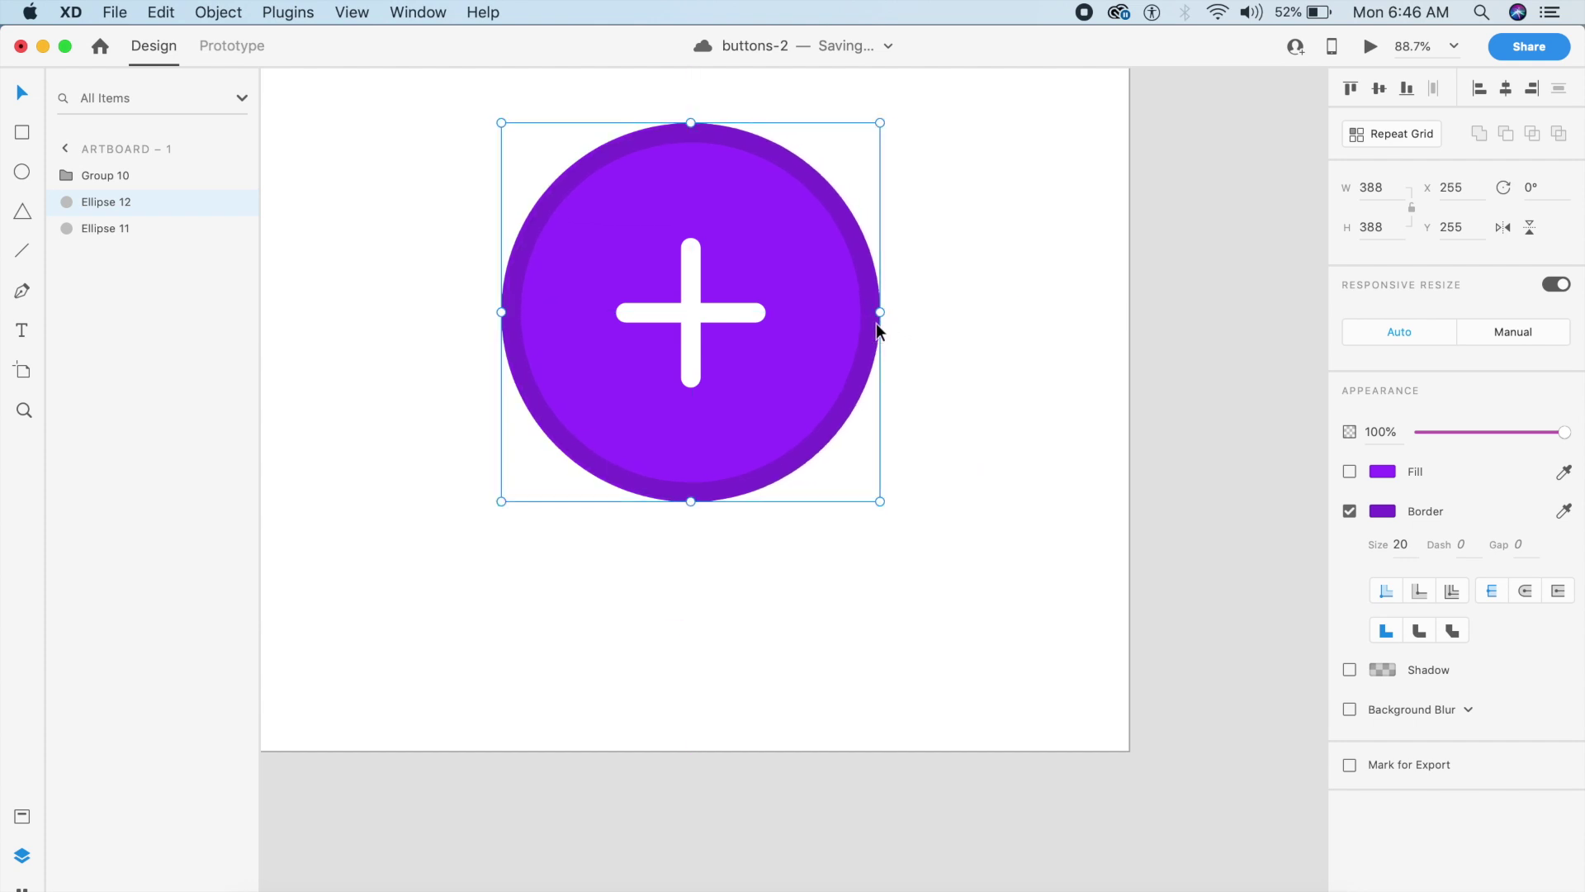
click(992, 362)
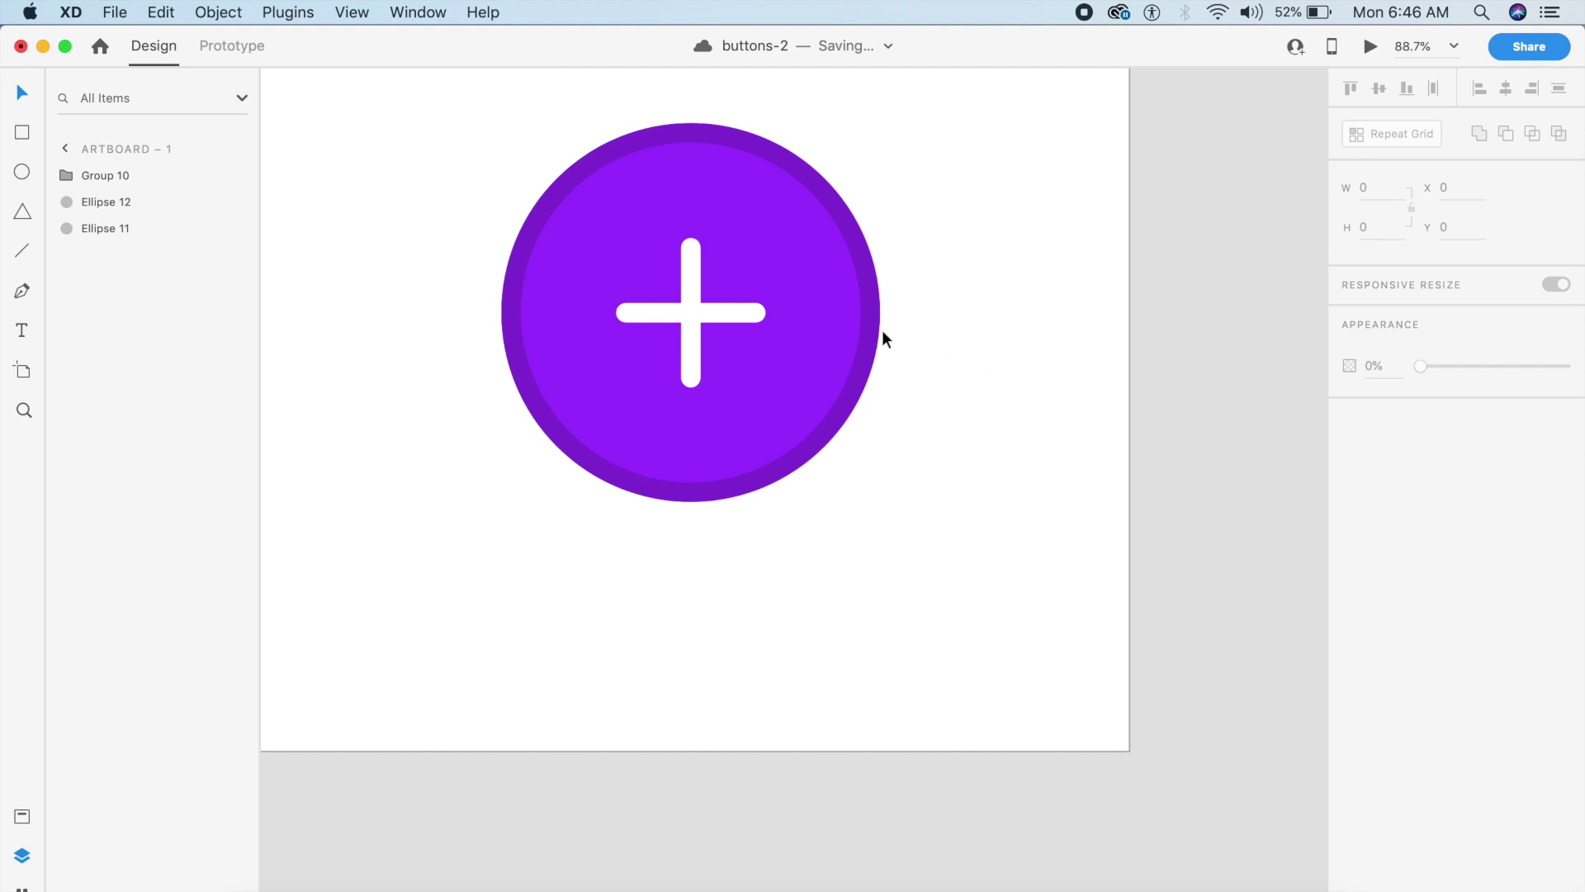
Duplicate the dark purple ring, make the copy's border white, and place it exactly over the original ring
drag(878, 324, 1009, 460)
click(1383, 511)
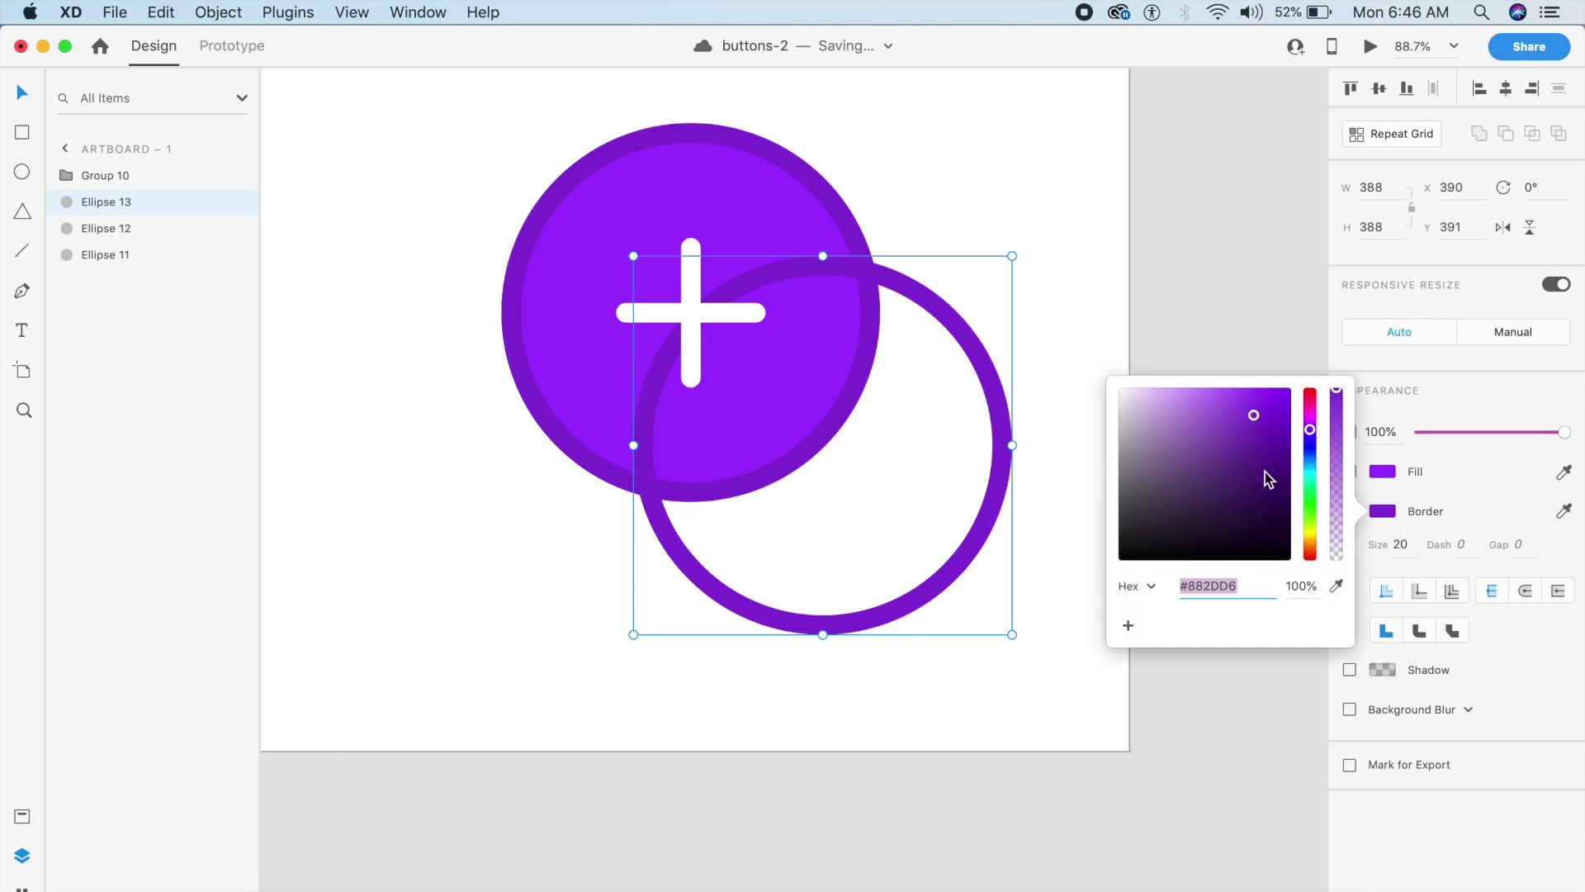
click(974, 302)
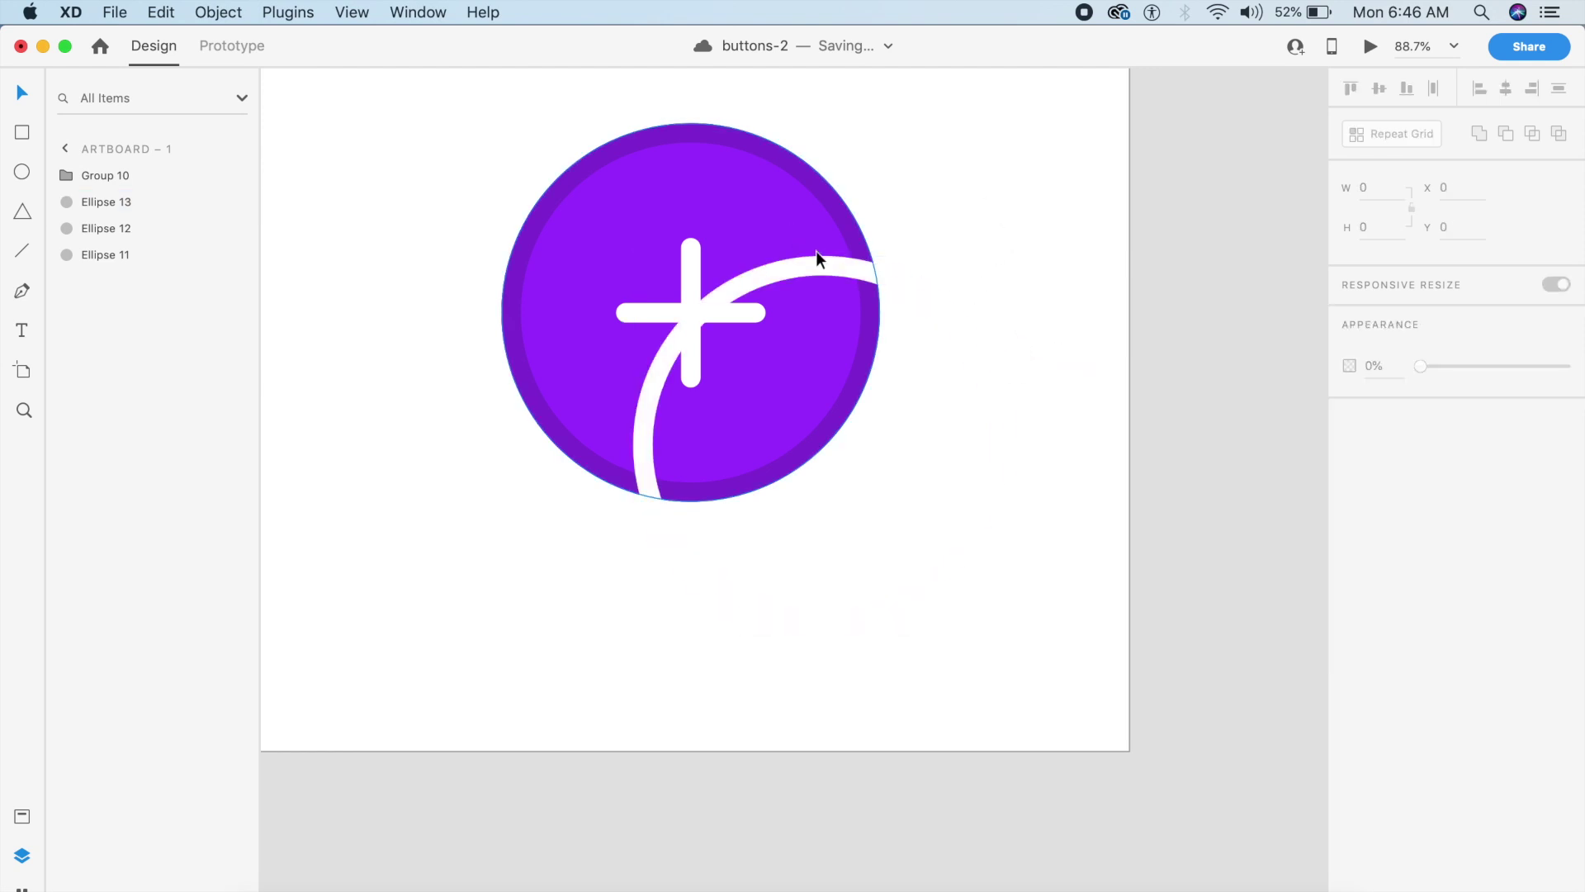
drag(821, 255, 700, 134)
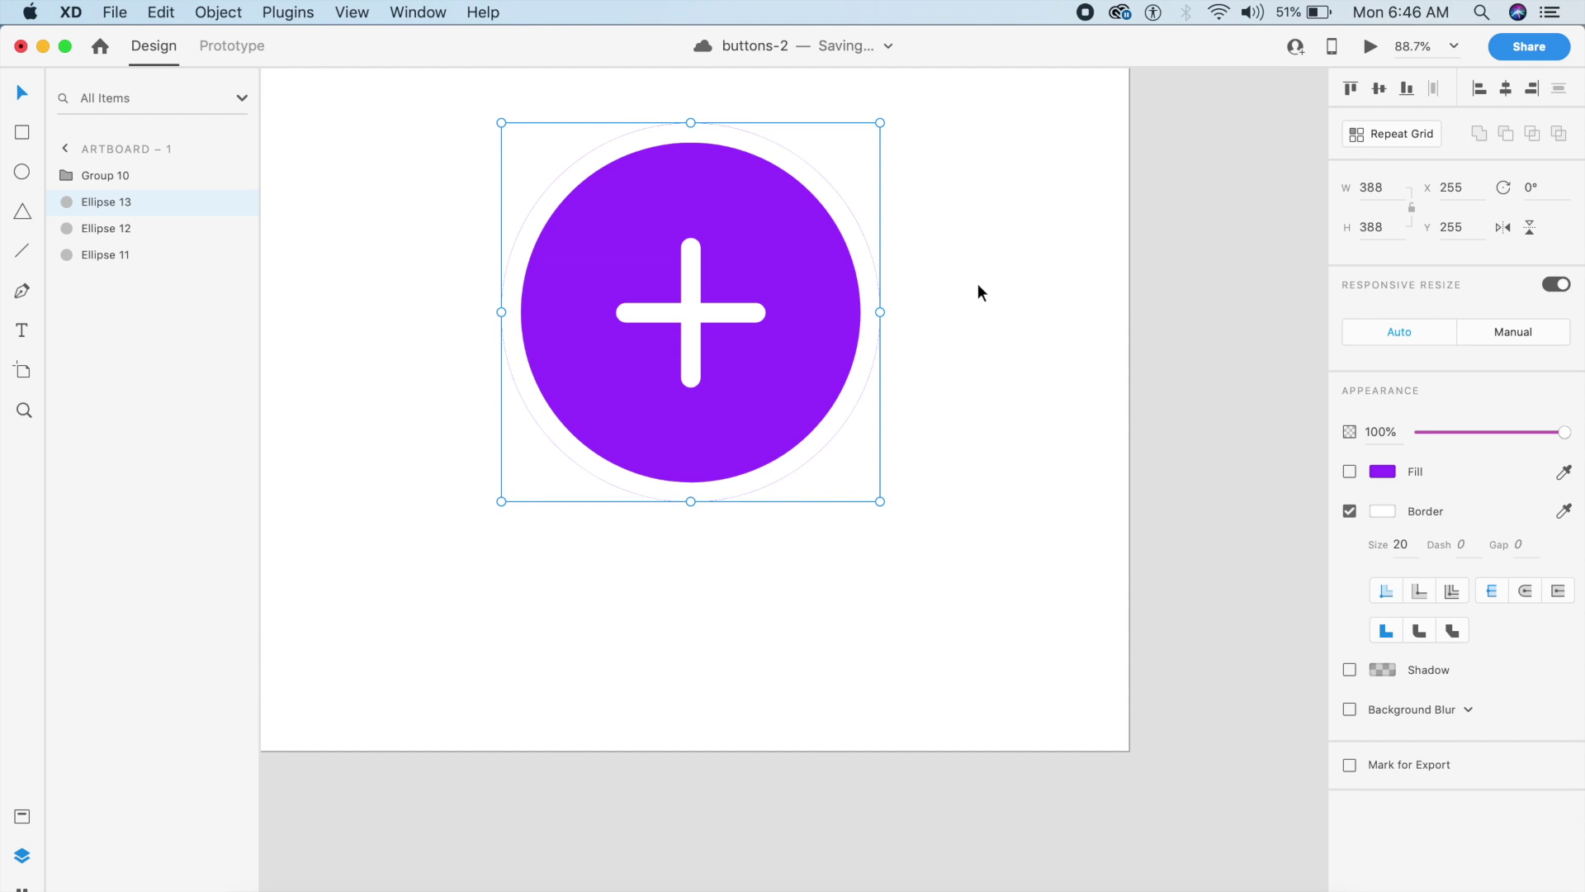
Duplicate the plus group to the blank area below and right of the circle, and open the copy's border colour
drag(675, 313, 941, 545)
click(1384, 511)
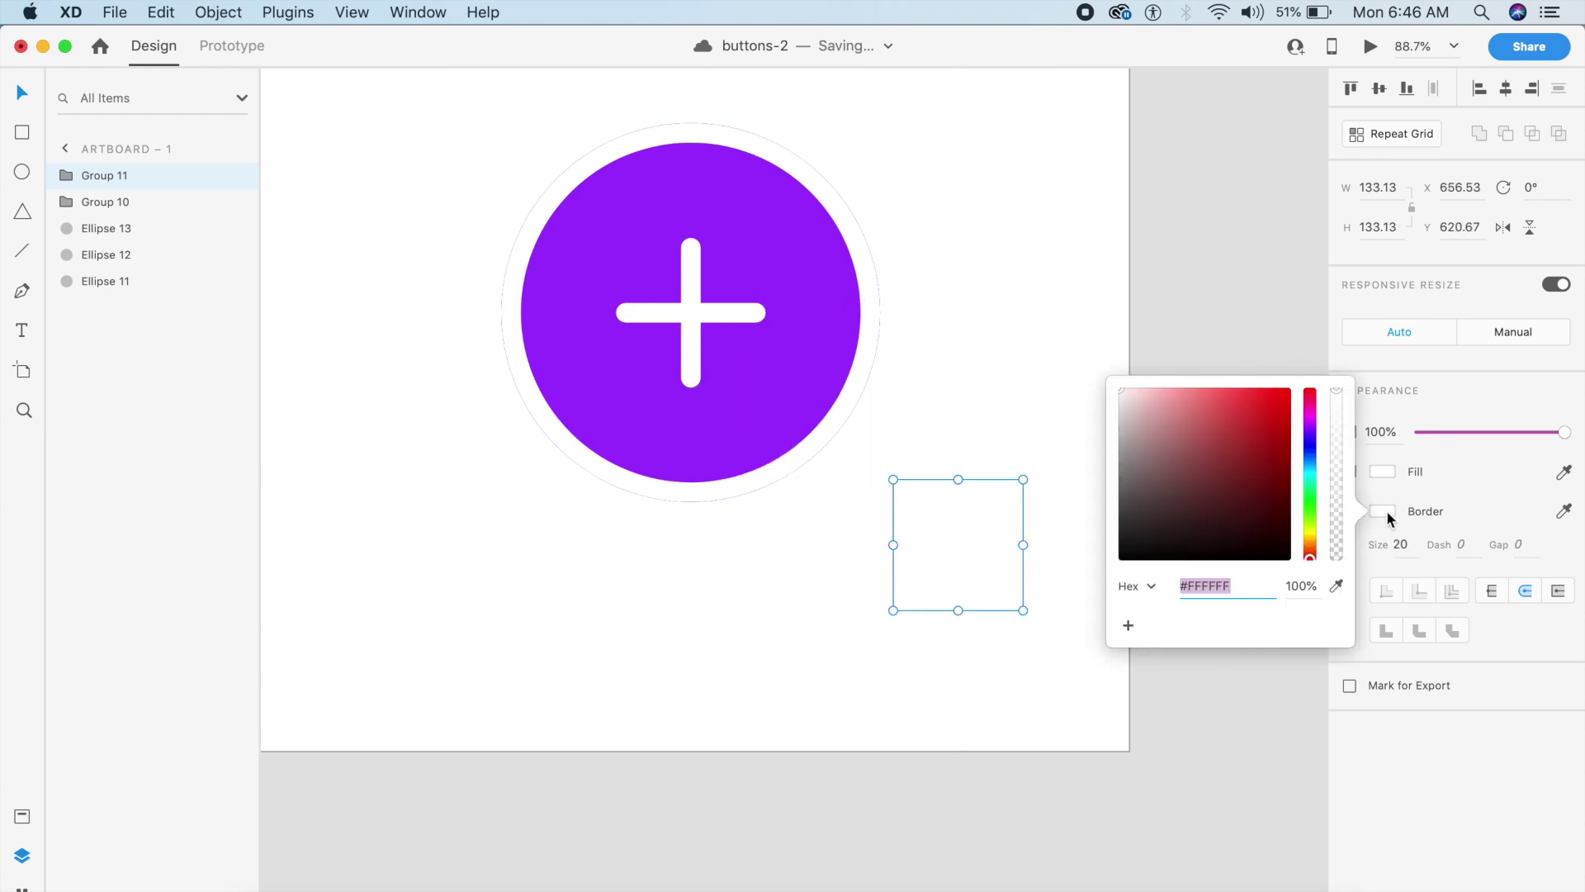
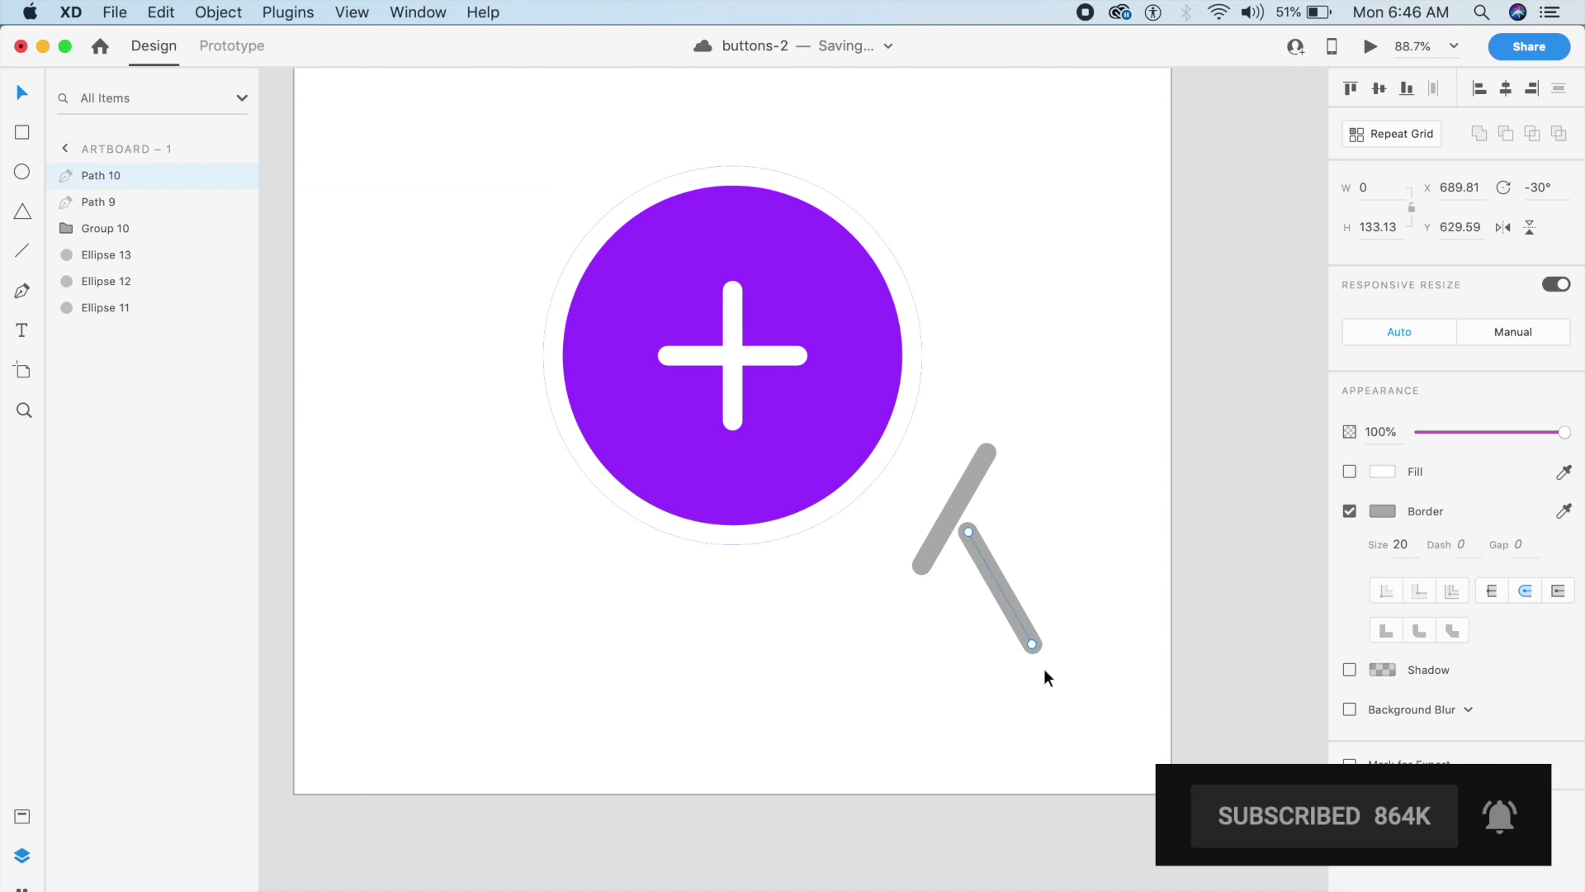
drag(1000, 600, 1045, 586)
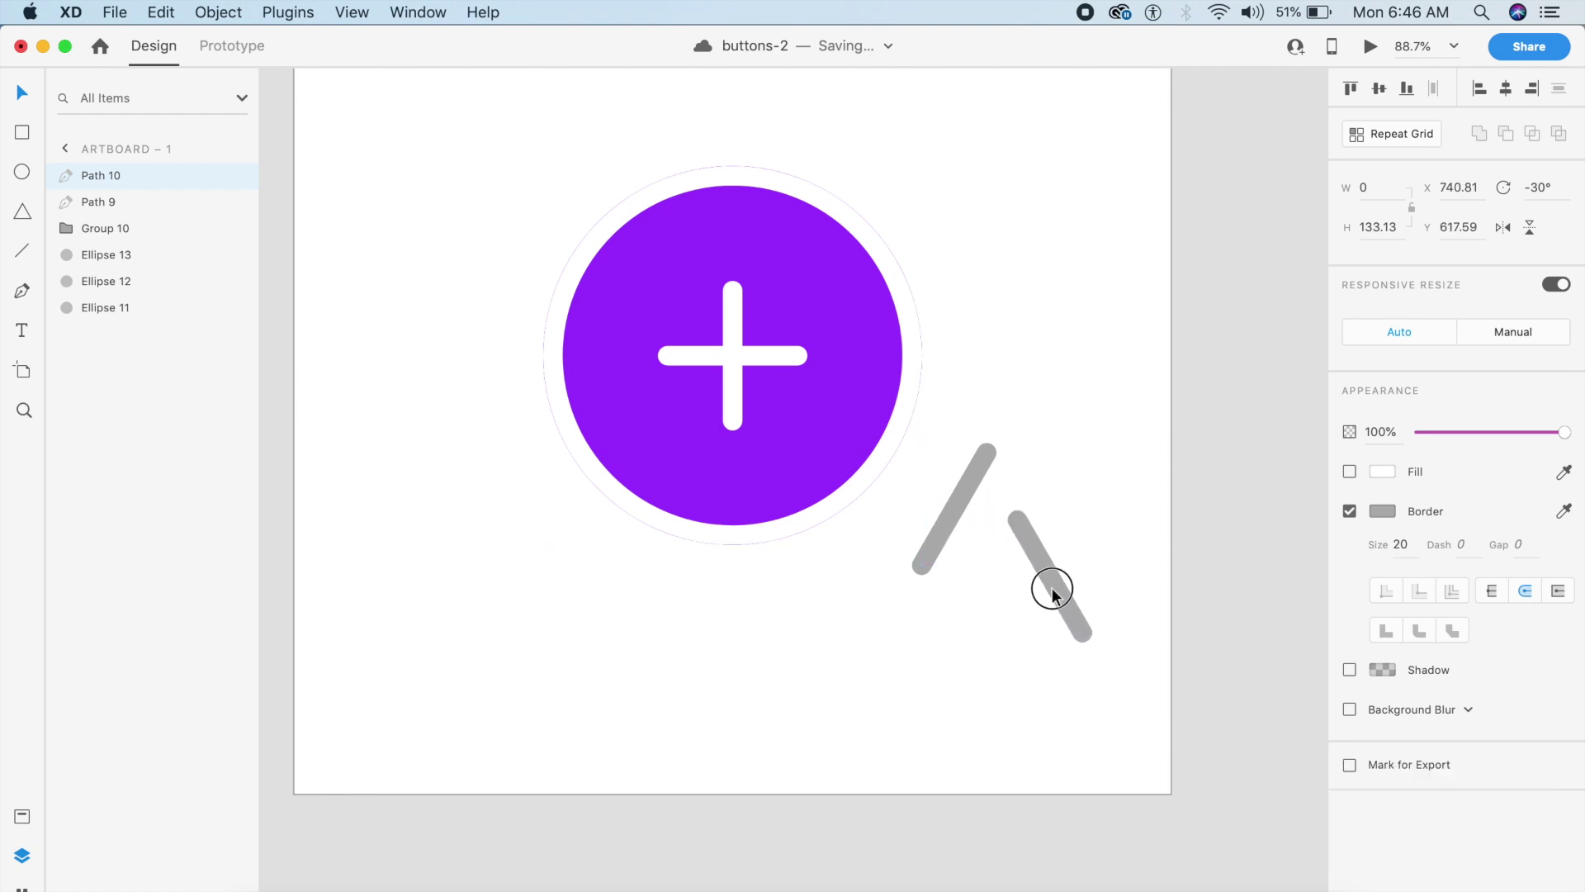
key(super+z)
key(super+z)
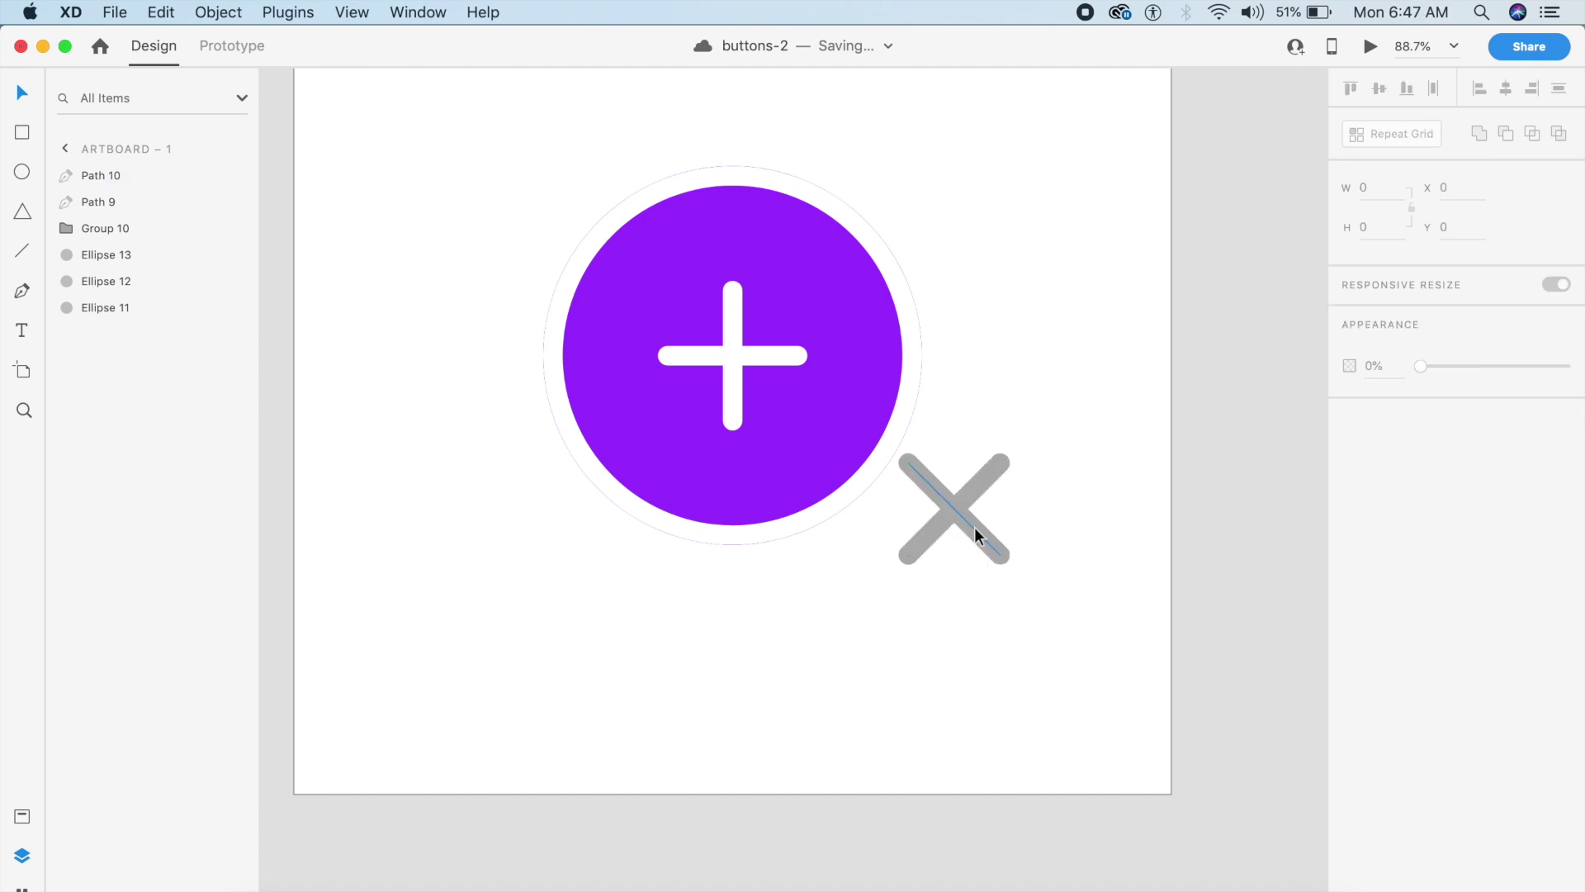
Move the two crossed grey lines apart, one to the circle's upper-left edge and one to its upper-right edge
click(958, 514)
drag(957, 513, 571, 187)
mouse_move(954, 511)
mouse_down()
mouse_move(892, 122)
mouse_move(470, 640)
mouse_move(876, 157)
mouse_move(902, 151)
mouse_move(908, 171)
mouse_up()
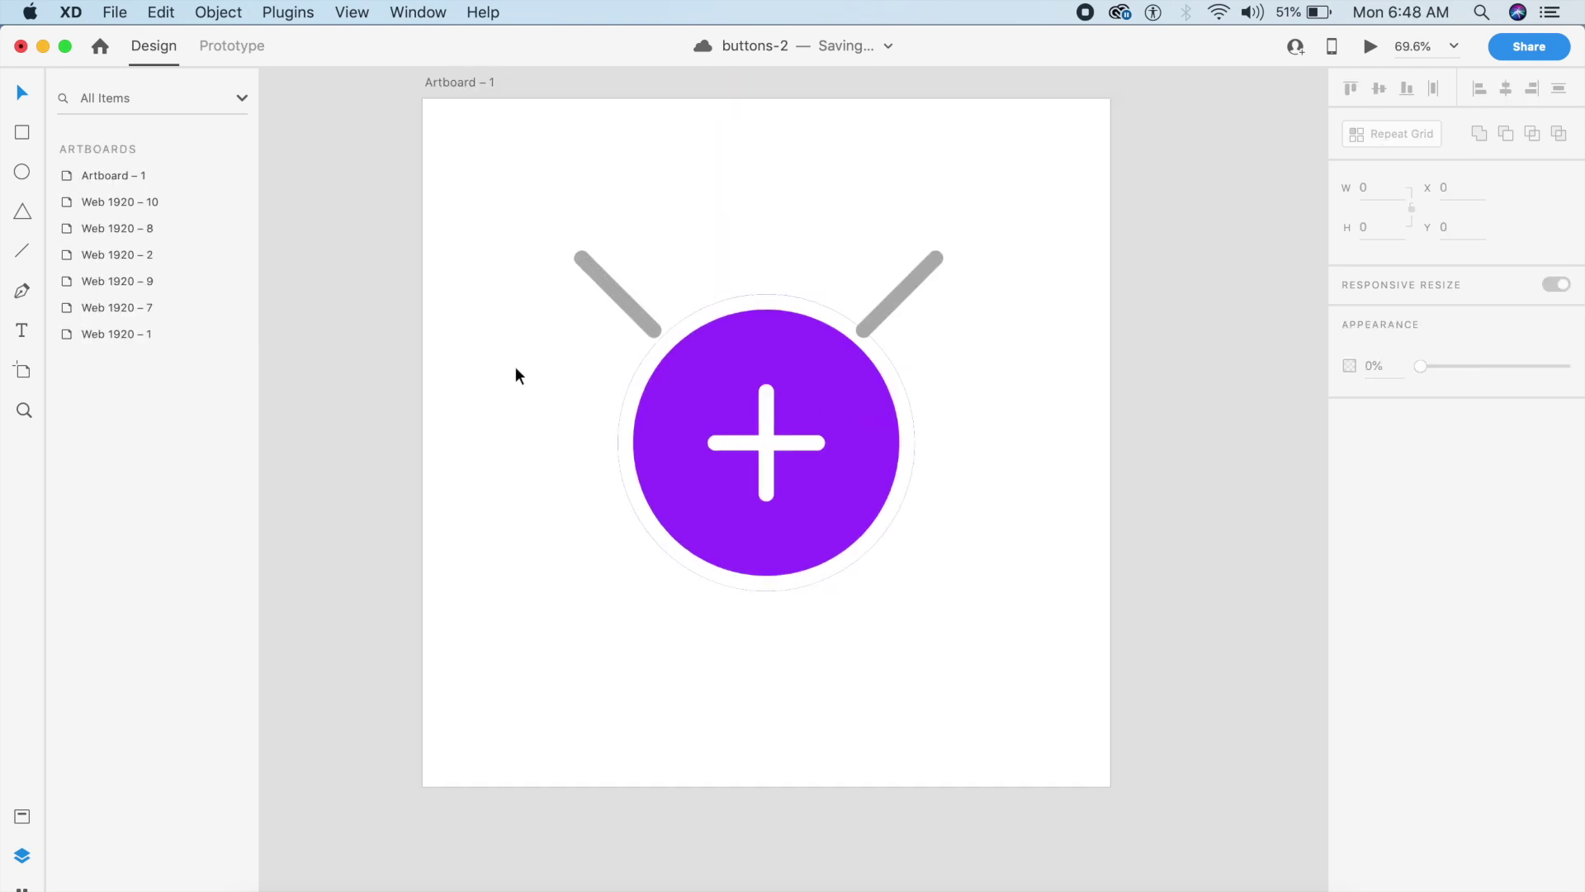
Duplicate the filled purple circle and bring the copy to the front, above the plus and the grey lines
mouse_move(842, 452)
mouse_down()
mouse_move(1108, 442)
mouse_move(1019, 494)
mouse_move(825, 433)
mouse_move(849, 446)
mouse_up()
key(super+shift+bracketright)
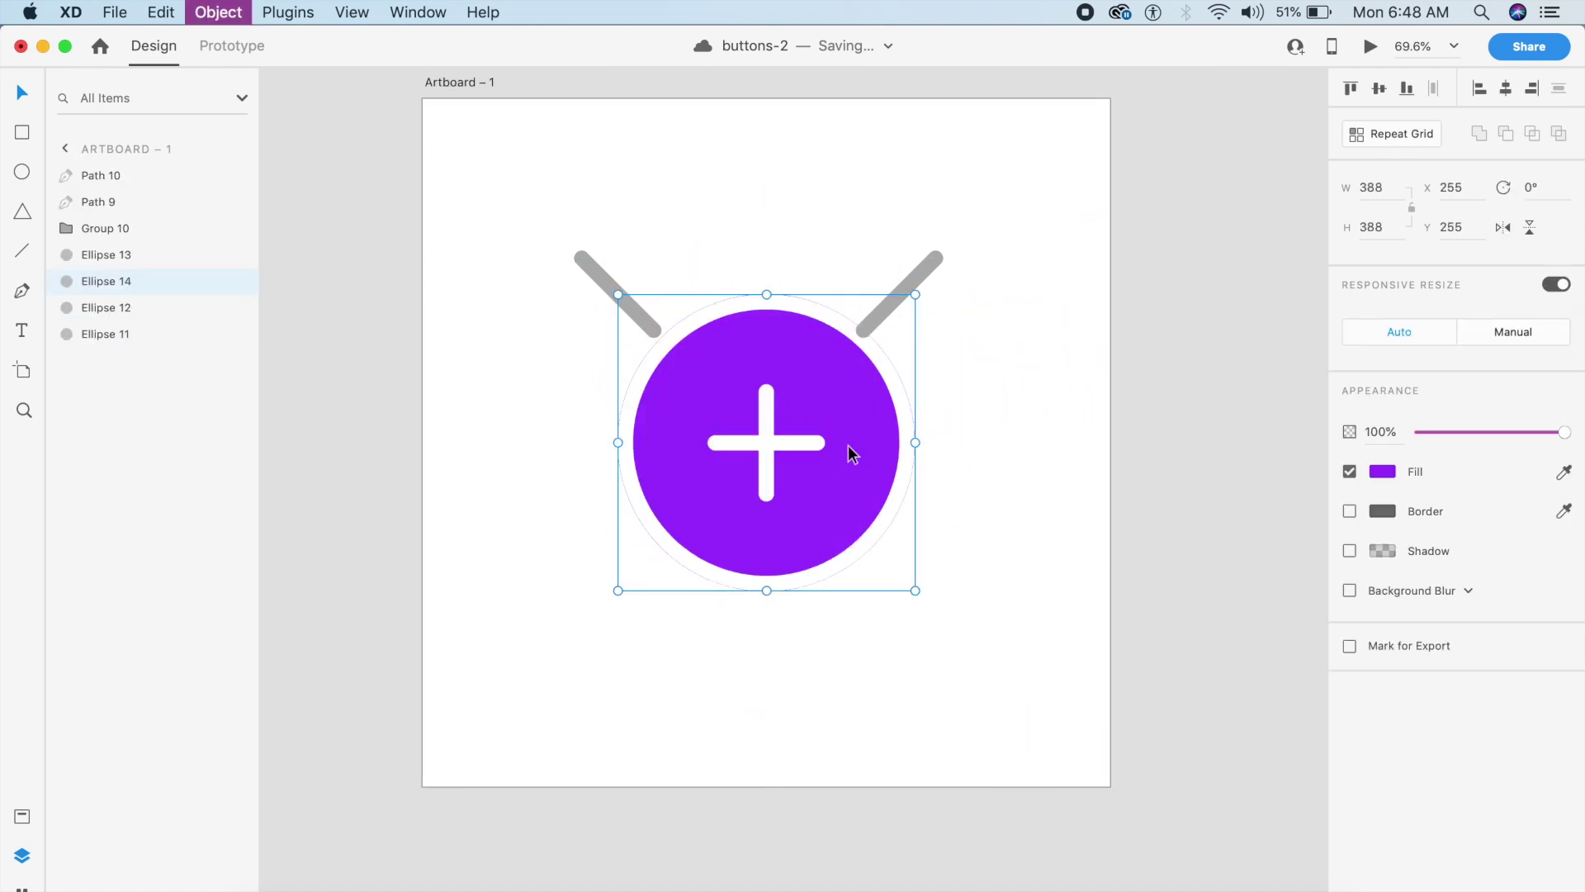
click(602, 281)
shift+click(890, 298)
click(1029, 311)
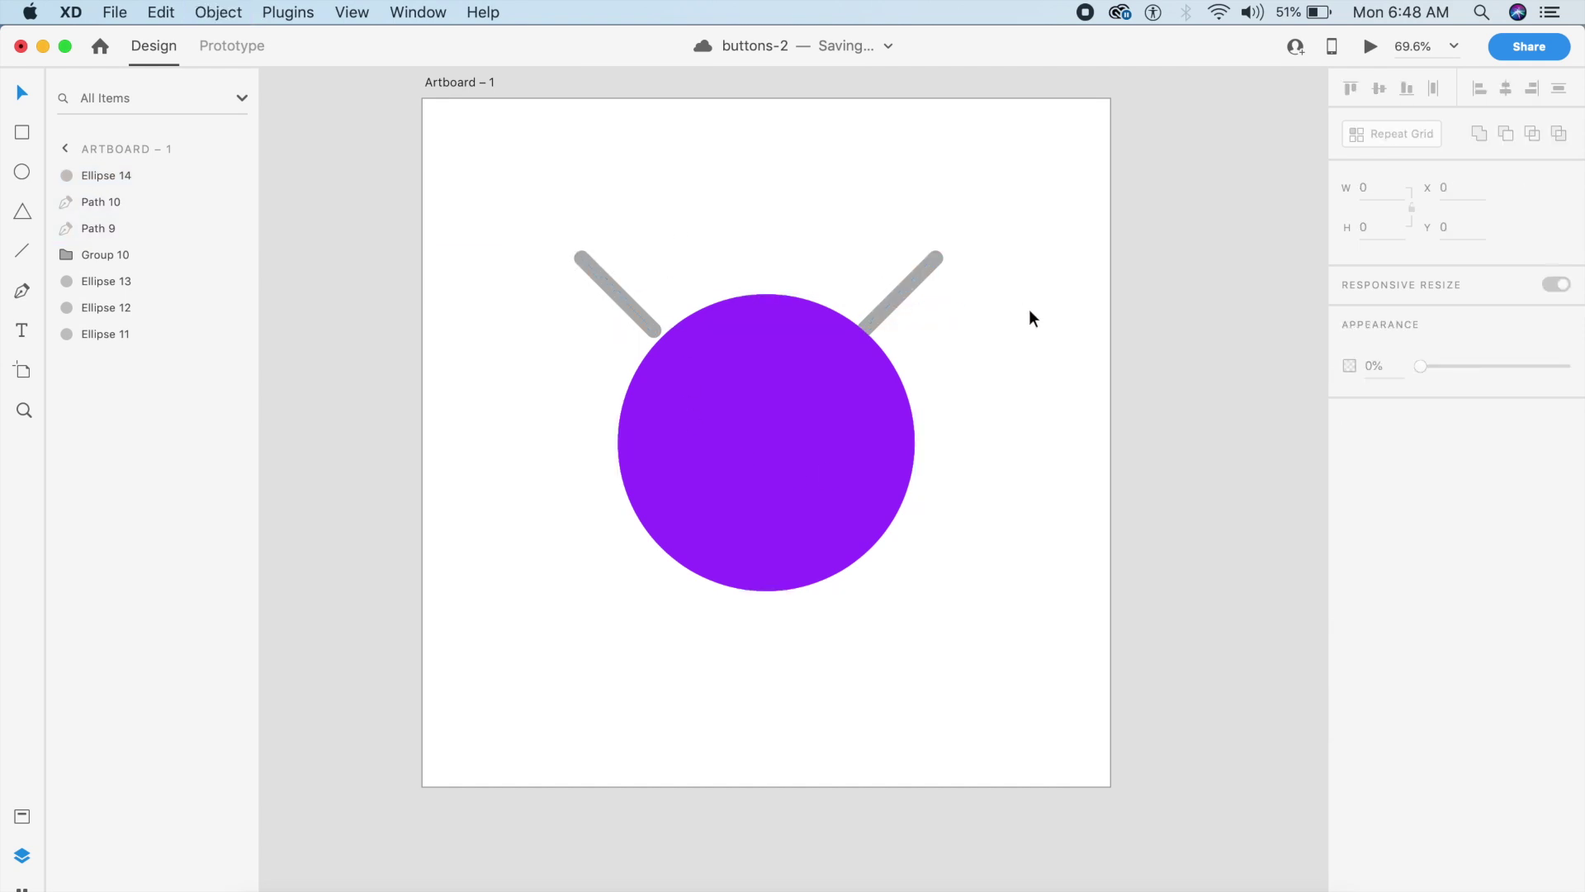
Nudge the upper-right grey line up and to the right, clear of the circle, and set its border to #FFFFFF
click(904, 289)
key(shift+Up)
key(shift+Right)
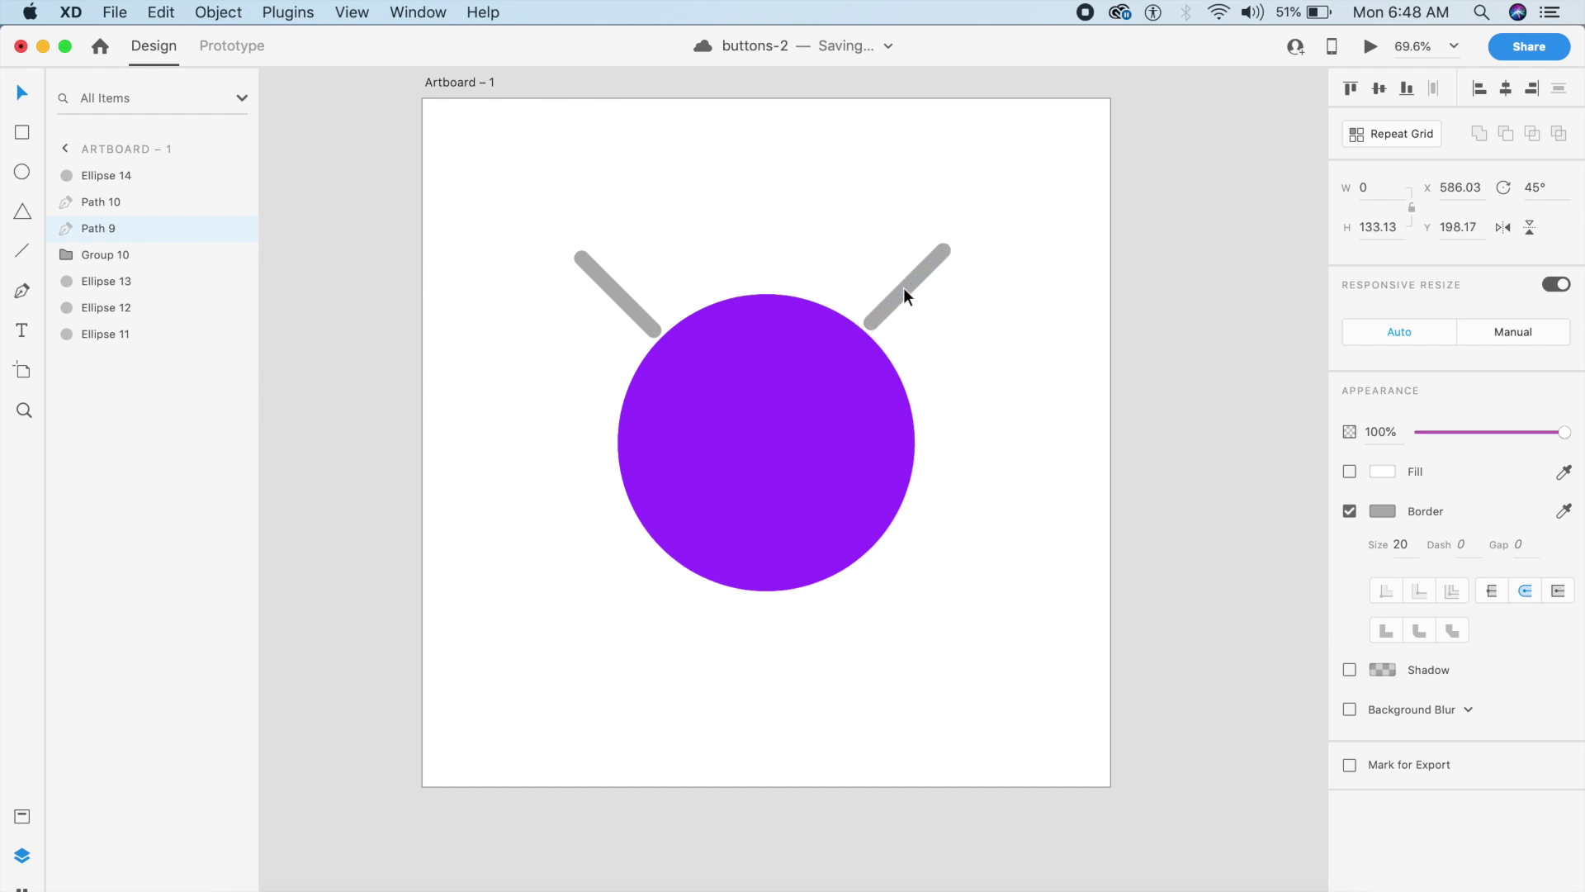
click(1384, 510)
text(ffffff)
key(Return)
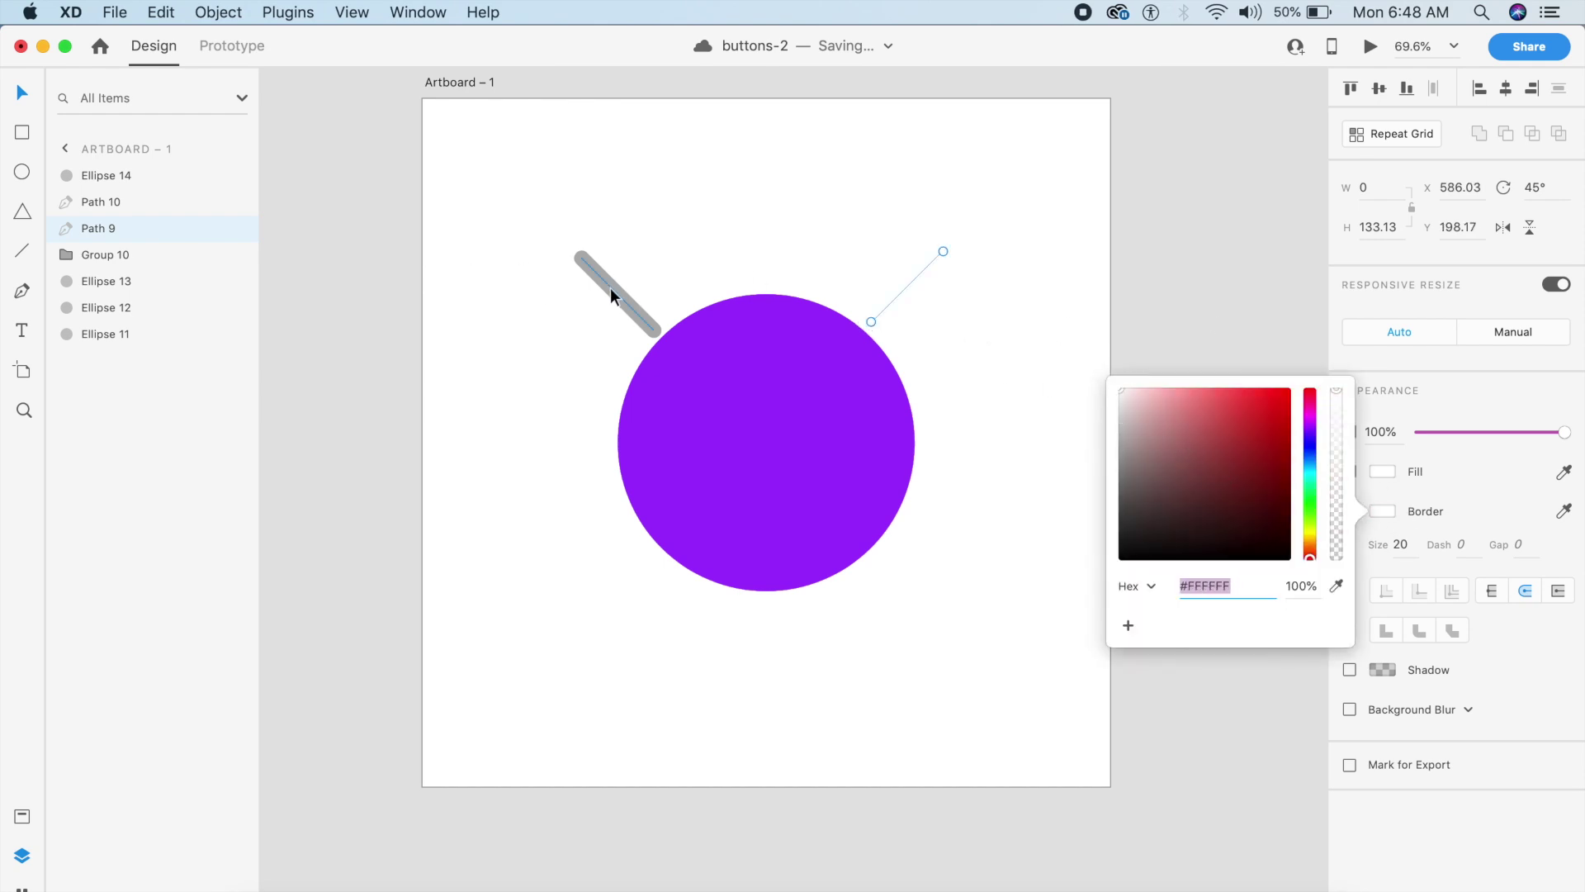
Change the border colour of the grey line at the circle's upper left to white
click(611, 291)
click(1374, 512)
click(1189, 435)
click(1121, 382)
click(922, 256)
Mask the two white diagonal lines with the frontmost purple circle
drag(889, 234, 989, 306)
click(959, 297)
click(762, 398)
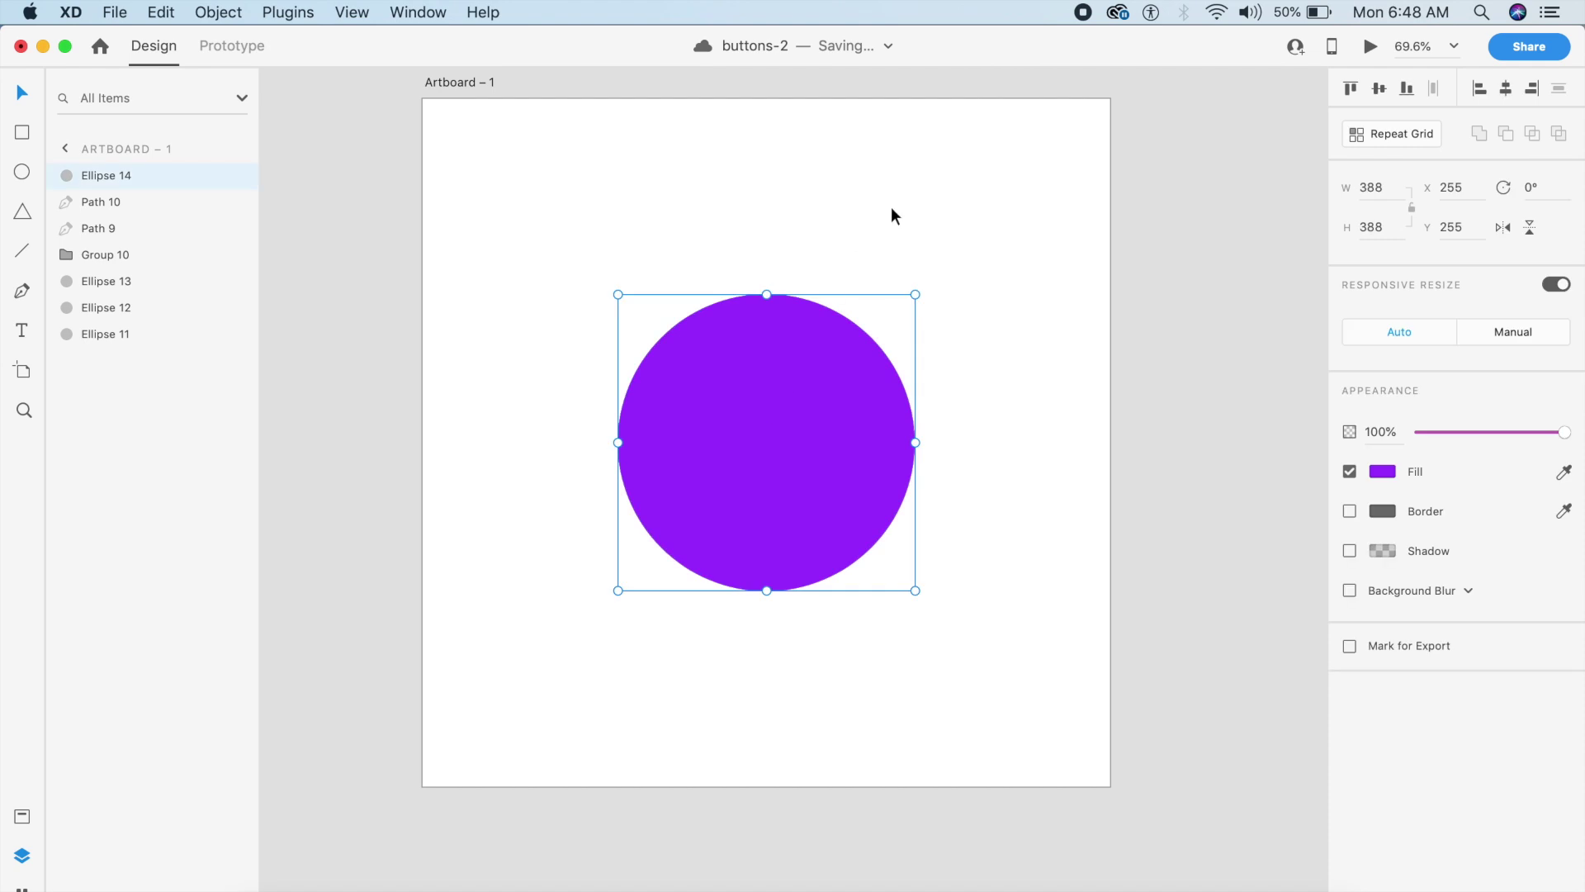
shift+click(918, 273)
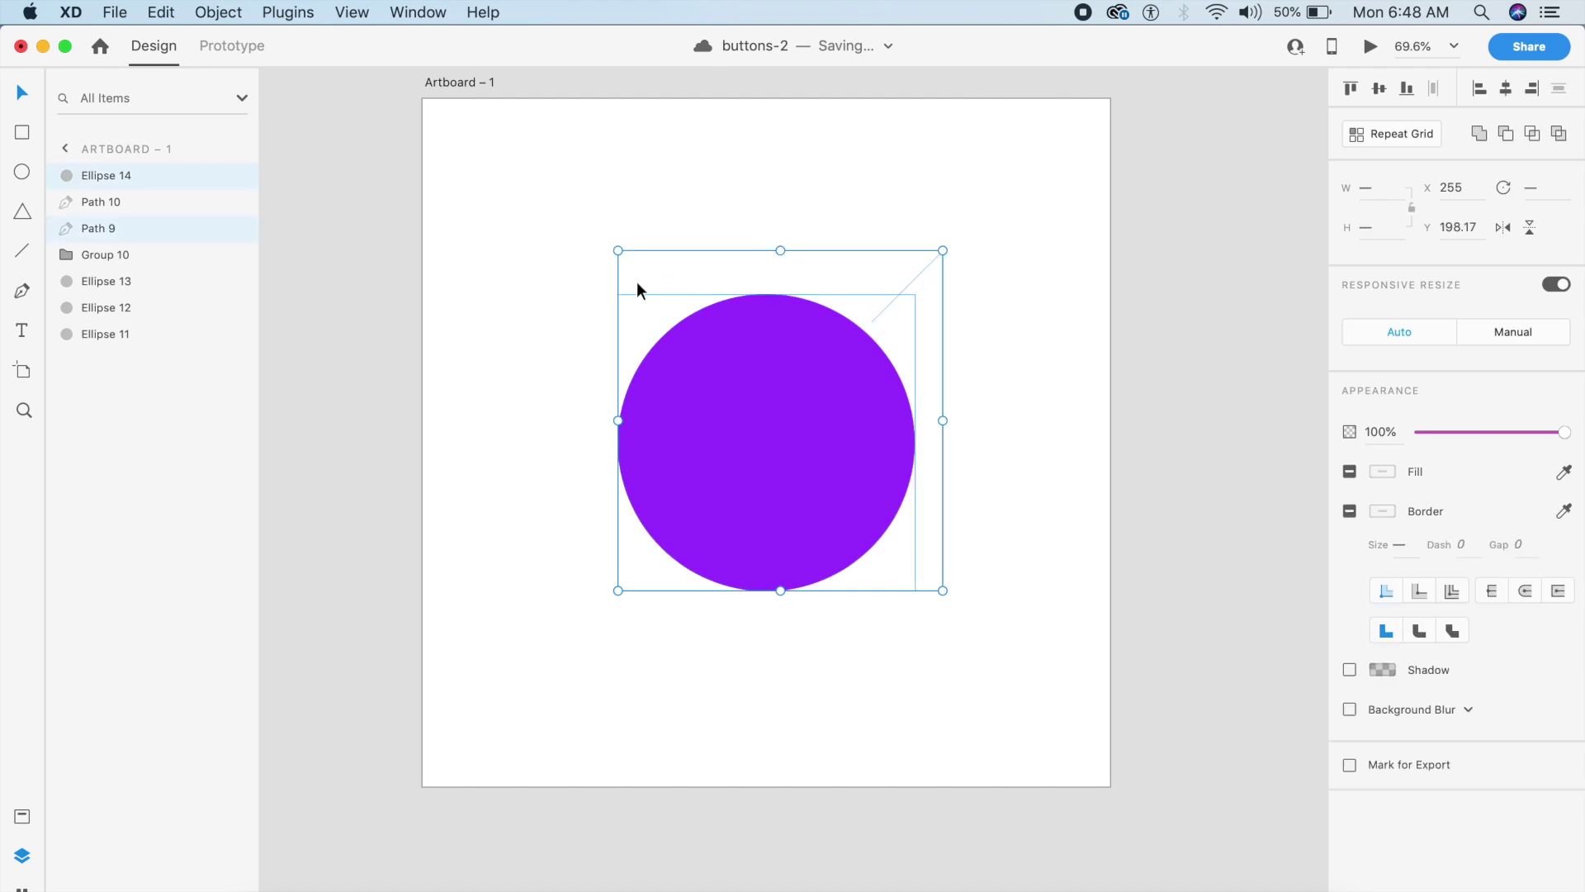
shift+click(622, 297)
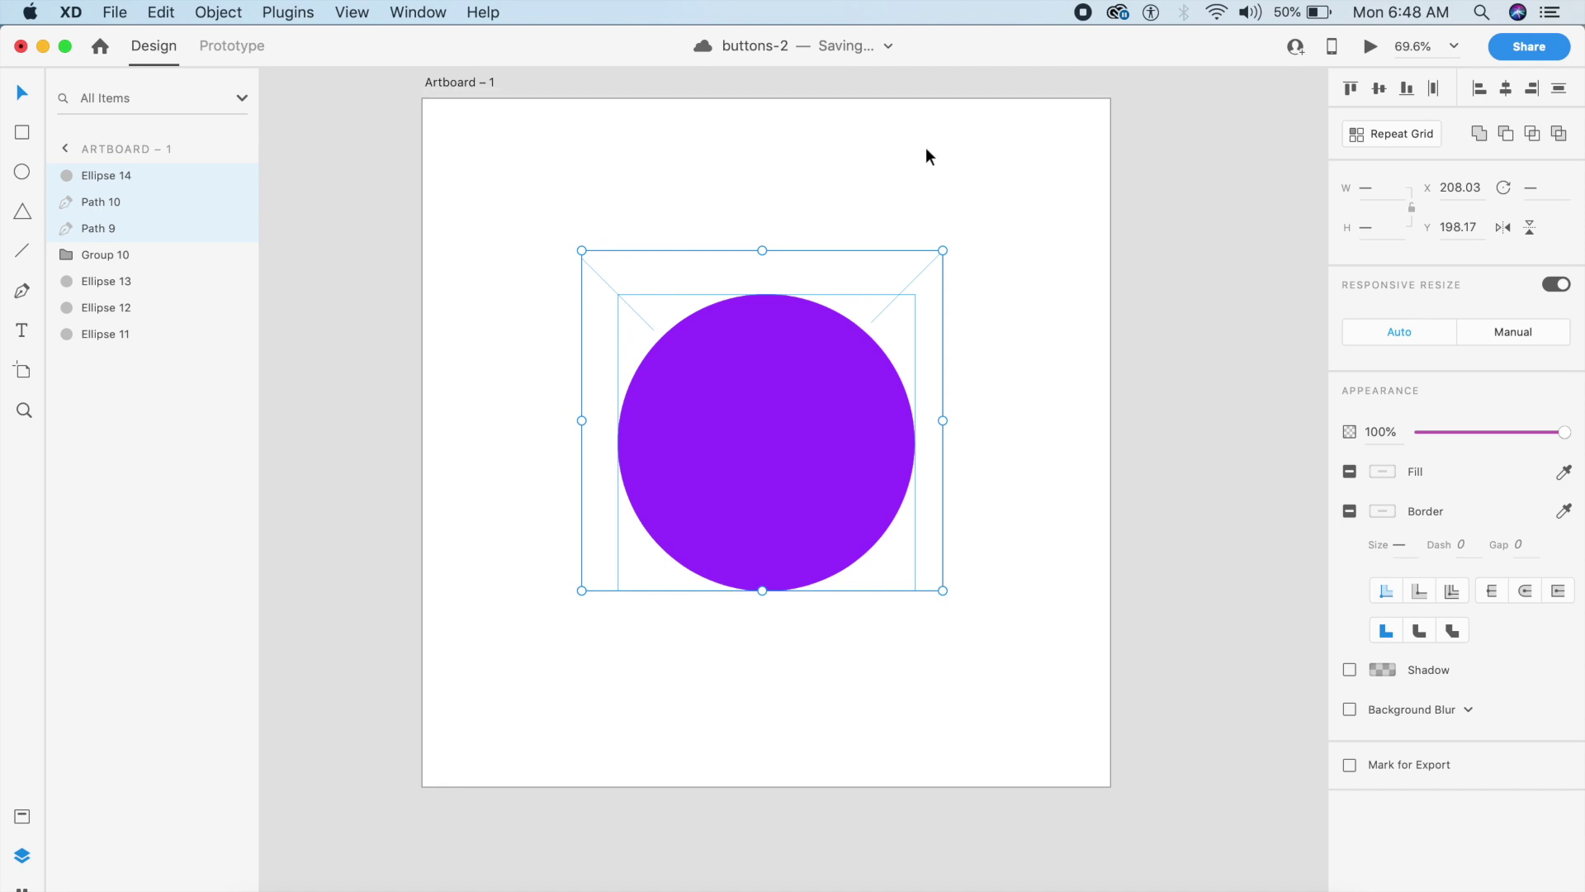
key(super+shift+m)
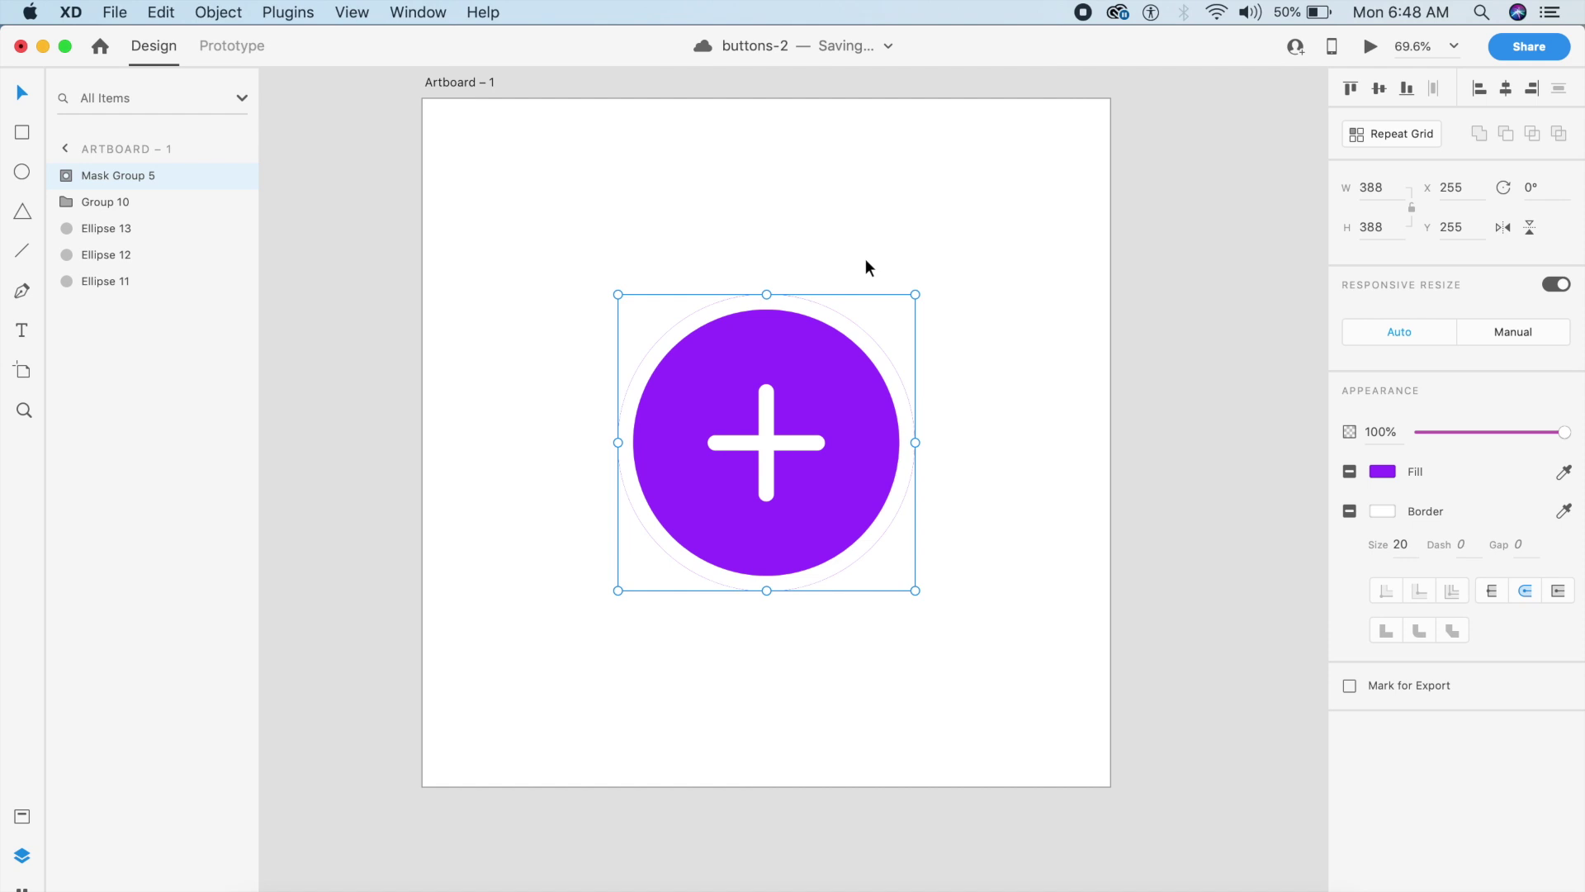
click(1012, 382)
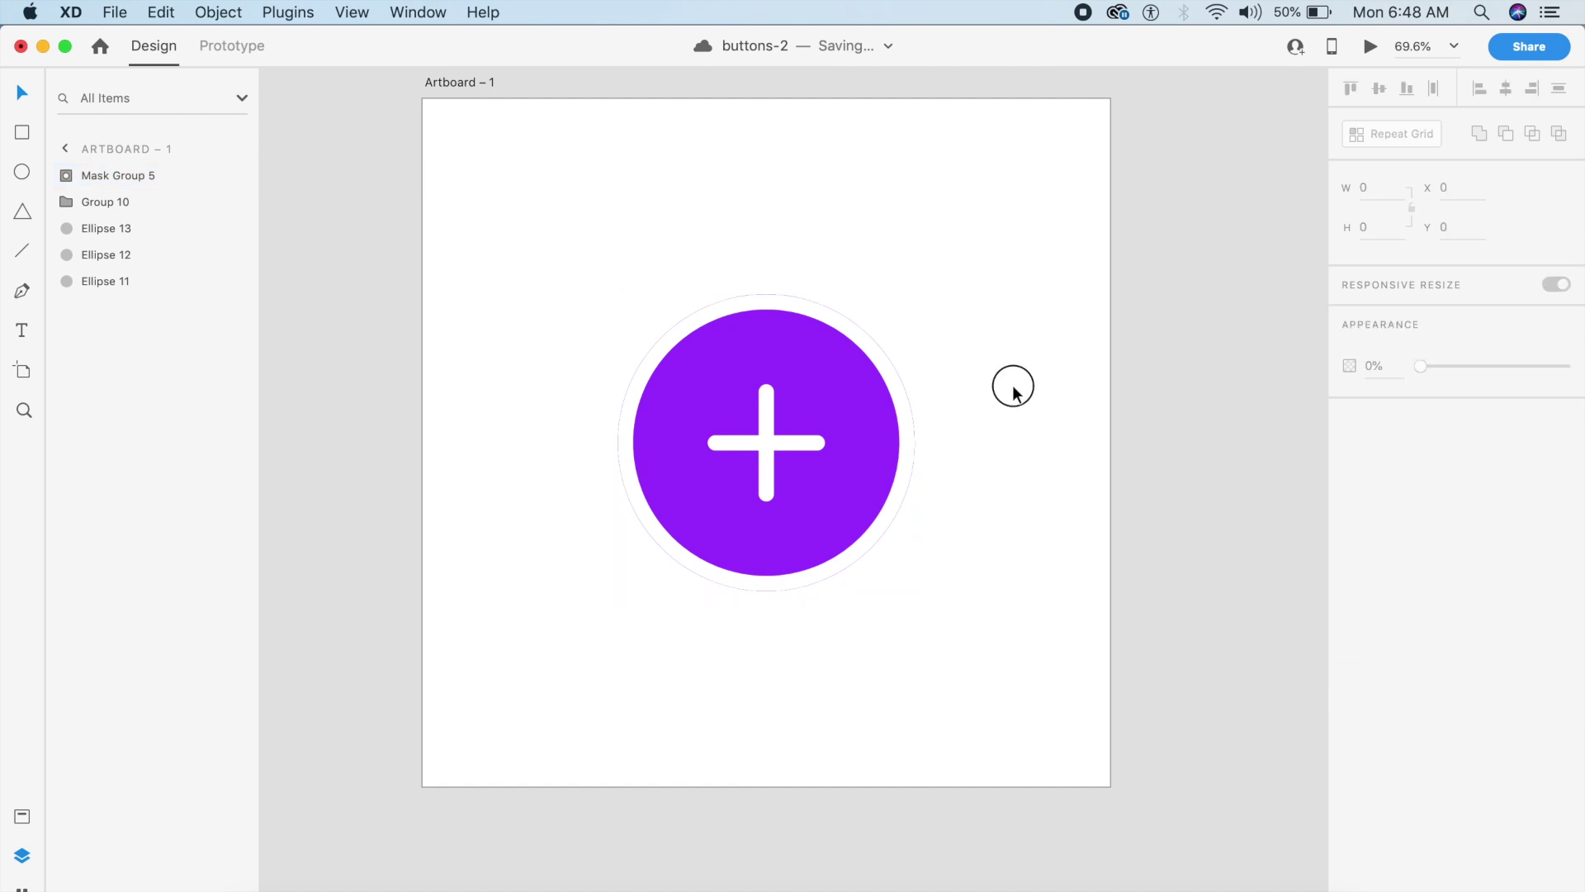
Duplicate the base purple circle, bring the copy to the front, and use it as a mask for the plus group
click(844, 428)
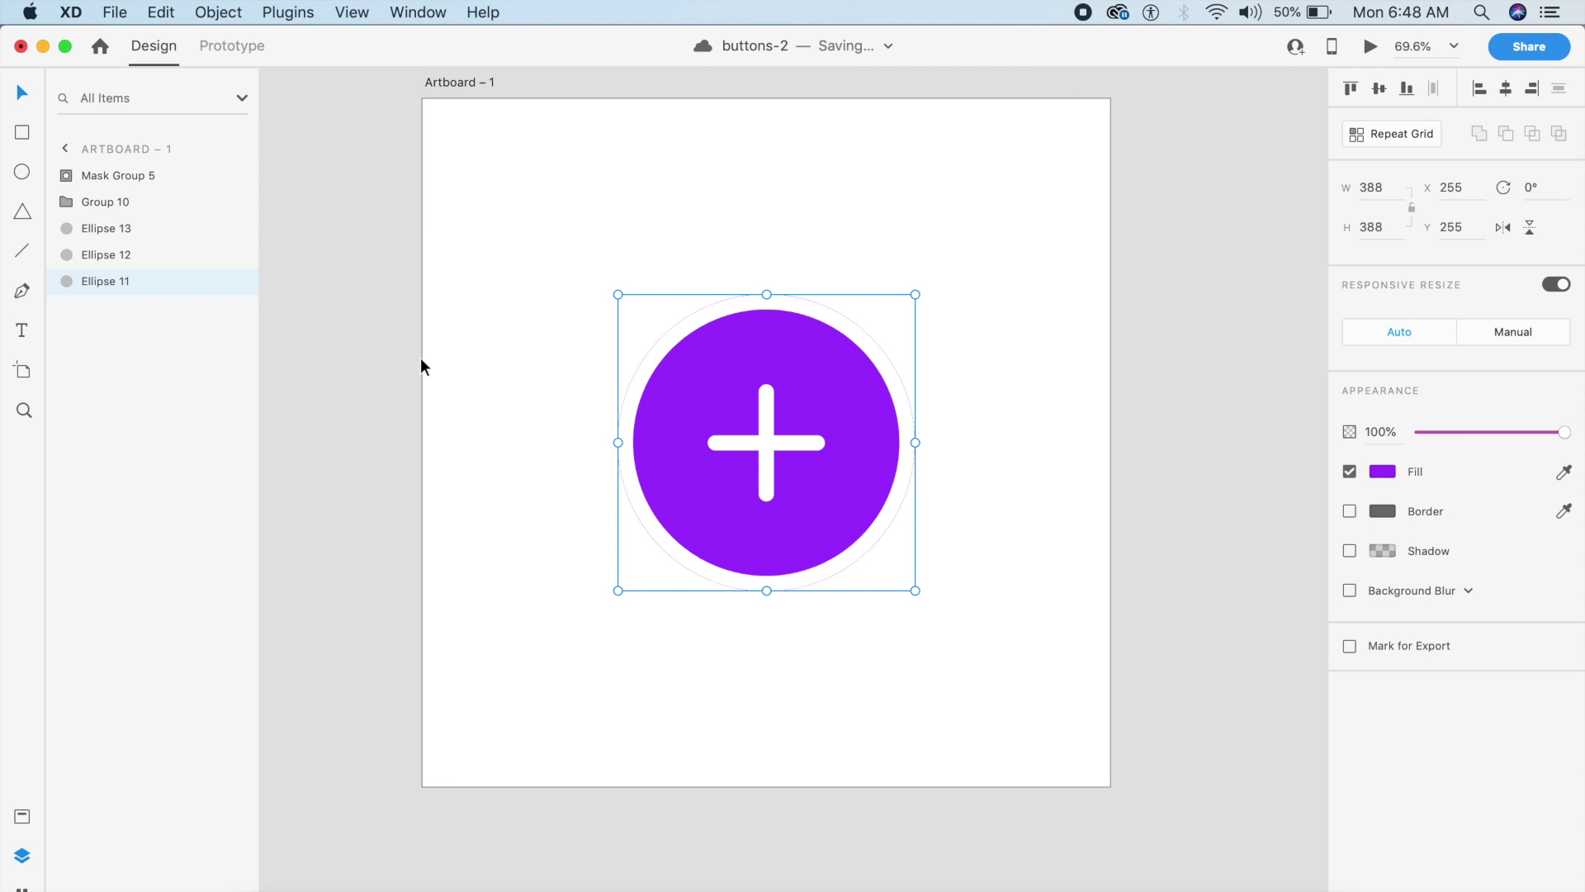
click(72, 261)
click(96, 277)
key(super+d)
key(super+shift+bracketright)
super+click(152, 231)
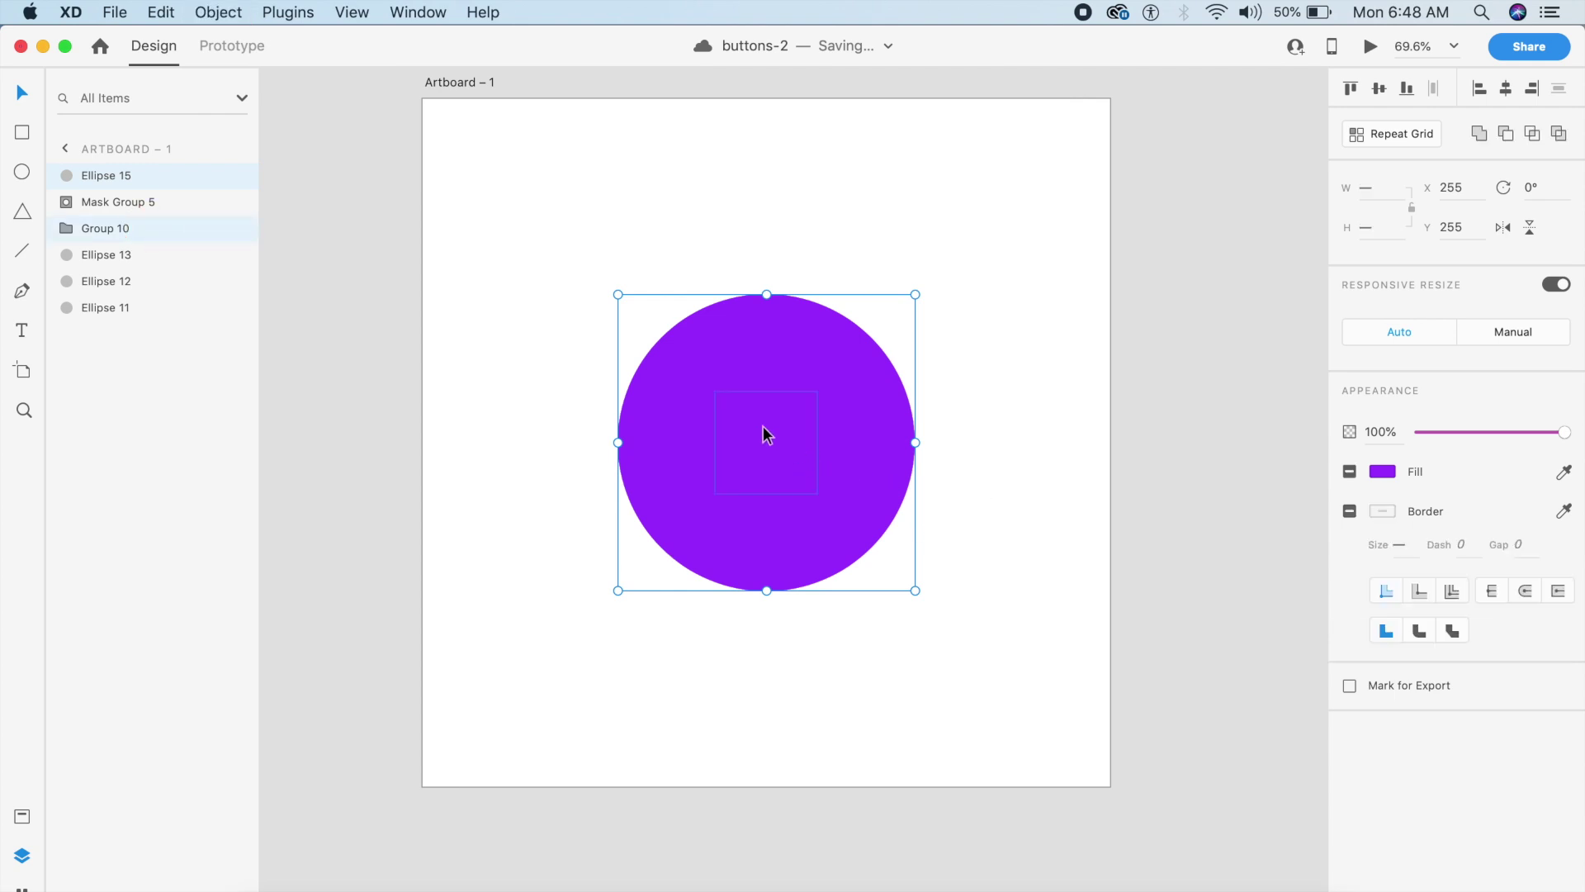
key(super+shift+m)
click(937, 401)
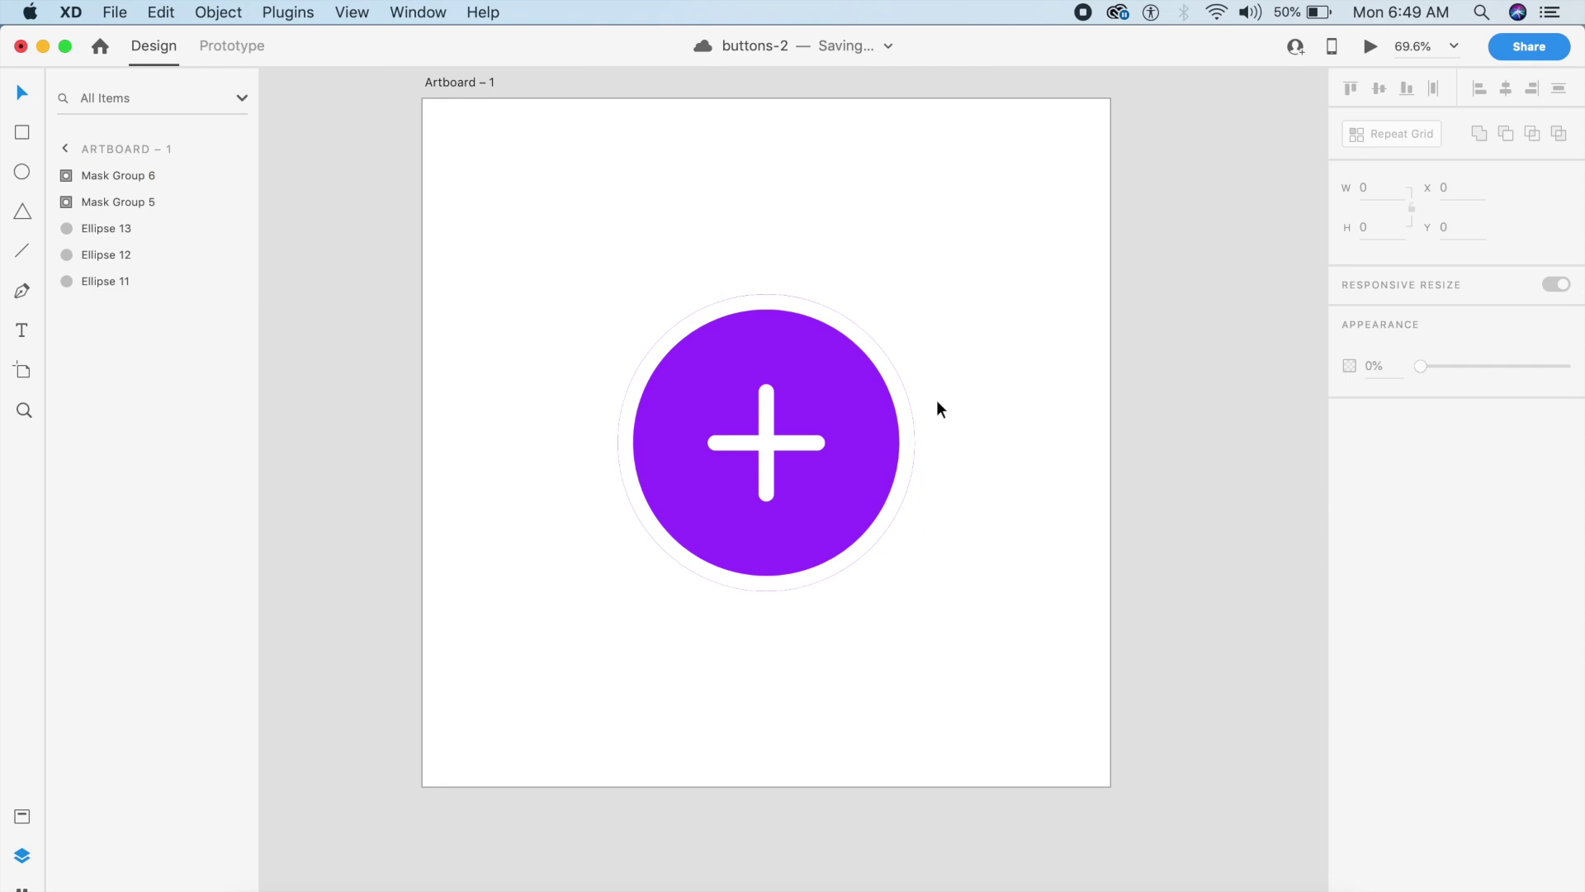
Draw a 103 px circle centred on the ring's bottom edge, and place a copy on the ring's right edge
key(e)
click(754, 543)
drag(755, 543, 904, 450)
key(Escape)
click(1242, 449)
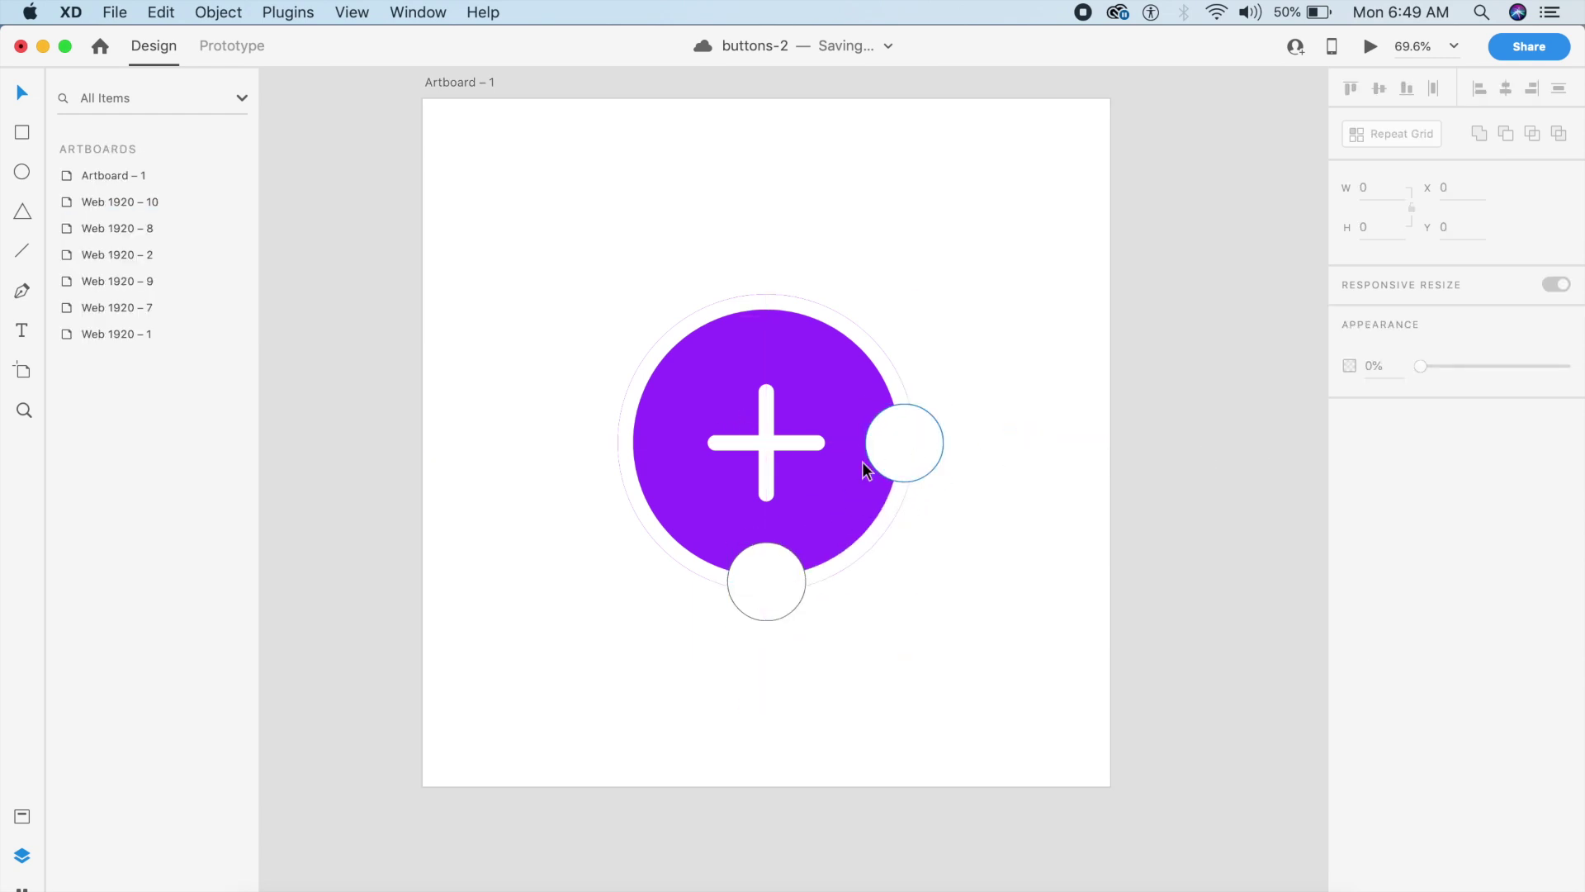
Unite the two small circles on the ring into a single shape
click(917, 464)
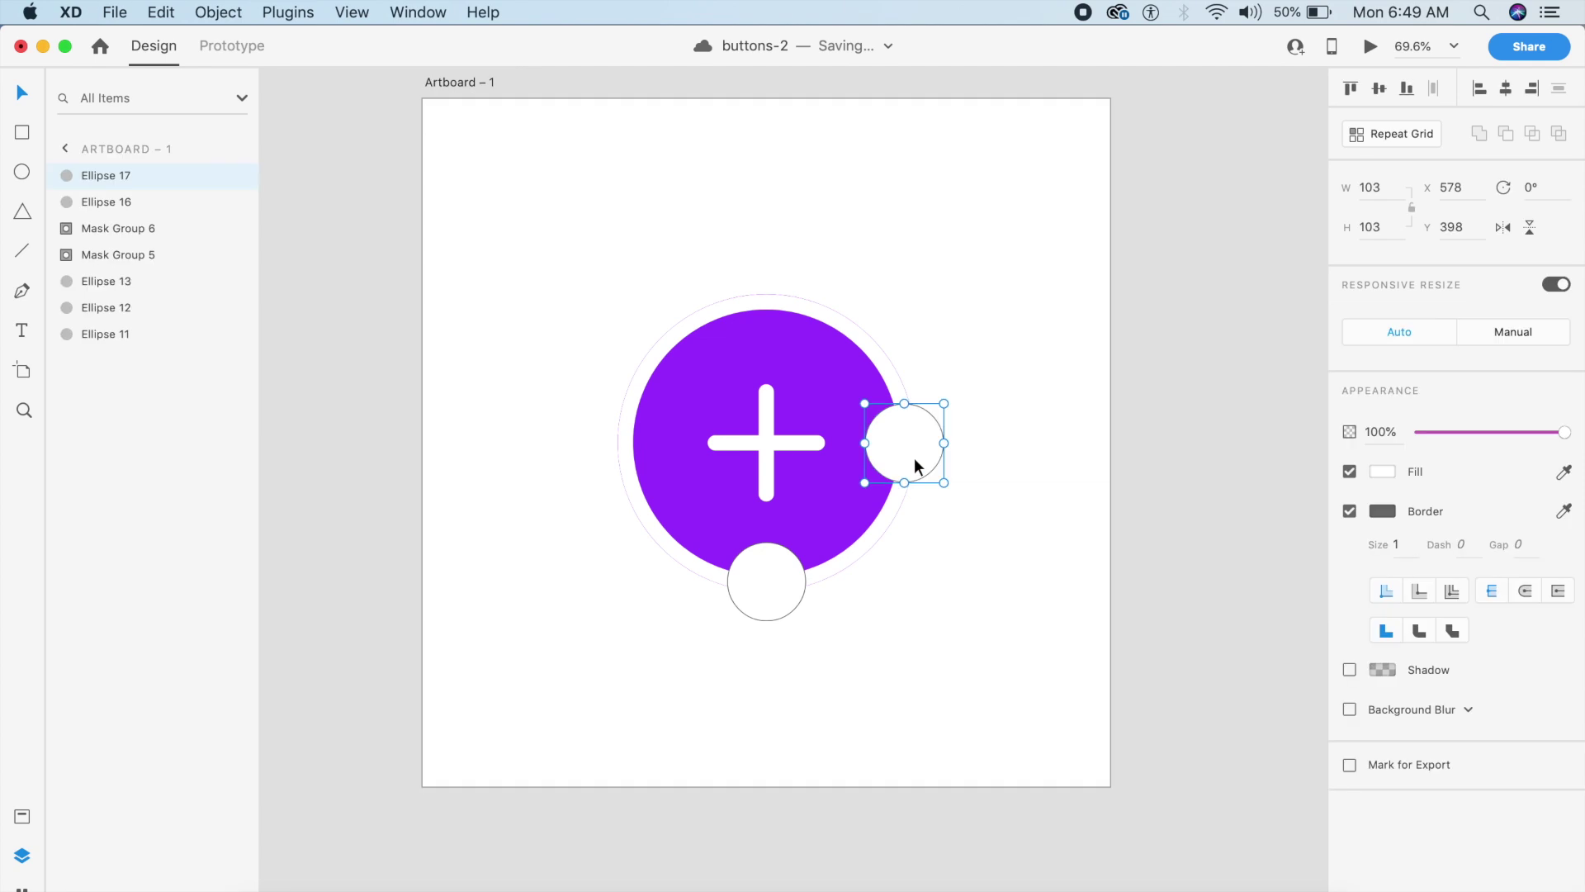
shift+click(782, 598)
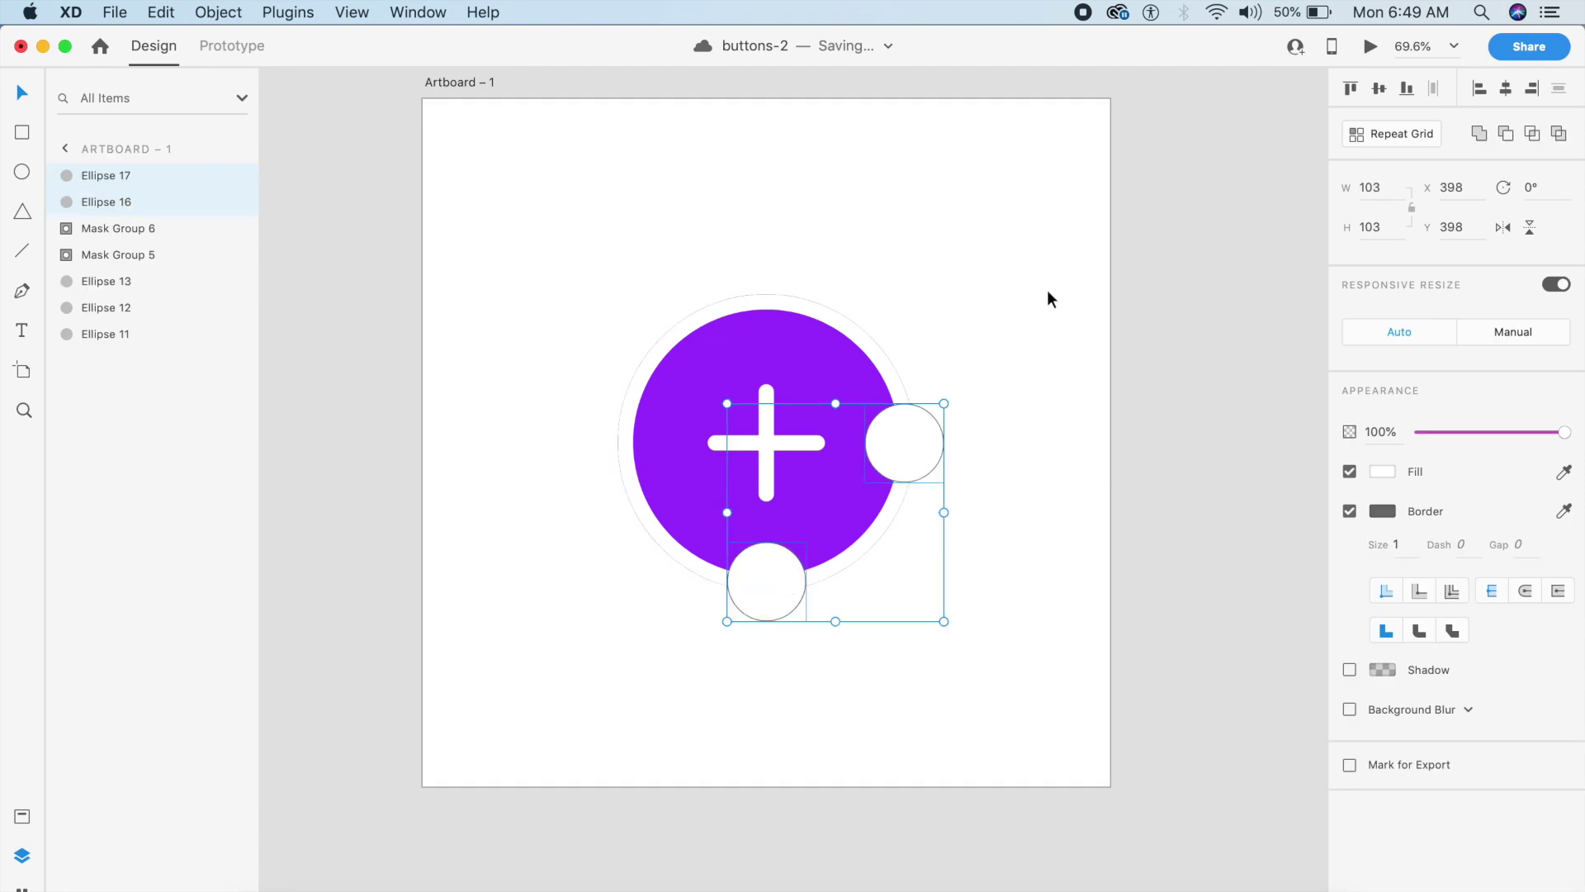
click(1479, 134)
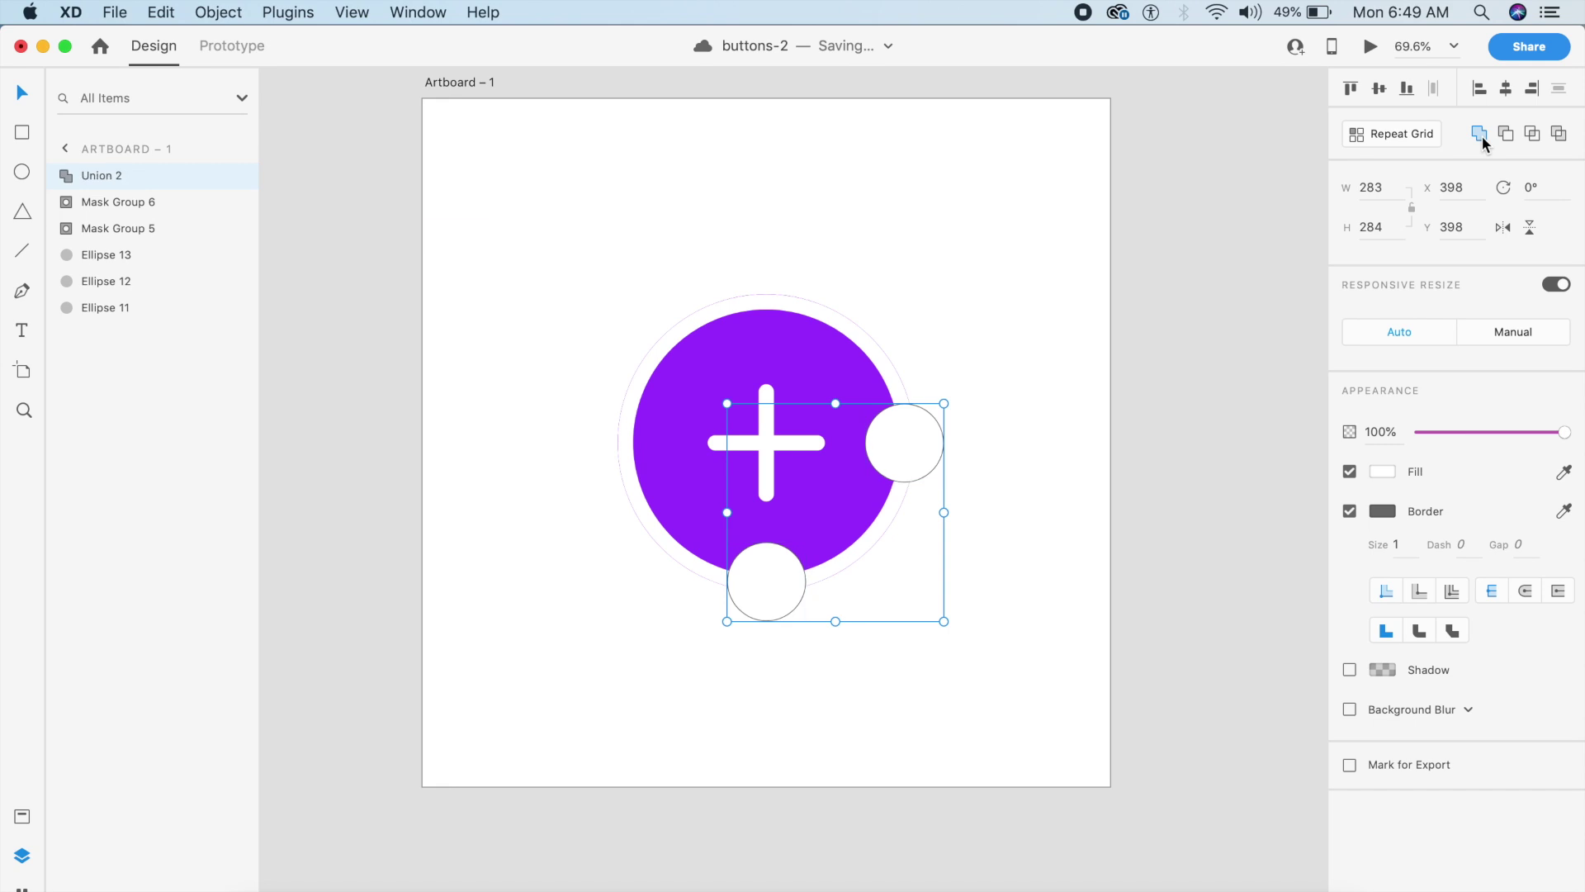
Mask the white ring with the united small circles so only its bottom and right segments show
click(845, 562)
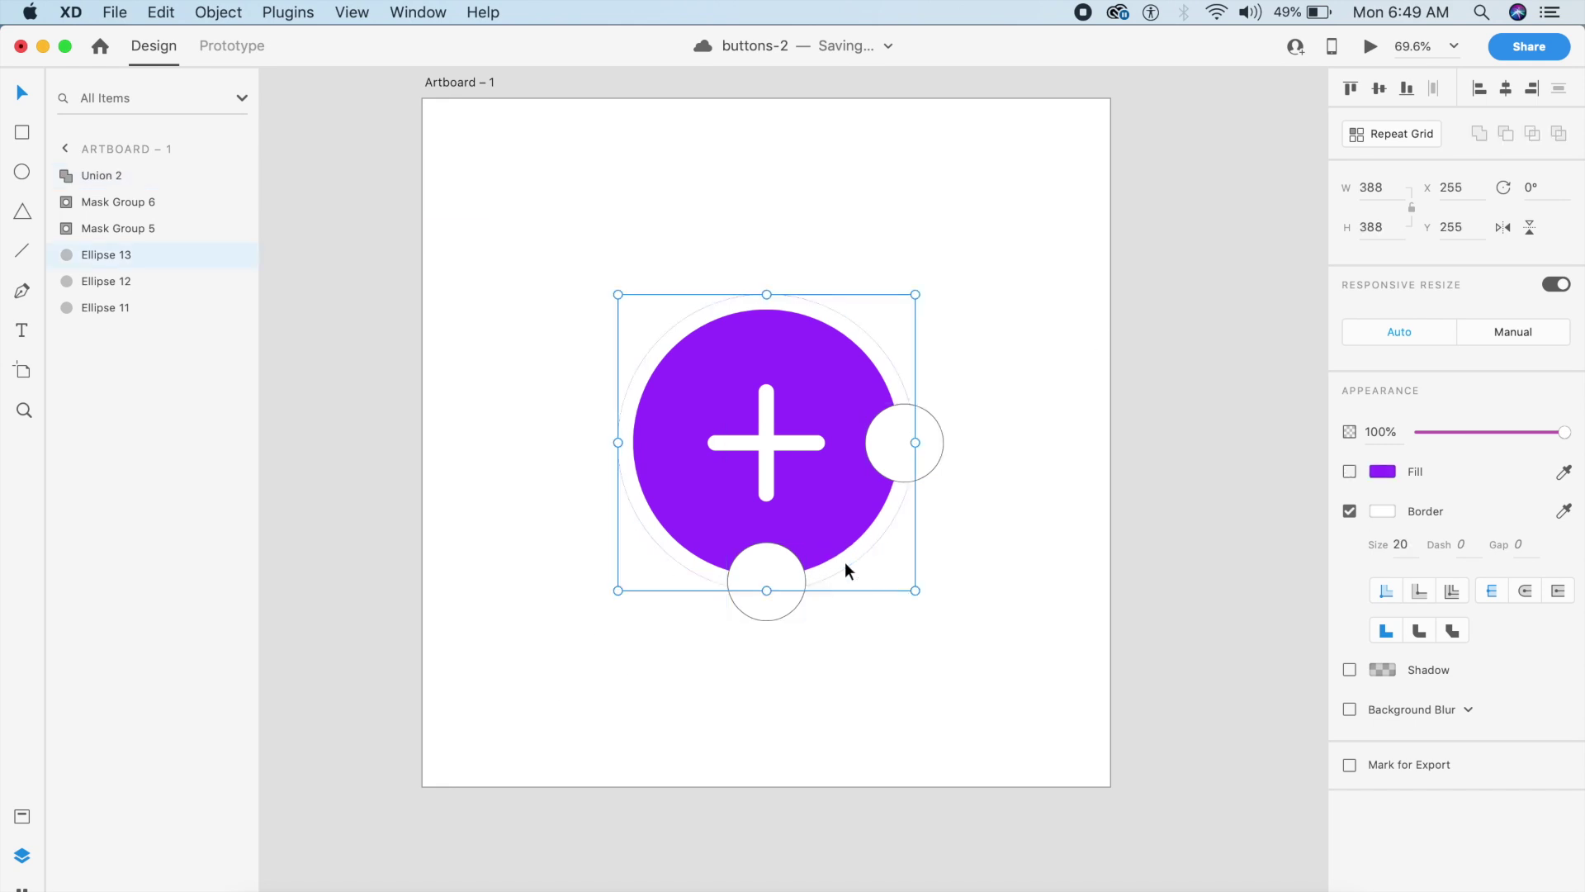
drag(878, 369, 903, 359)
key(super+z)
shift+click(766, 566)
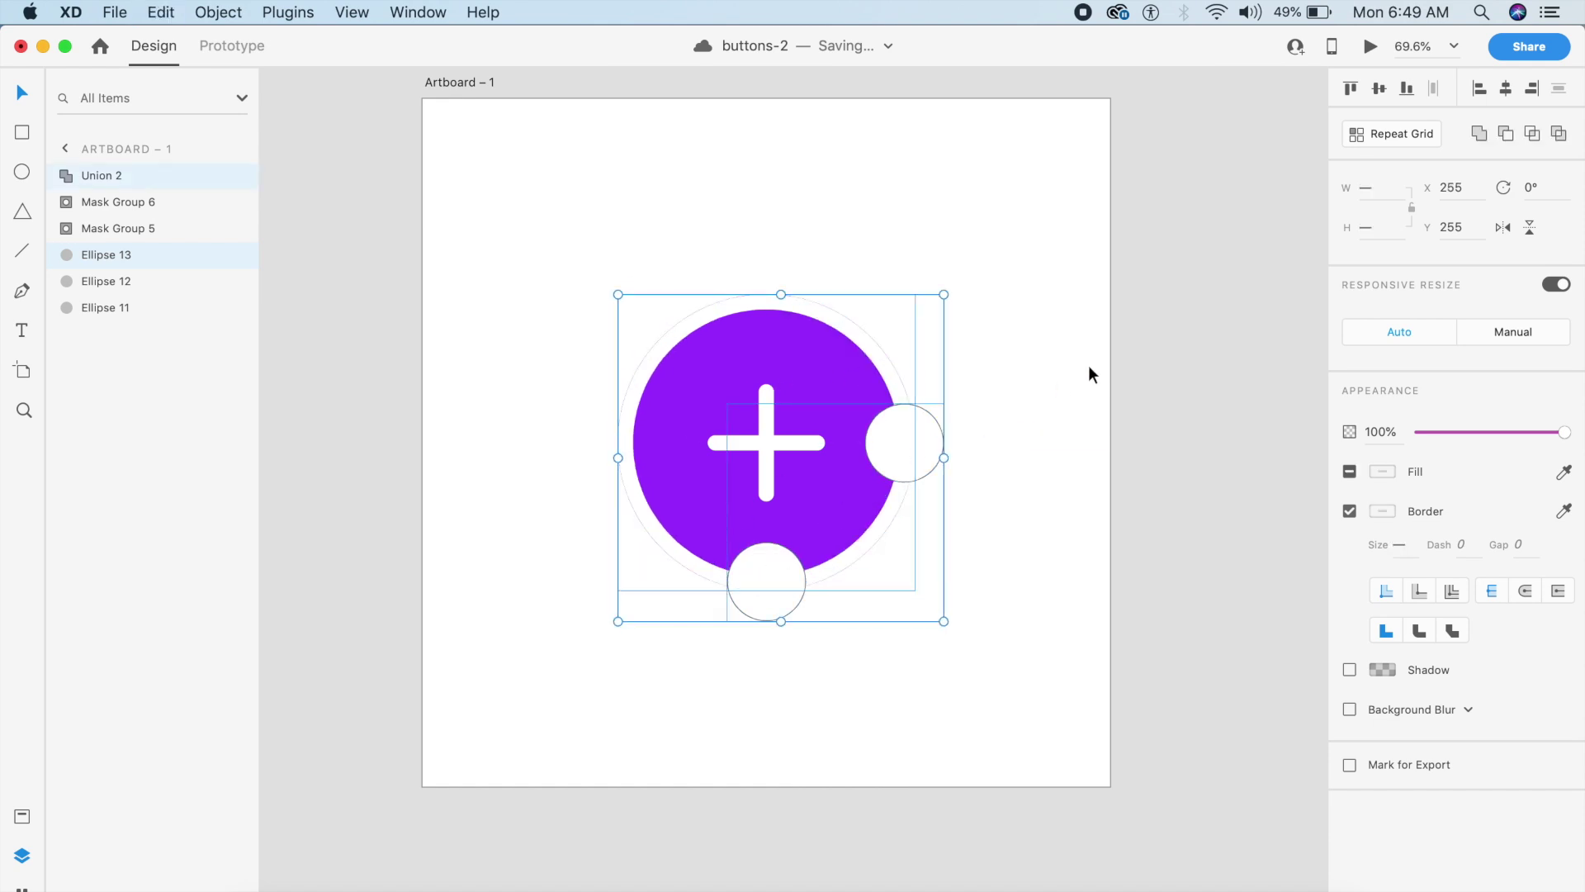
key(super+shift+m)
click(1072, 424)
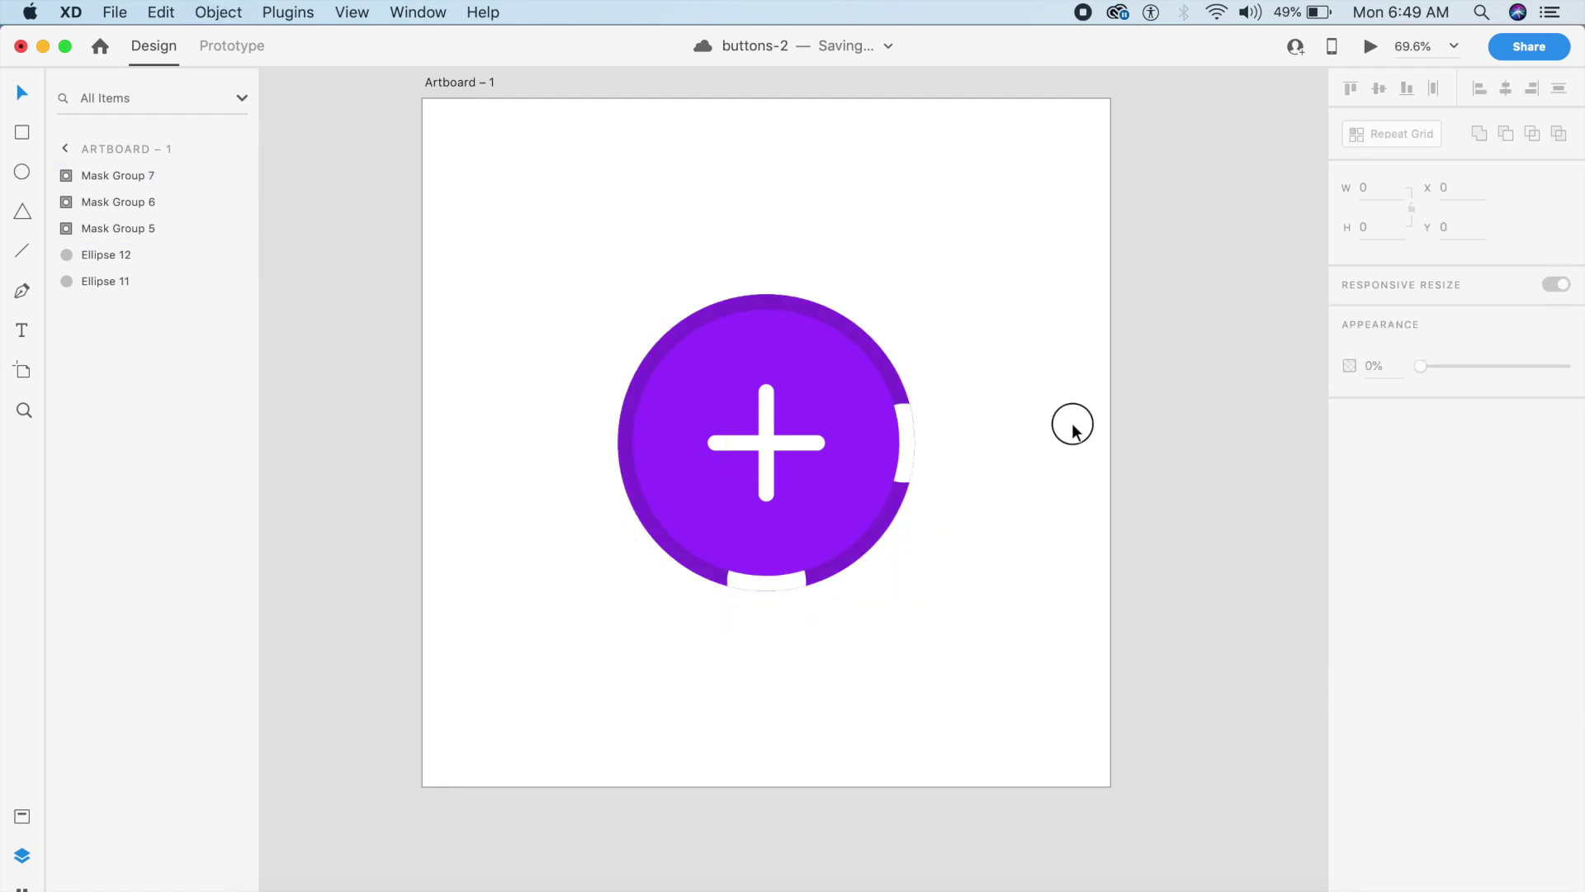
Set the opacity of the masked white ring segments to 0%
double_click(771, 592)
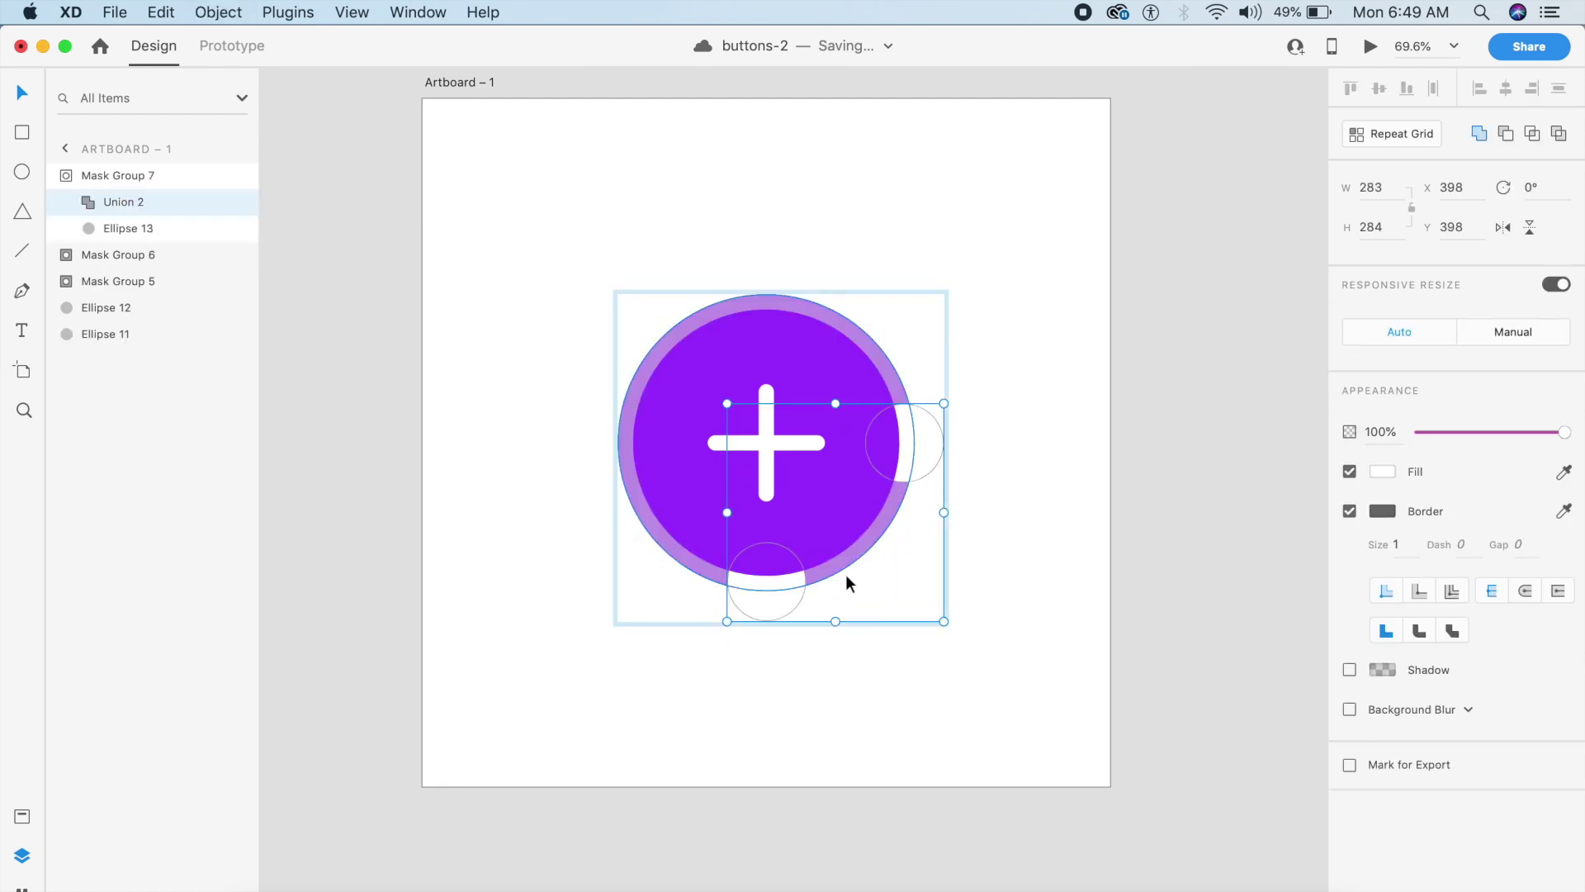
click(1004, 513)
click(909, 461)
drag(1470, 435, 1087, 428)
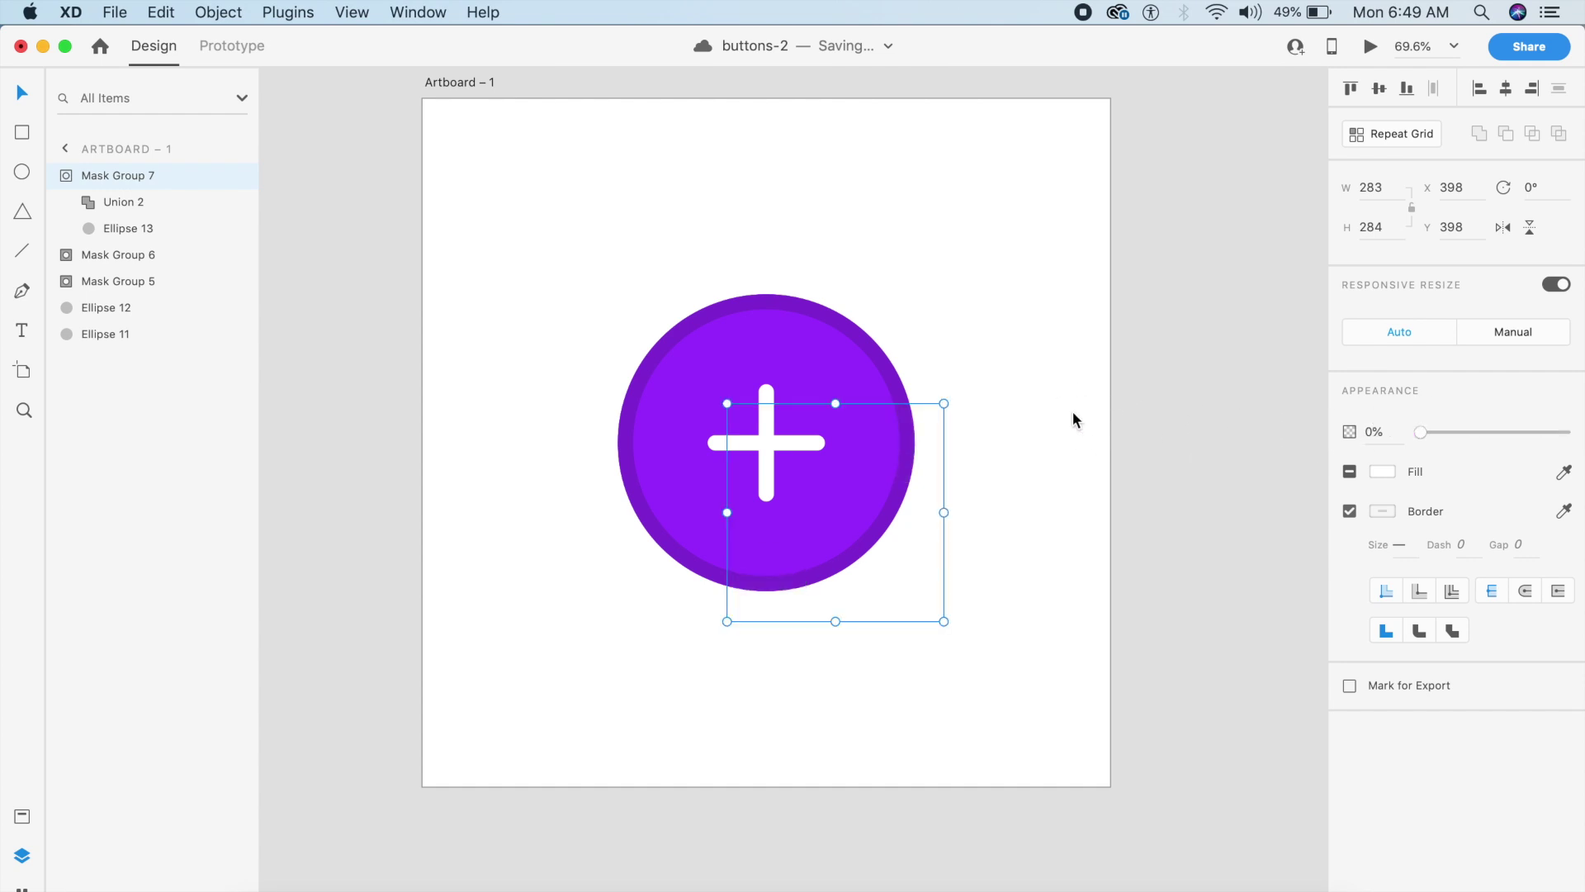
click(1029, 361)
click(1032, 361)
Duplicate the plus button's artboard and, in the copy, move the plus's horizontal bar right and vertical bar down, out of the circle mask
key(super+d)
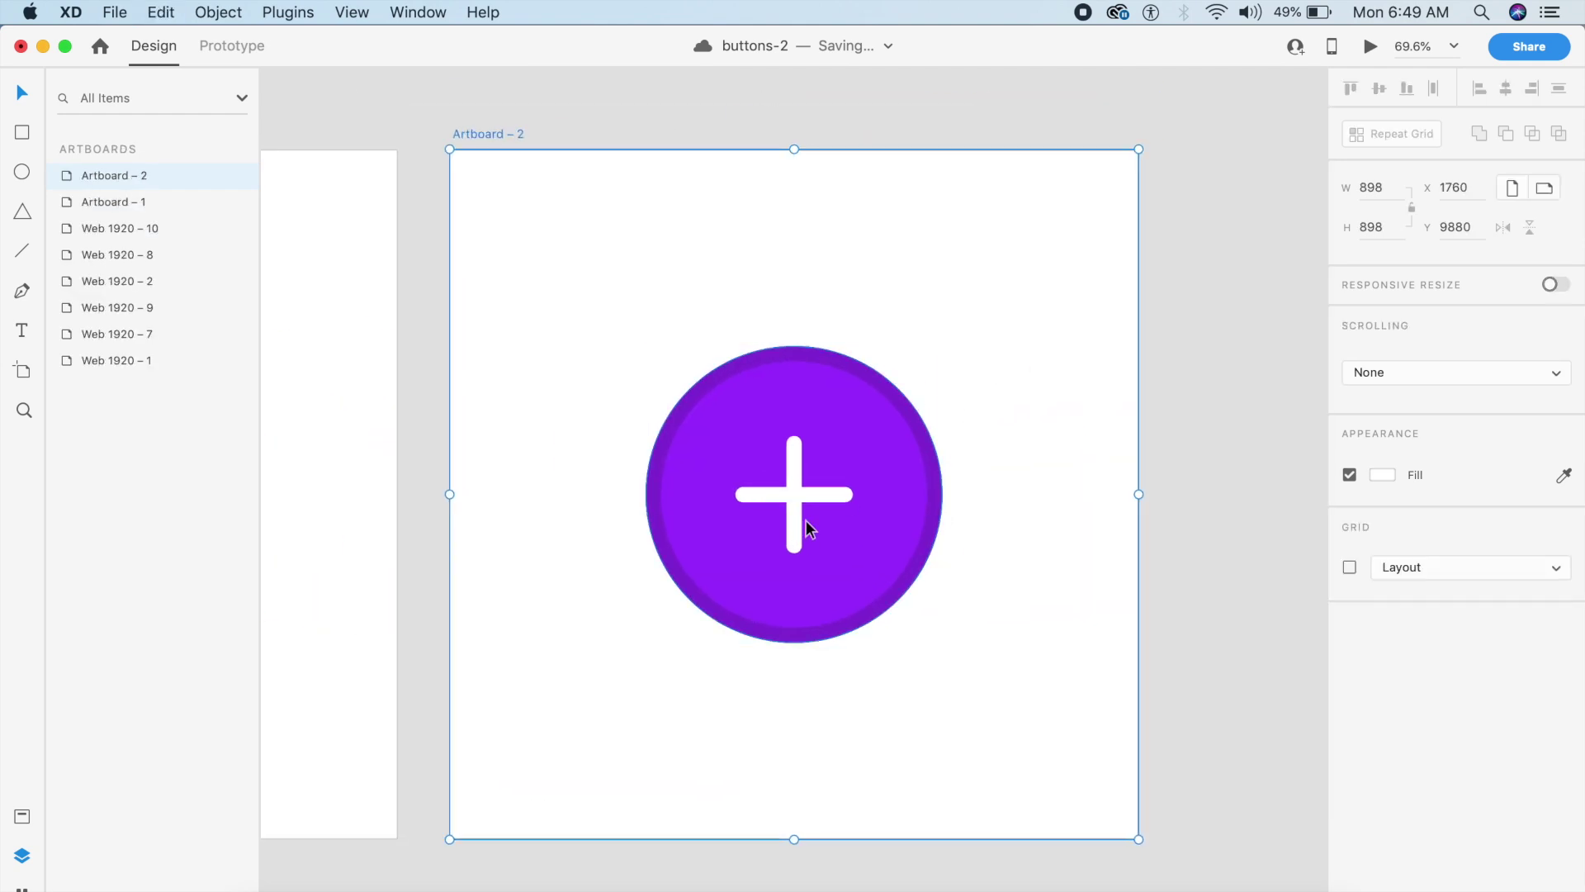
double_click(801, 493)
click(798, 493)
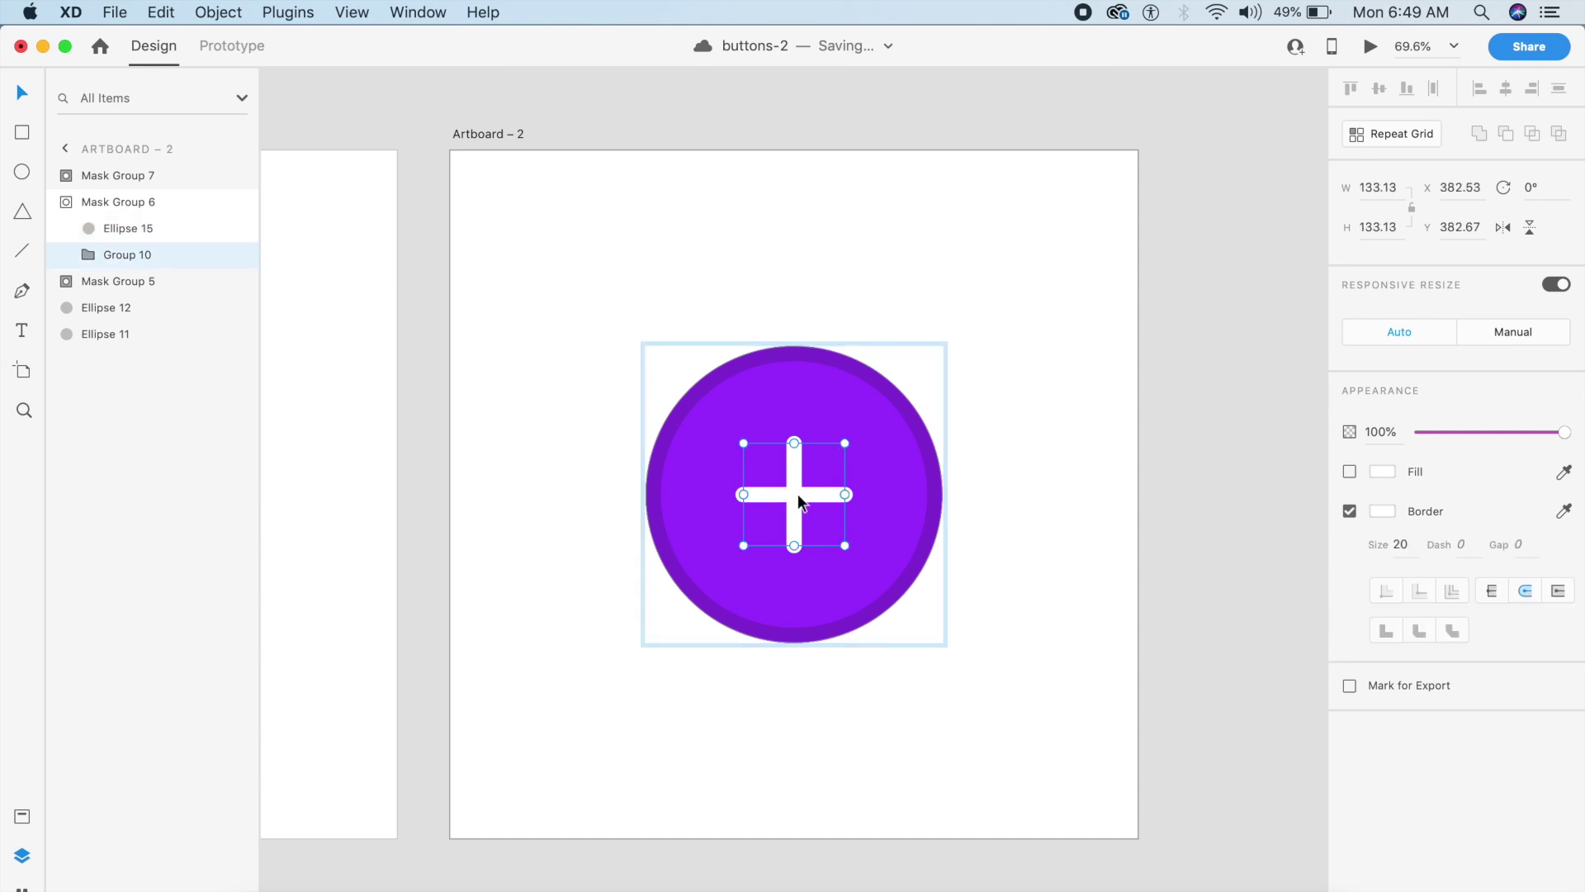
double_click(798, 493)
drag(797, 494, 1033, 488)
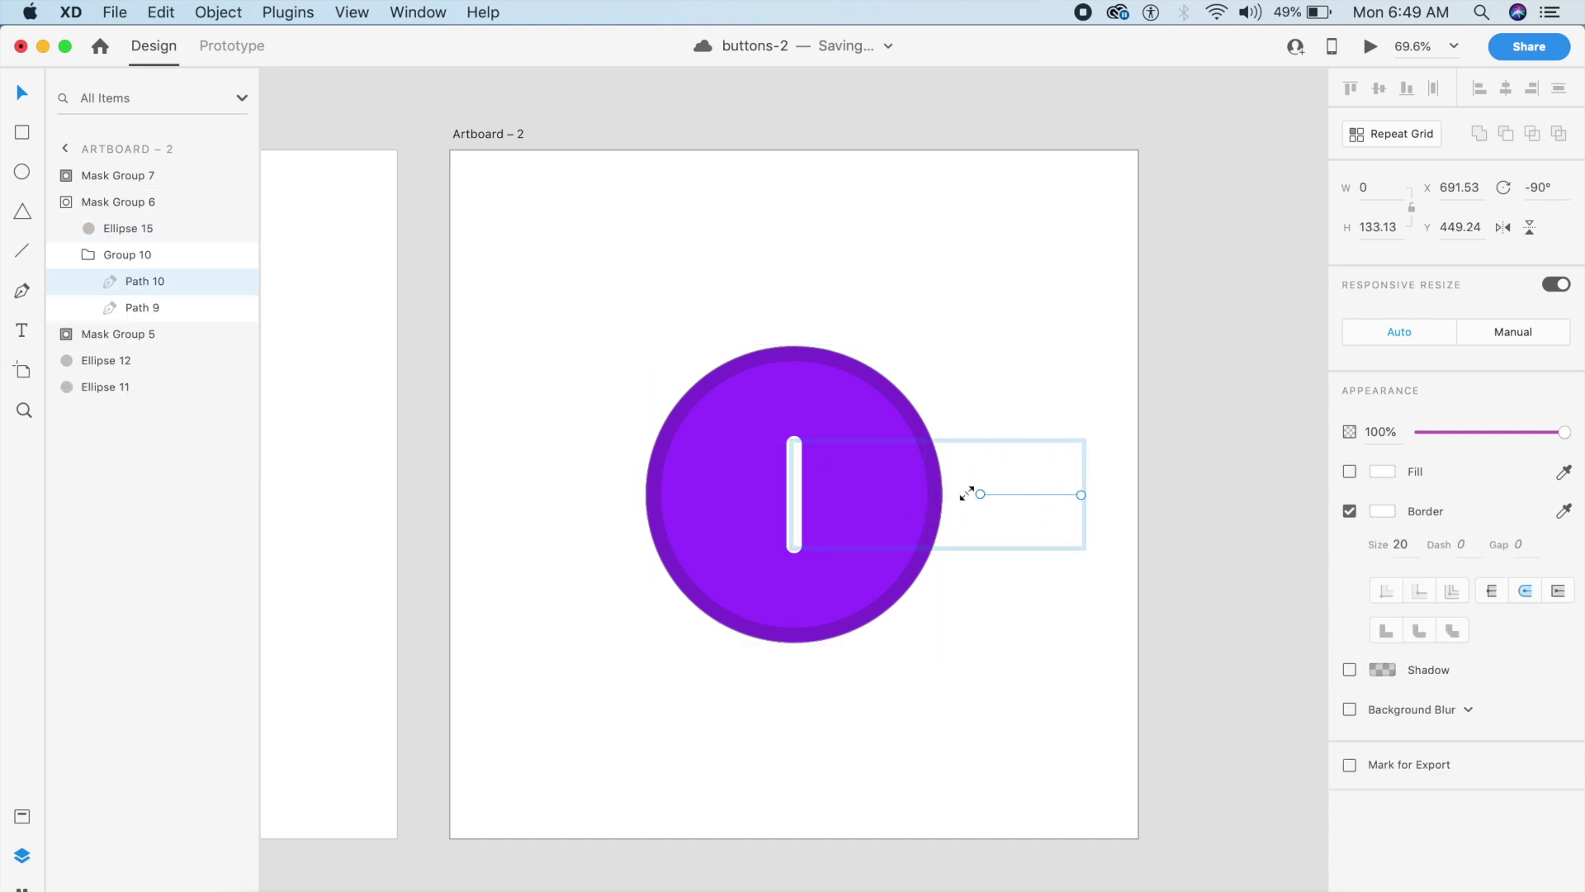
drag(795, 479, 787, 875)
scroll(786, 742, down, 5)
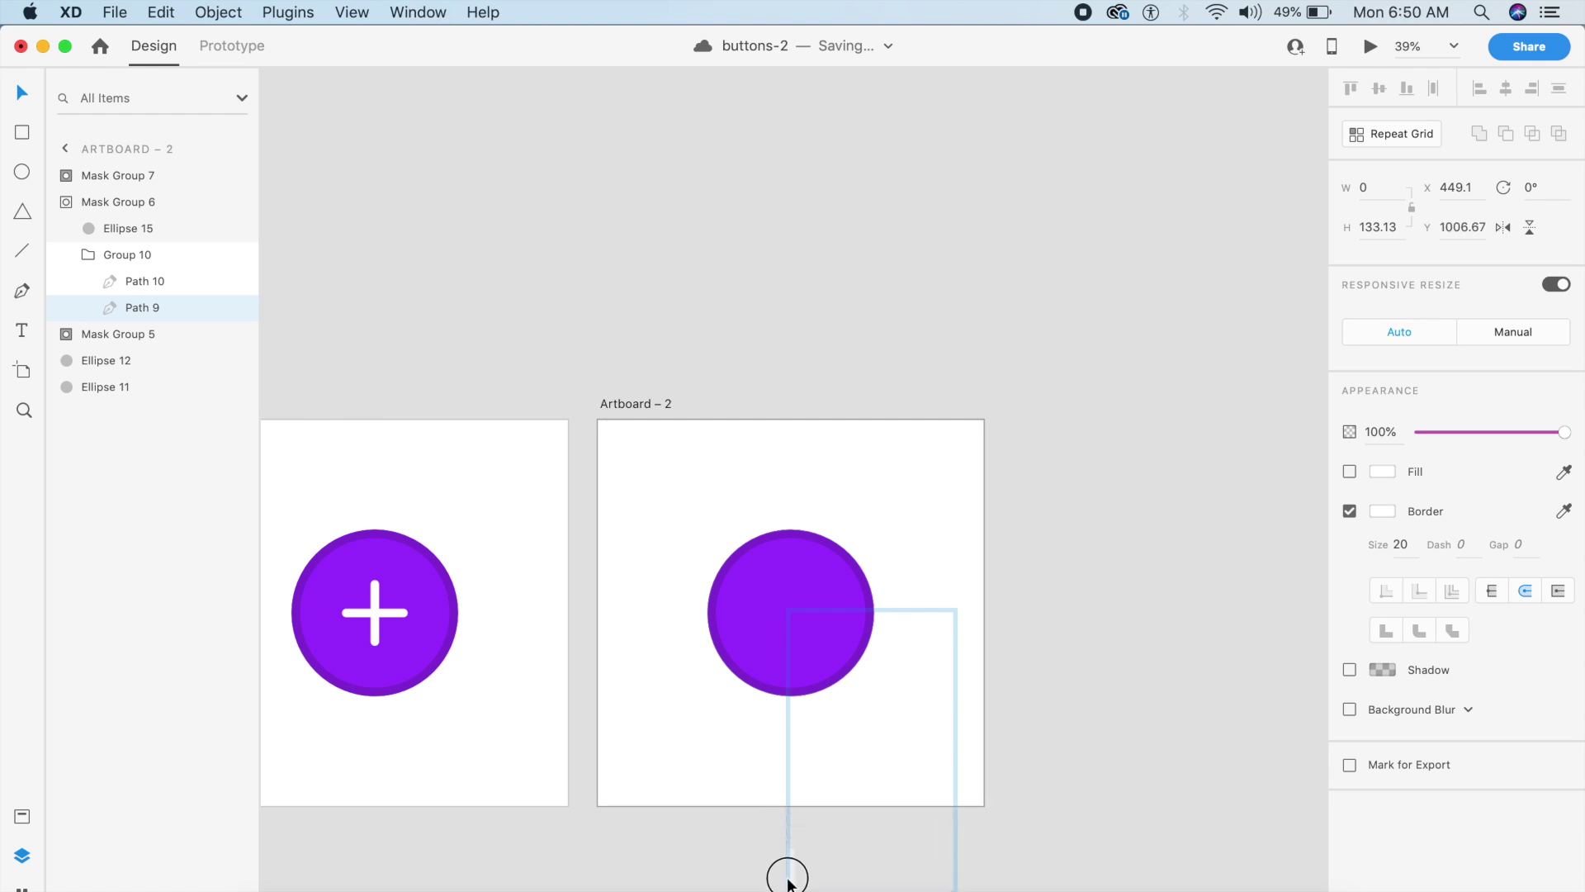
drag(919, 623, 1129, 653)
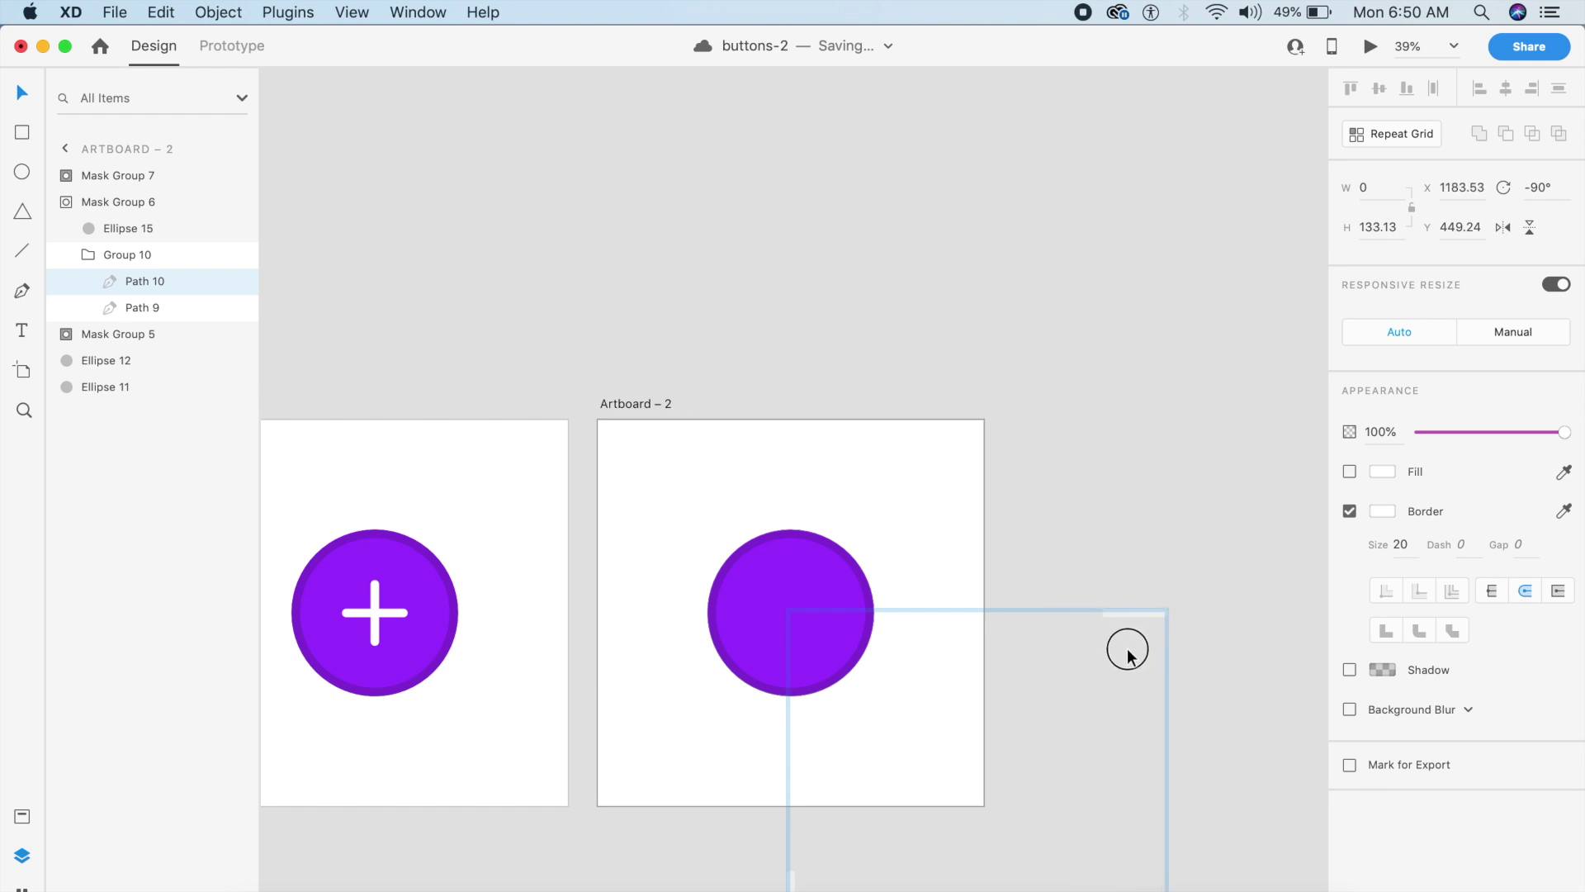
click(950, 506)
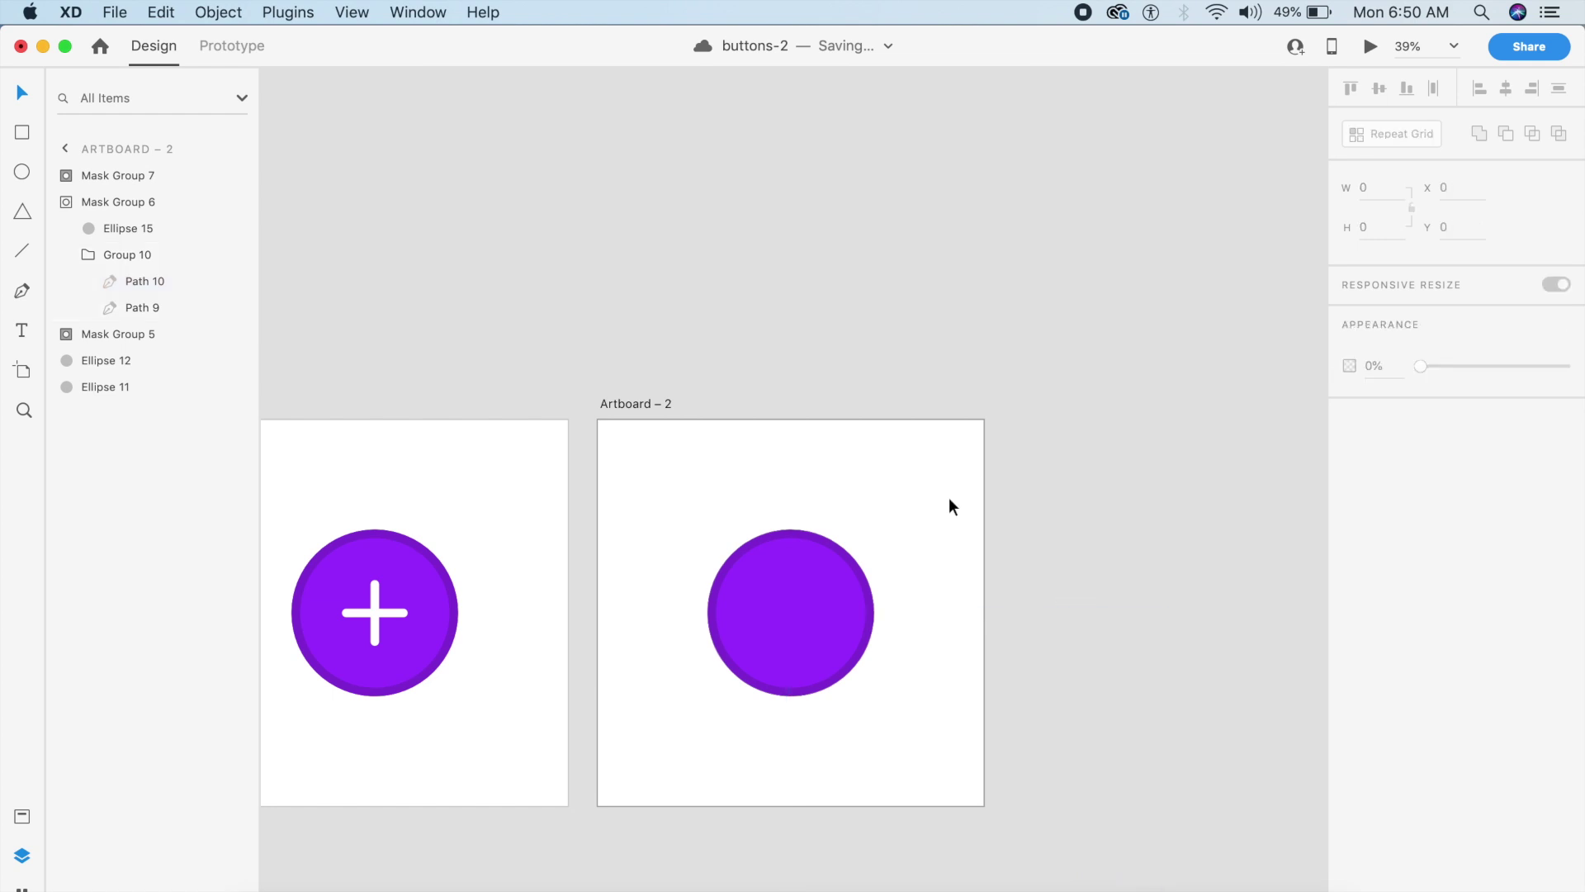
Set the opacity of the masked ring segments on Artboard – 2 to 100%
key(super+3)
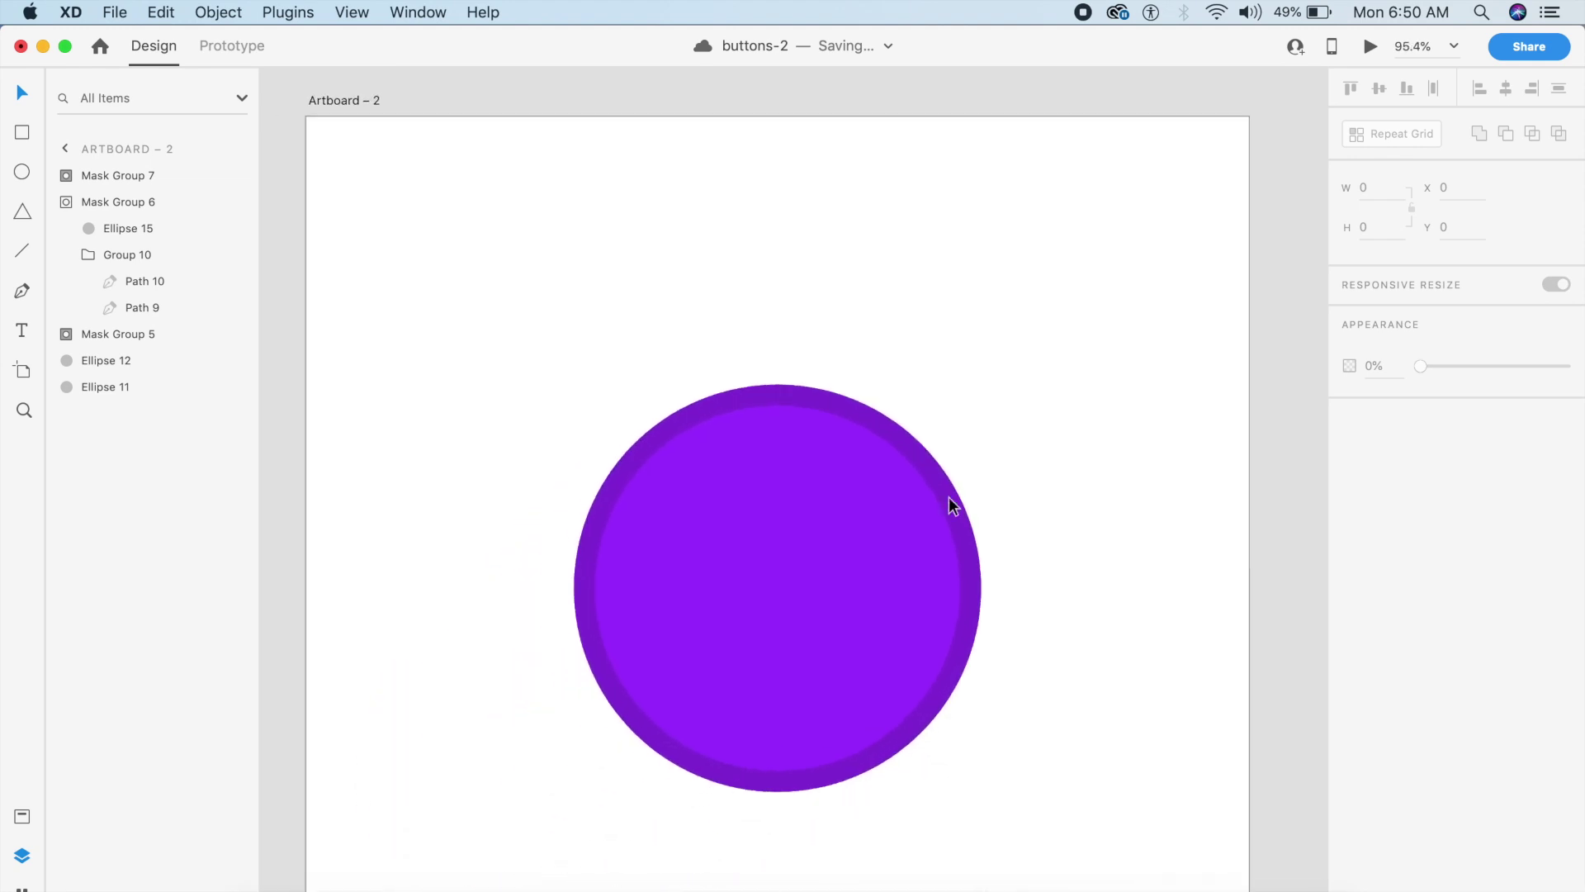
double_click(1012, 575)
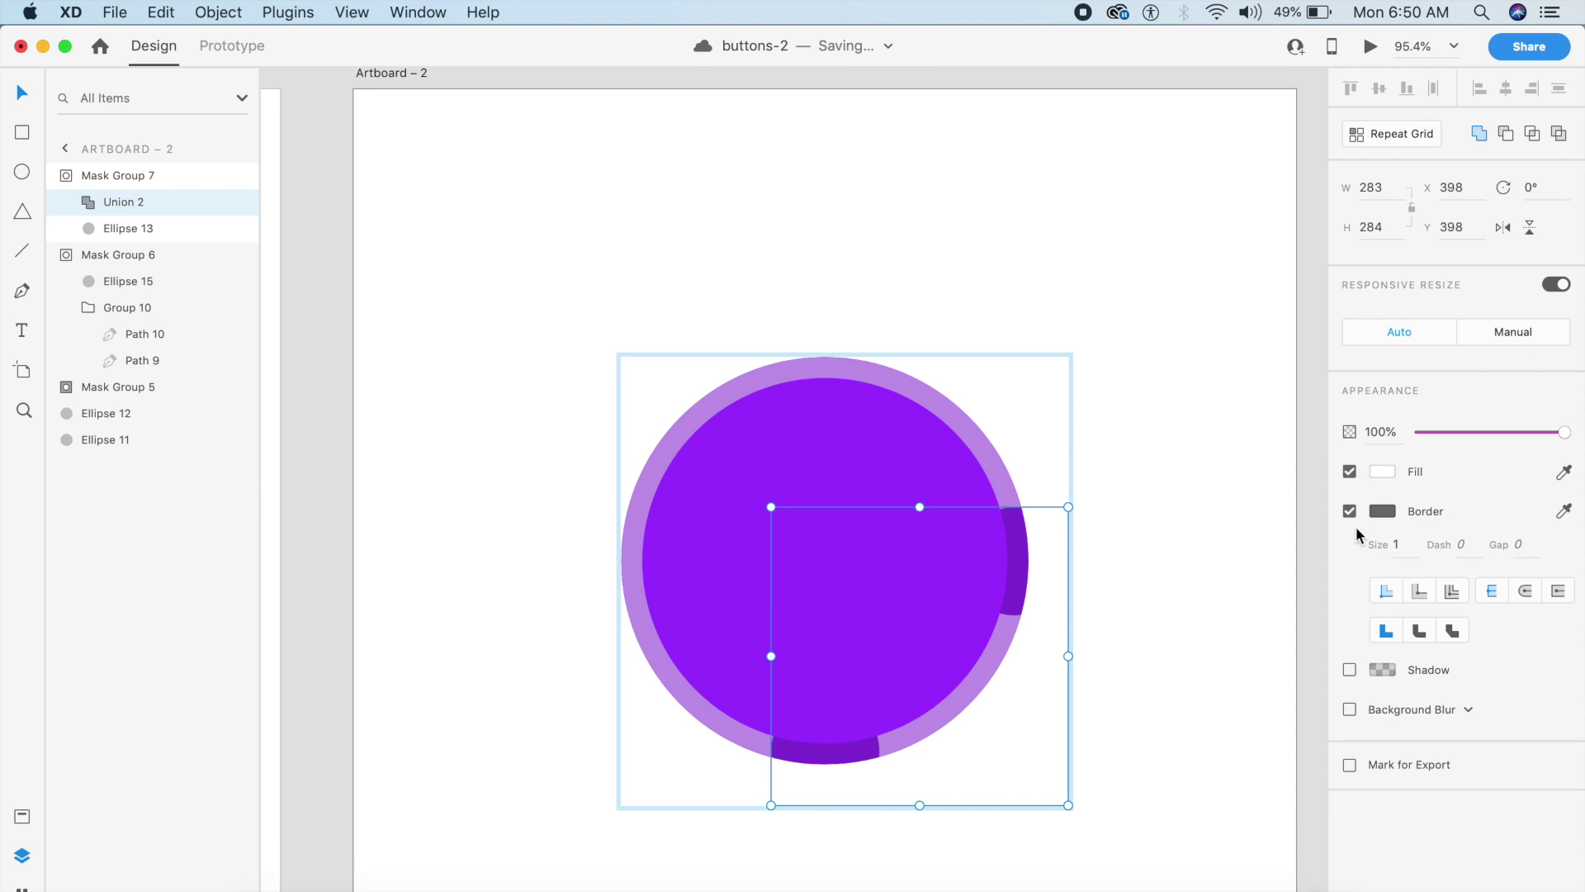
click(1161, 541)
click(1019, 576)
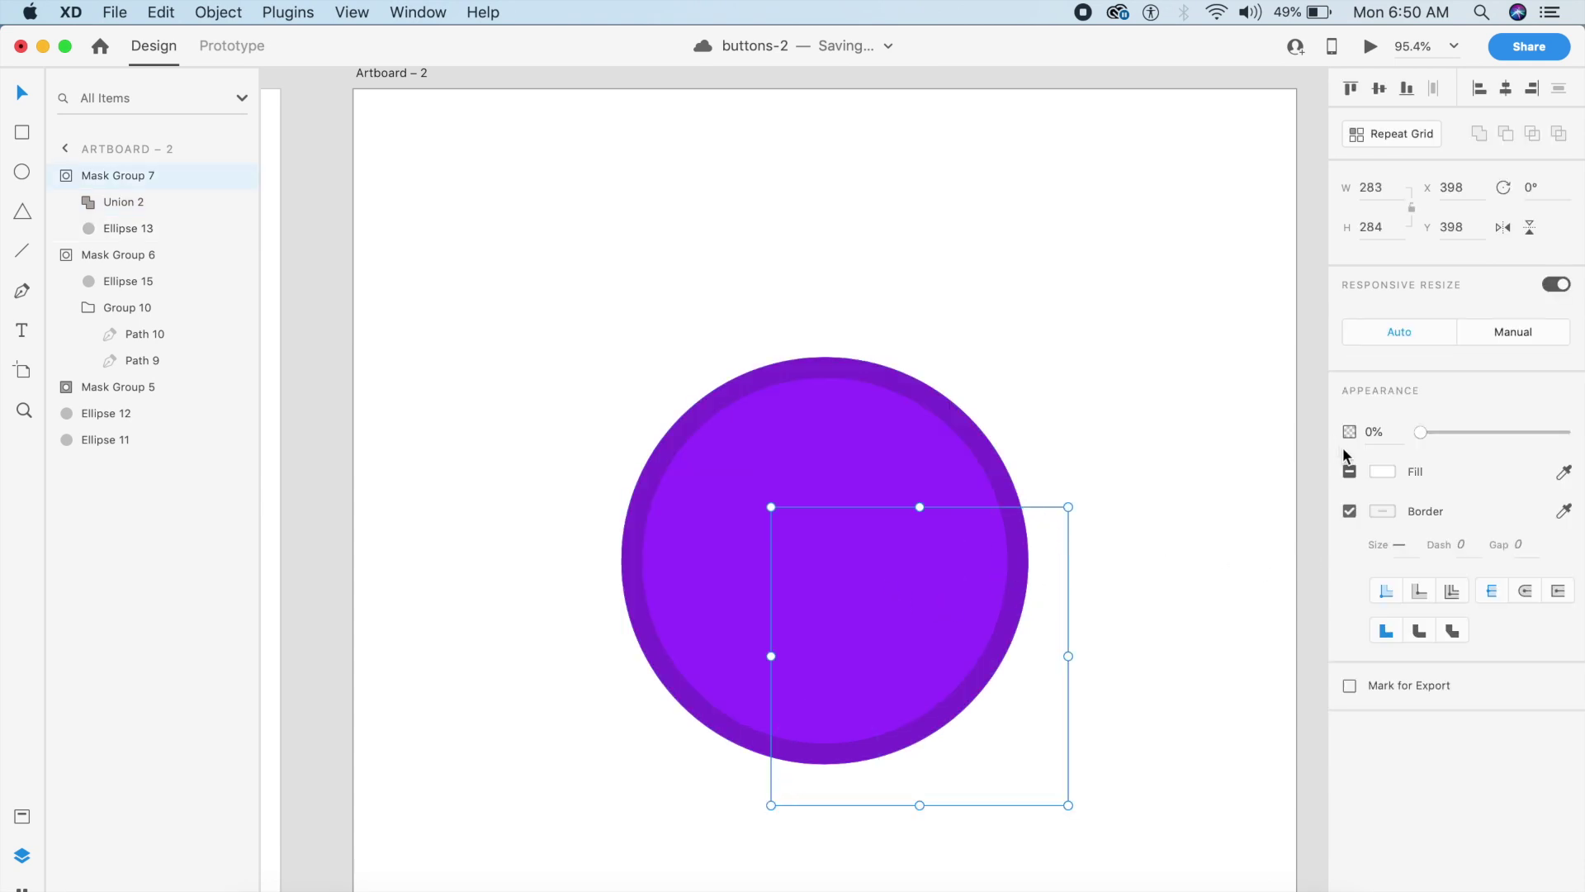
drag(1439, 431, 1569, 431)
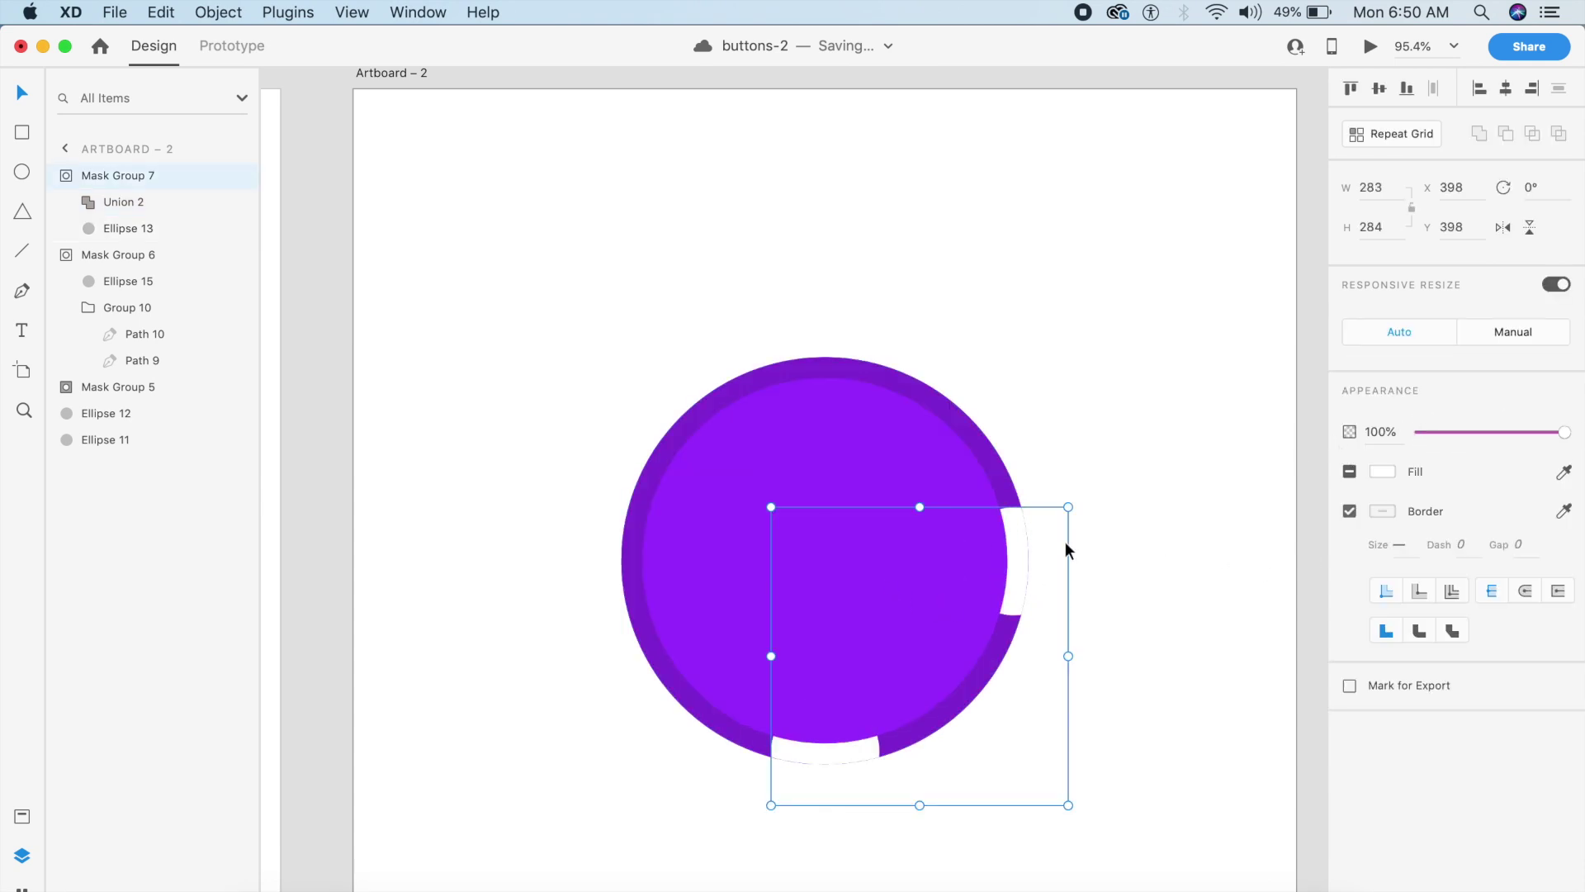
double_click(1023, 560)
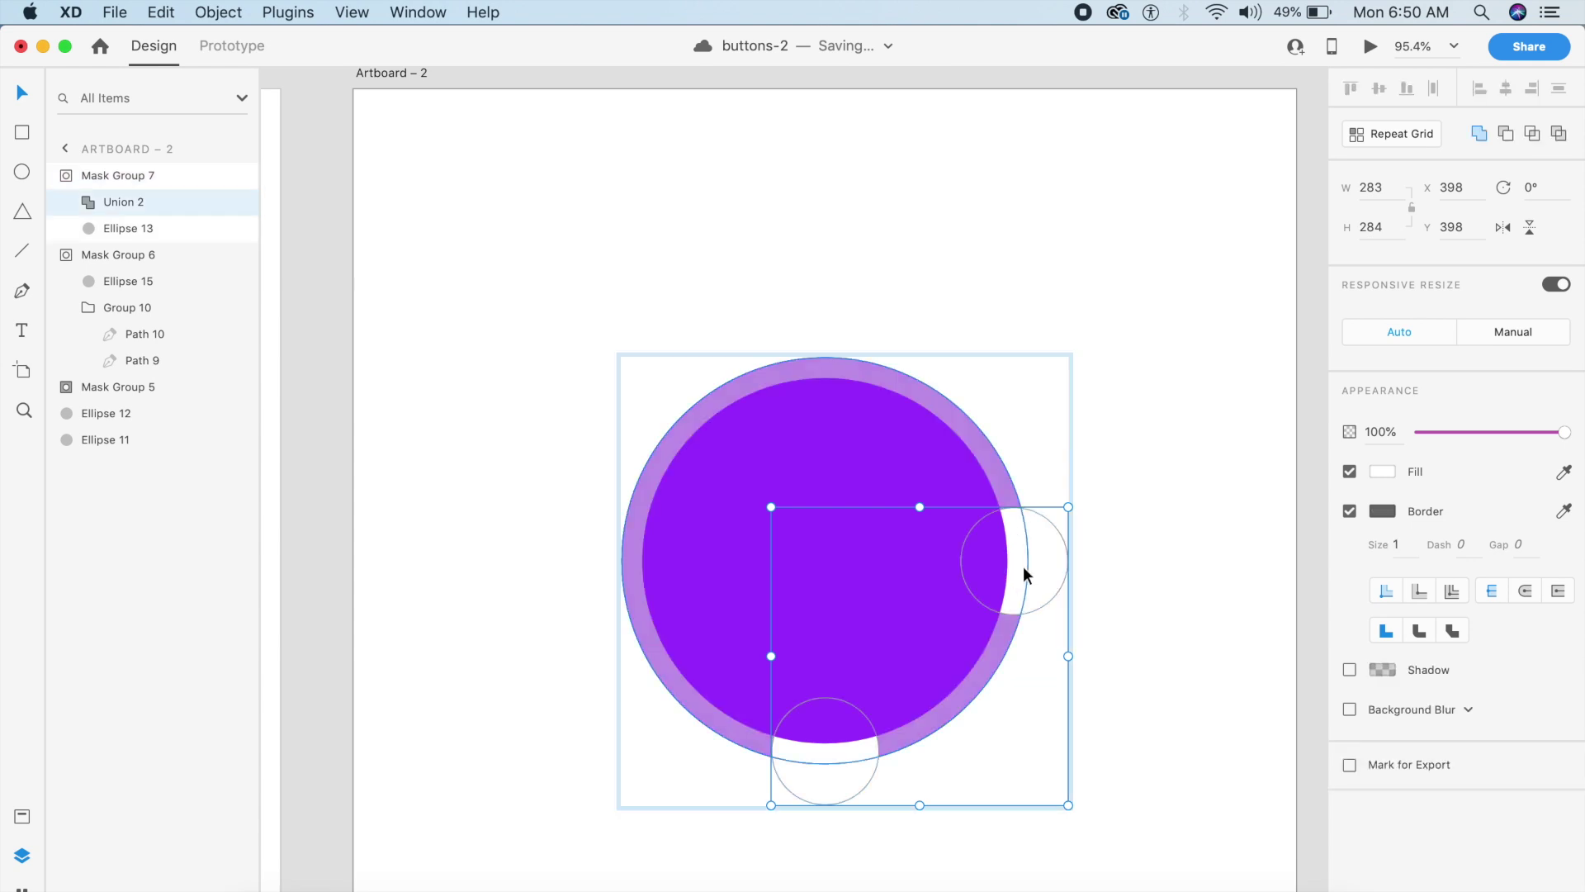
double_click(1023, 565)
key(super+z)
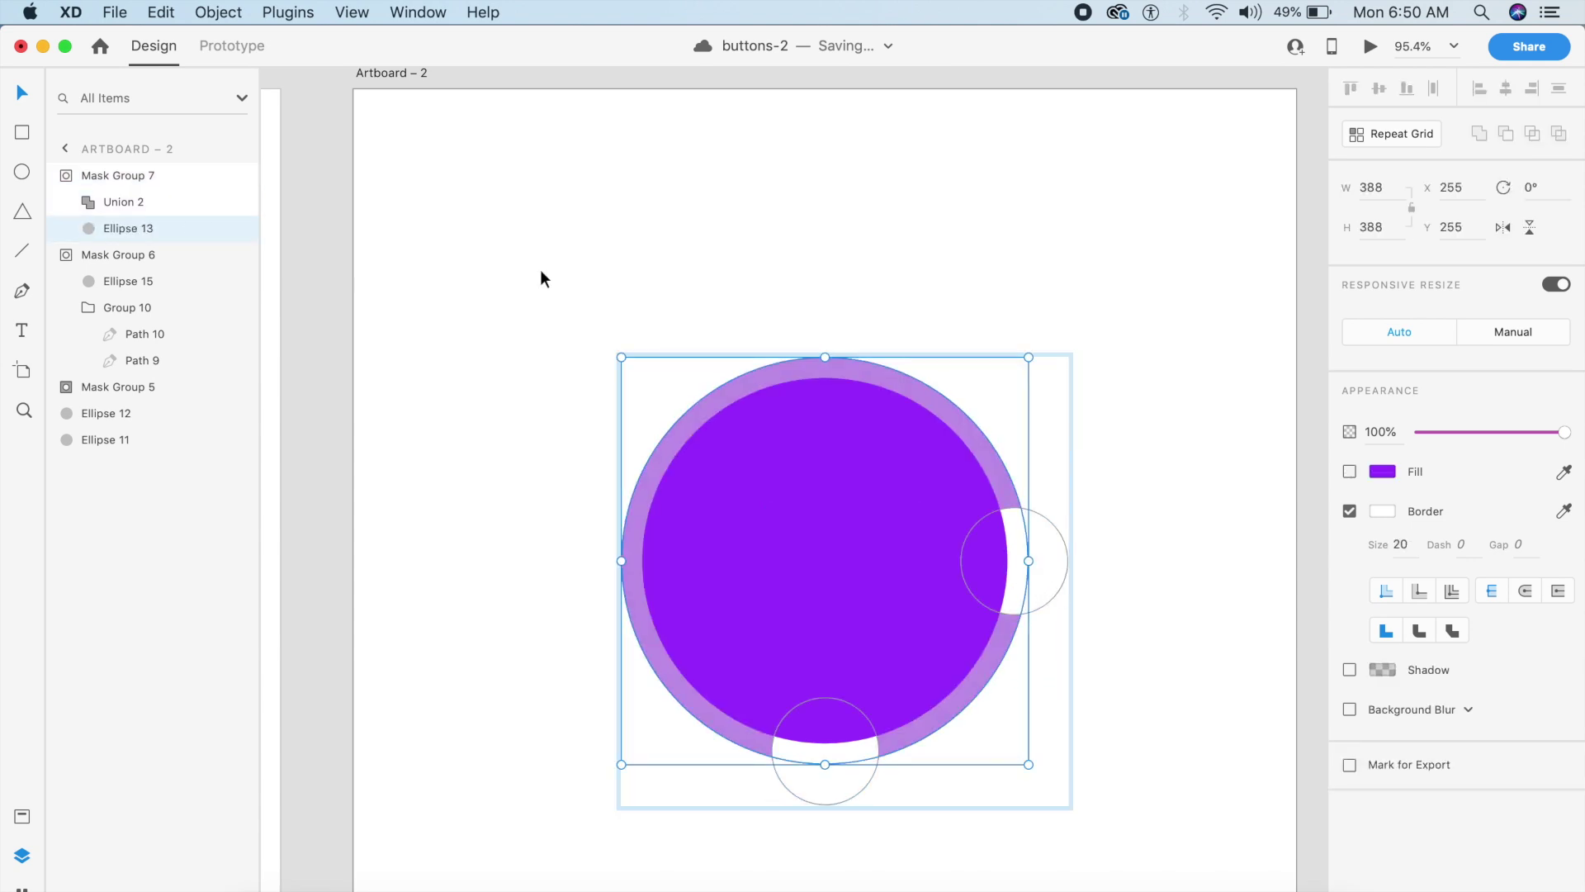
click(113, 309)
click(952, 127)
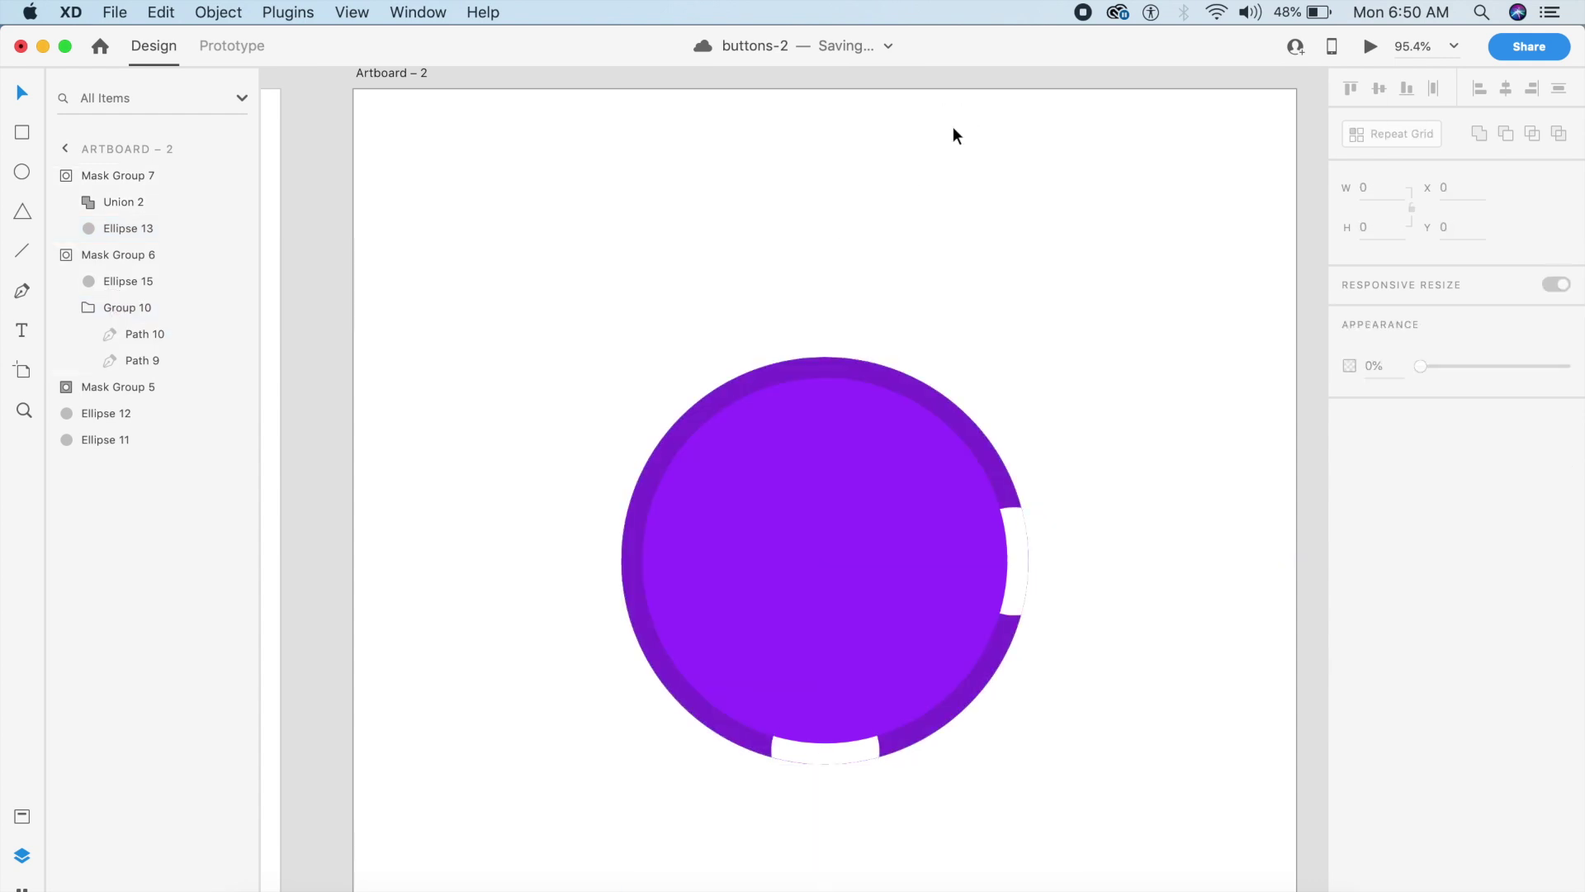
Enlarge the right-hand mask circle inside the ring's union to about 495 px, covering the right part of the ring
click(1017, 584)
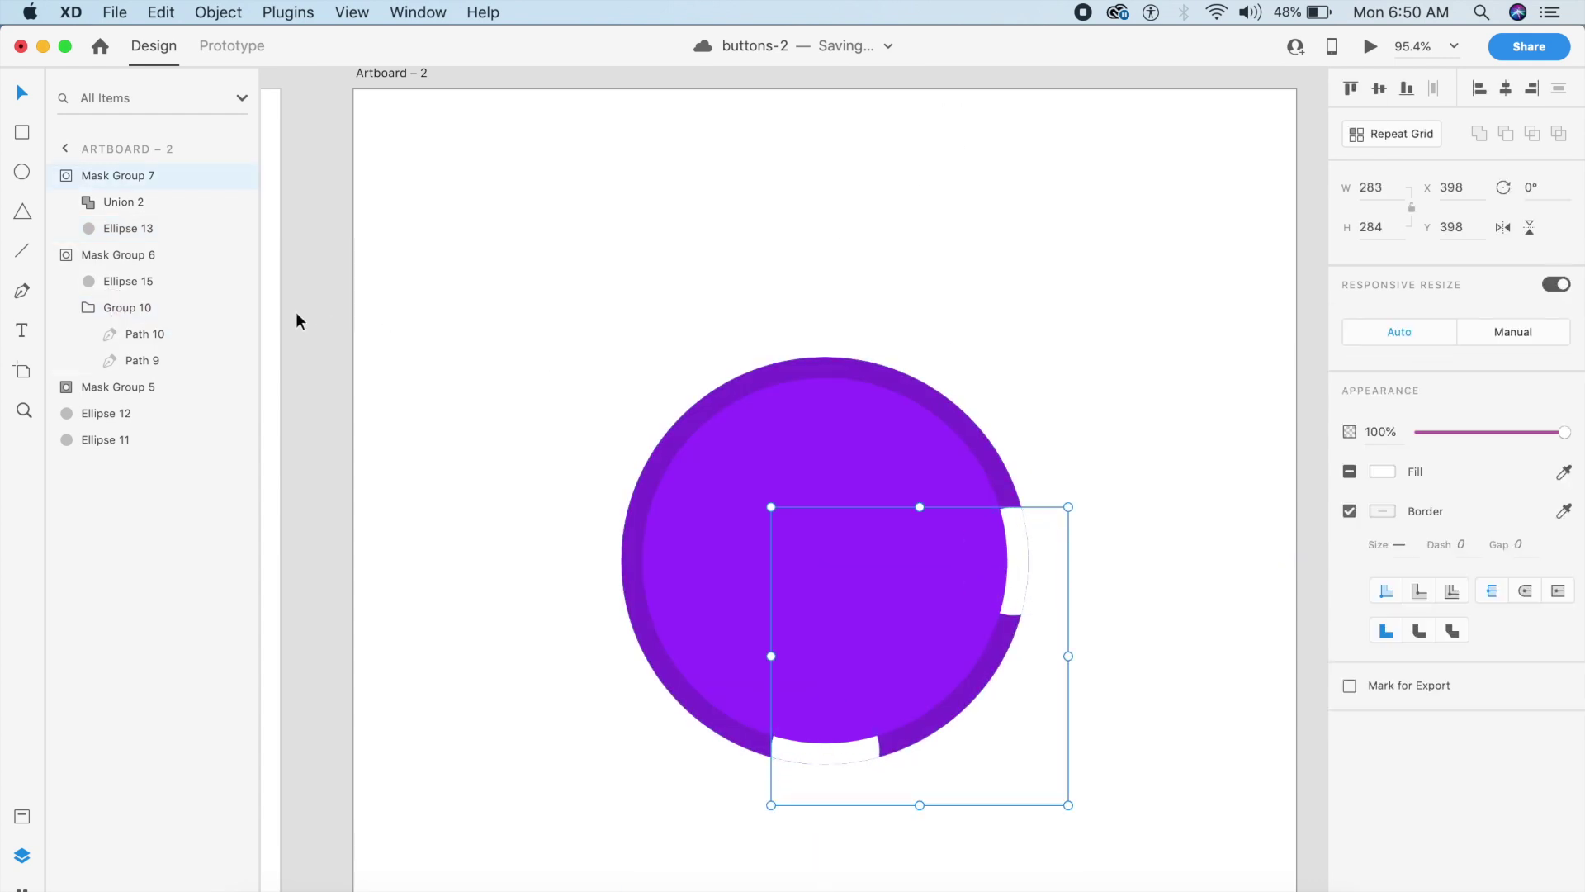
click(87, 201)
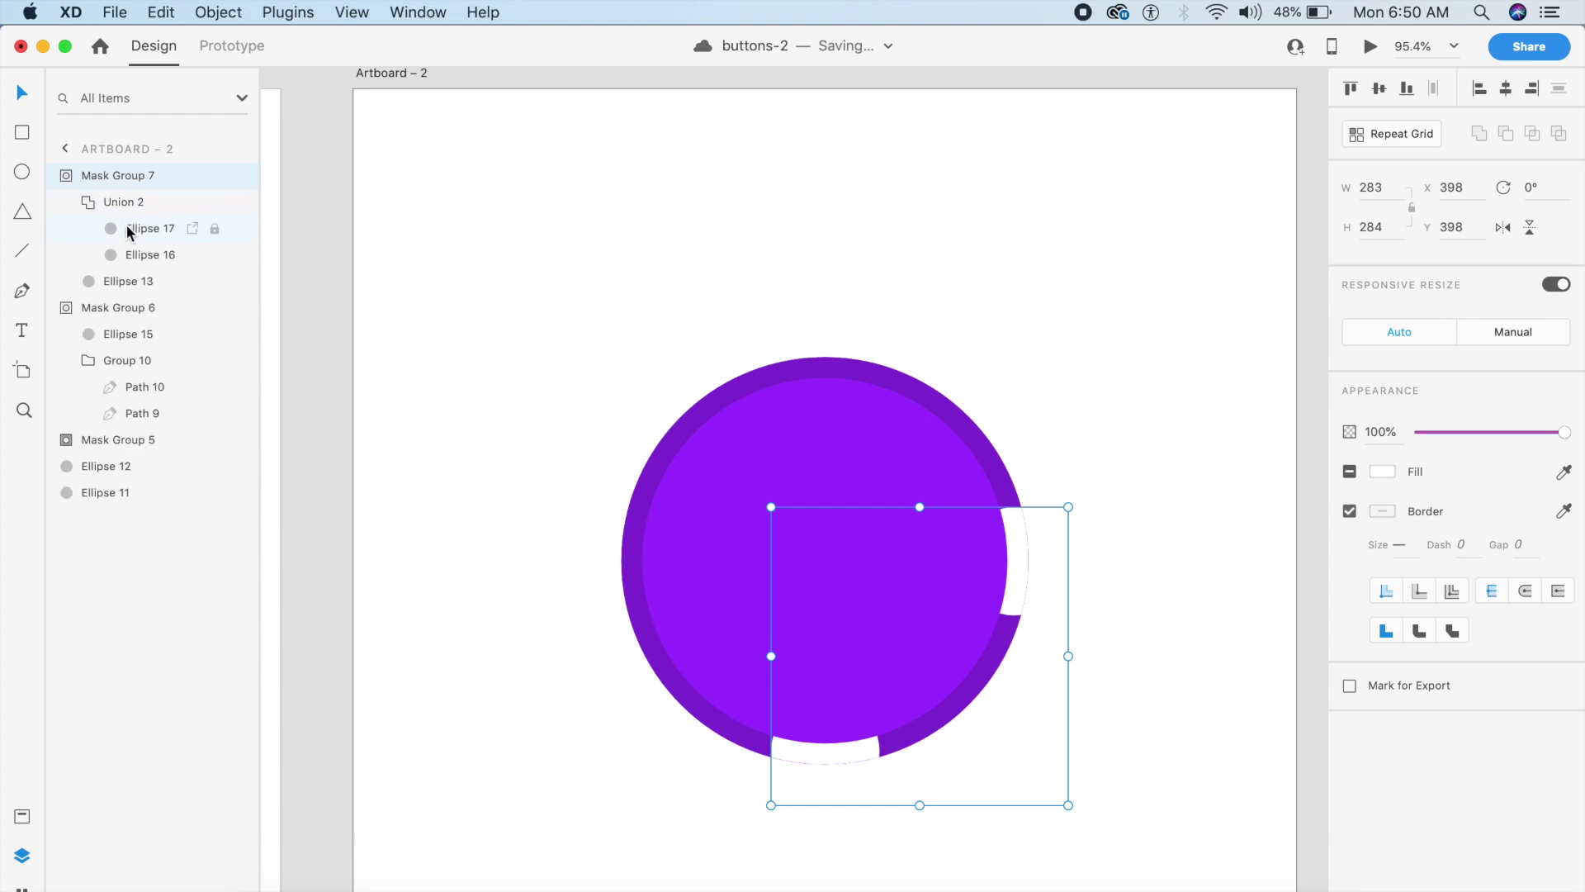
click(130, 231)
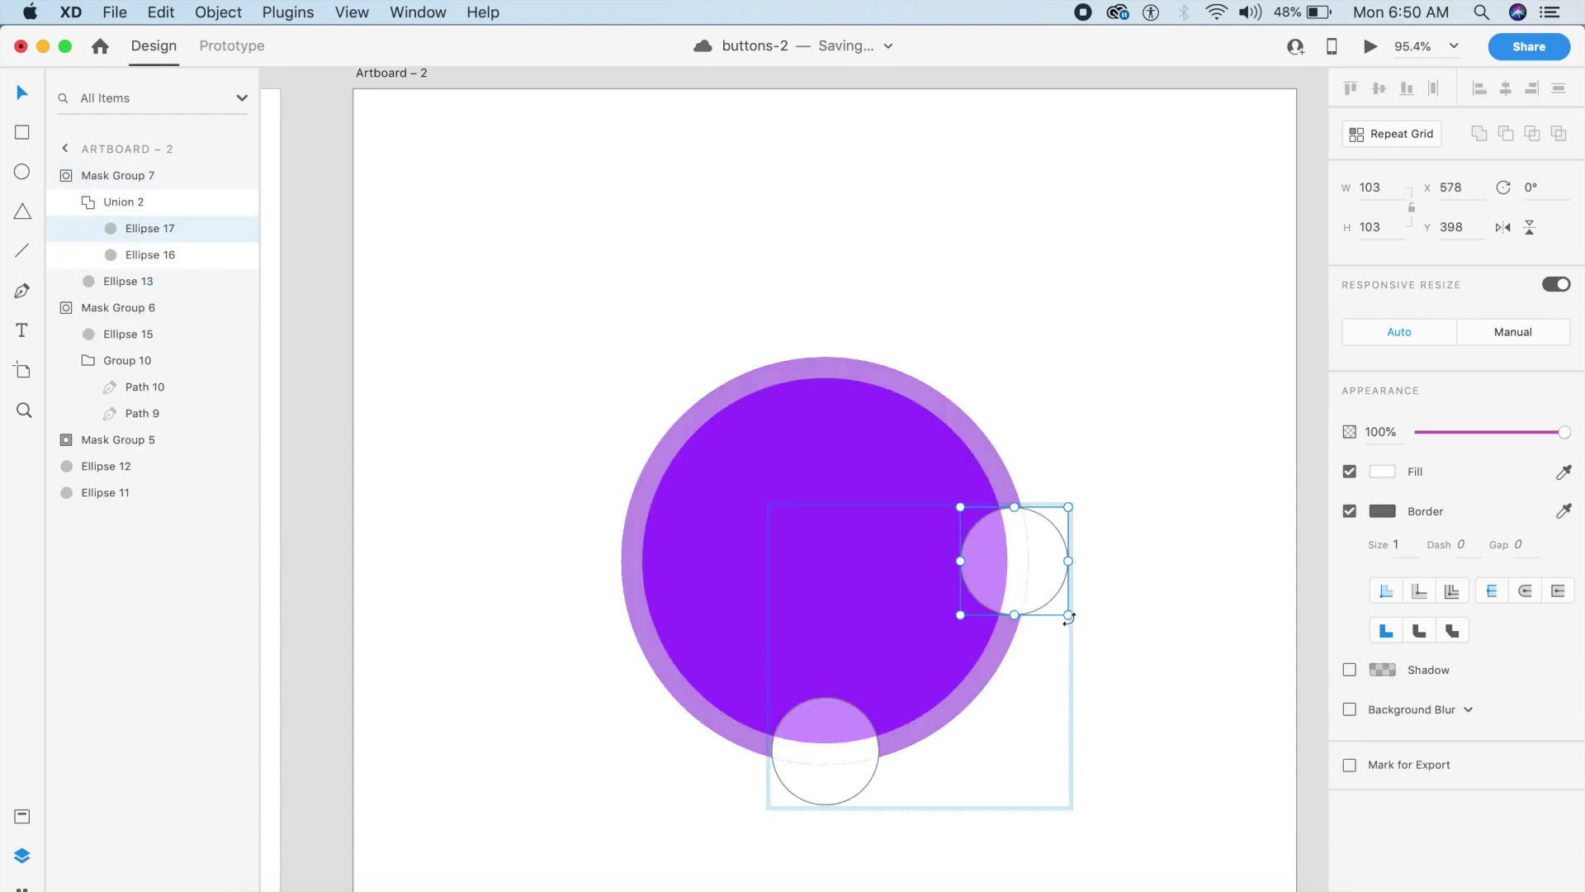
drag(1069, 615, 1283, 814)
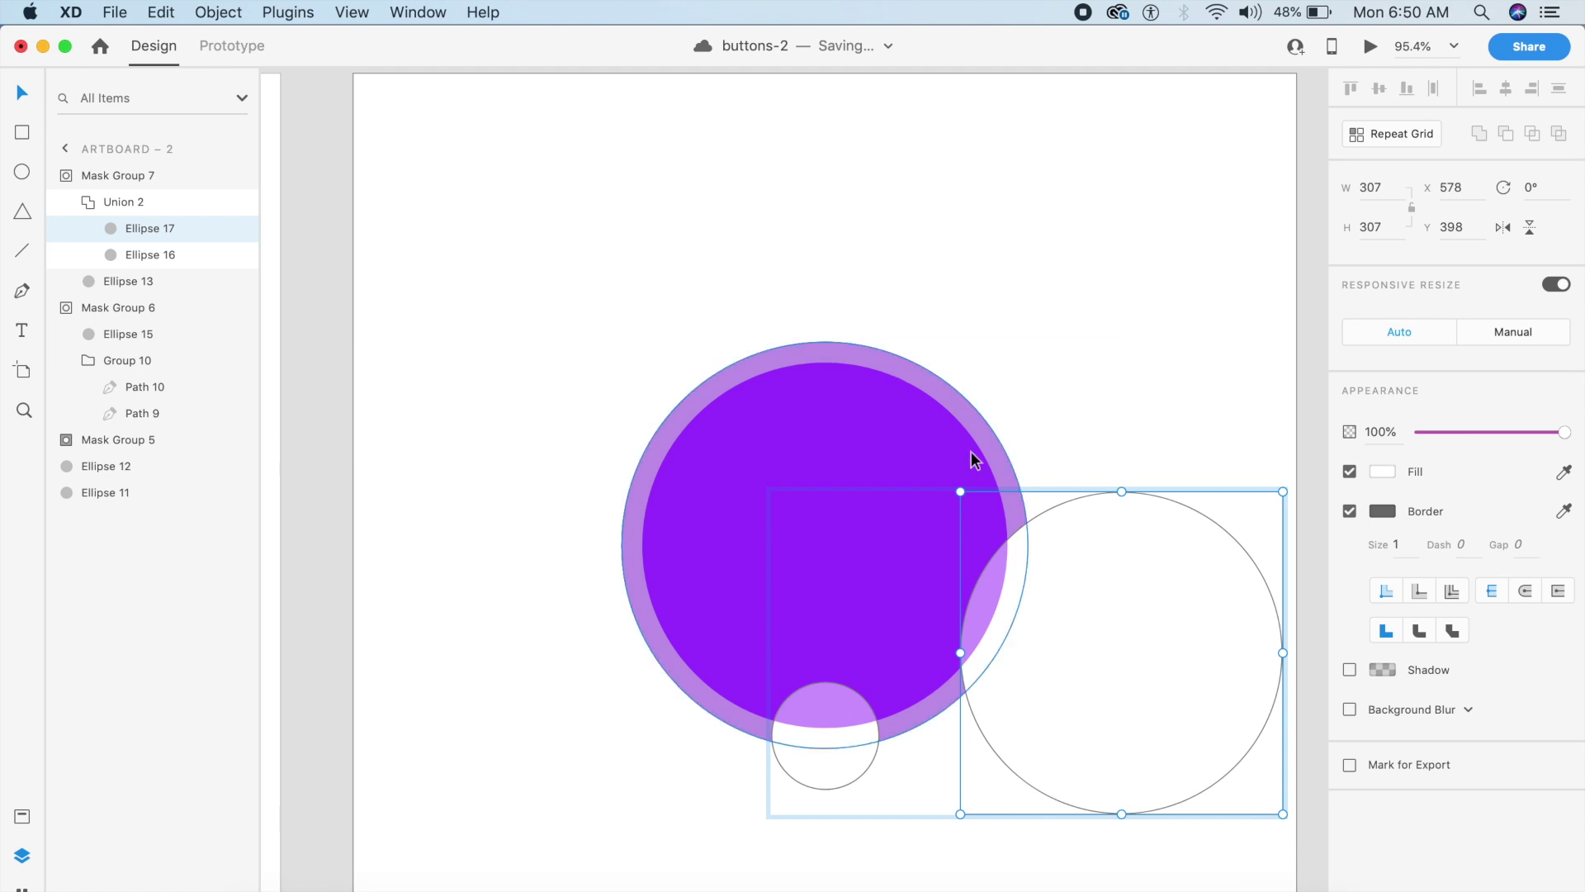
drag(960, 491, 732, 294)
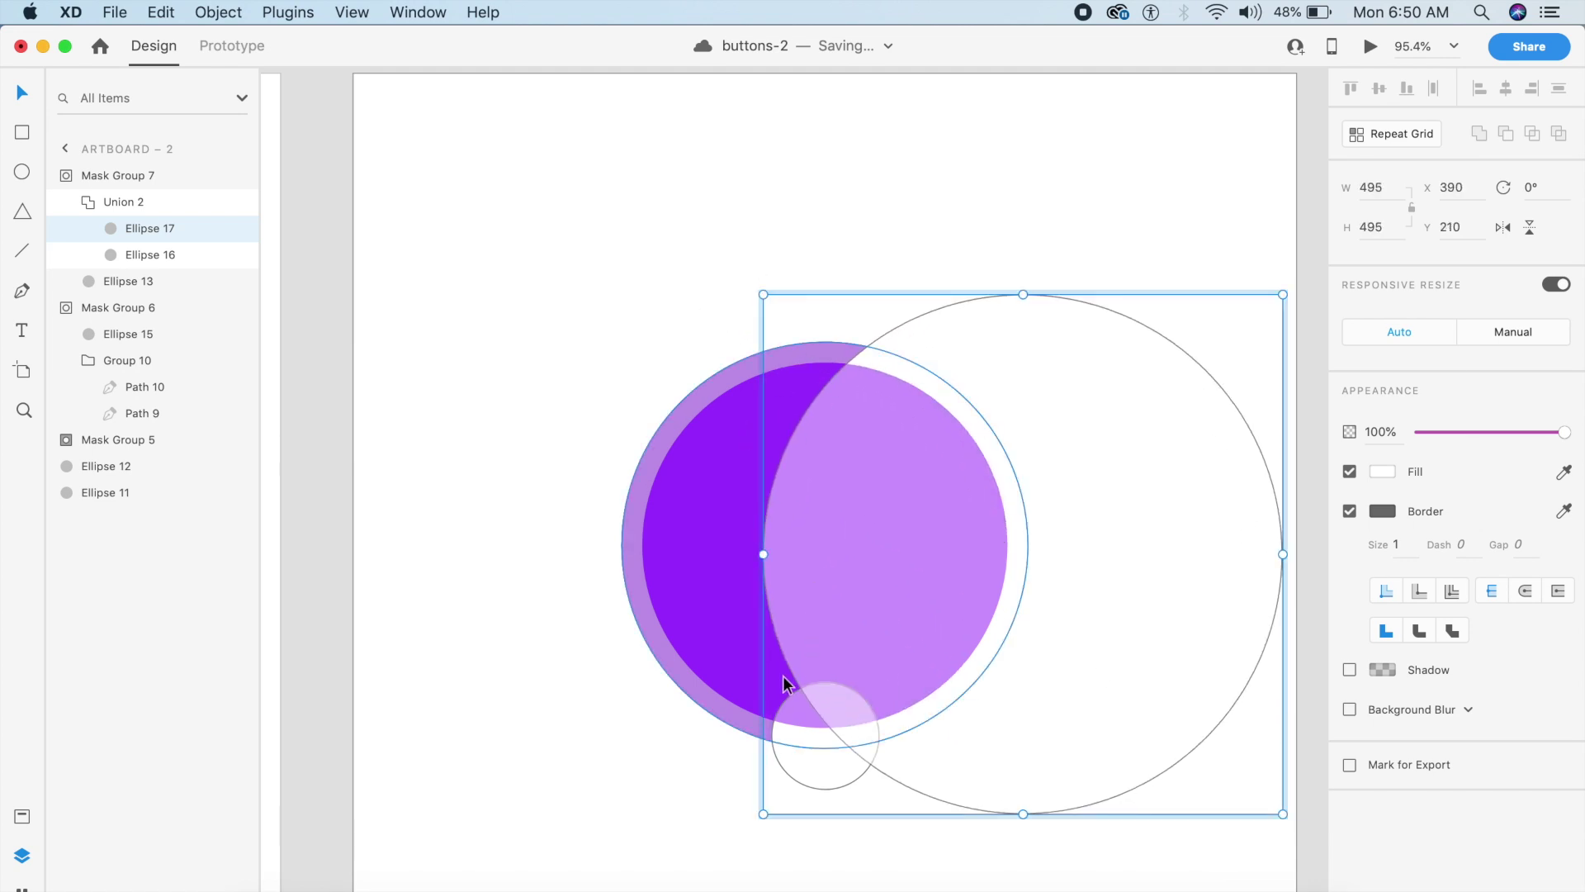
Enlarge the bottom mask circle in the union to about 487 px so it extends over the ring's left part
click(140, 256)
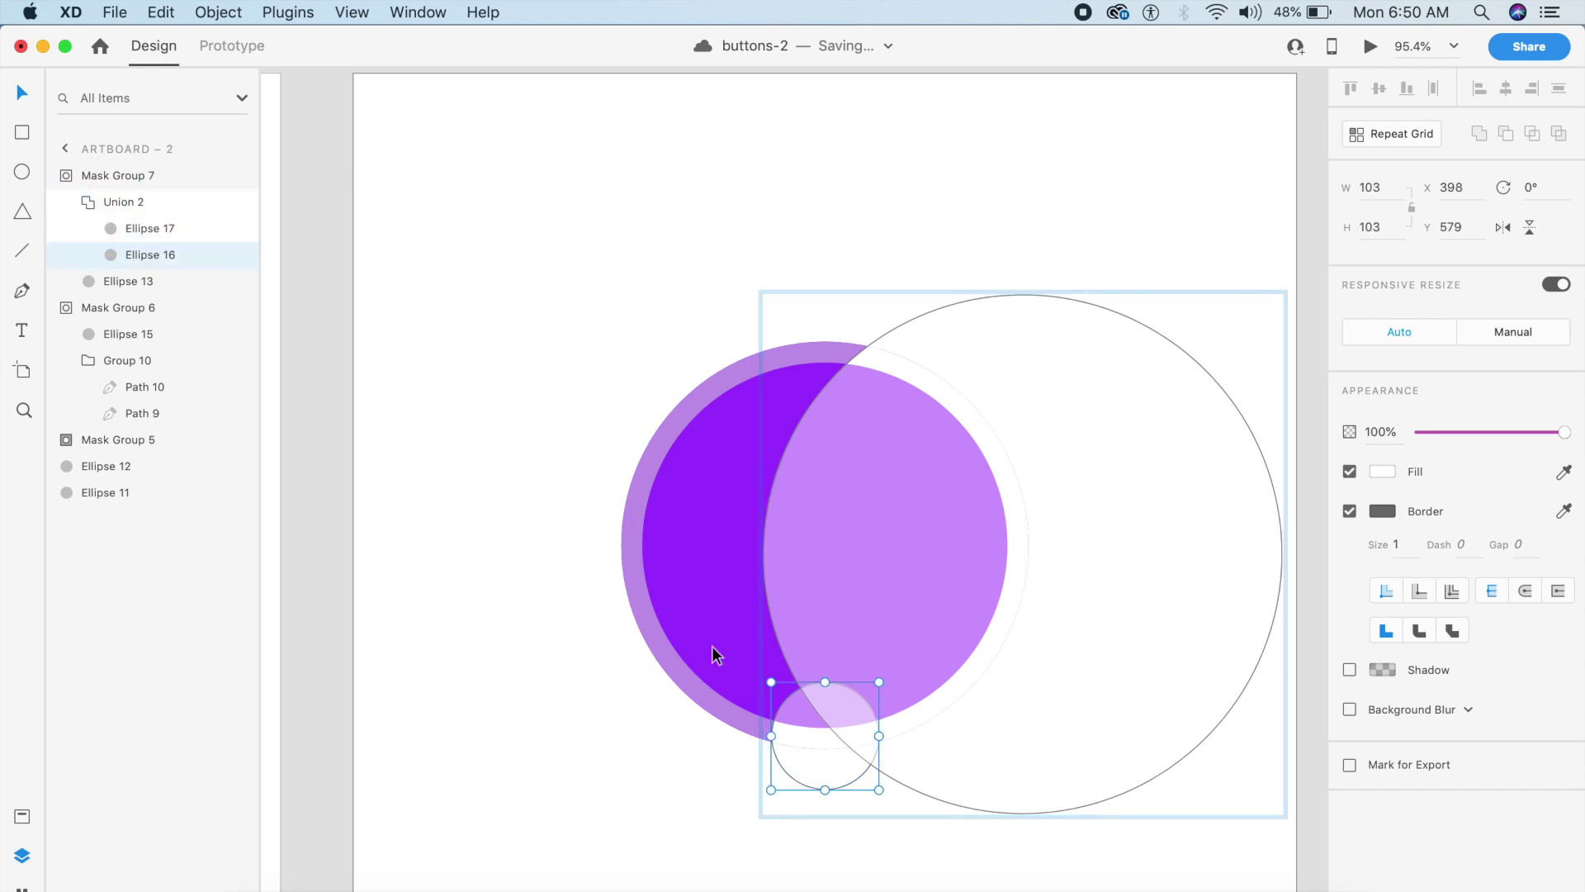
drag(769, 682, 529, 231)
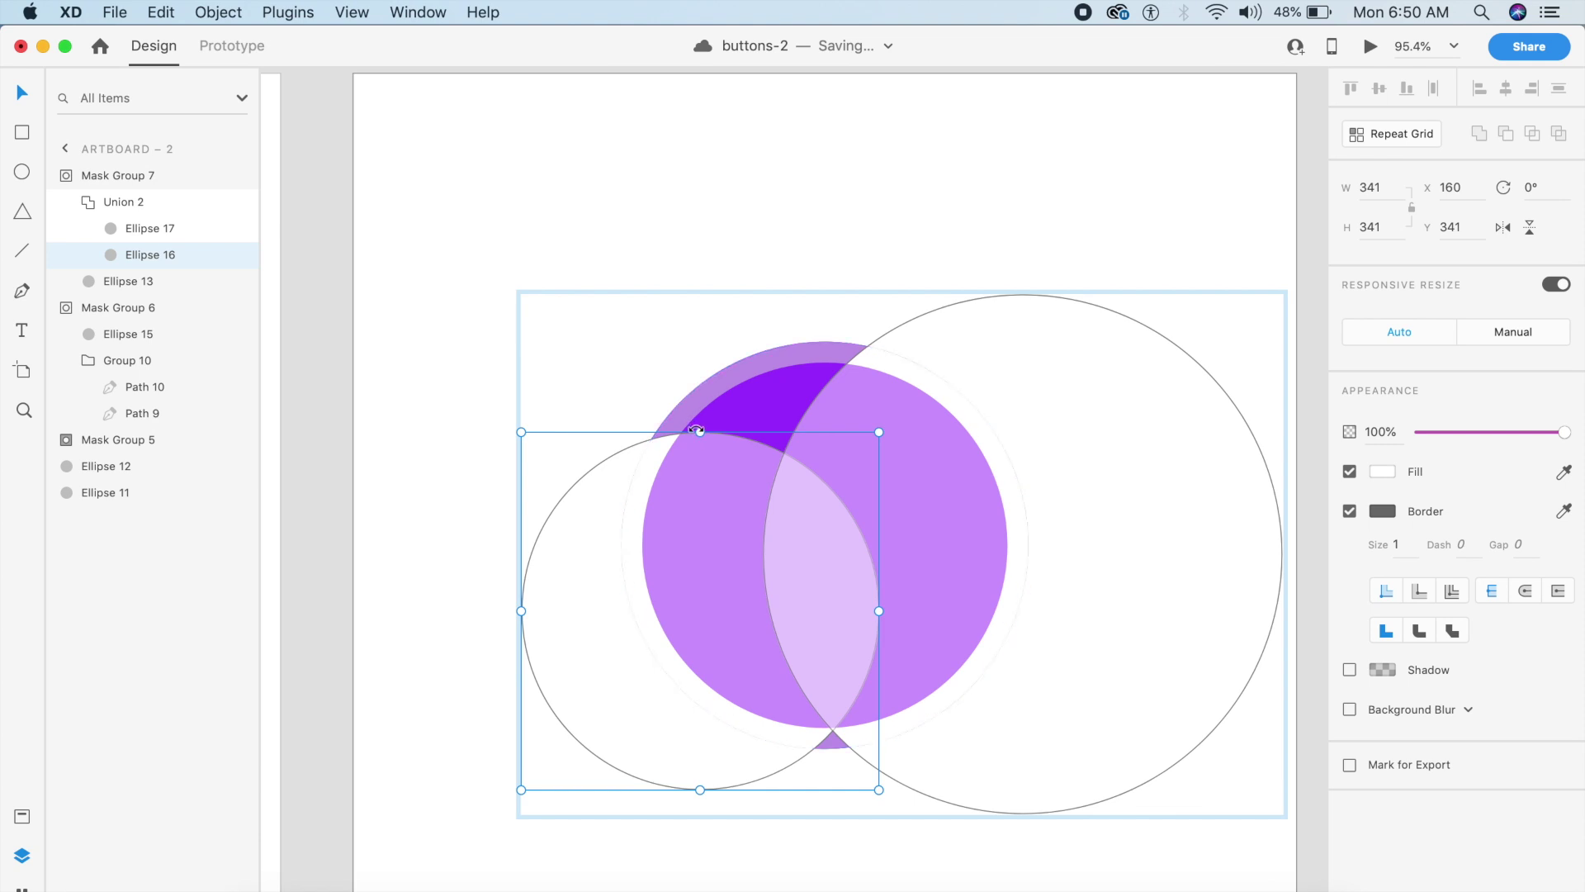
drag(699, 428, 776, 284)
Nudge the left mask circle up to Y 196 and shift the right mask circle slightly left so both cover the whole ring
key(Up)
key(Up)
key(Up)
key(Up)
key(Up)
key(Up)
key(Up)
key(Up)
key(Up)
key(Up)
key(Up)
key(Up)
key(Up)
key(Up)
key(Up)
key(Up)
key(Up)
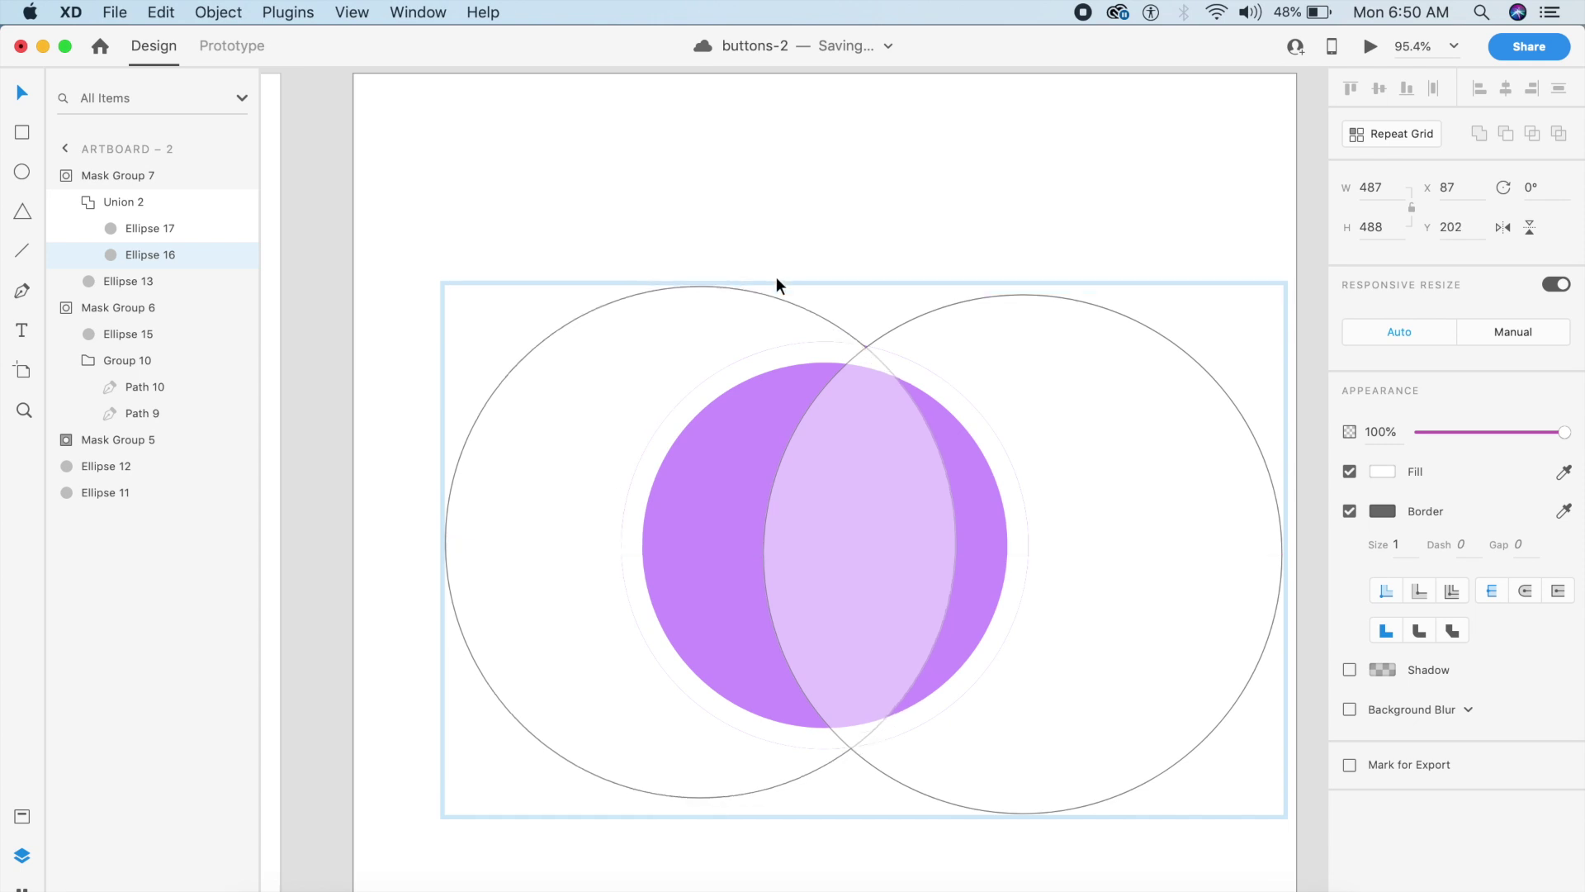
key(Up)
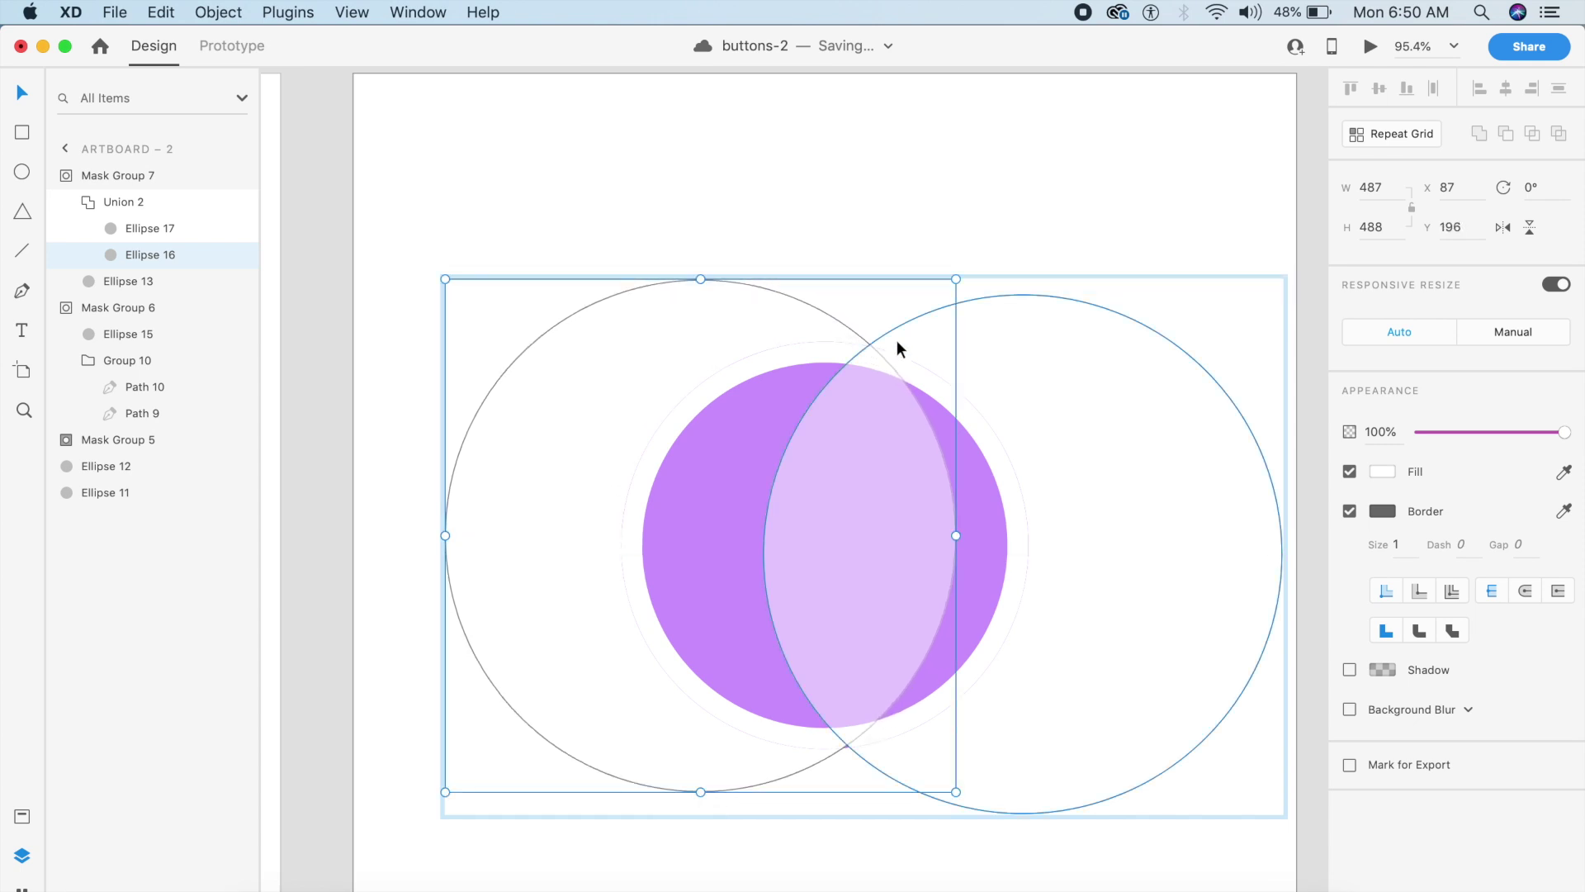
drag(1108, 512, 1072, 510)
click(1120, 187)
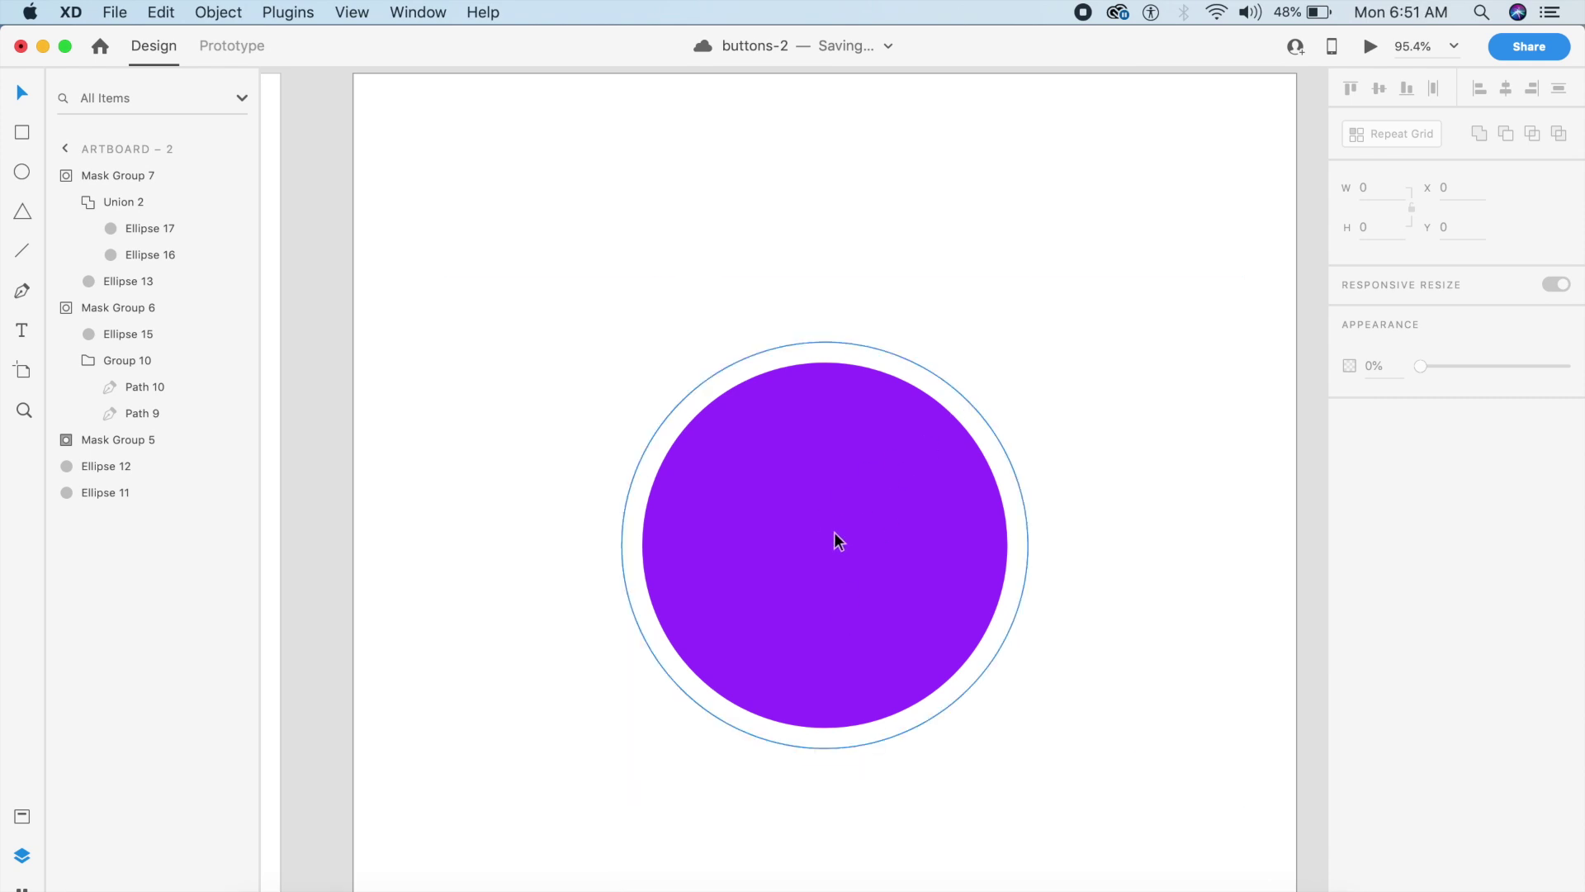
Move the two diagonal bars inside Mask Group 5 to the centre of the purple circle so they cross as an X
click(797, 464)
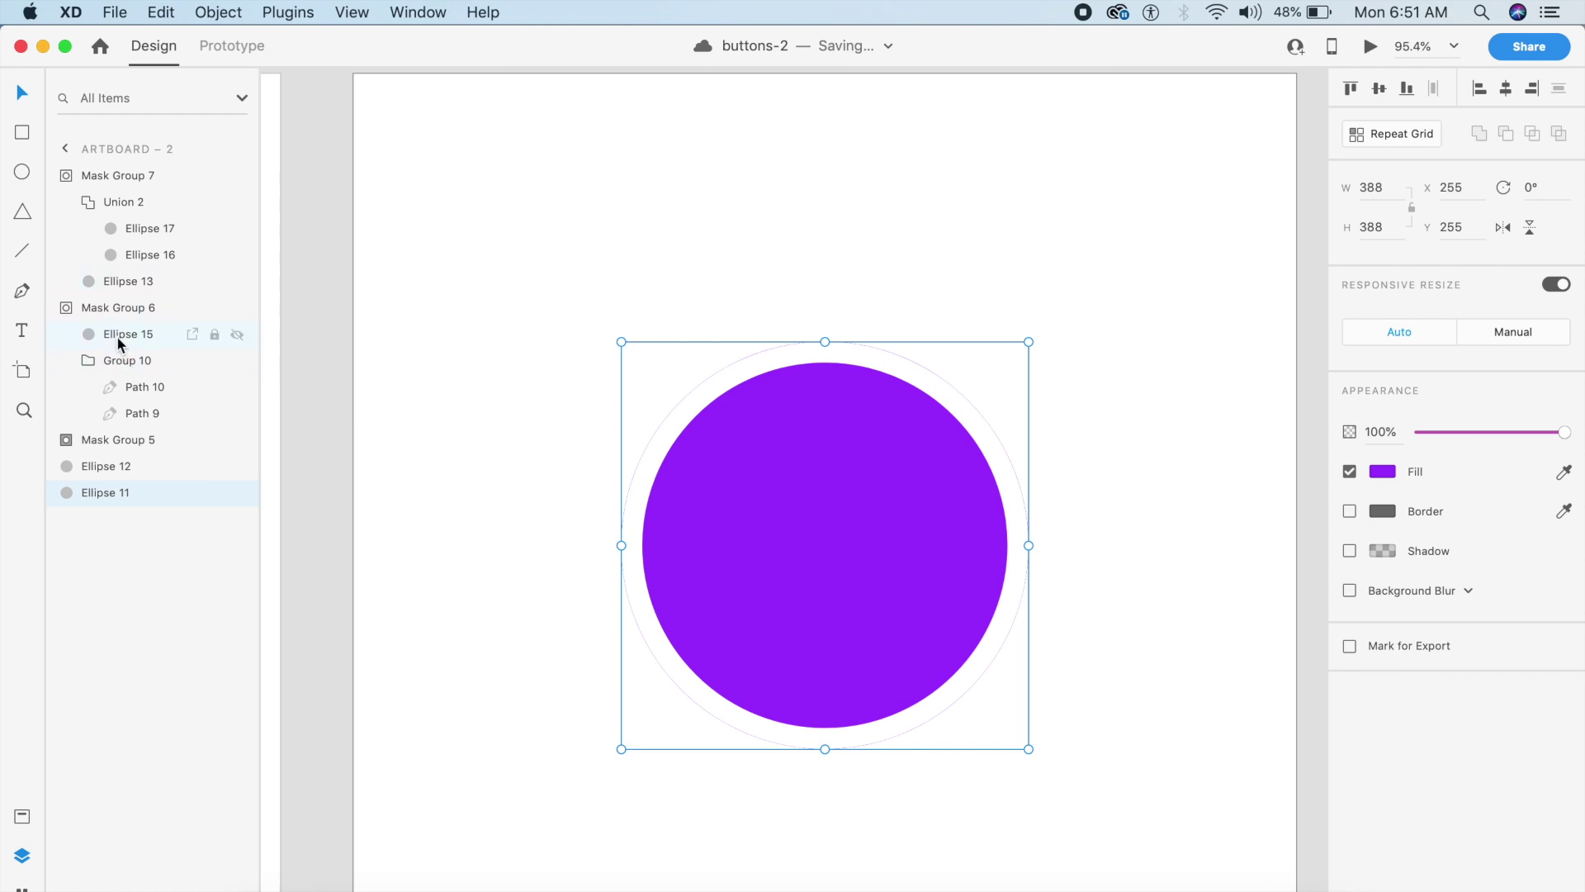
click(55, 439)
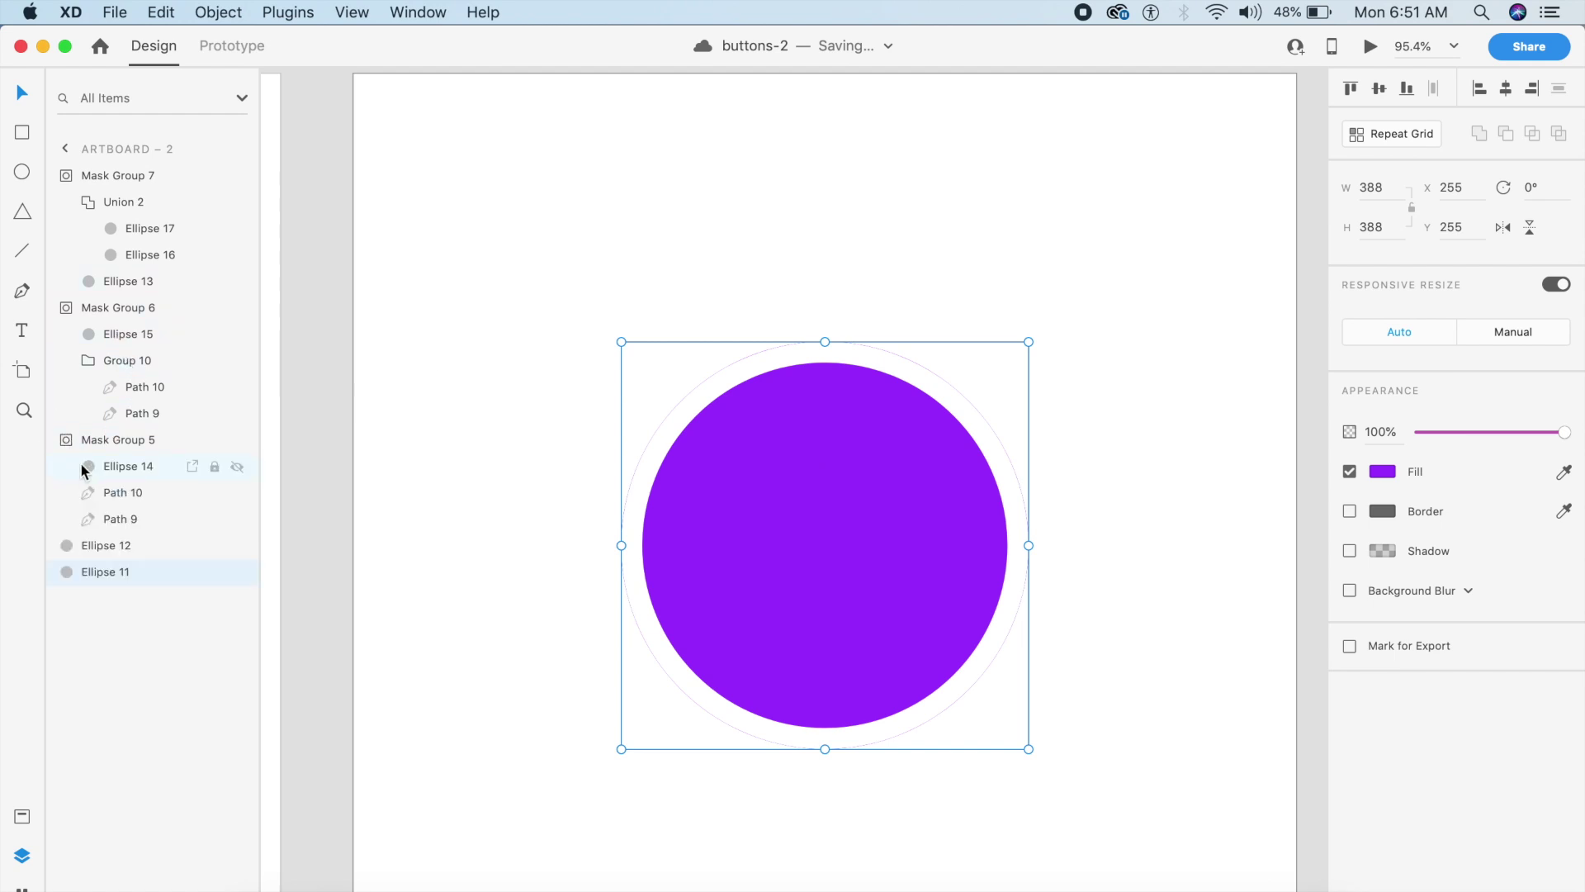
click(83, 494)
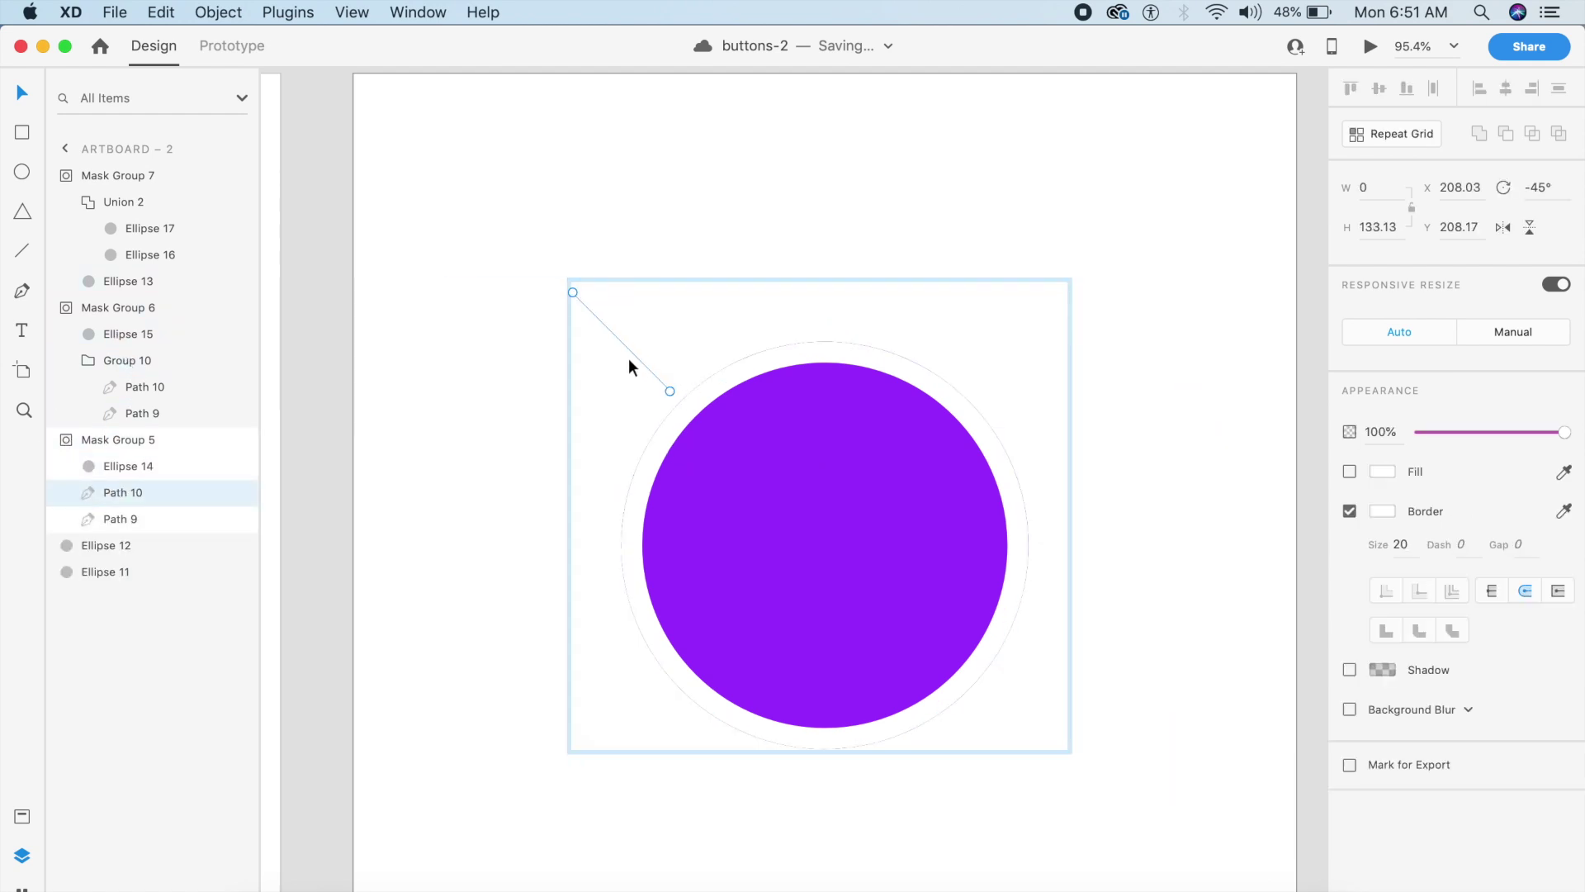
drag(628, 354, 831, 566)
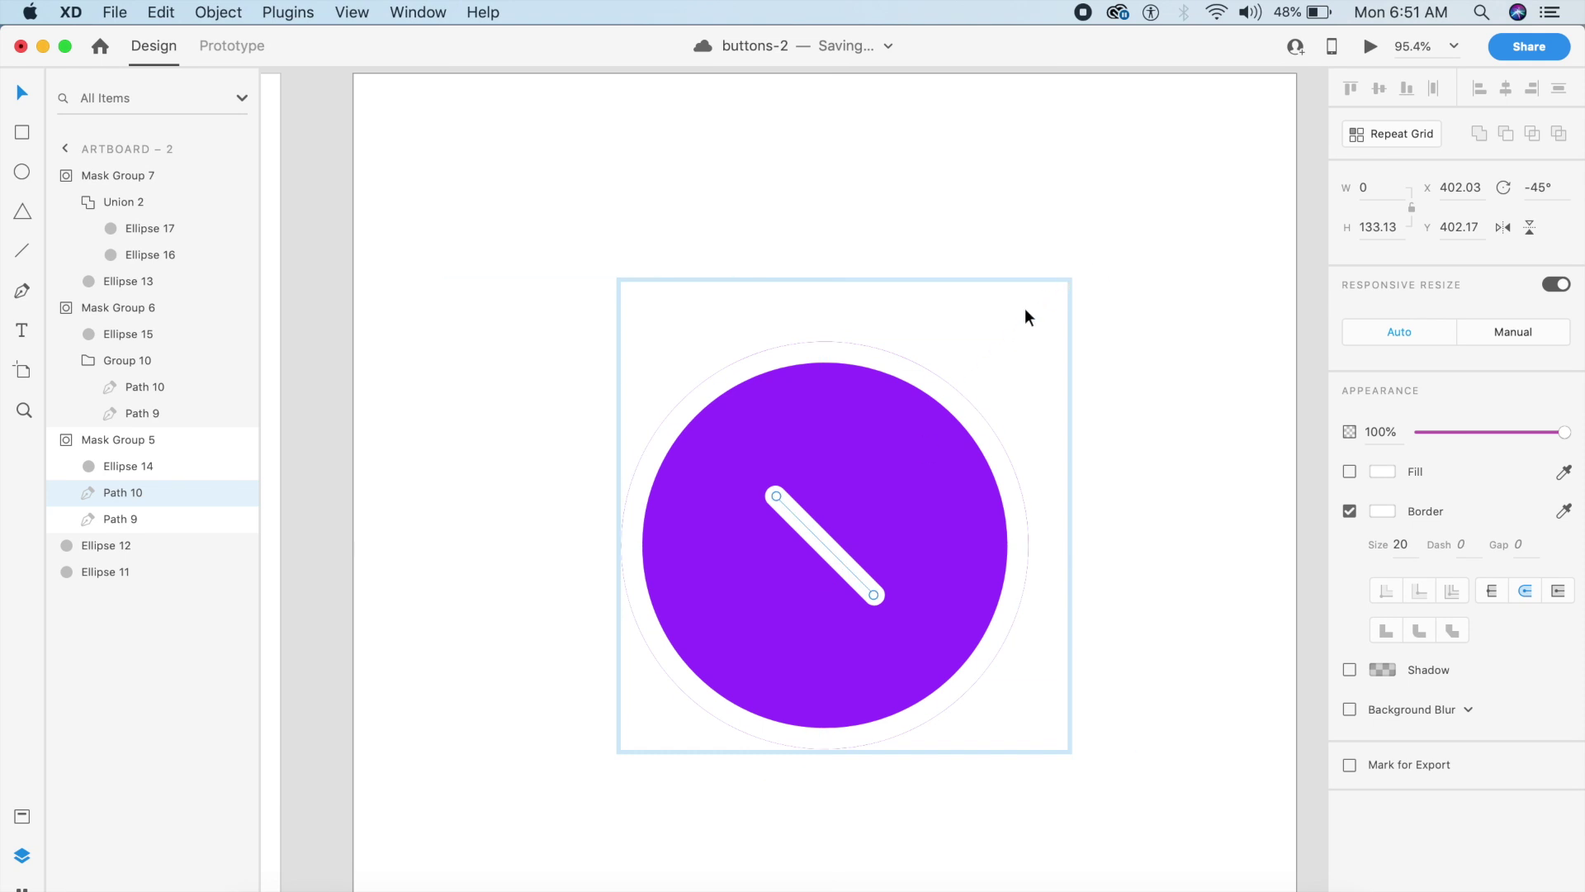
drag(1016, 333, 928, 442)
drag(824, 554, 824, 556)
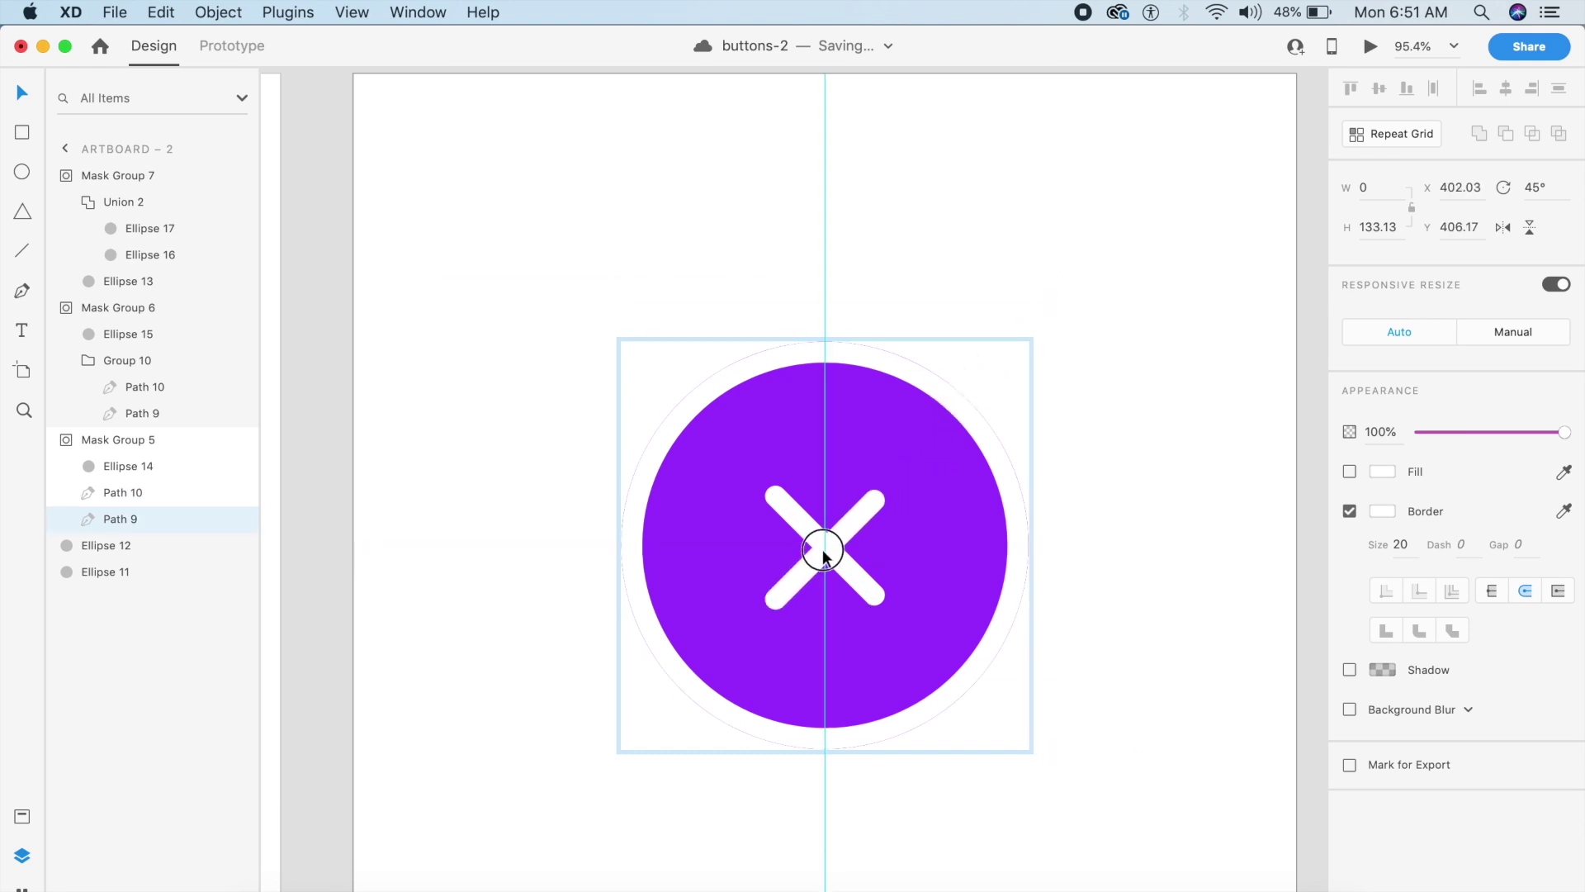
drag(823, 555, 823, 555)
click(1175, 418)
key(super+0)
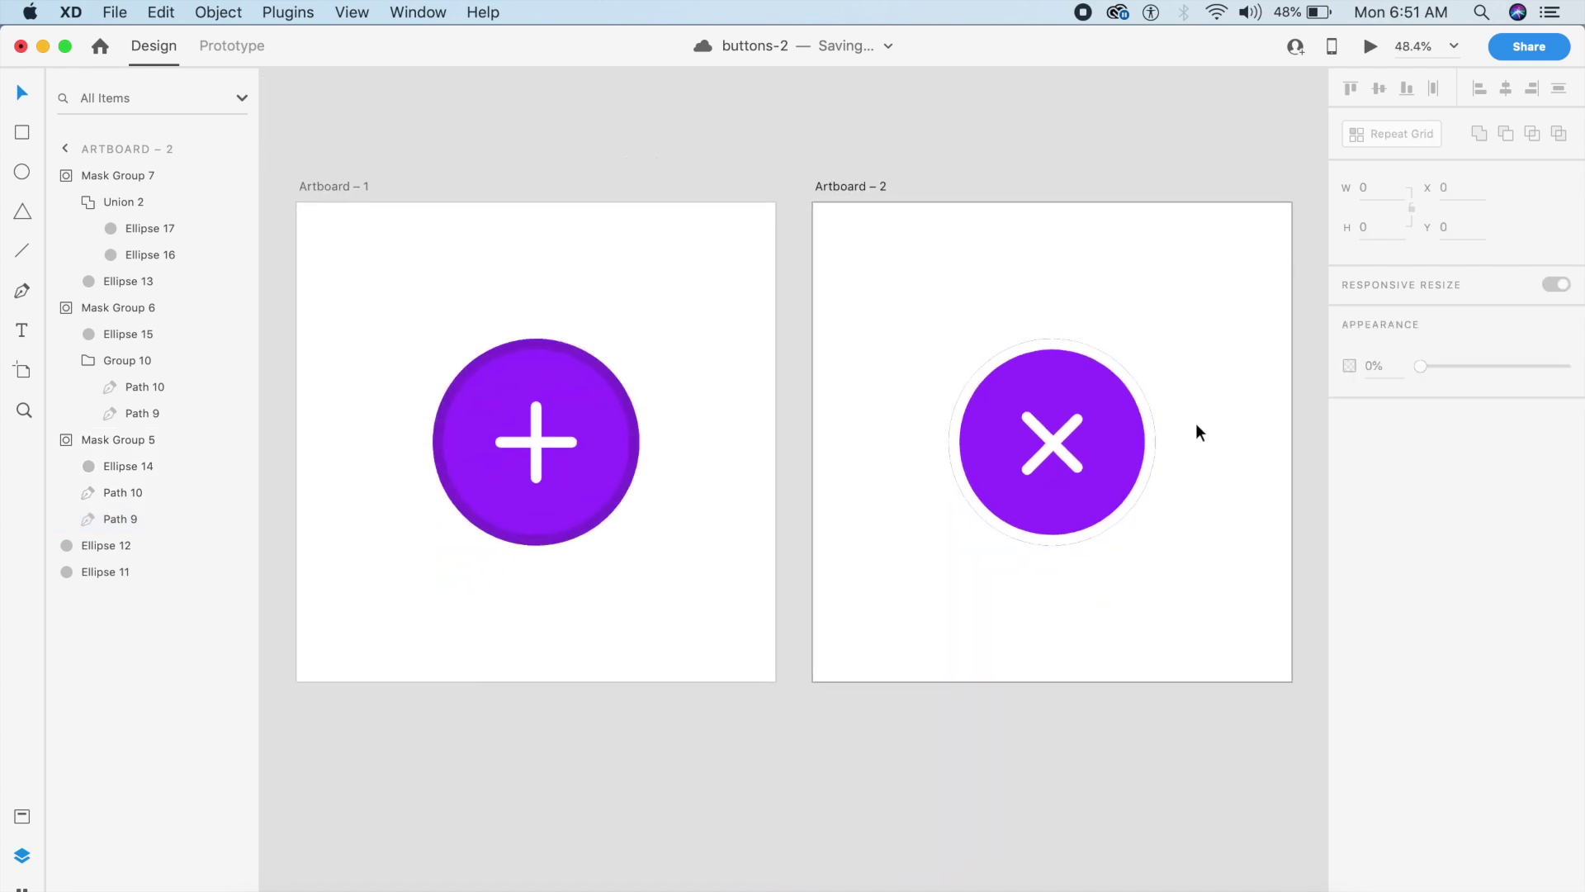
Add a shadow to the purple base circle on Artboard – 1, sampling its colour from the other button's purple
click(613, 429)
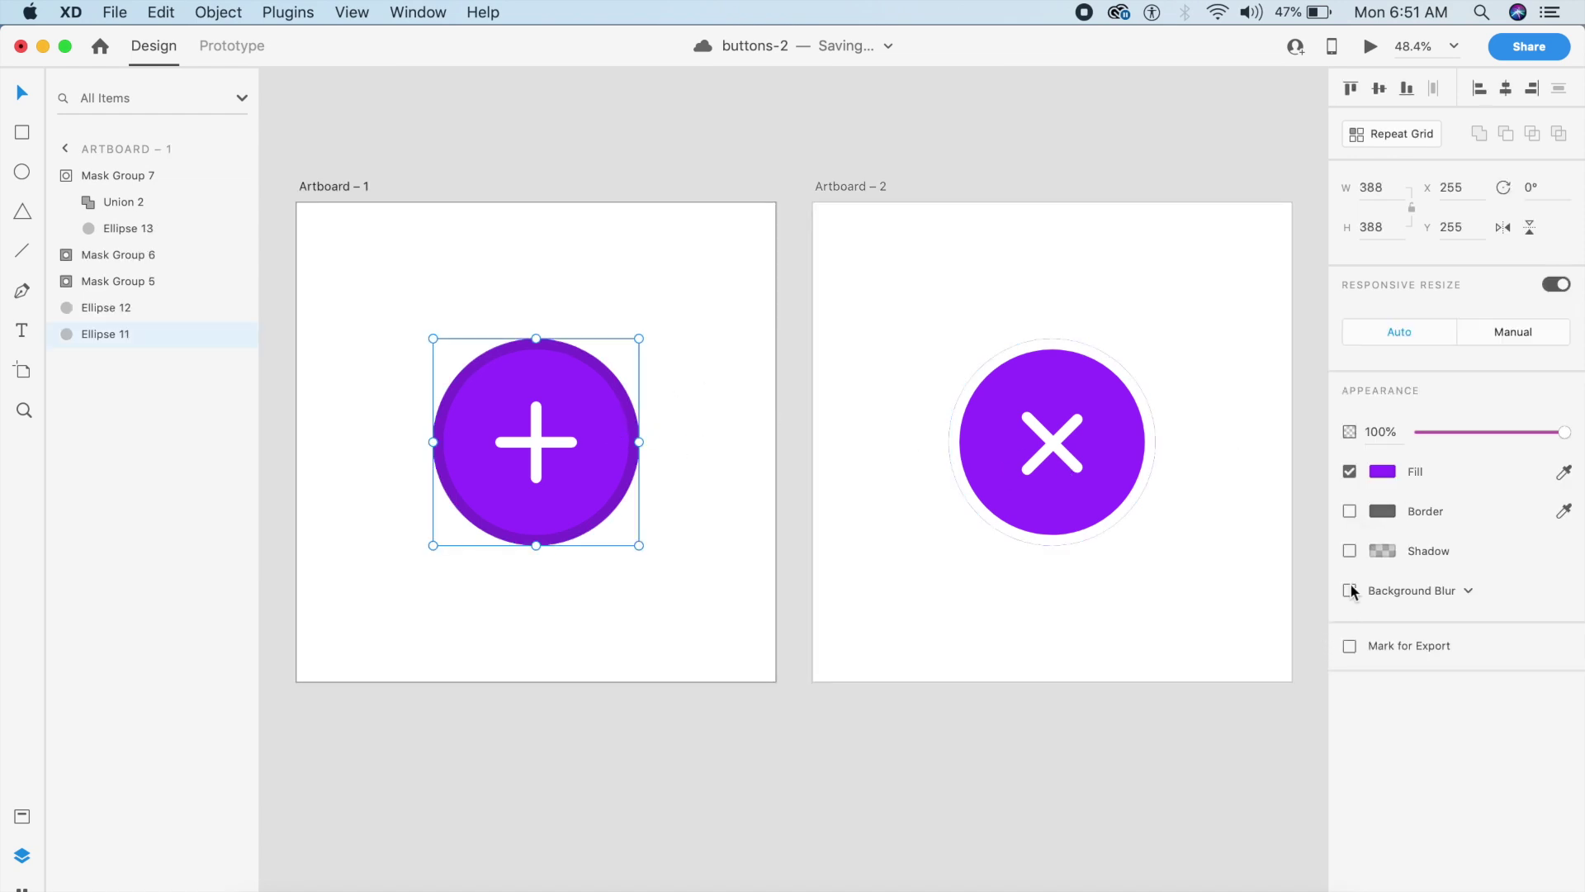
click(1349, 552)
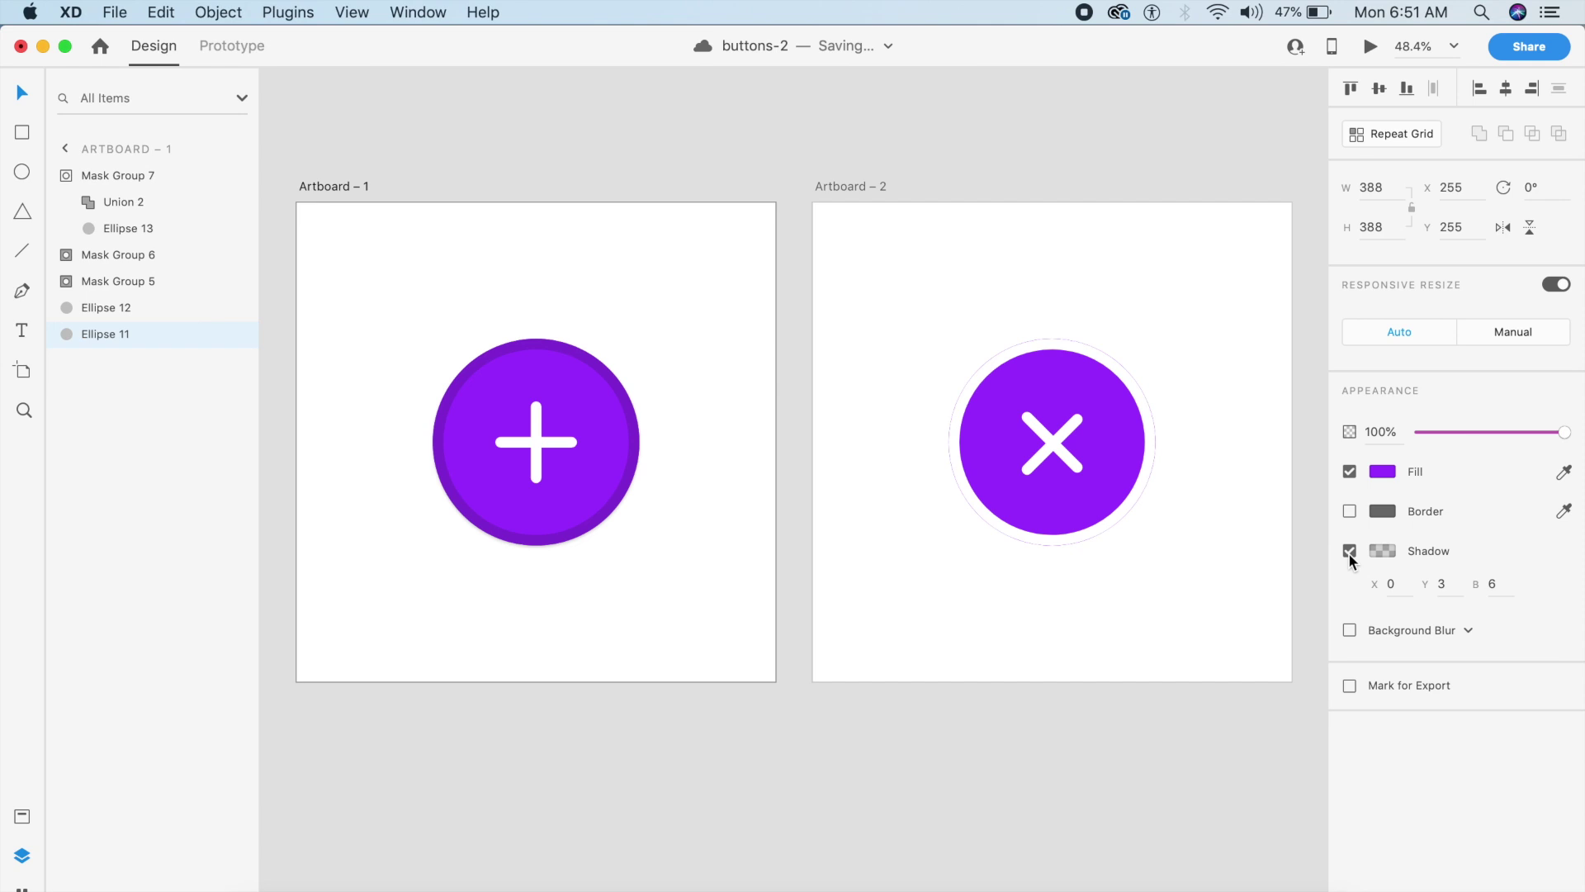
click(1380, 551)
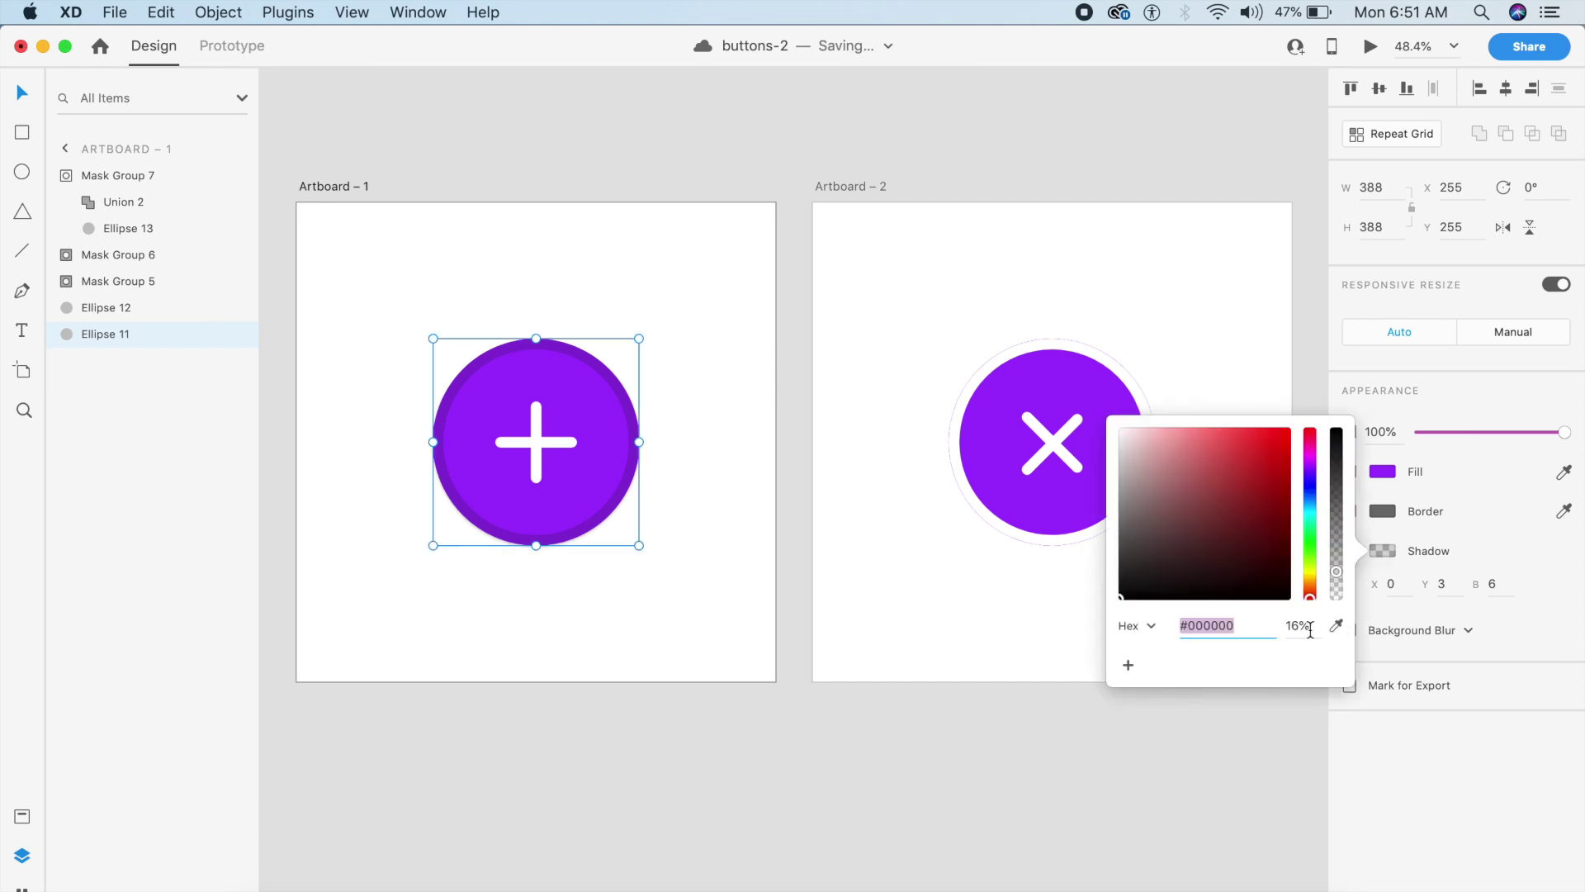
click(1336, 626)
click(986, 492)
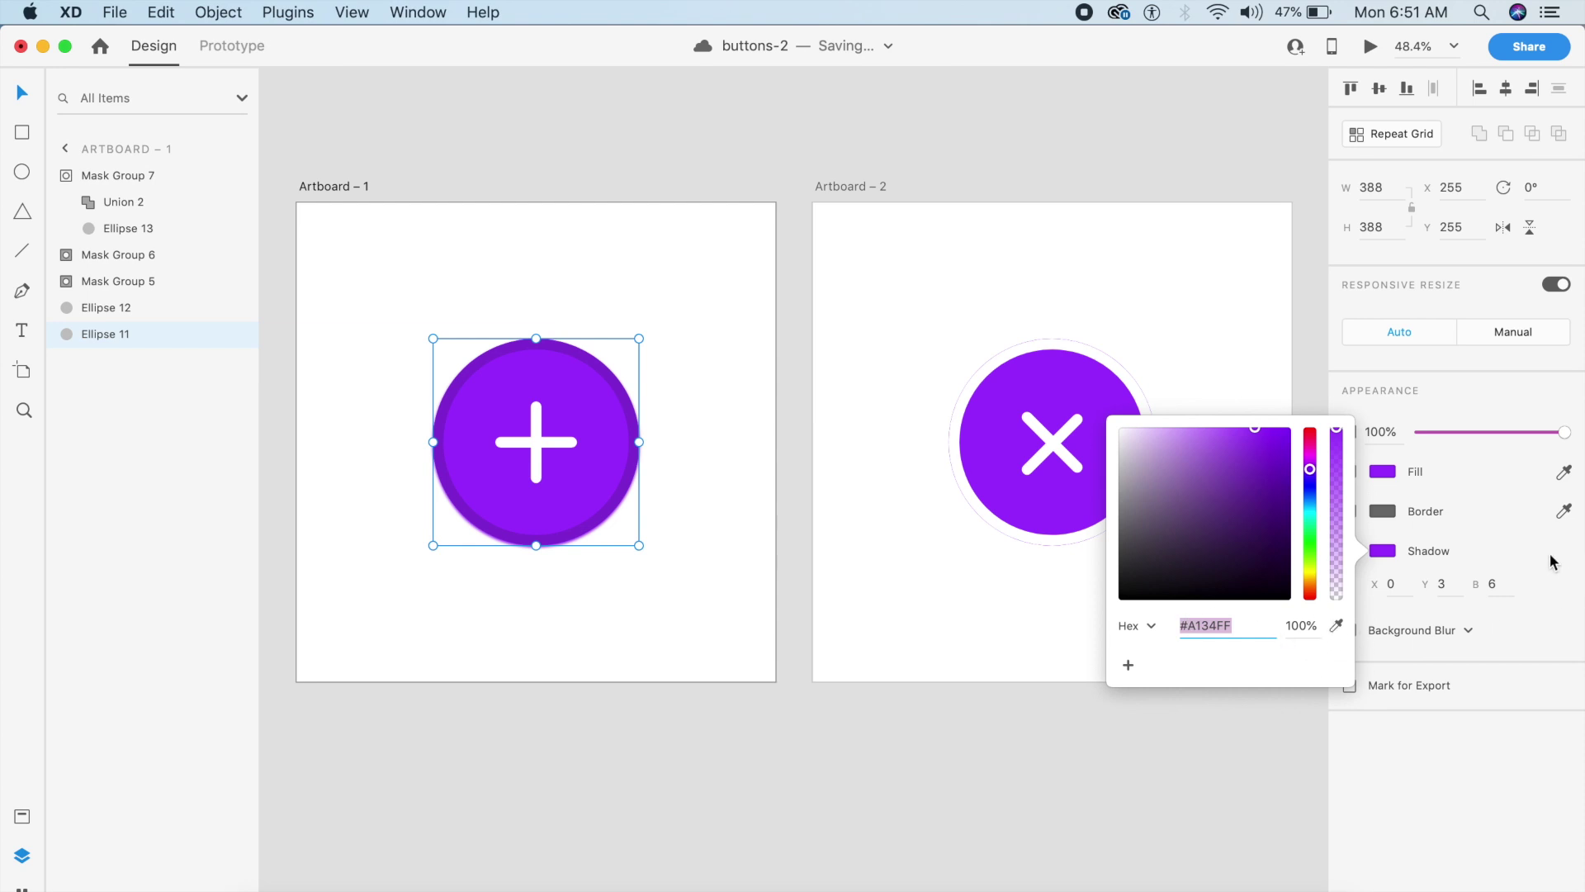
Set the purple circle's shadow to a Y offset of 24 and a blur of 80
click(1454, 588)
text(24)
click(1507, 584)
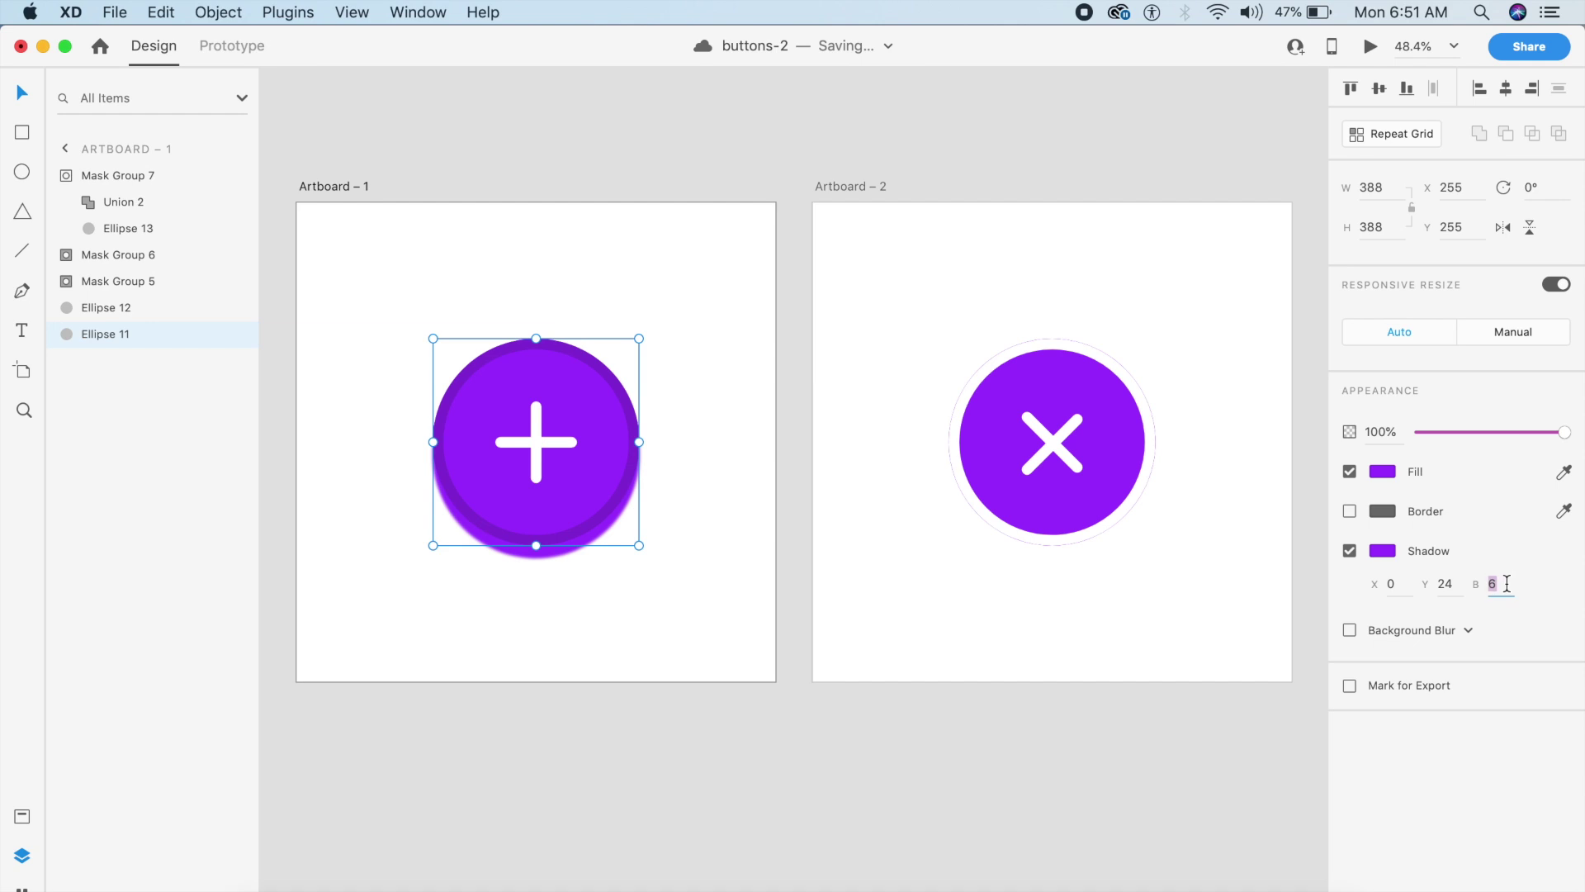
text(80)
key(Return)
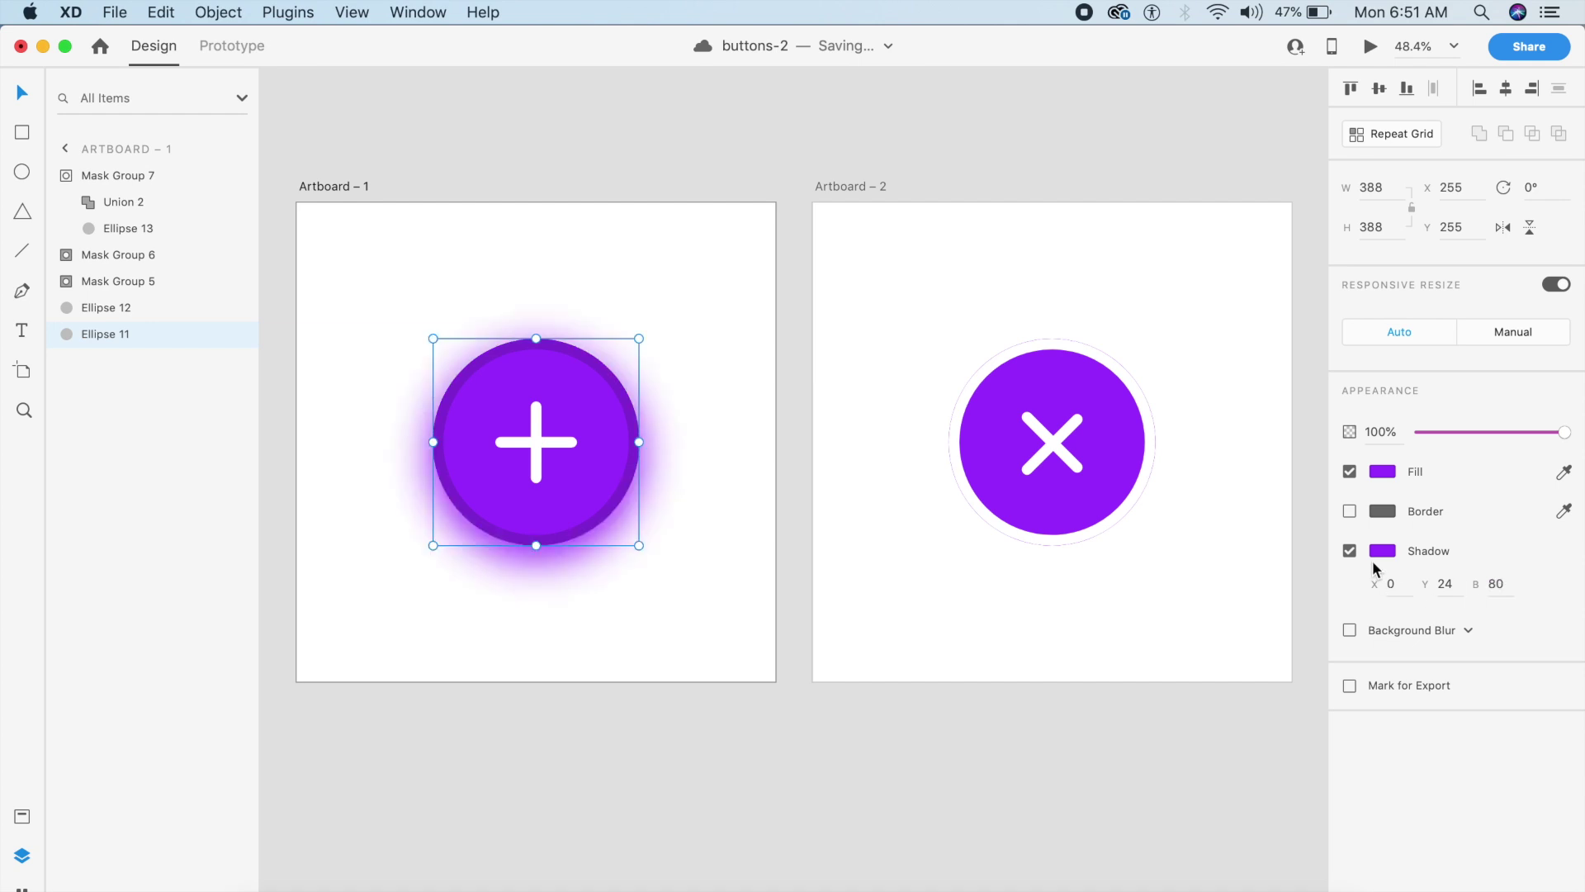
Reduce the circle's shadow opacity to 50% on Artboard – 1 and enable the shadow on the purple base circle of Artboard – 2
click(1382, 551)
click(1320, 625)
text(50)
key(Return)
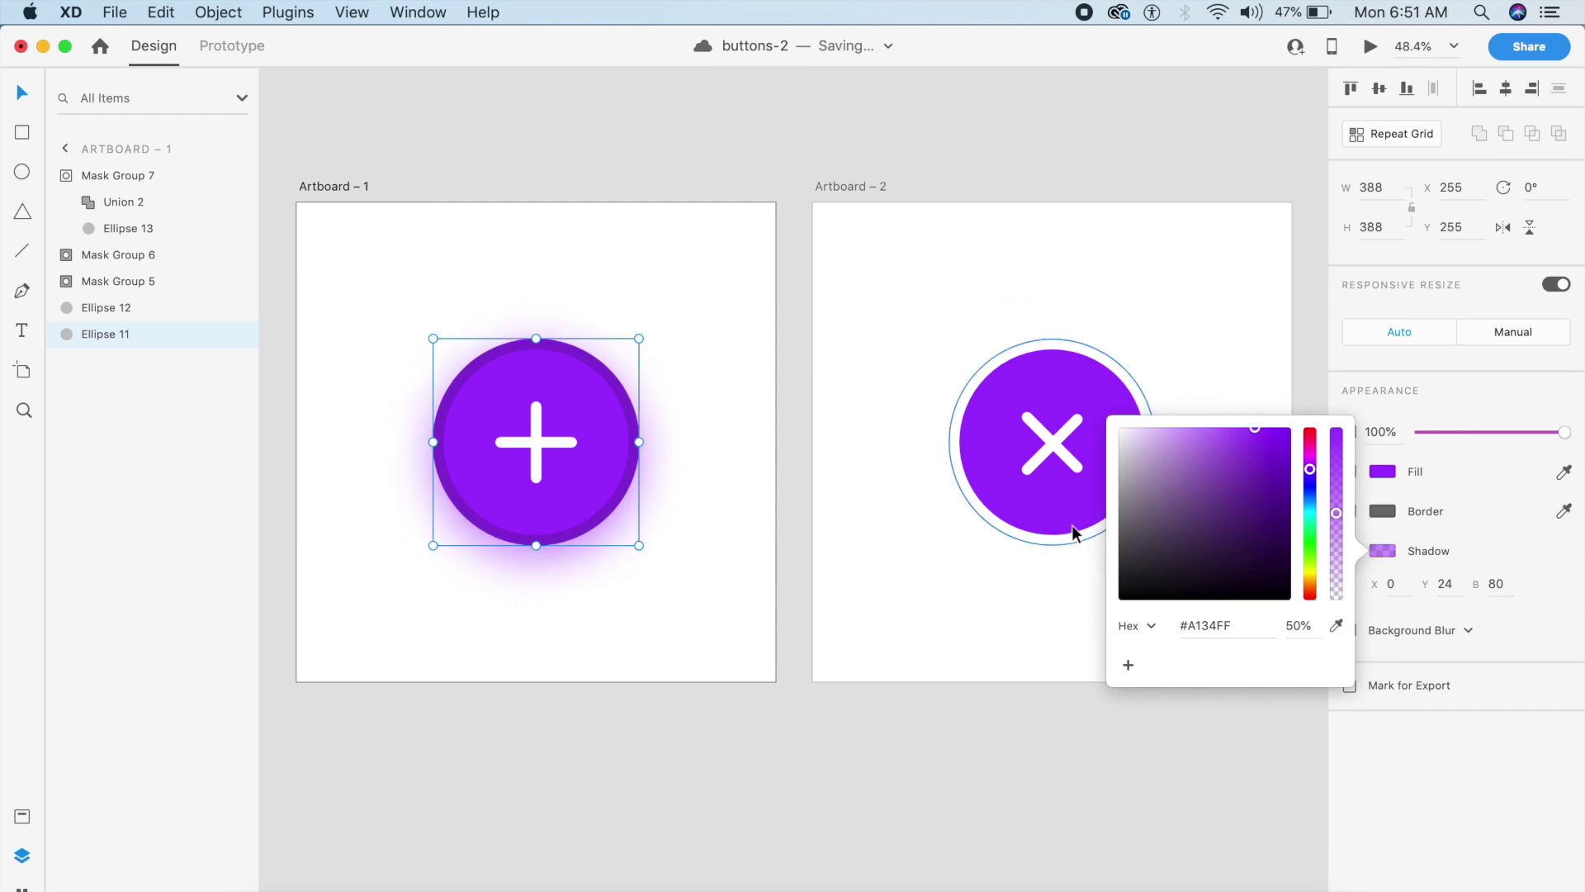
click(1047, 518)
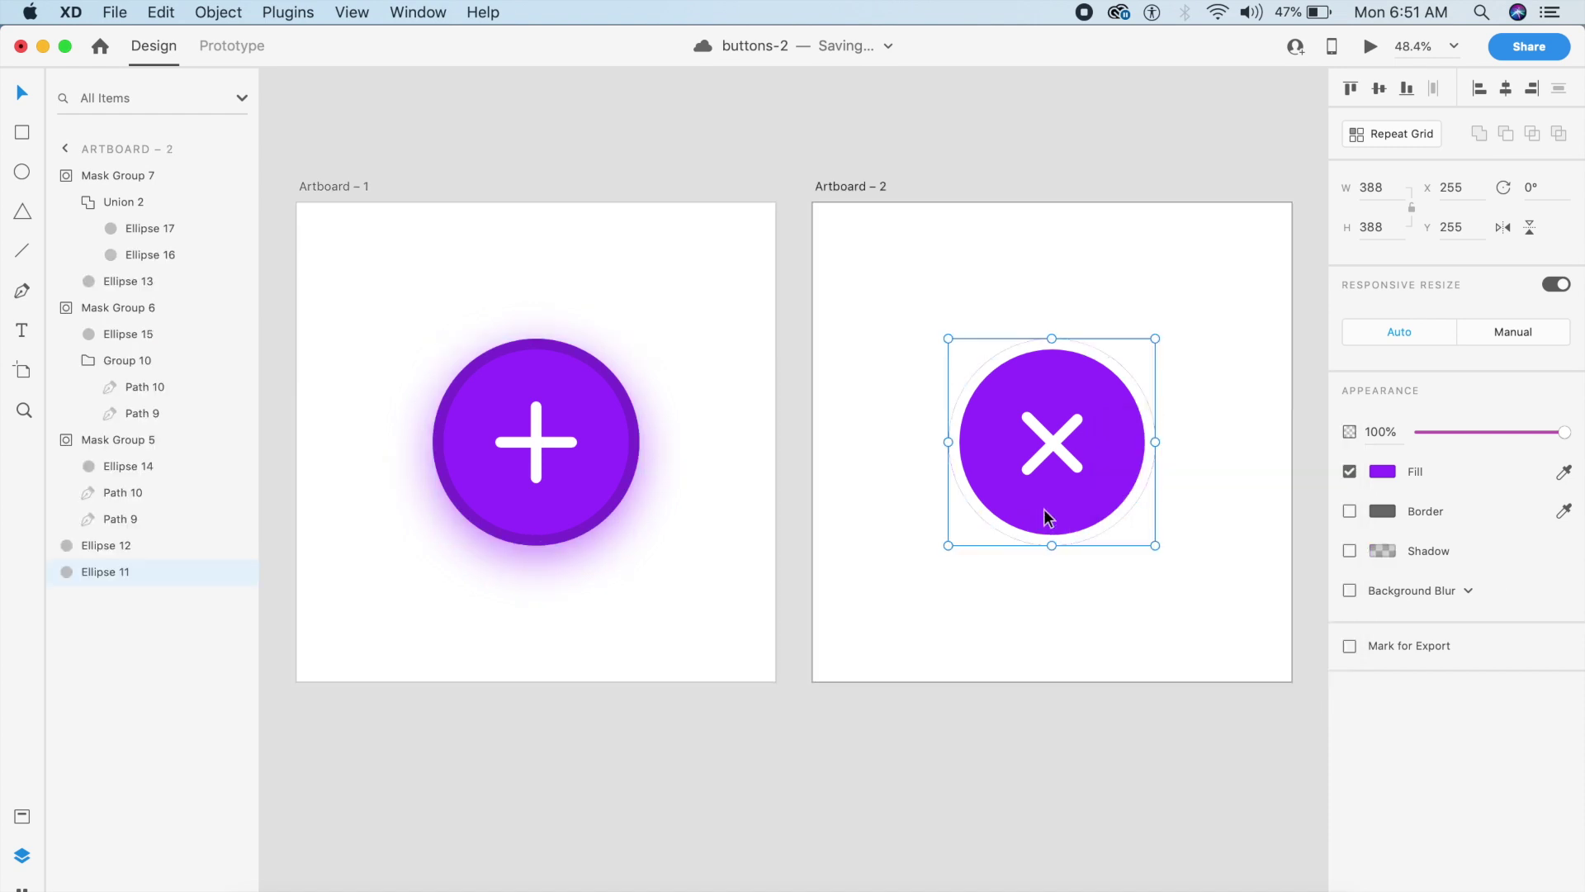
click(1349, 551)
In prototype mode, link the purple circle on Artboard – 1 to Artboard – 2 with an Auto-Animate action on tap
click(244, 45)
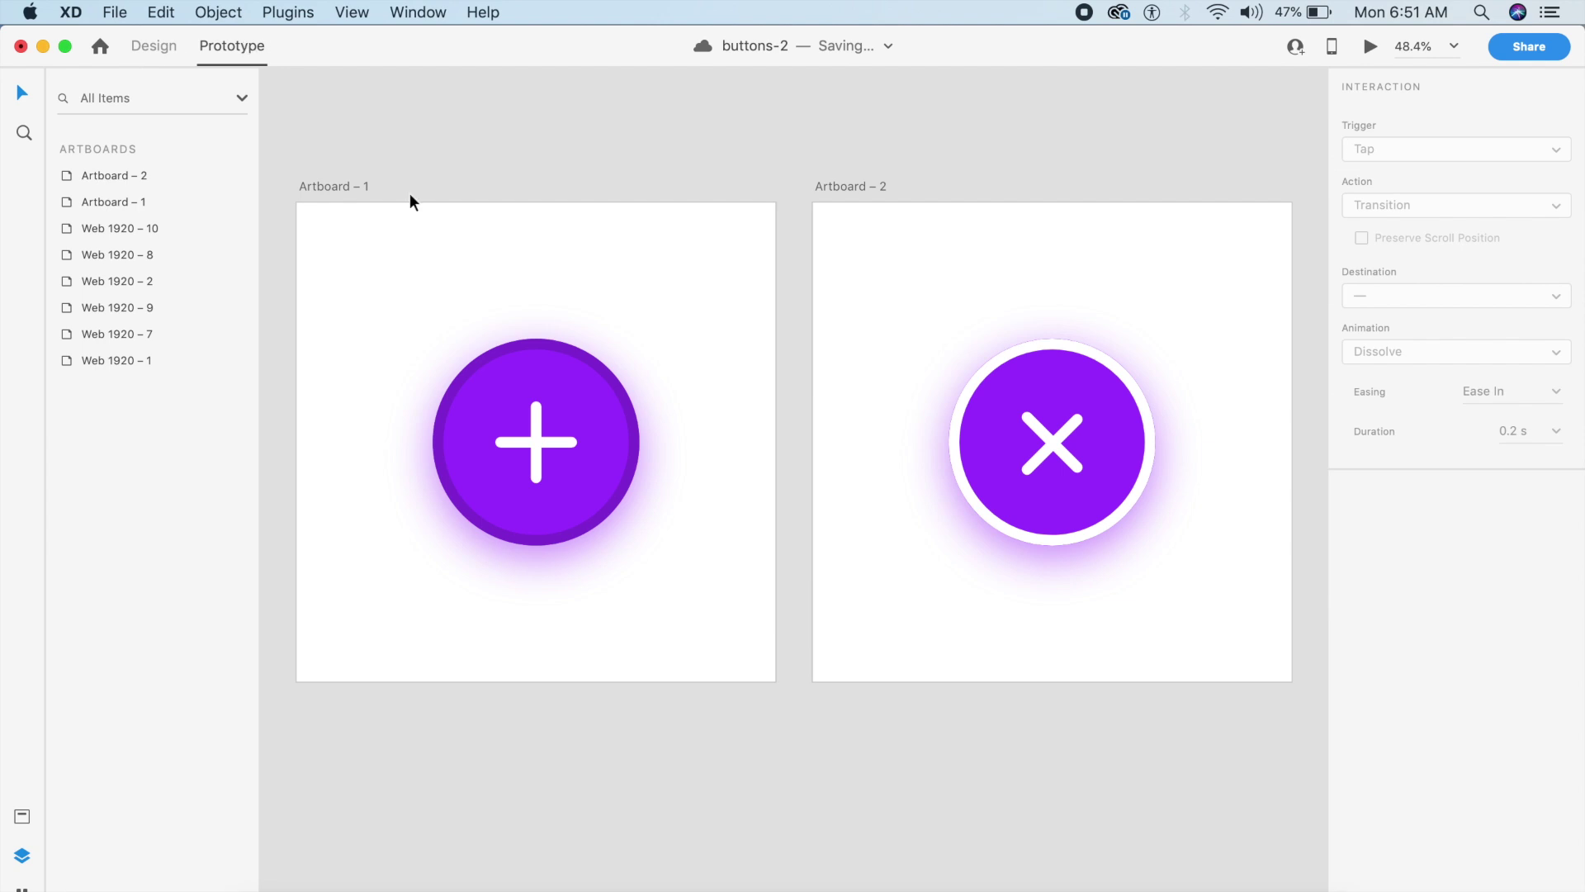
click(603, 456)
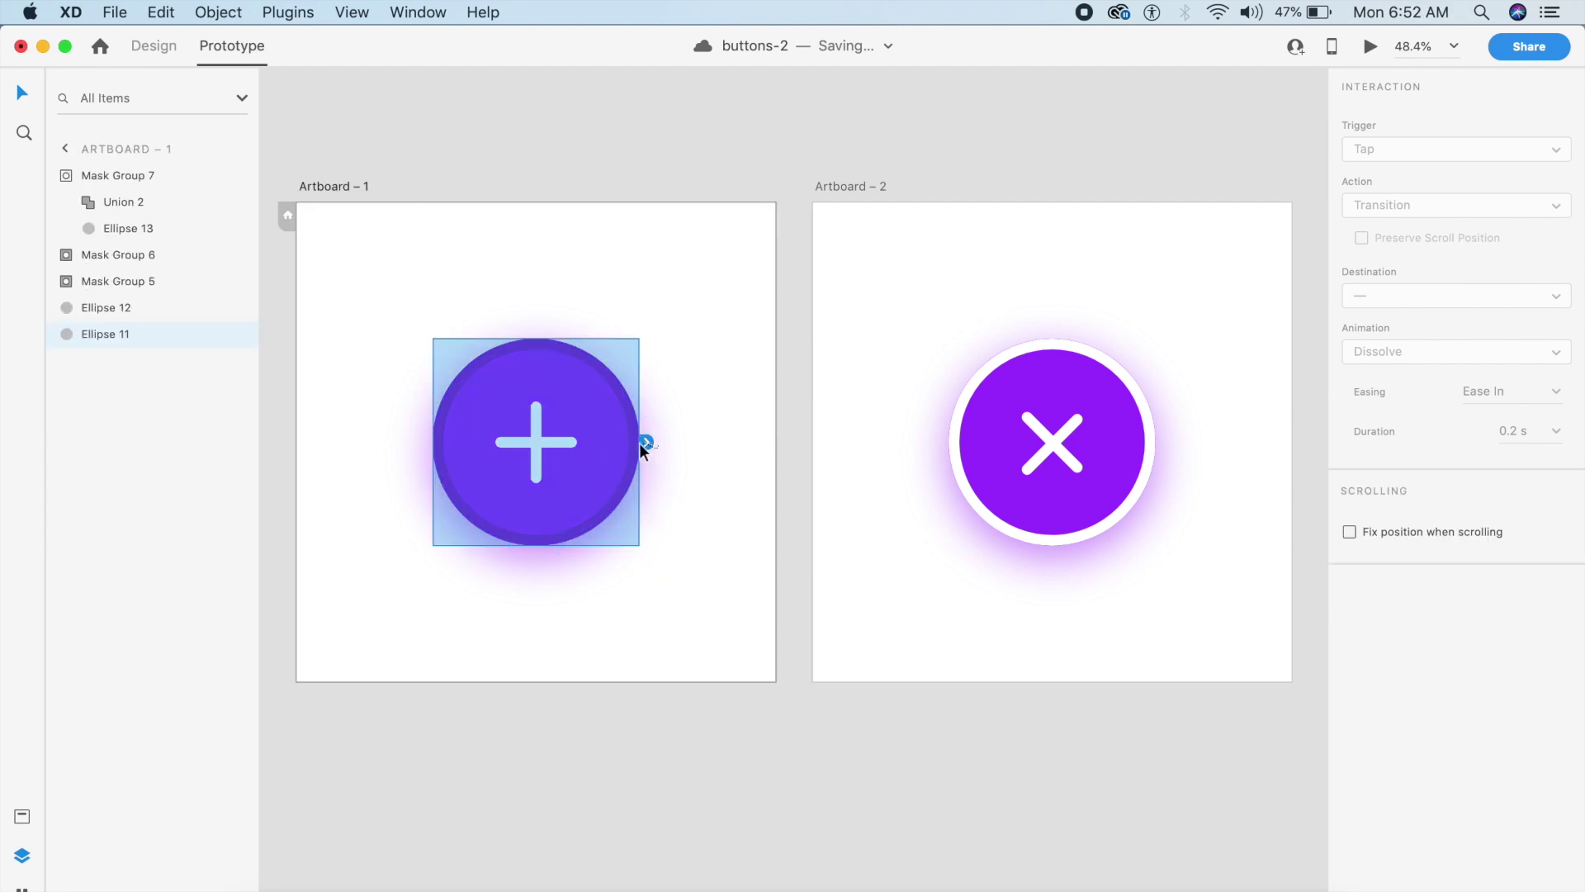
drag(643, 443, 983, 417)
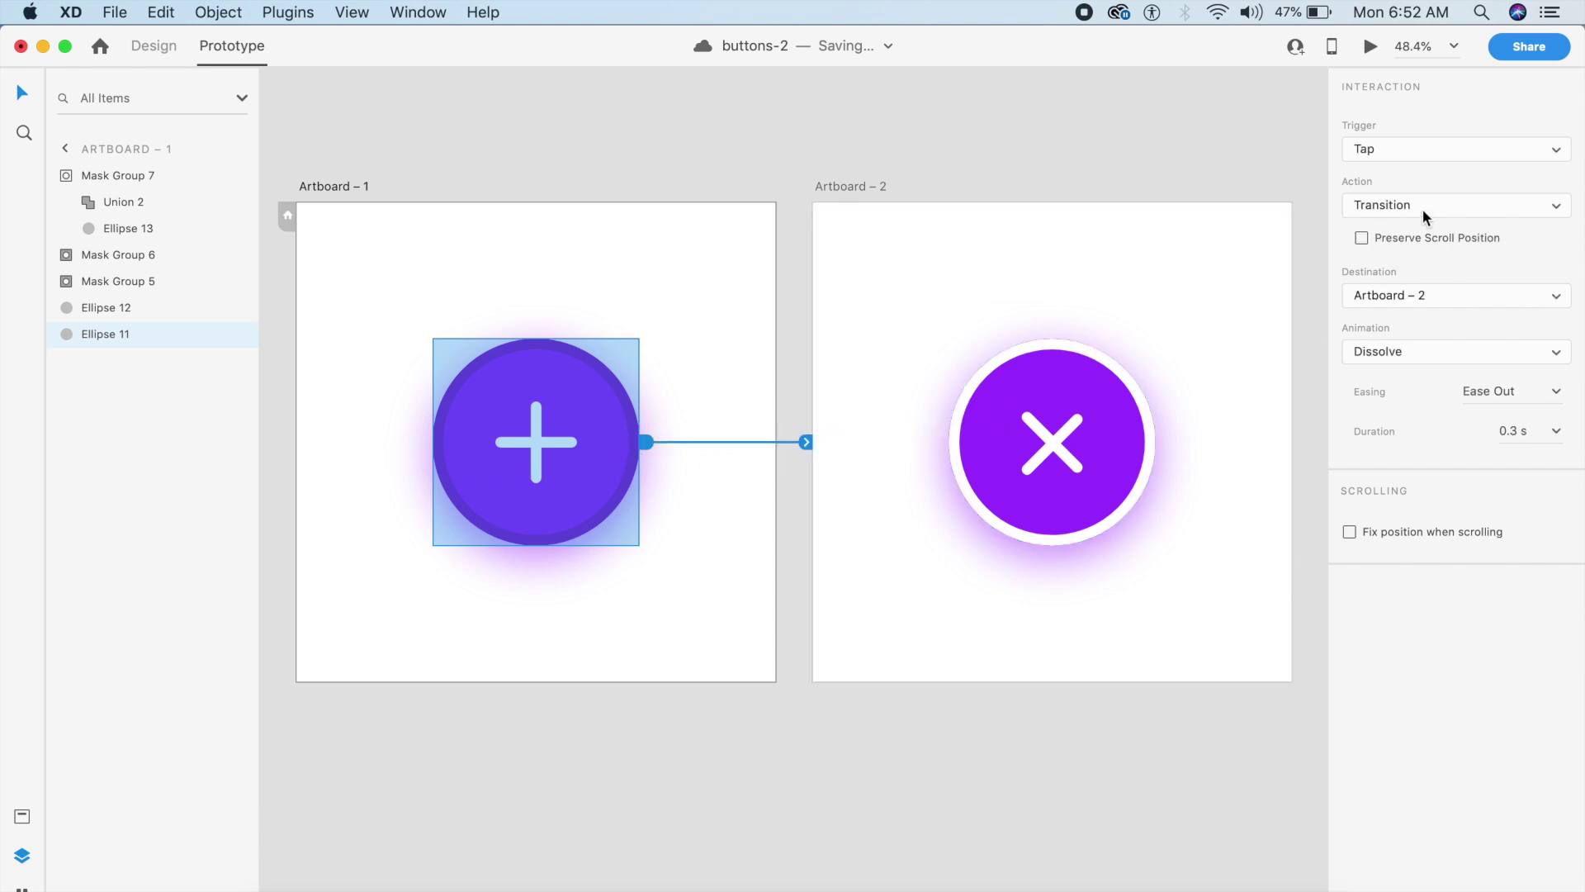
click(1423, 208)
click(1427, 219)
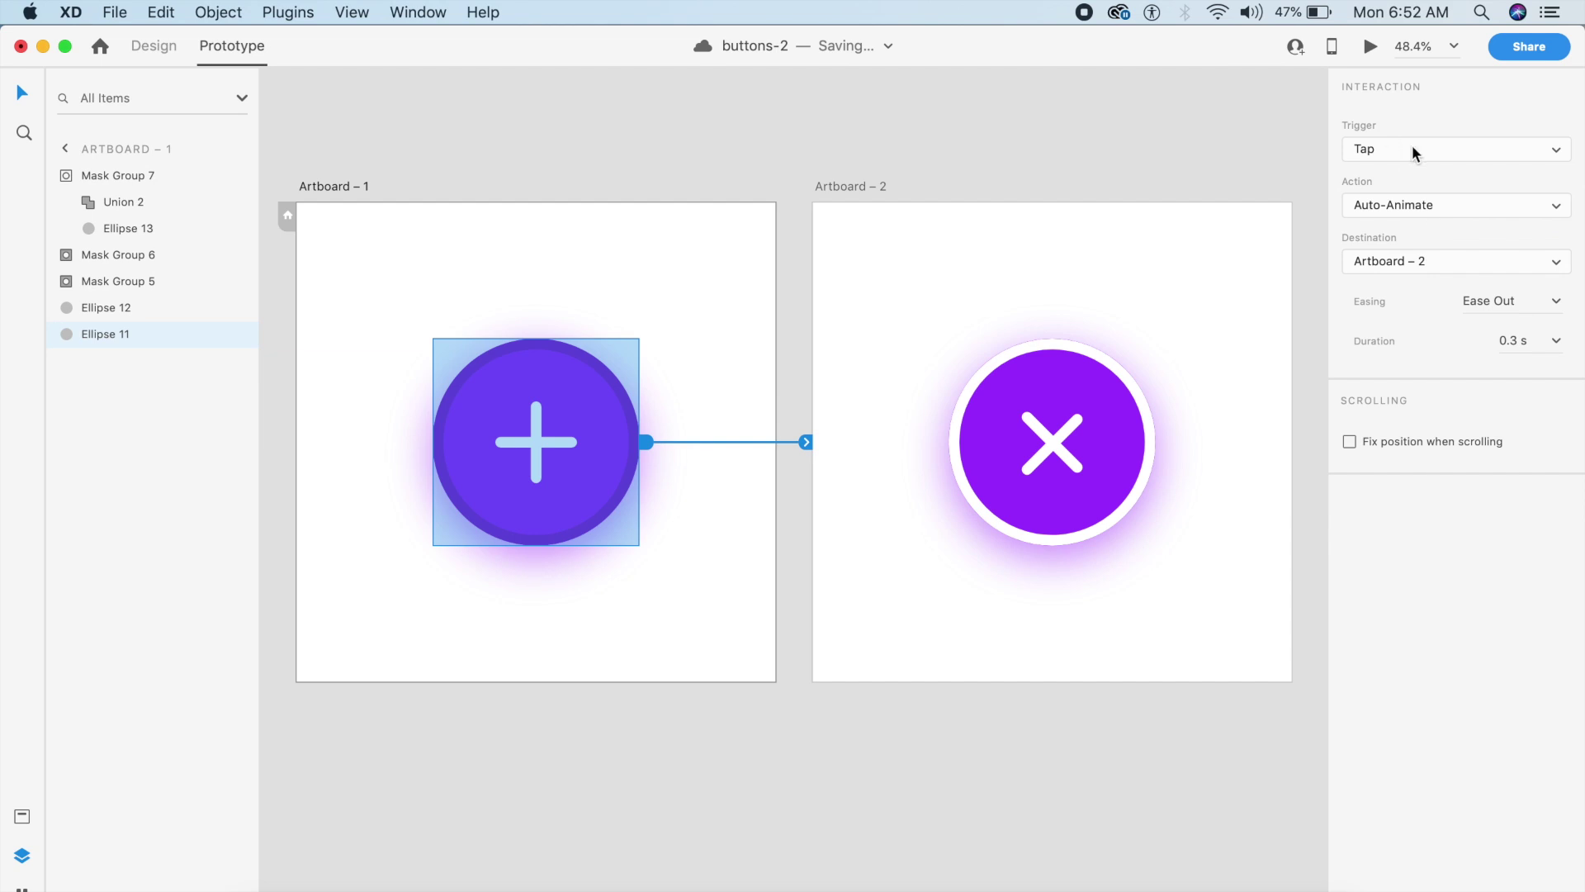
Set the Auto-Animate duration to 0.8 s and its easing to Ease In-Out
click(1556, 341)
click(1526, 435)
click(1539, 299)
click(1556, 303)
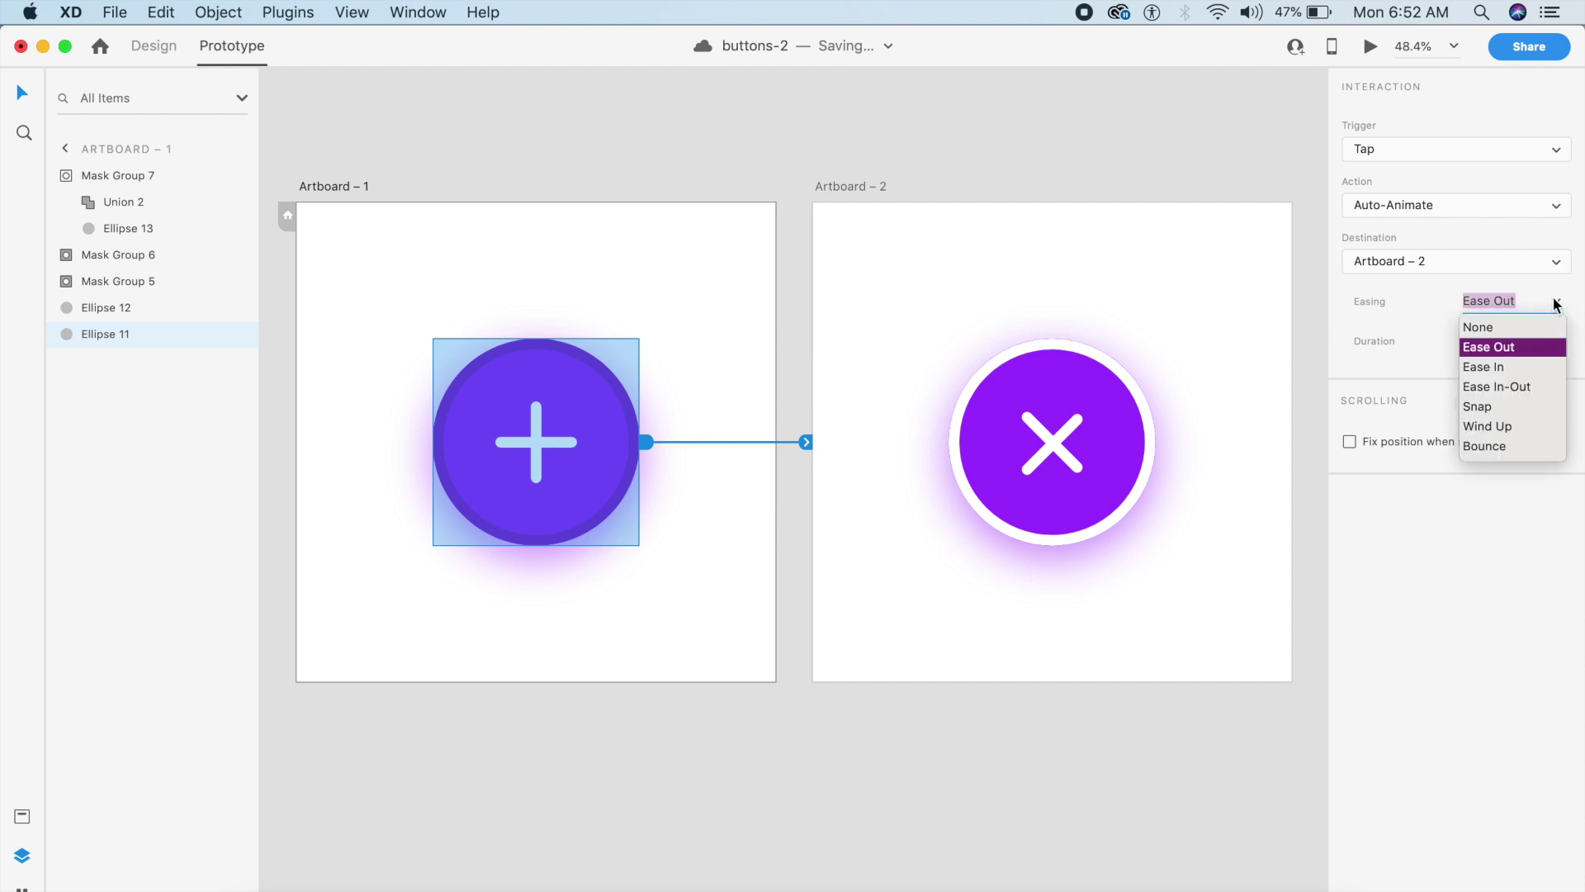
click(1493, 387)
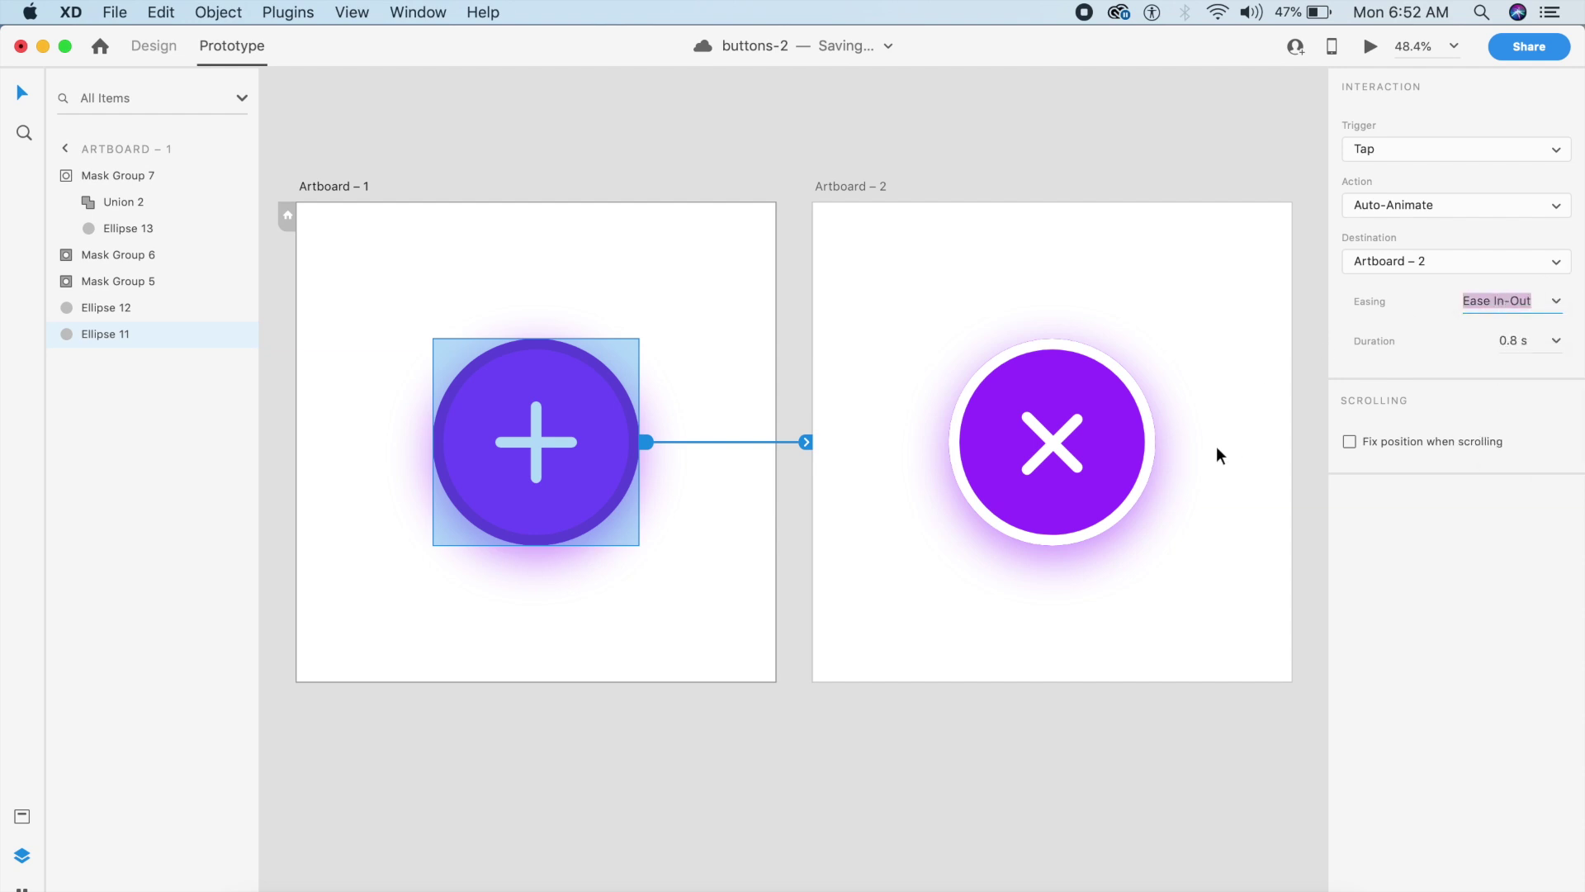
Preview the prototype from Artboard – 1 and test the plus button's animation into the X
click(772, 339)
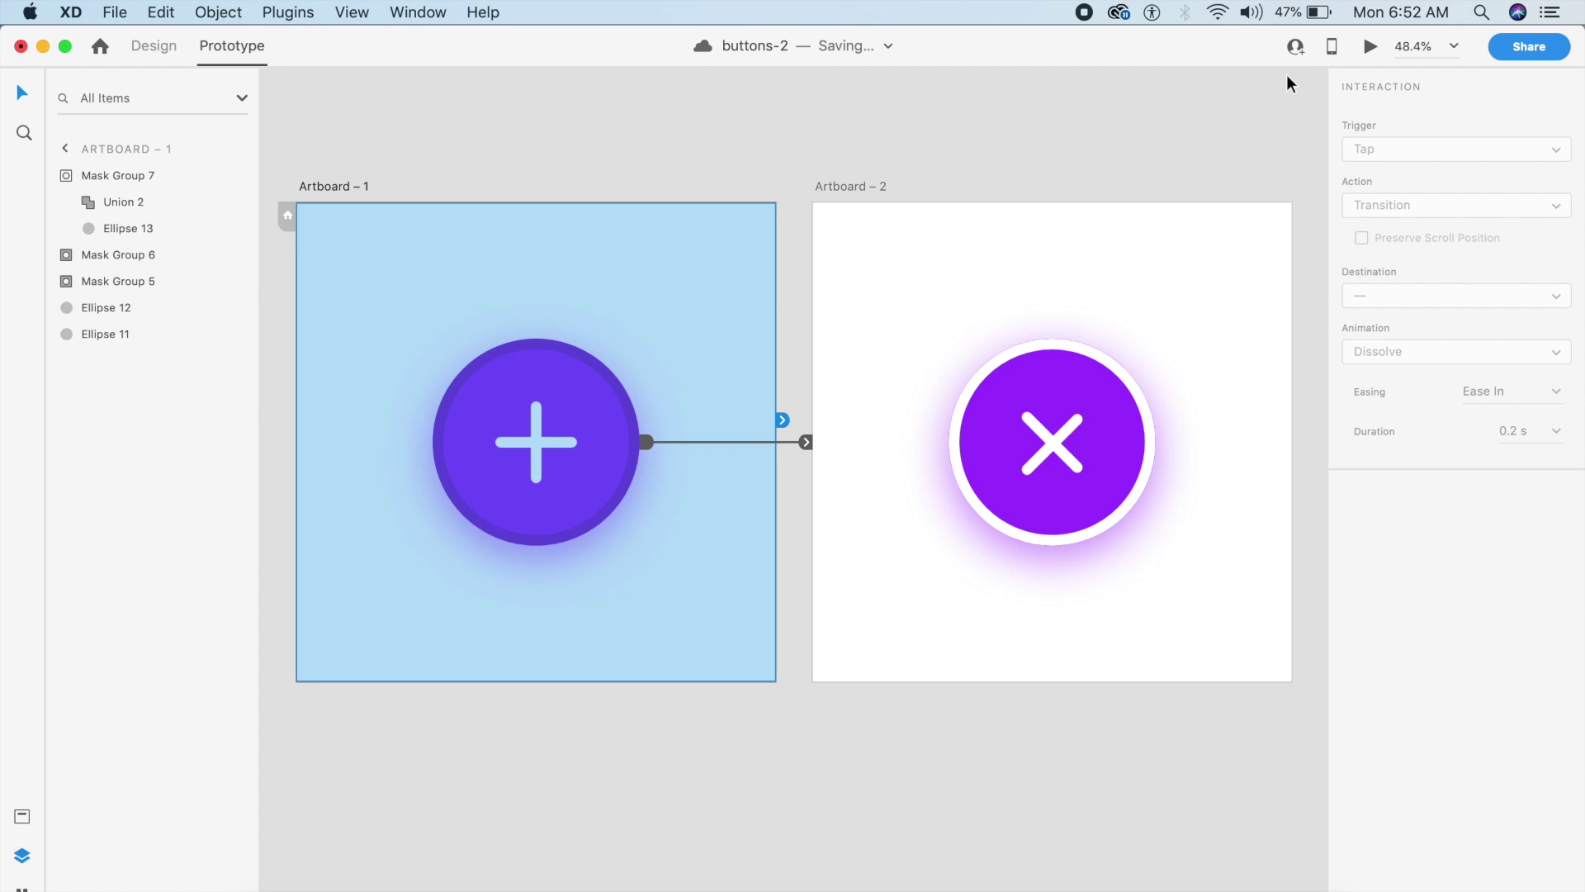
click(1371, 46)
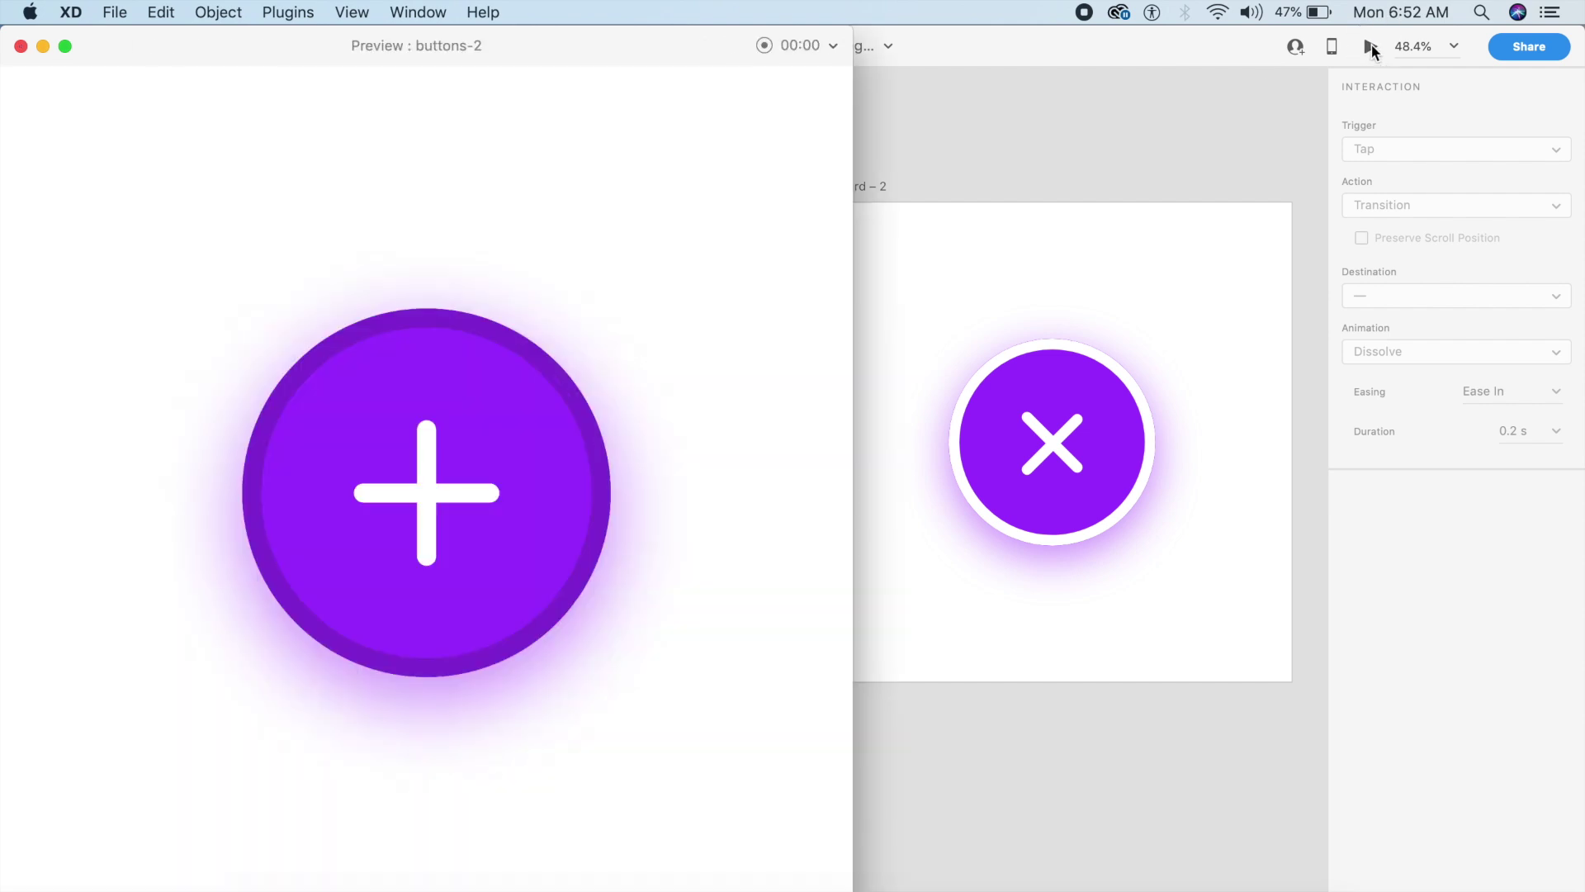
click(499, 500)
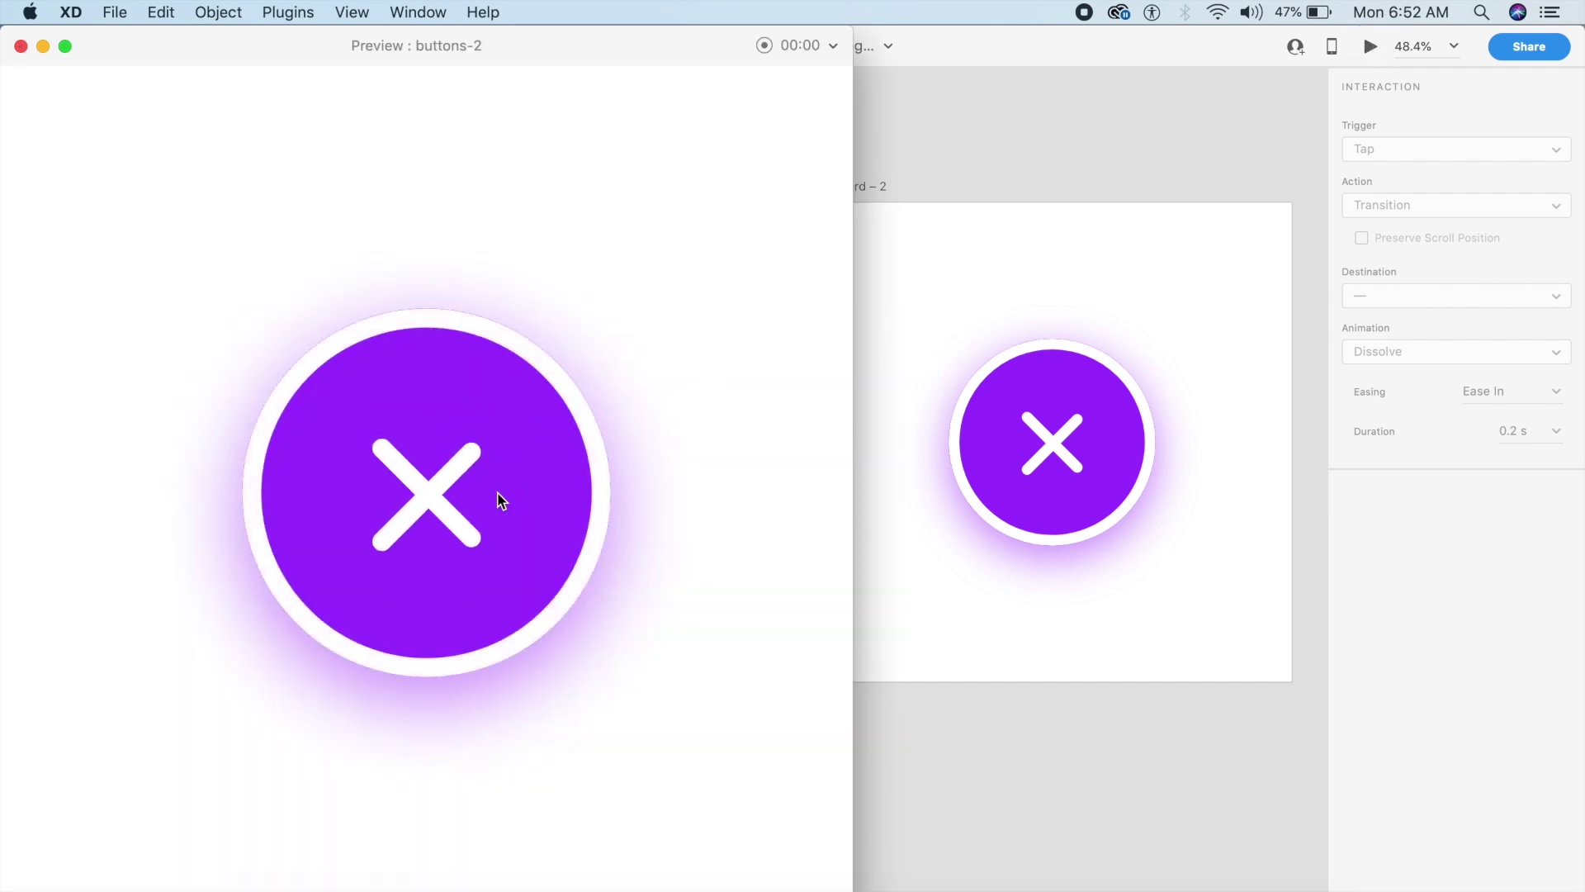
click(20, 47)
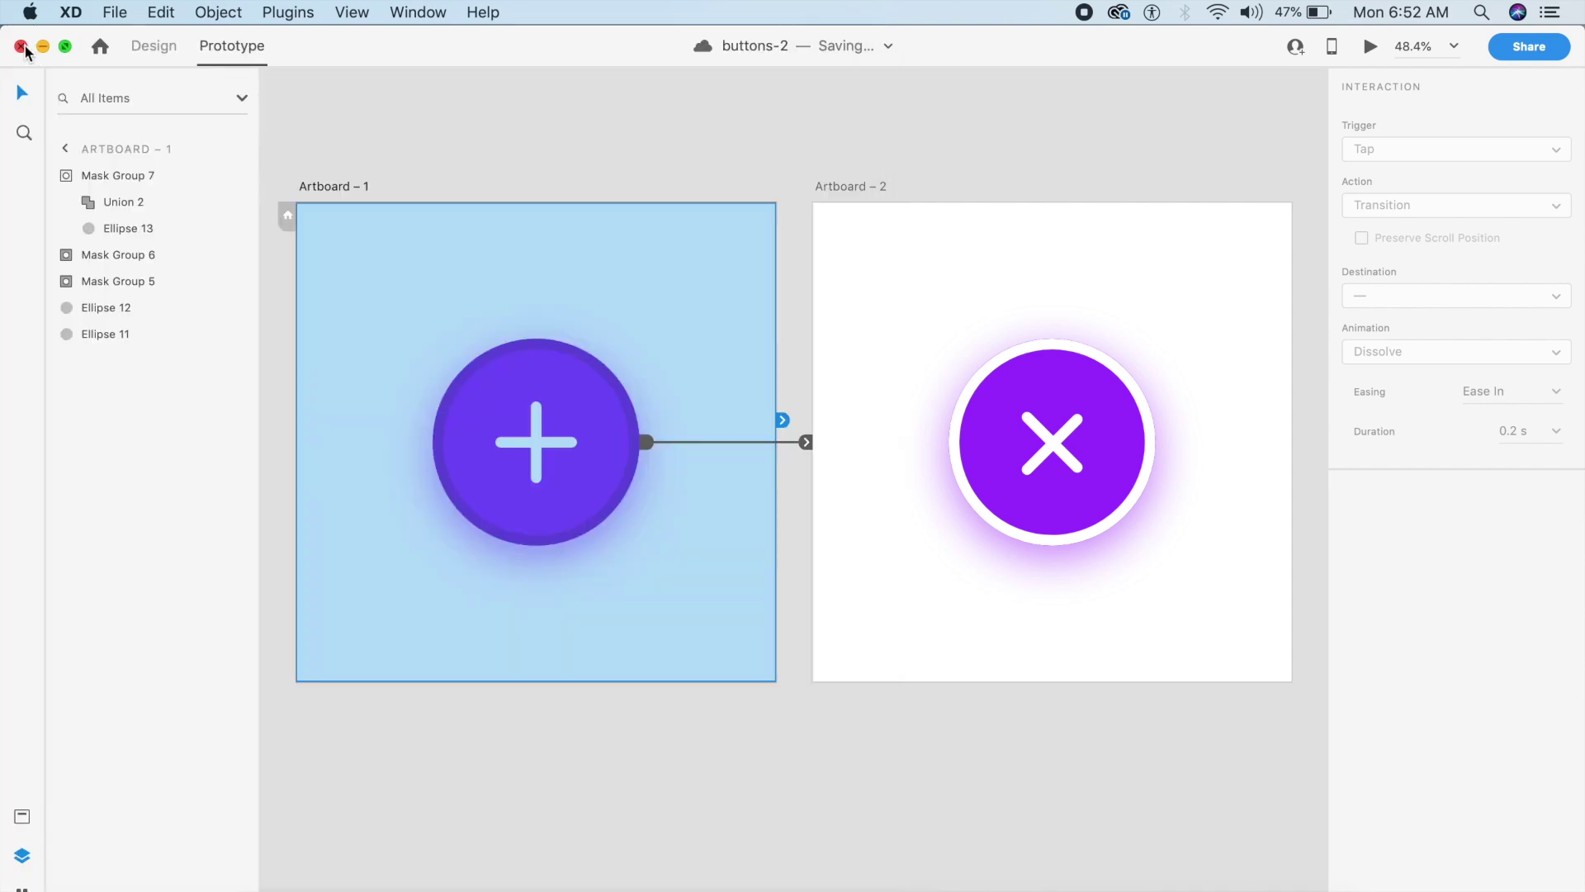
Link the purple circle on Artboard – 2 back to Artboard – 1
click(1083, 499)
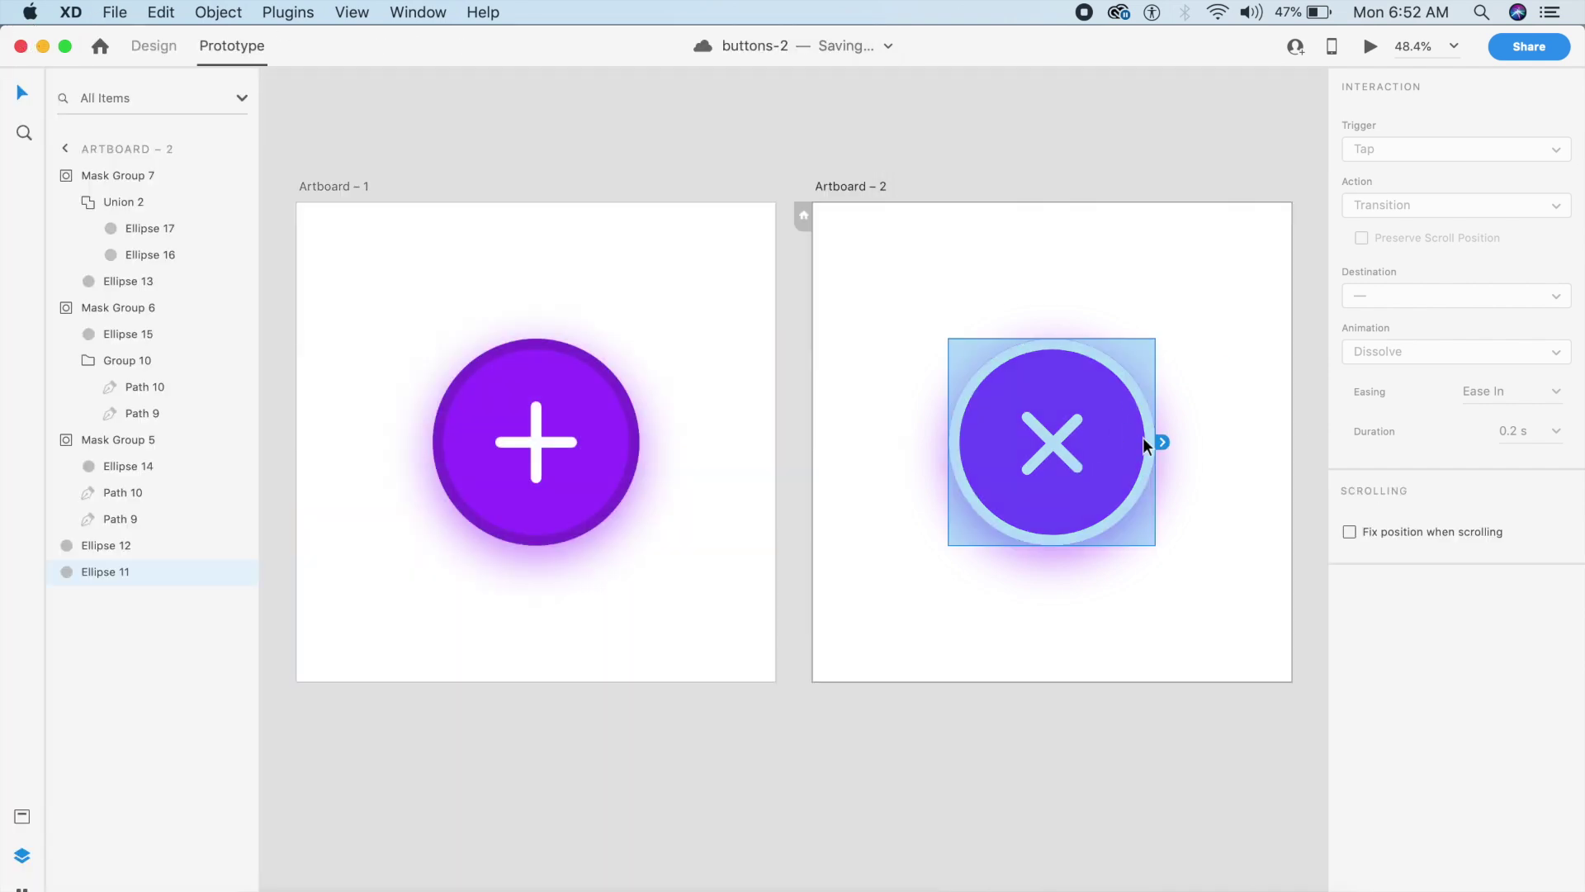
drag(1163, 442, 618, 473)
click(697, 312)
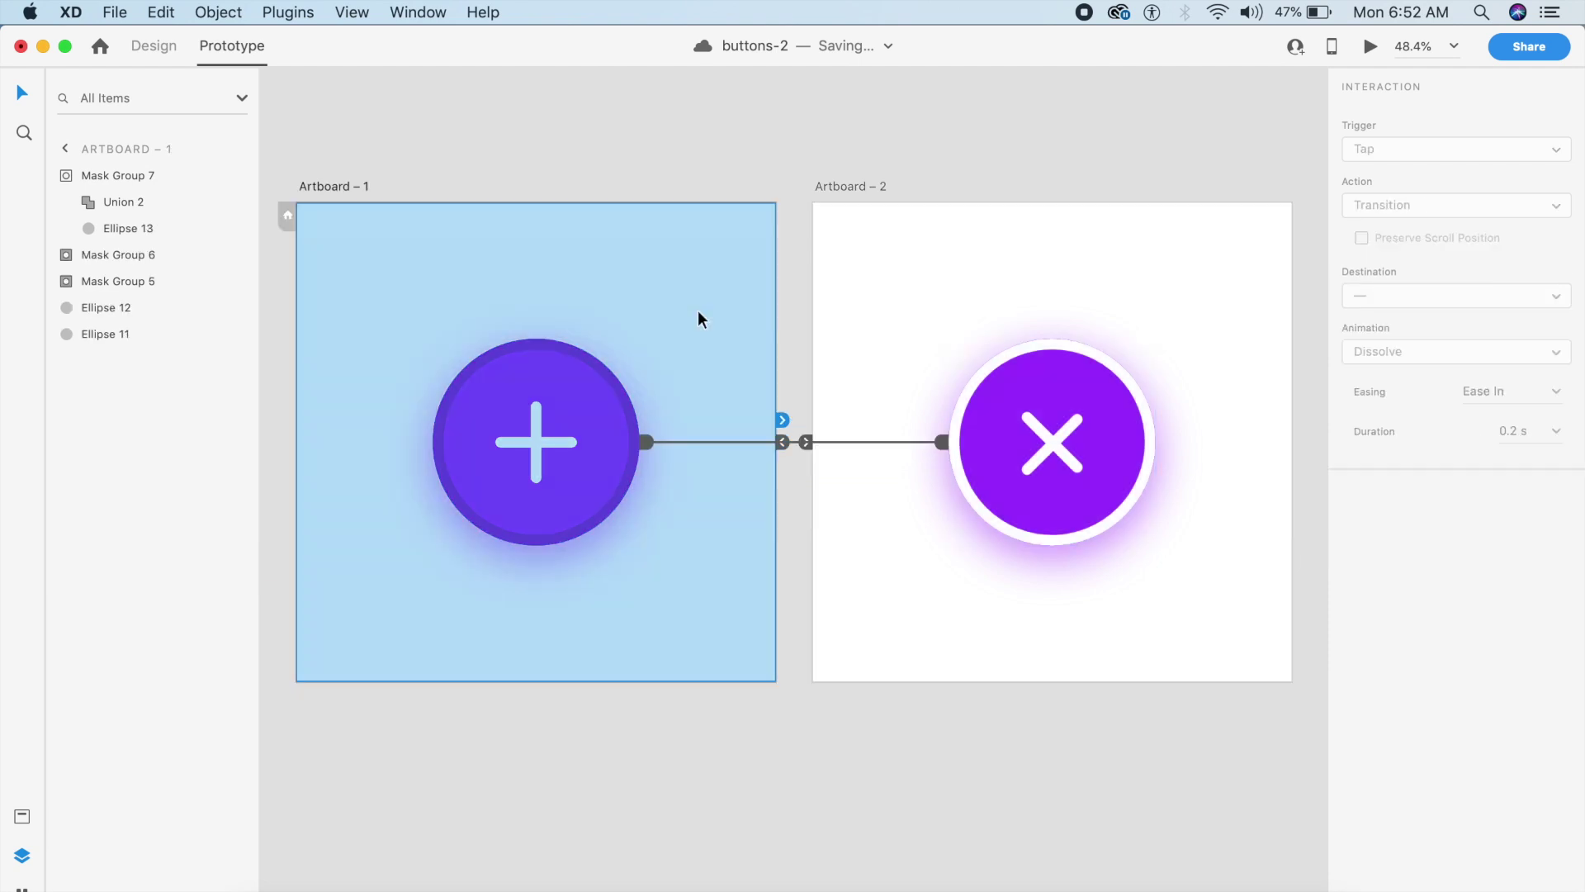
Preview the prototype again and test the button's animation in both directions
click(1373, 48)
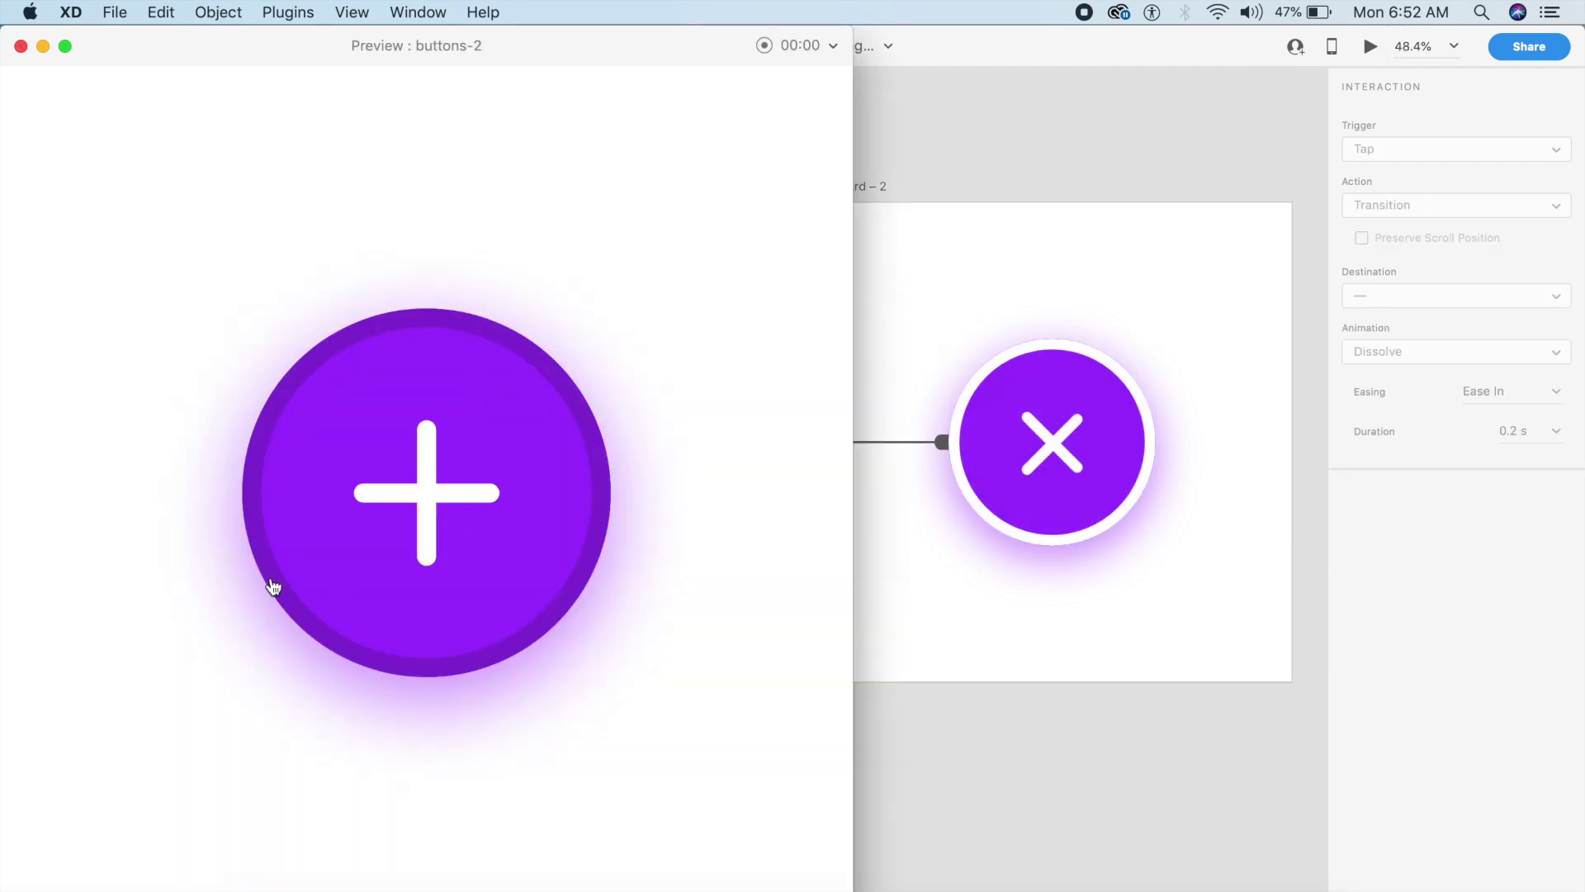
click(508, 479)
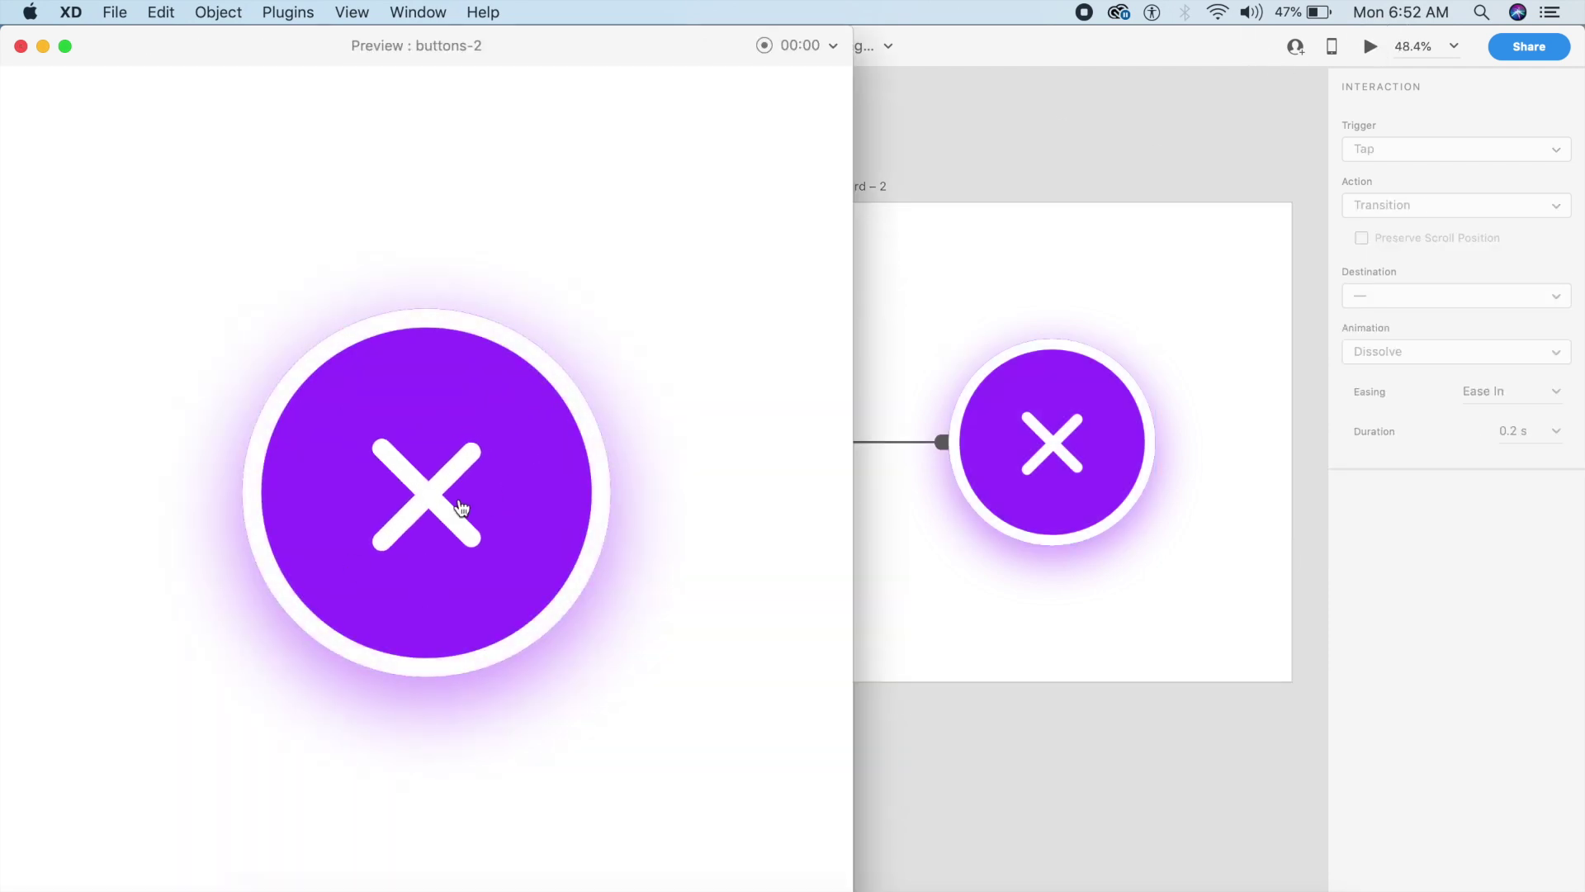
click(443, 498)
click(442, 499)
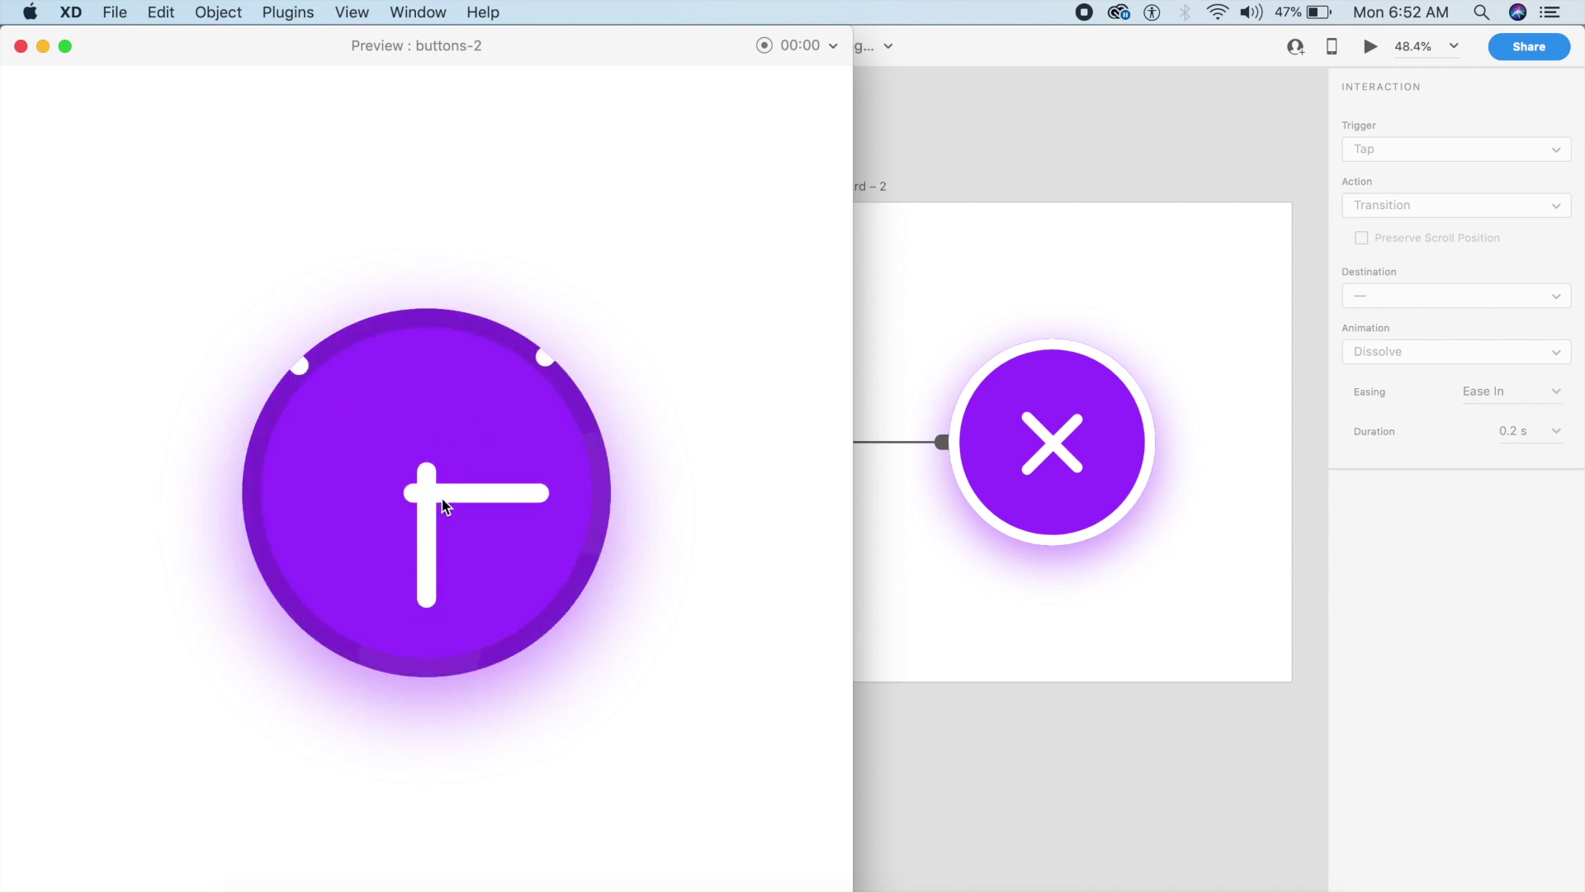
click(21, 45)
Return to design mode and draw a rectangle about 507 × 314 near the middle of the empty Artboard – 3
scroll(693, 286, down, 10)
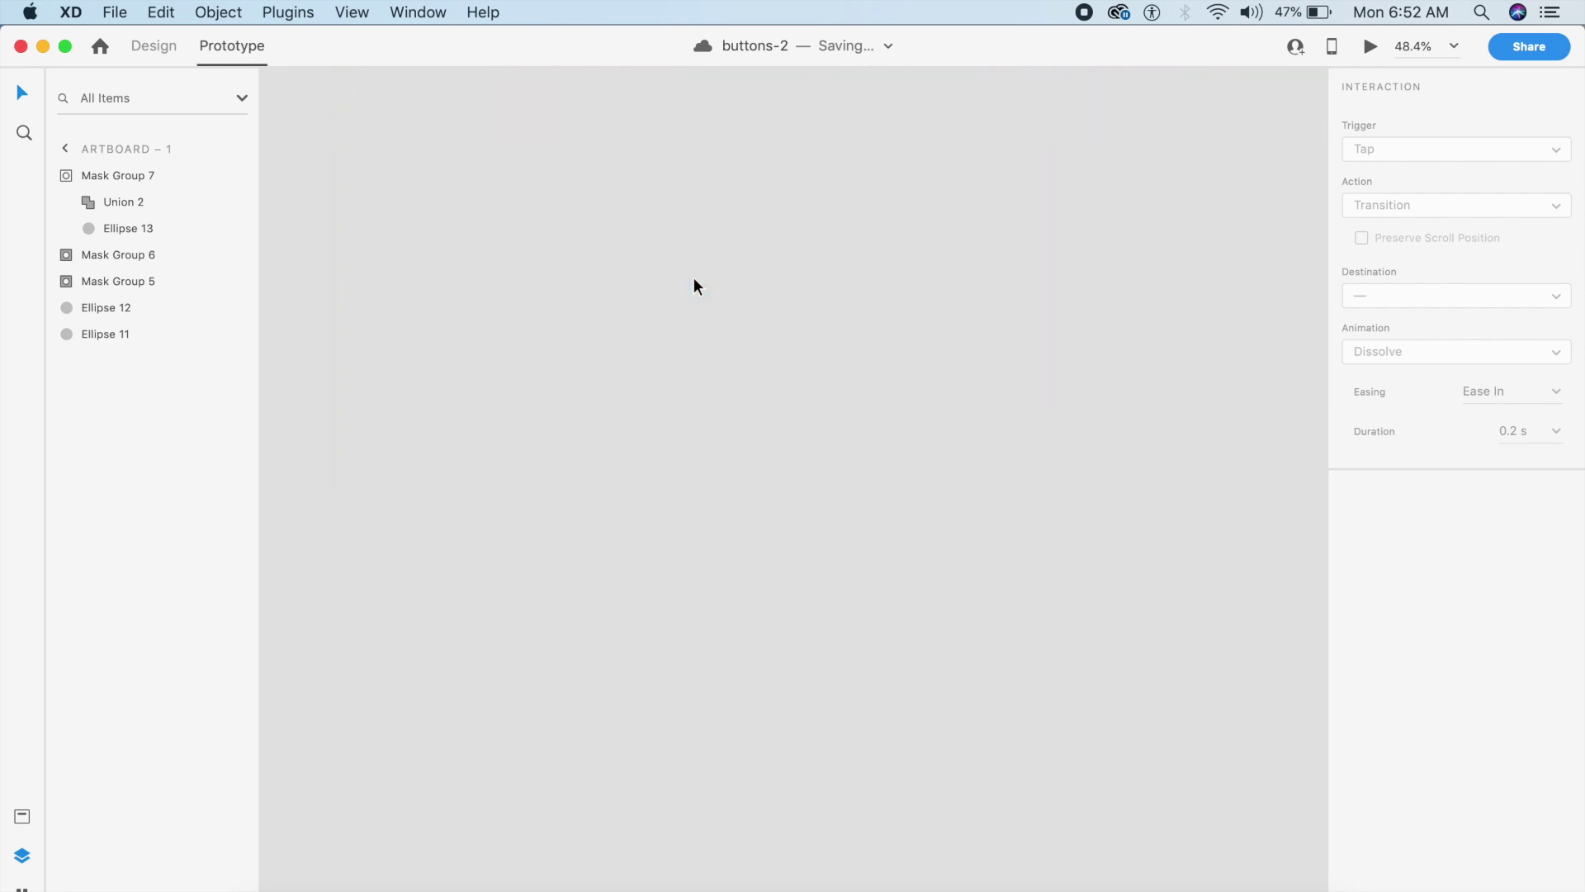
click(155, 49)
scroll(520, 219, up, 10)
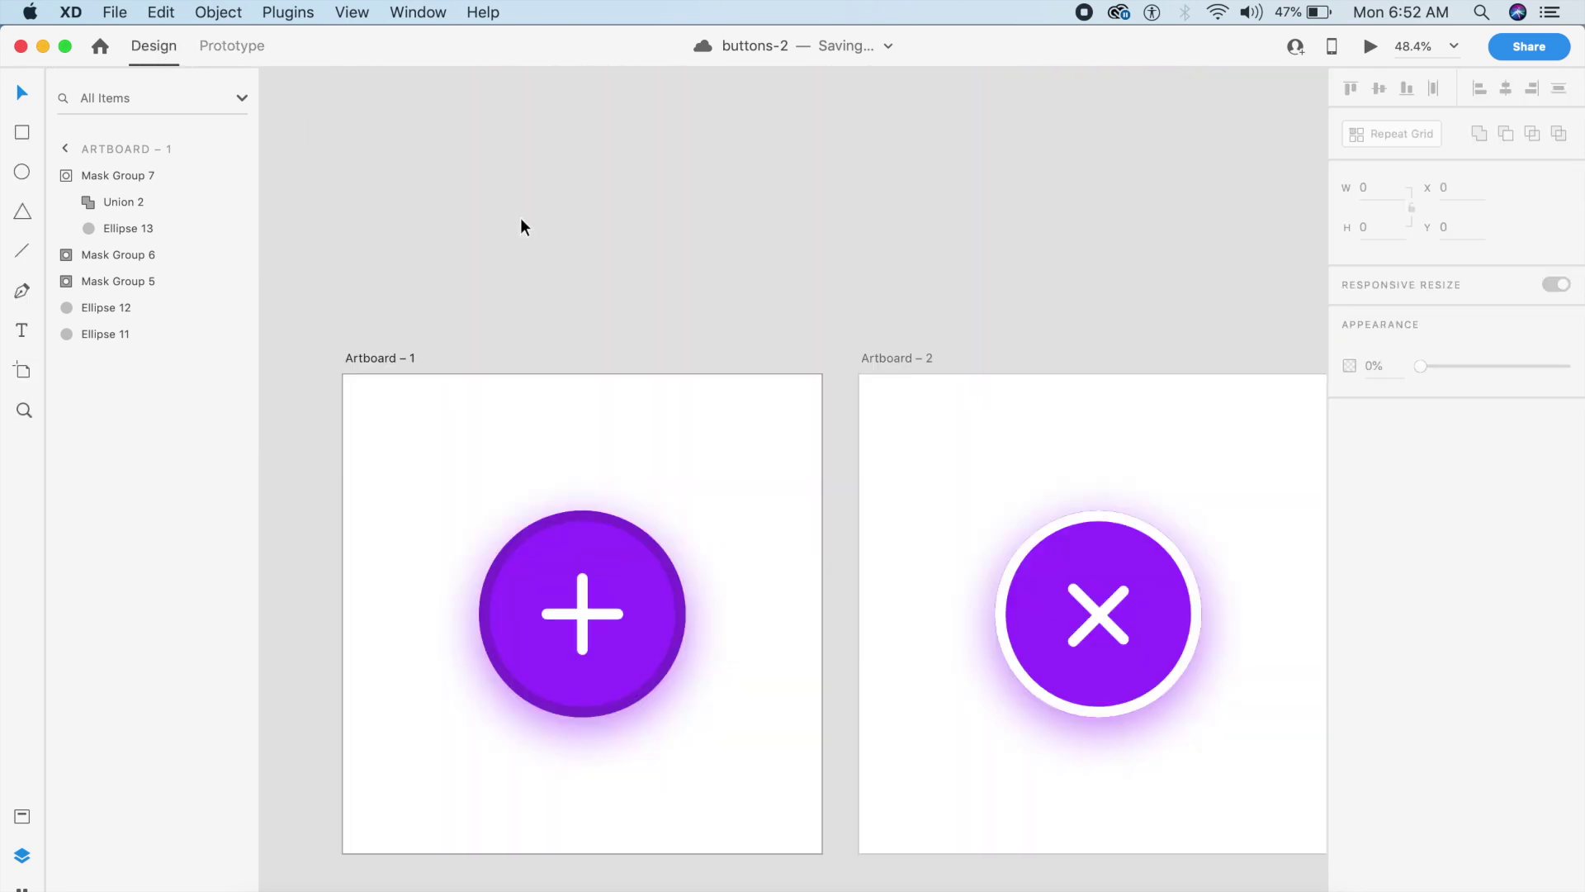
click(413, 339)
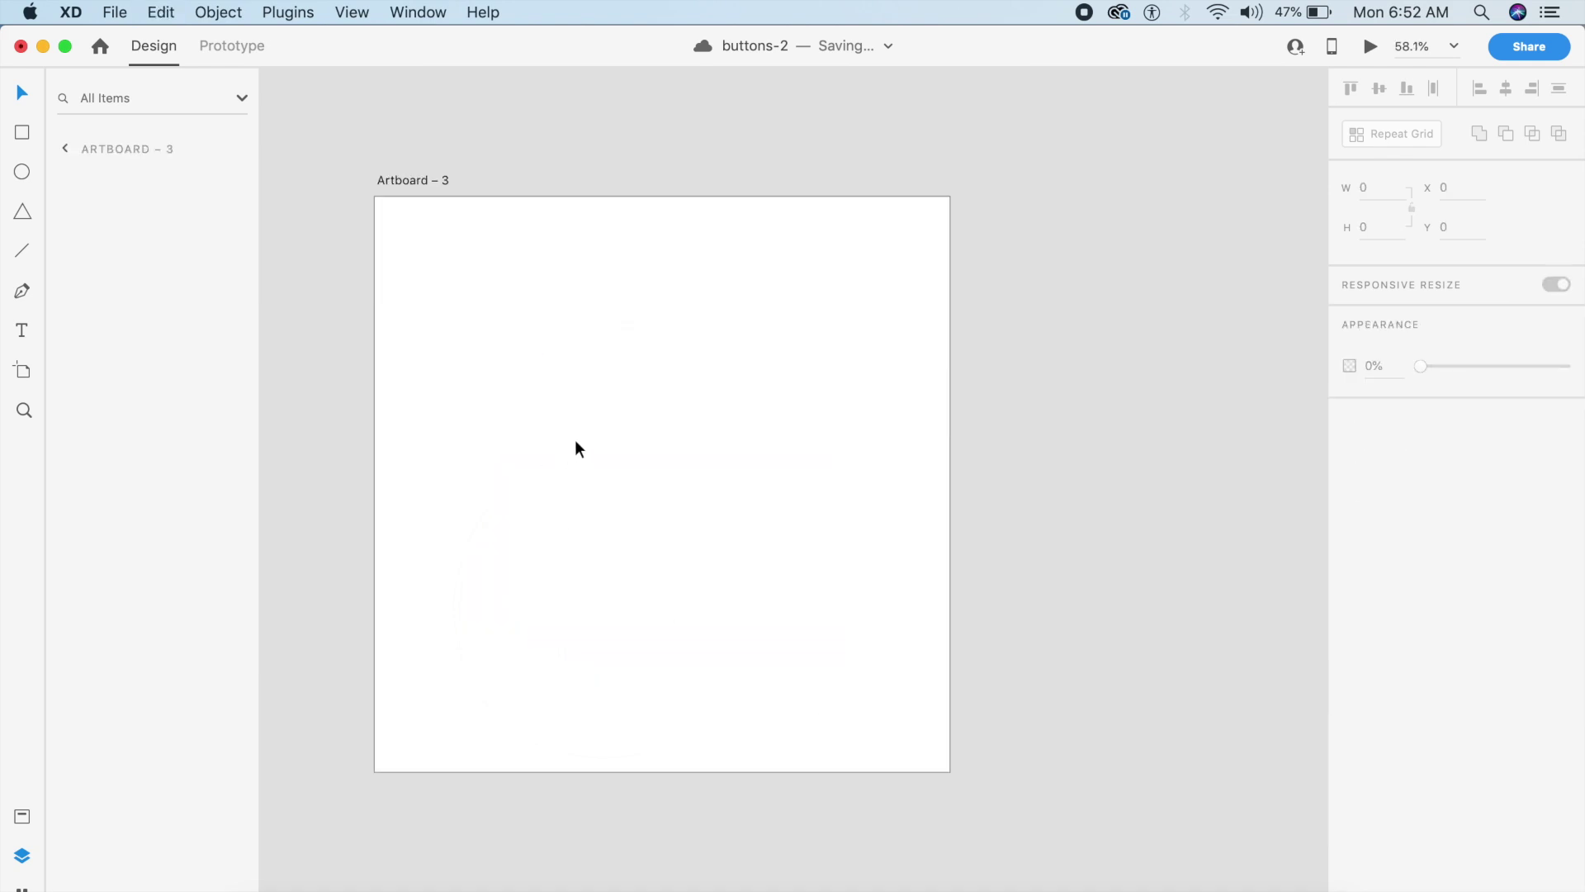
key(r)
drag(511, 405, 834, 602)
key(Escape)
drag(760, 559, 748, 537)
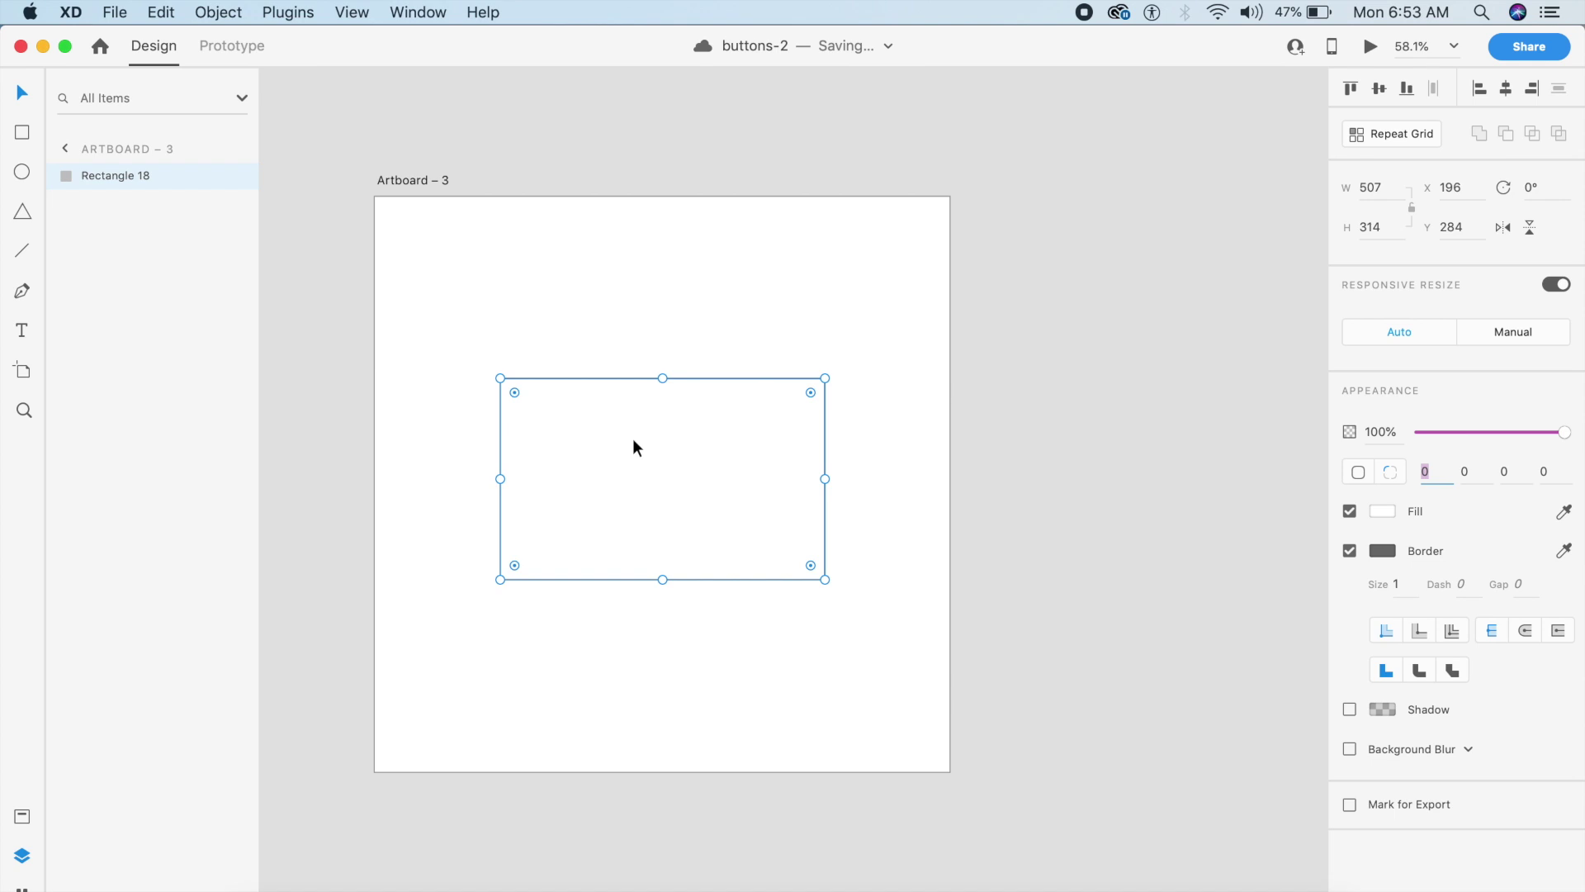
Round only the rectangle's top-left and bottom-right corners to a radius of 500 to form a leaf shape
text(500)
key(Return)
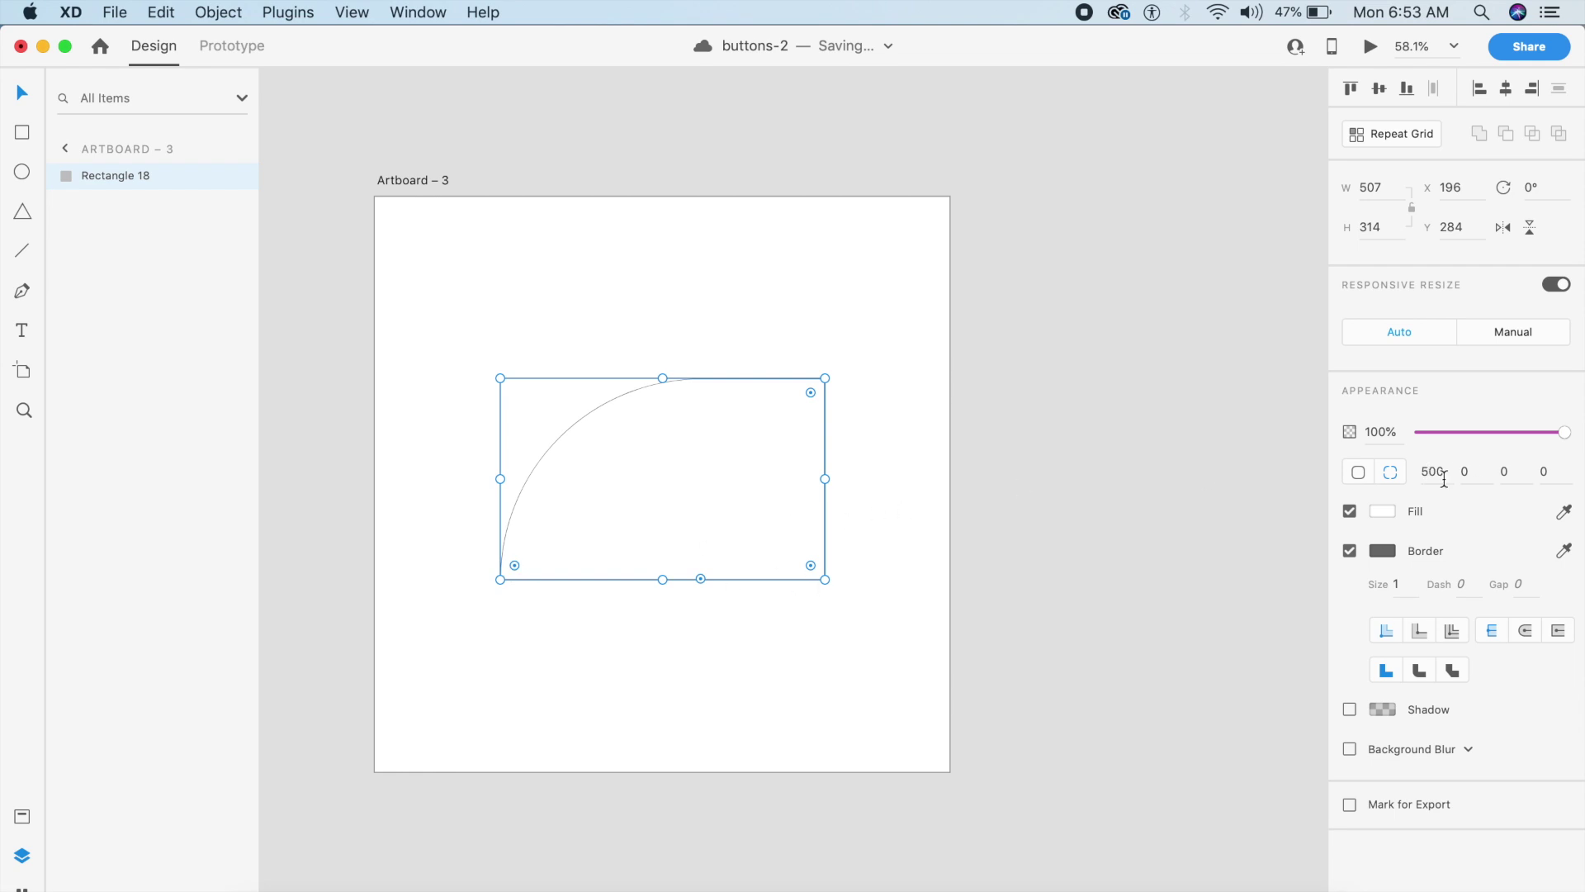
click(1514, 482)
text(500)
key(Return)
click(928, 588)
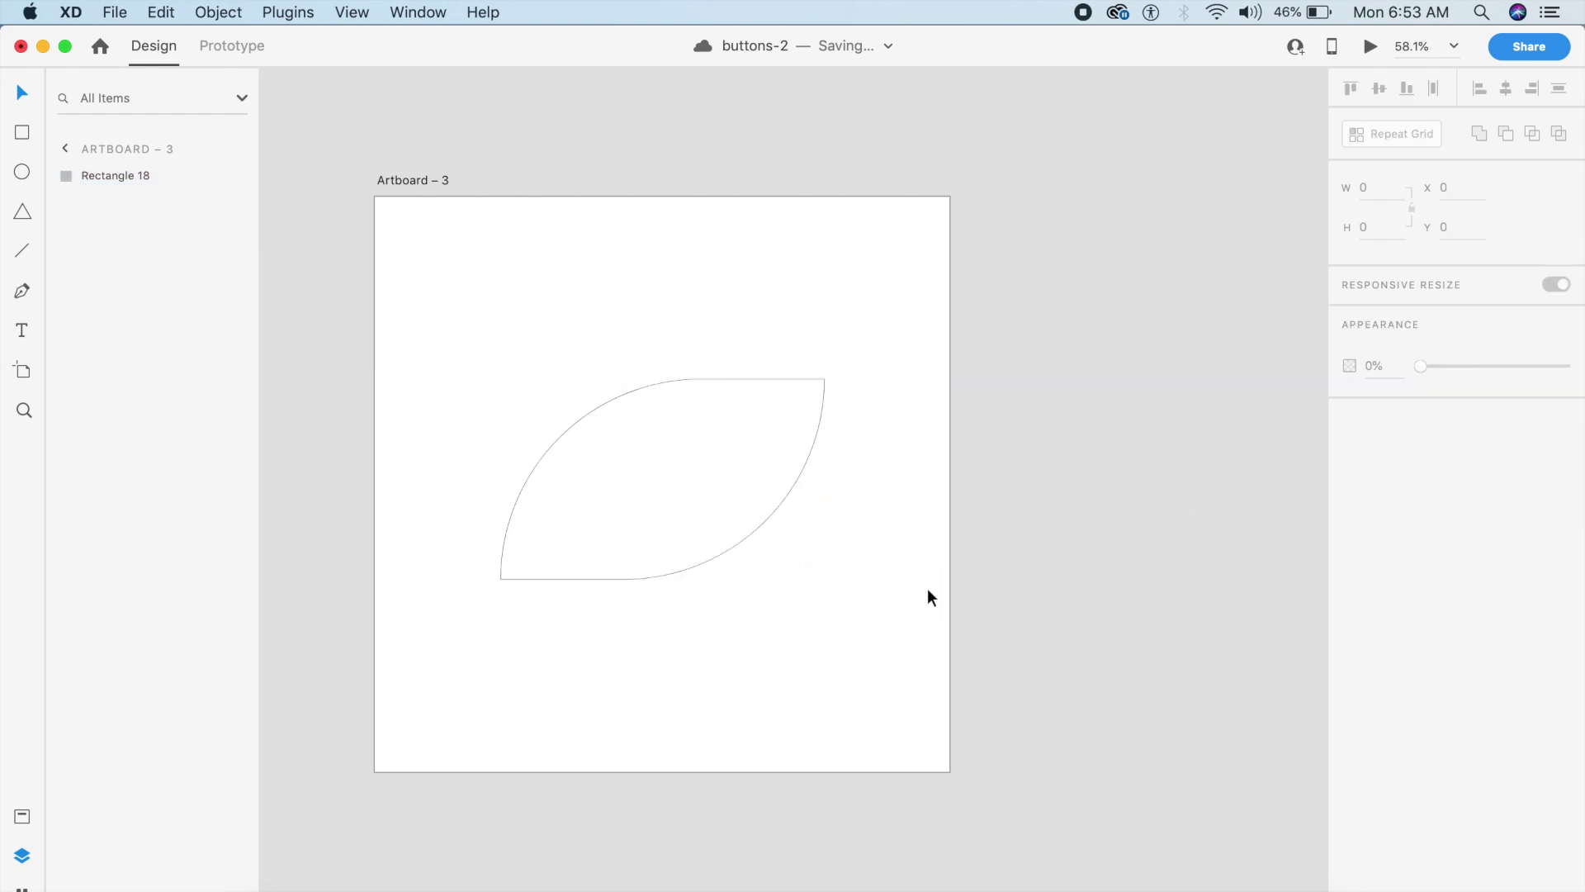
click(672, 538)
click(975, 662)
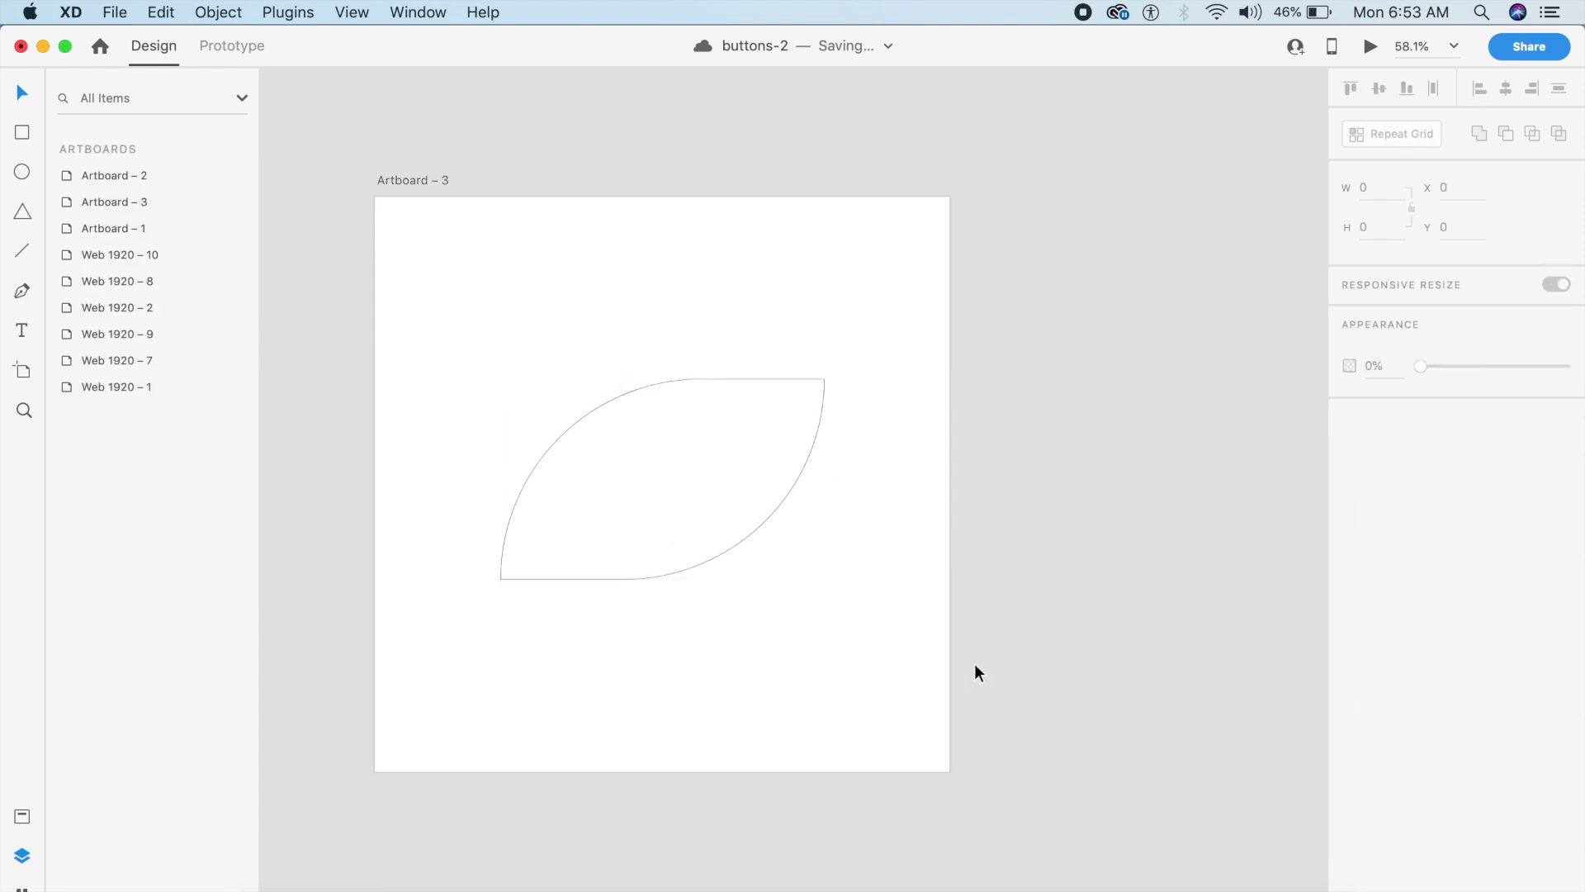
Remove the leaf shape's border and fill it with bright green
click(658, 488)
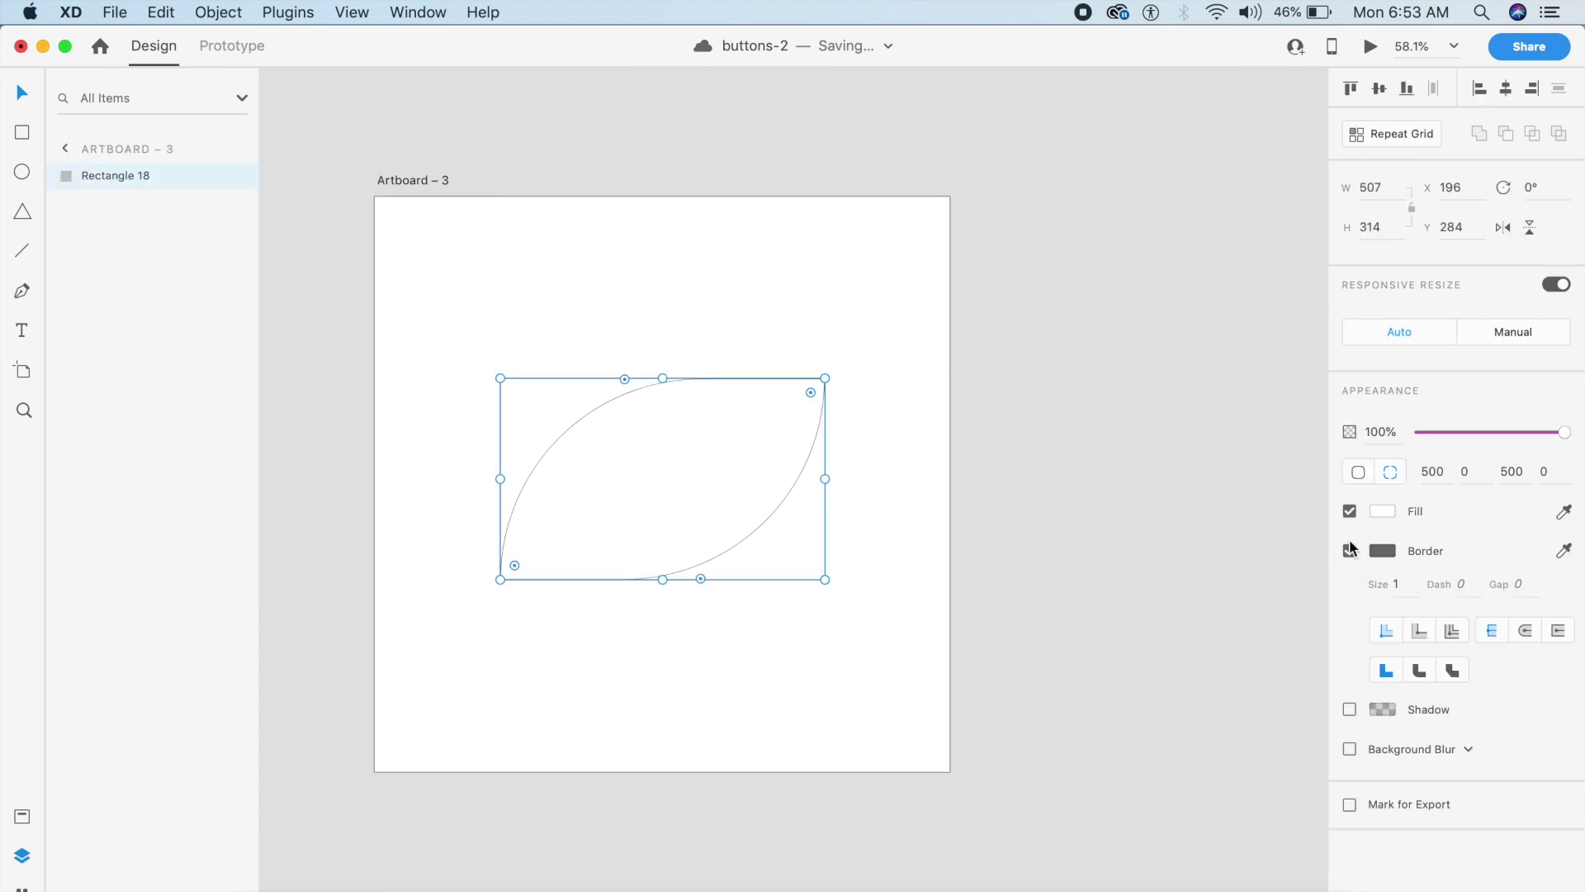
click(1350, 551)
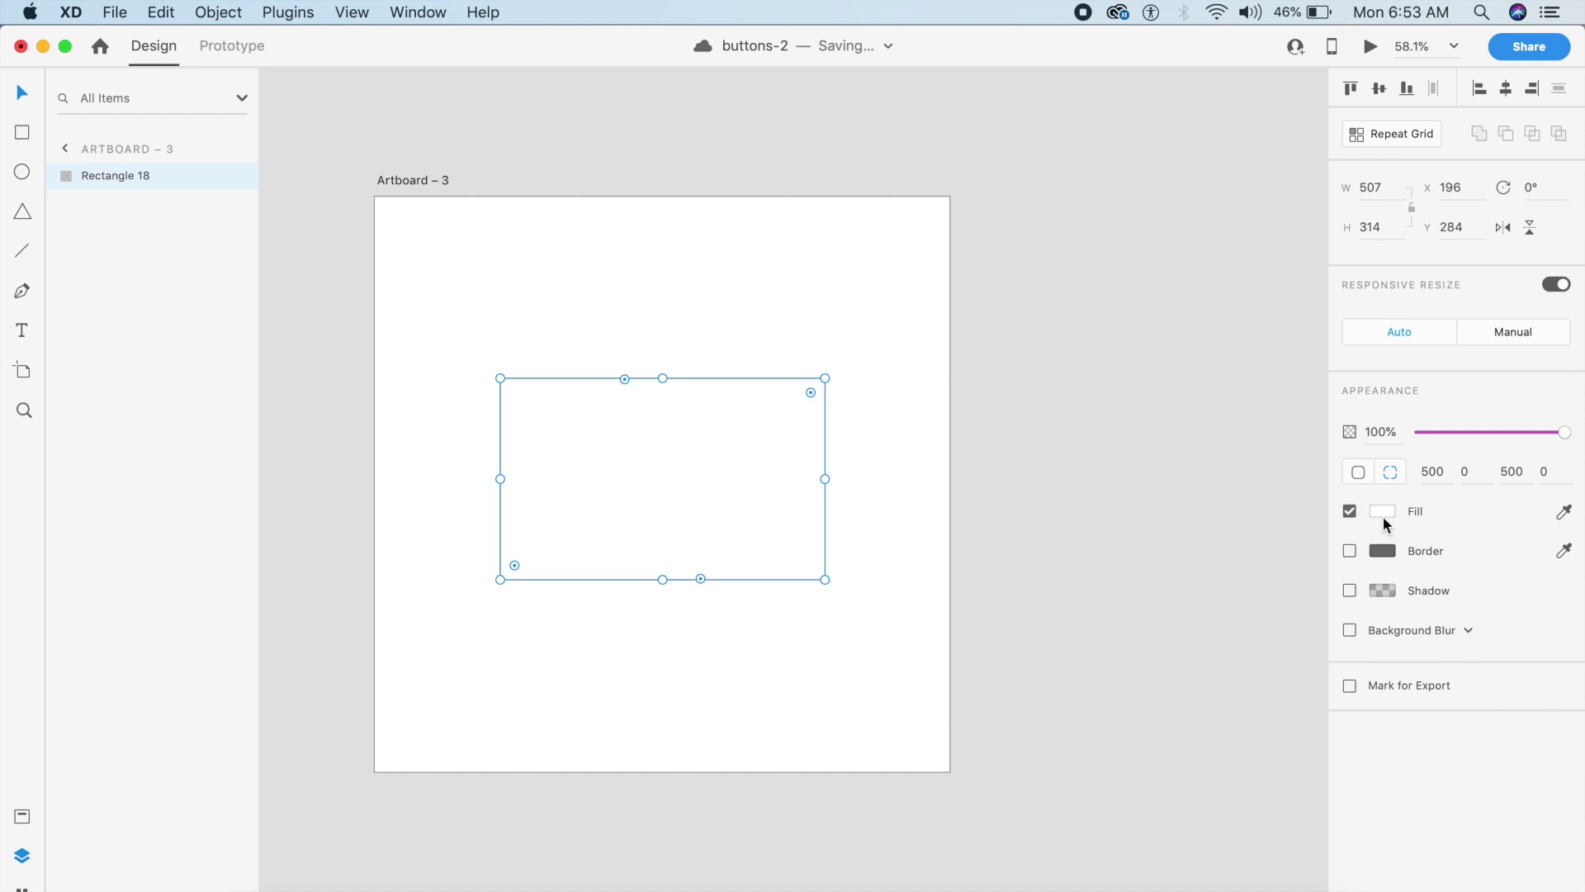
click(1383, 514)
drag(1306, 505, 1310, 519)
drag(1278, 450, 1278, 436)
click(664, 576)
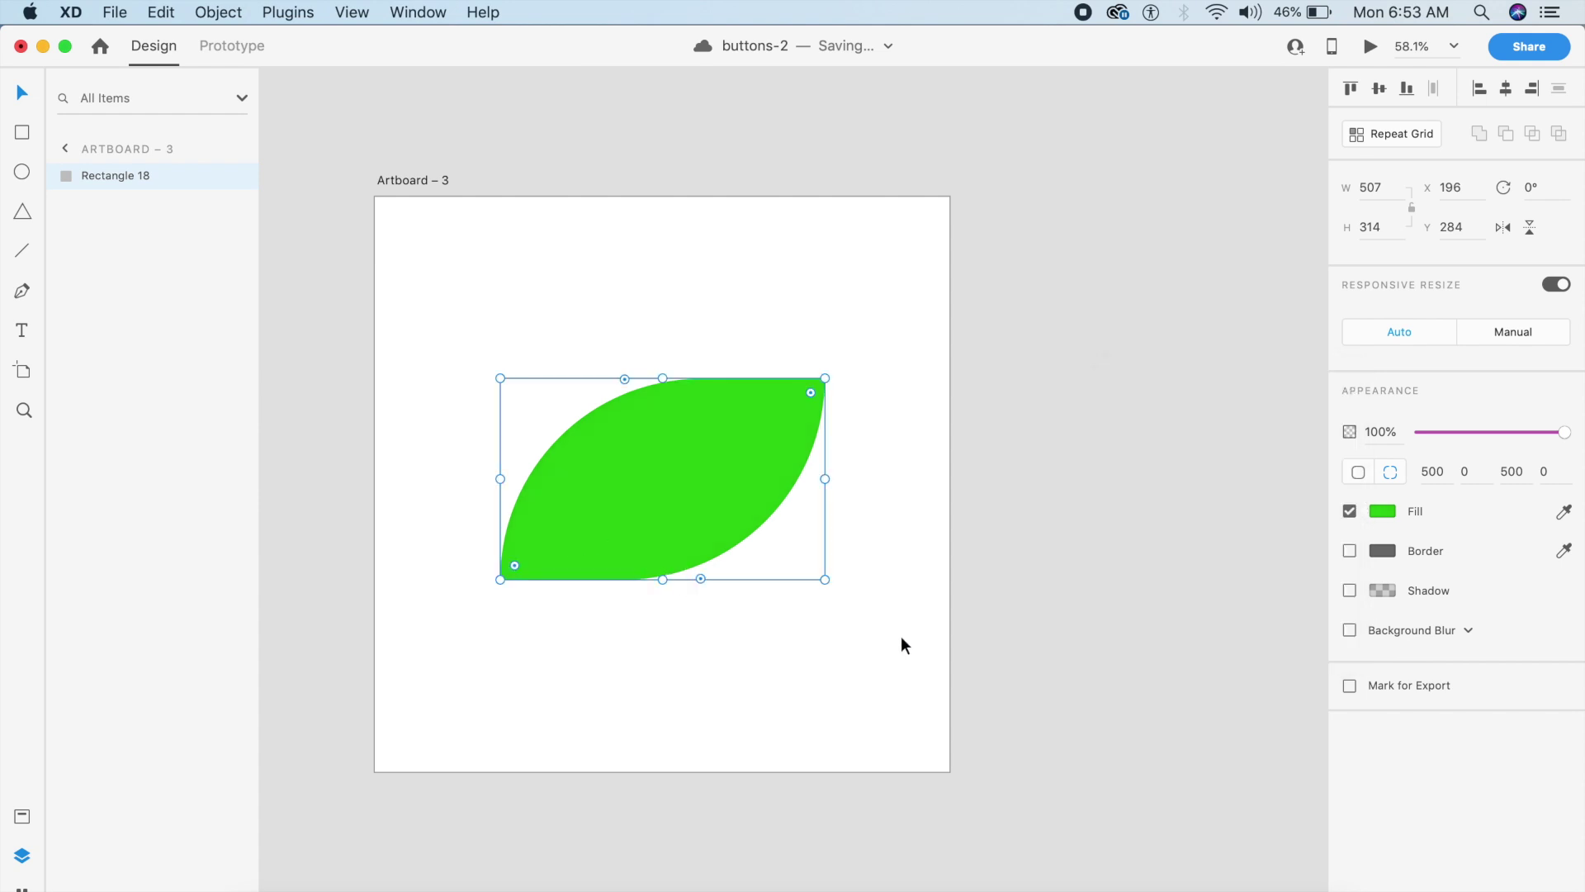
click(899, 637)
Add a shadow to the leaf shape, sampling its green and darkening it to #1F910A at 50% opacity
click(636, 524)
click(1348, 592)
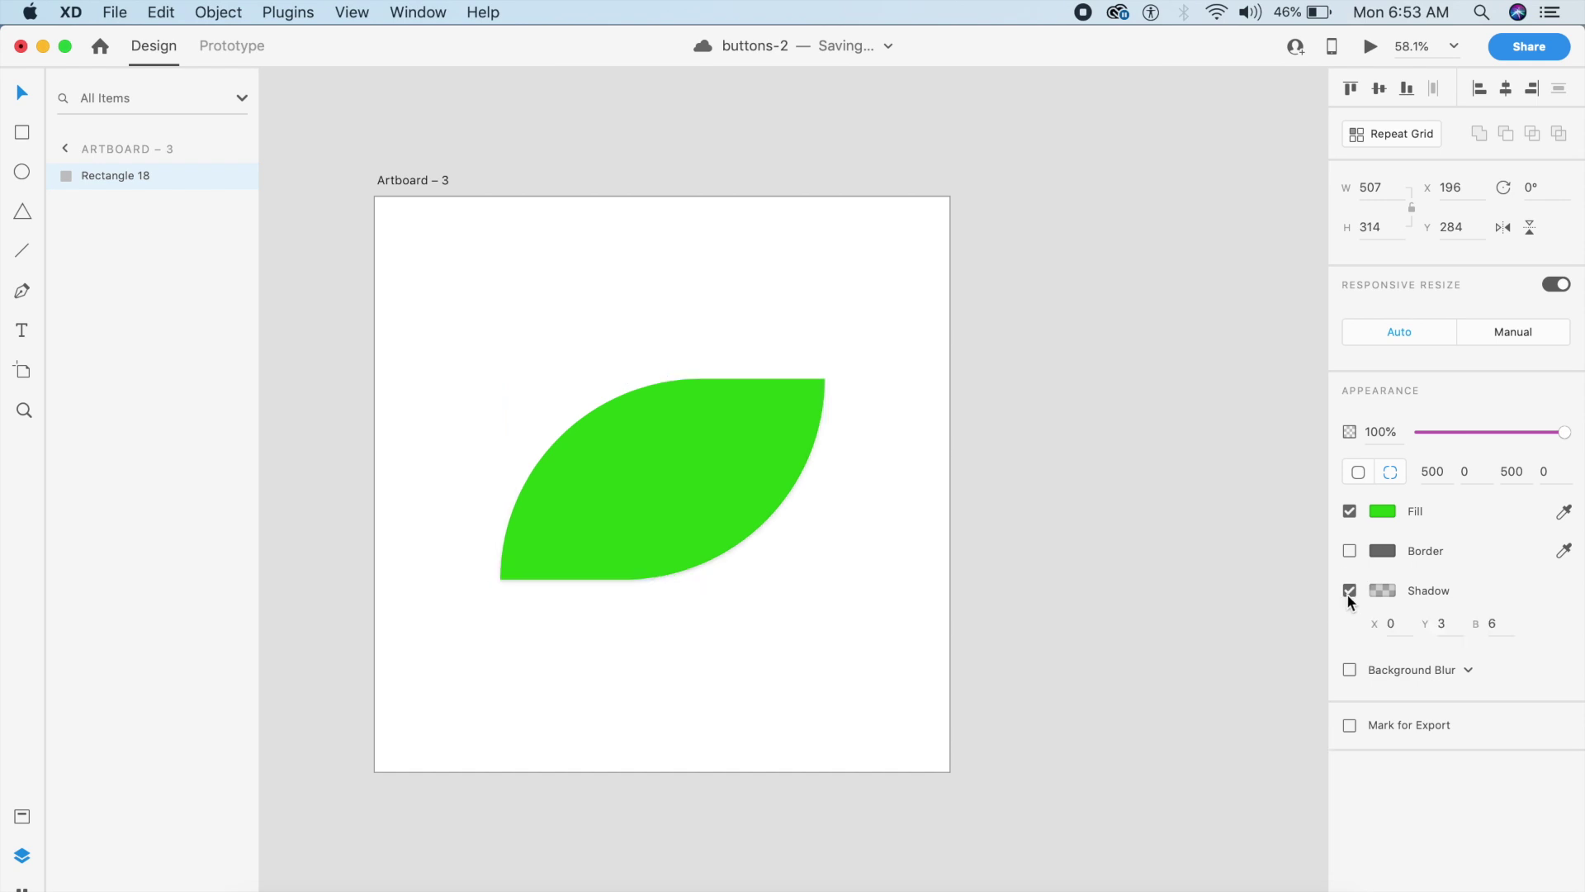
click(1375, 591)
click(1337, 664)
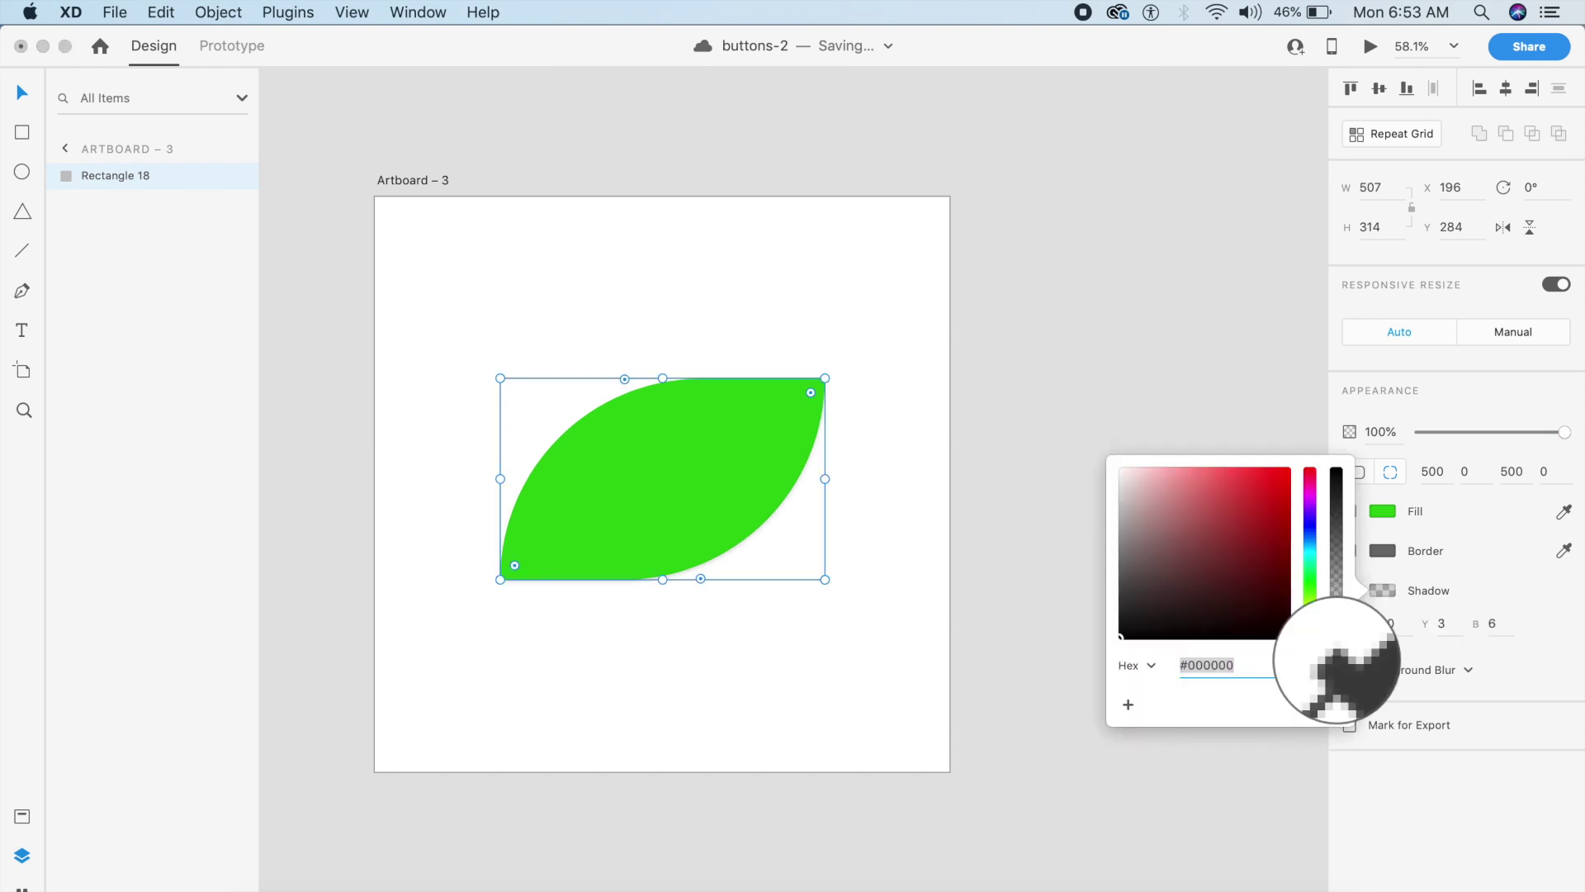
click(697, 488)
drag(1266, 545, 1279, 542)
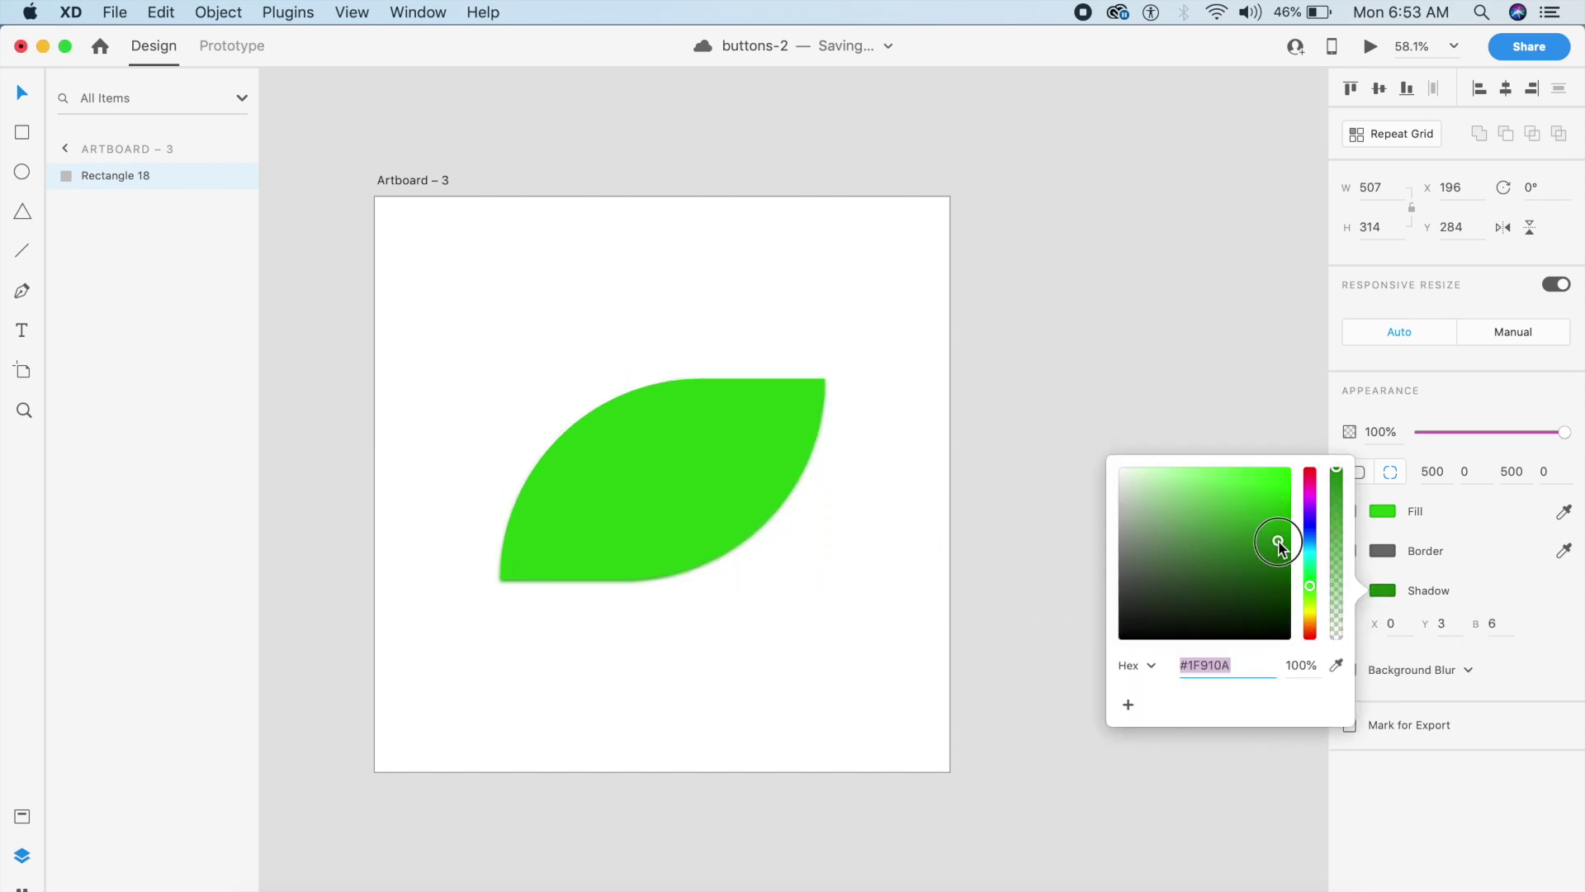
click(1307, 661)
text(50)
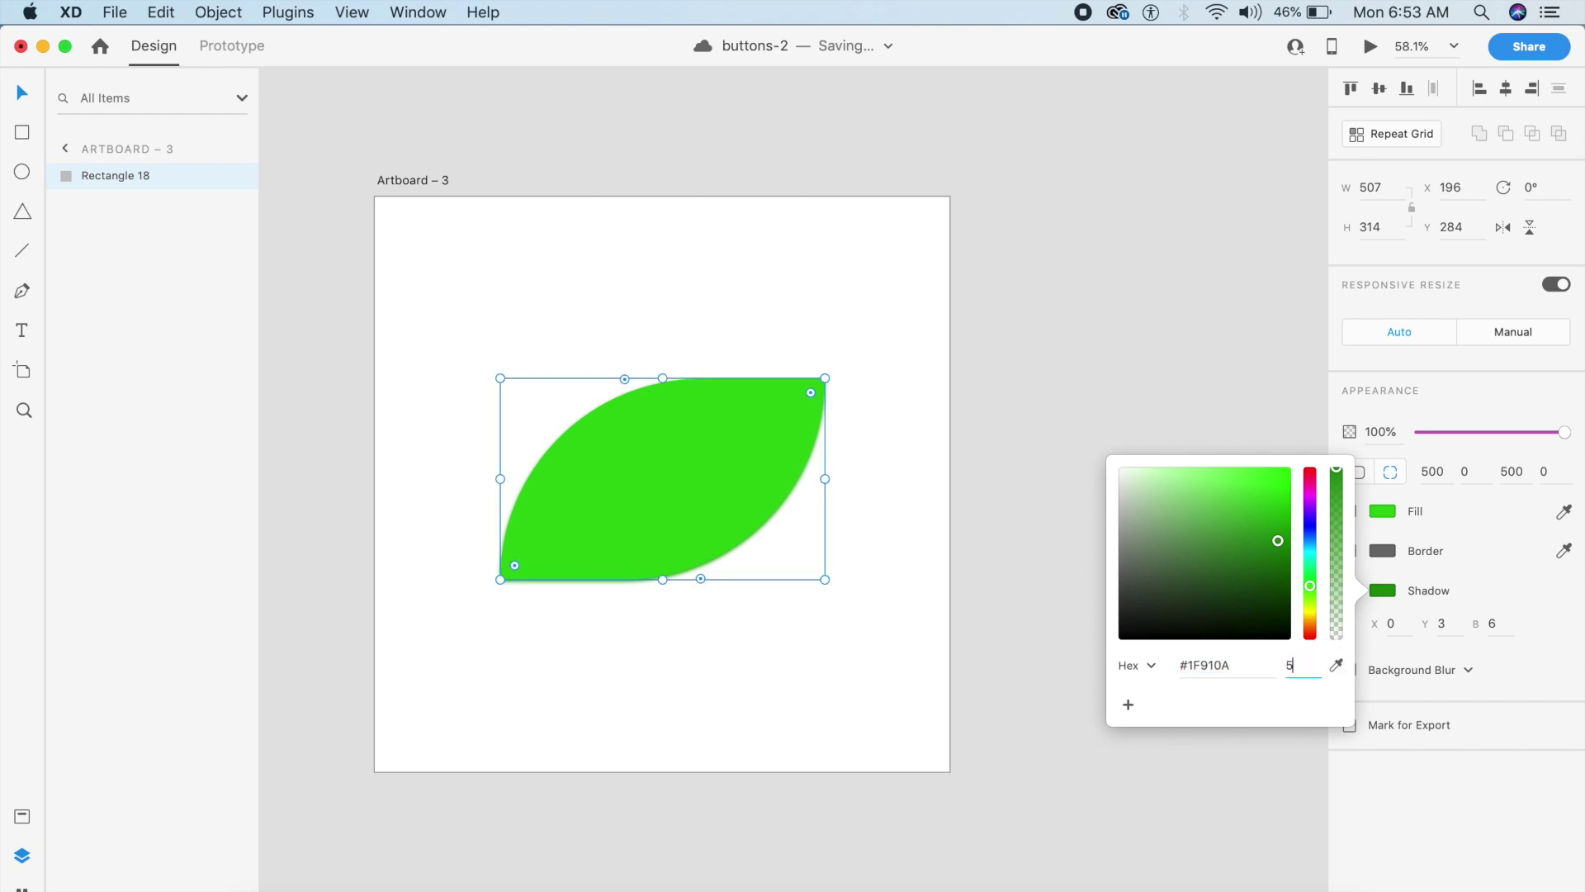
key(Return)
Try a Y offset of 24 and a blur of 80 for the leaf shape's shadow
click(1442, 623)
text(24)
click(1500, 623)
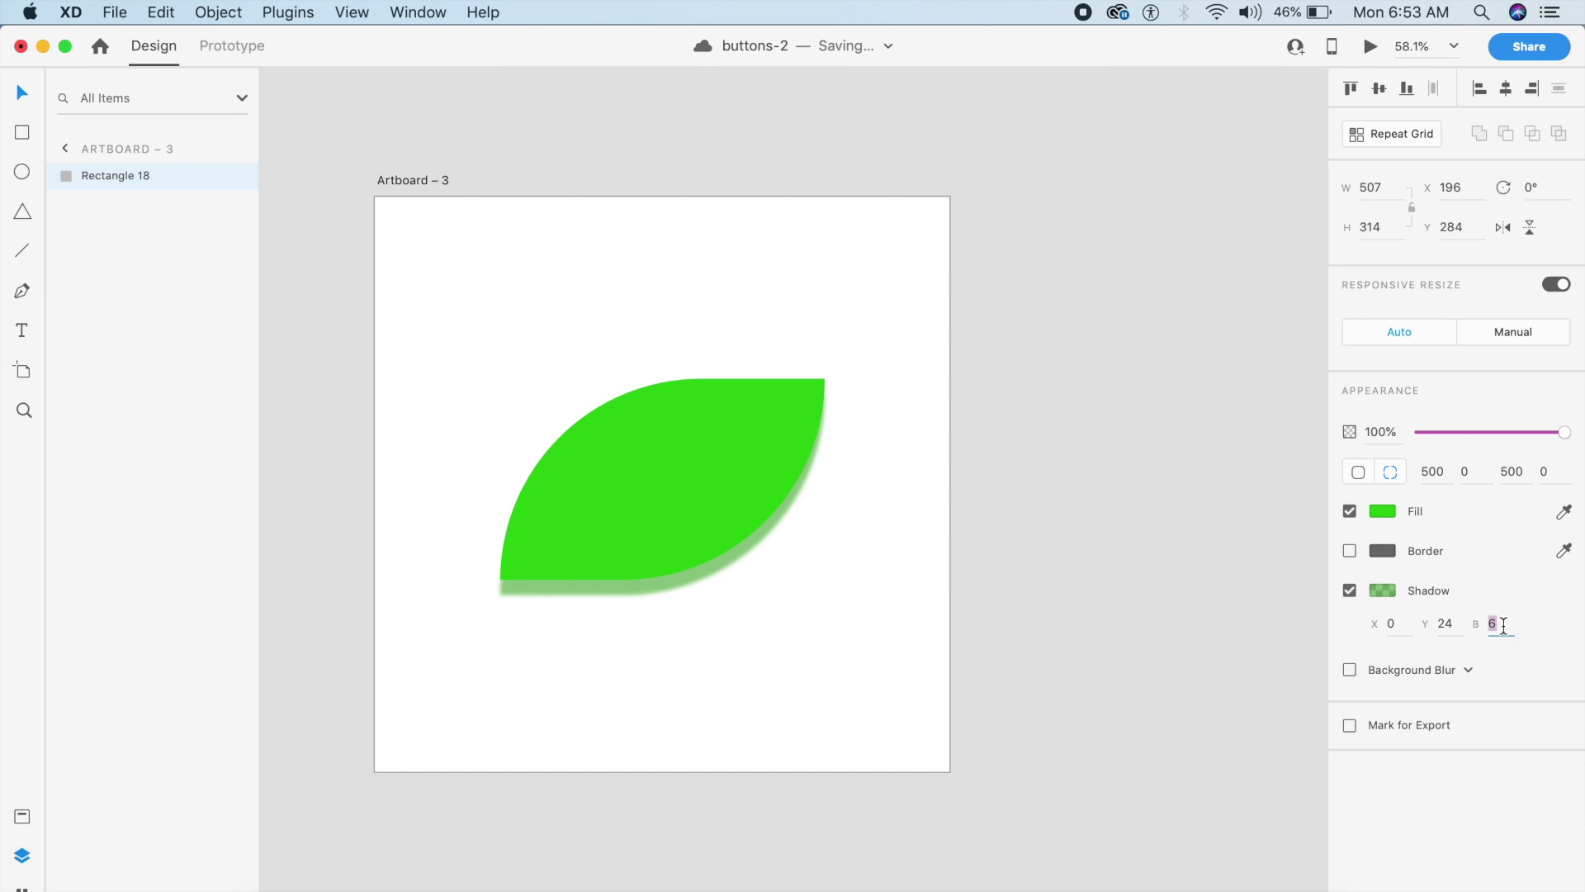
text(80)
key(Return)
Set the leaf shape's shadow to a Y offset of 12 and a blur of 40
click(1445, 623)
text(12)
key(Return)
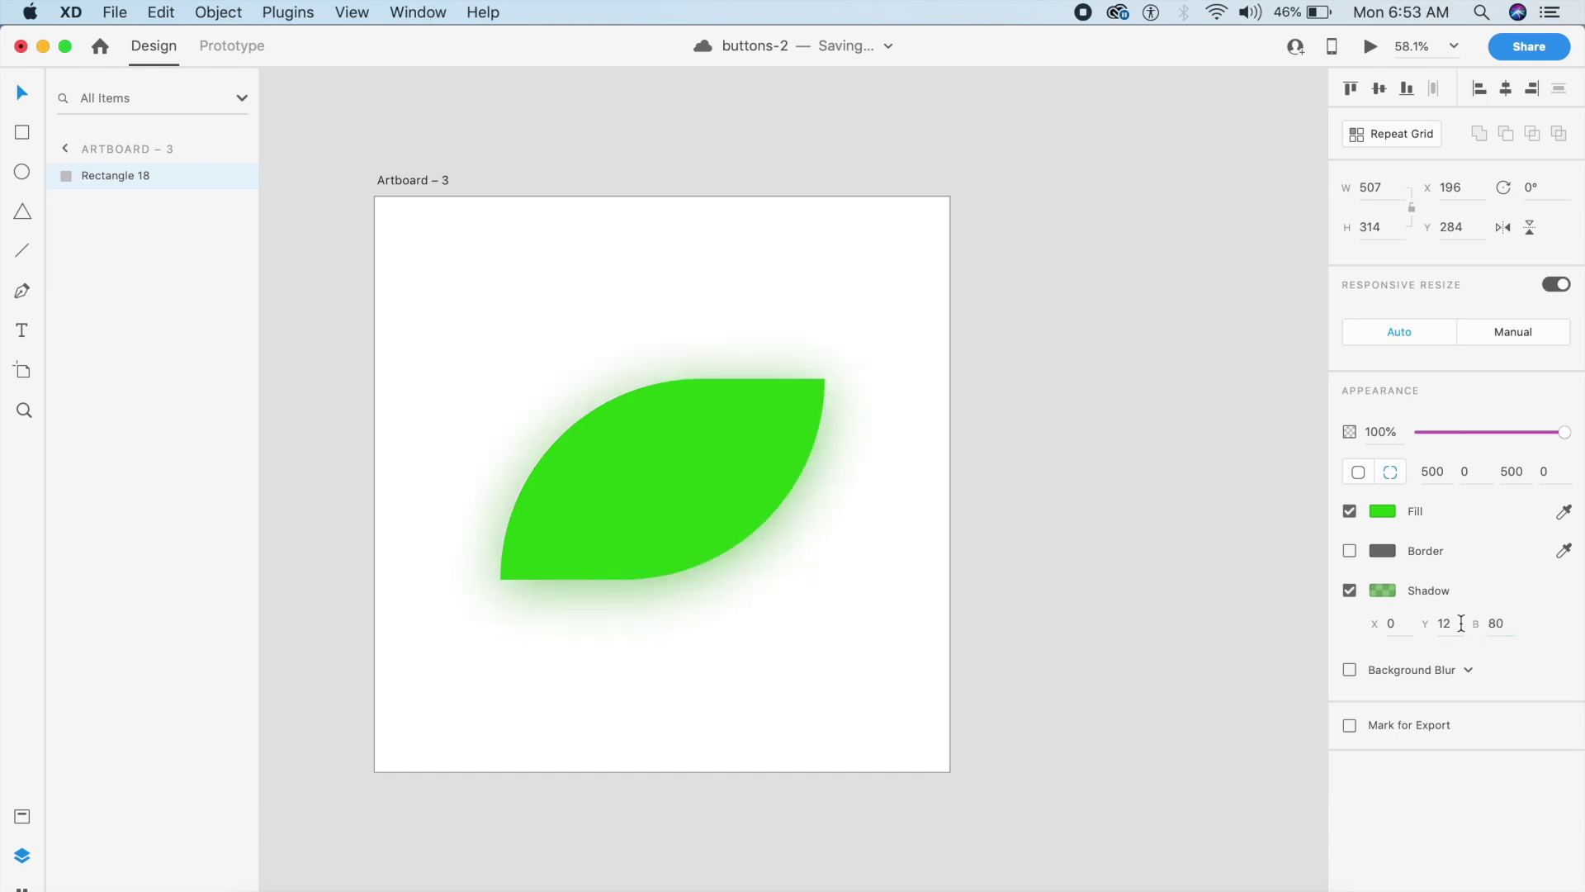
click(1497, 623)
text(40)
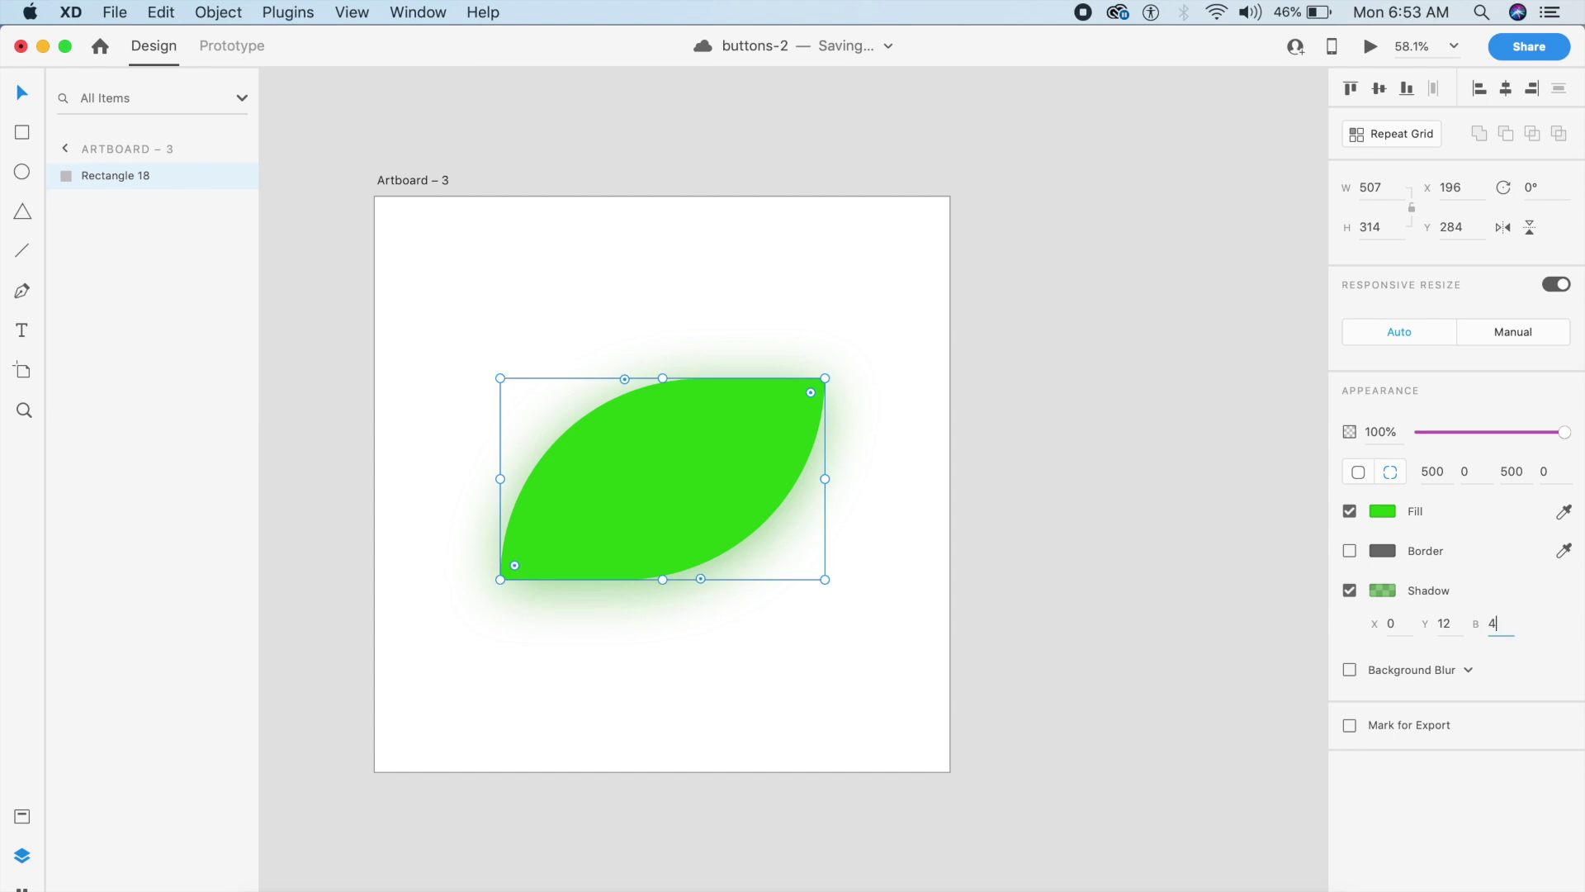
key(Return)
click(1184, 547)
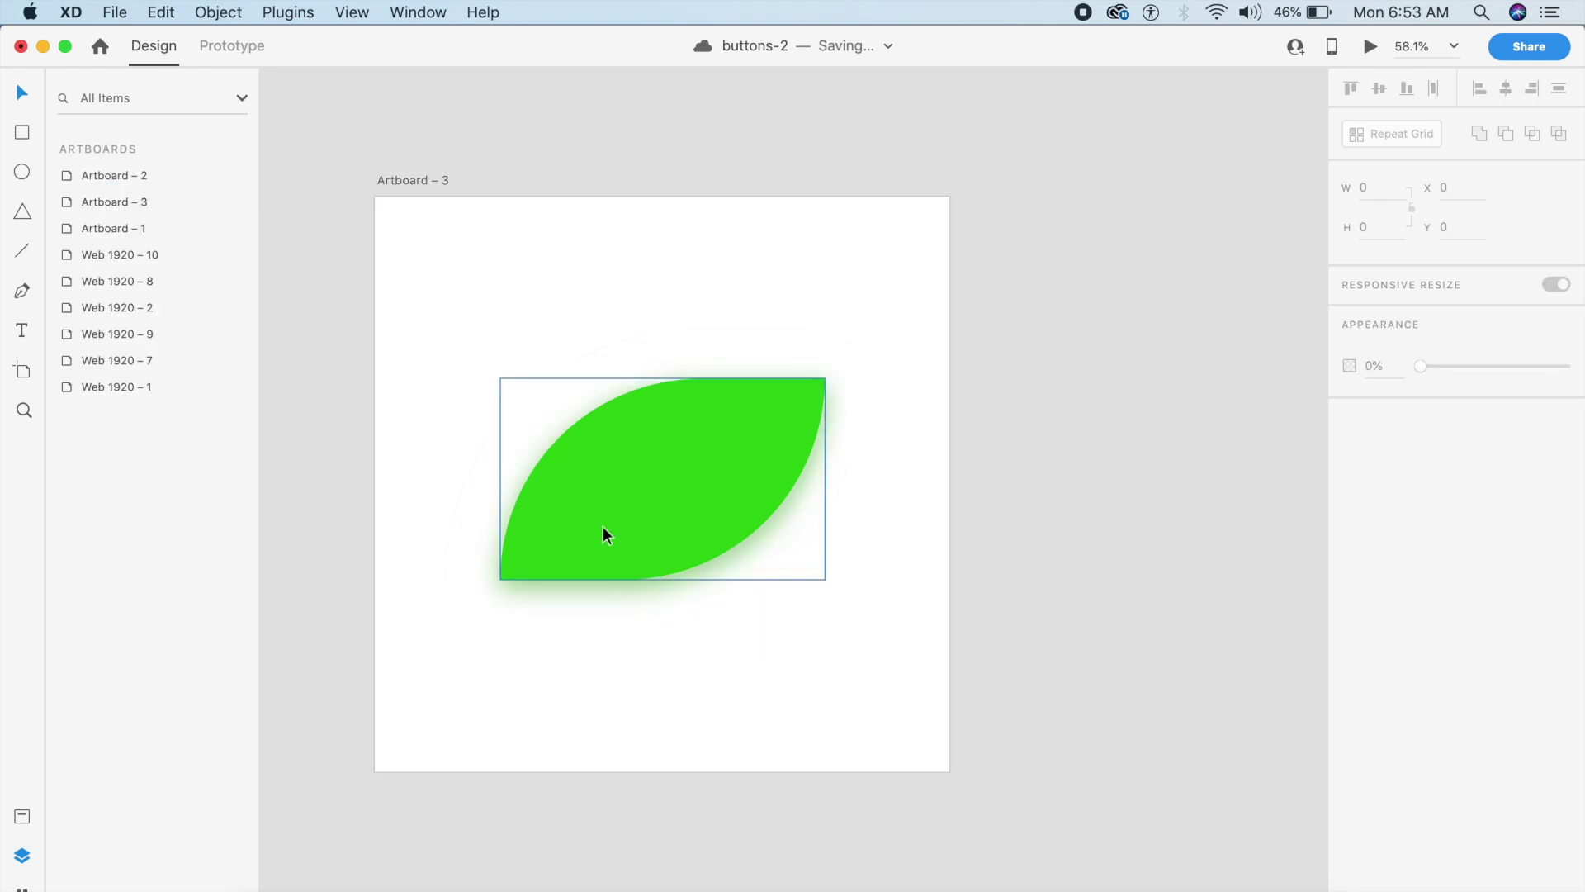
Duplicate the leaf repeatedly, rotating the copies to -15°, -30° and -45°, and stack them over the original leaf
drag(602, 527, 618, 616)
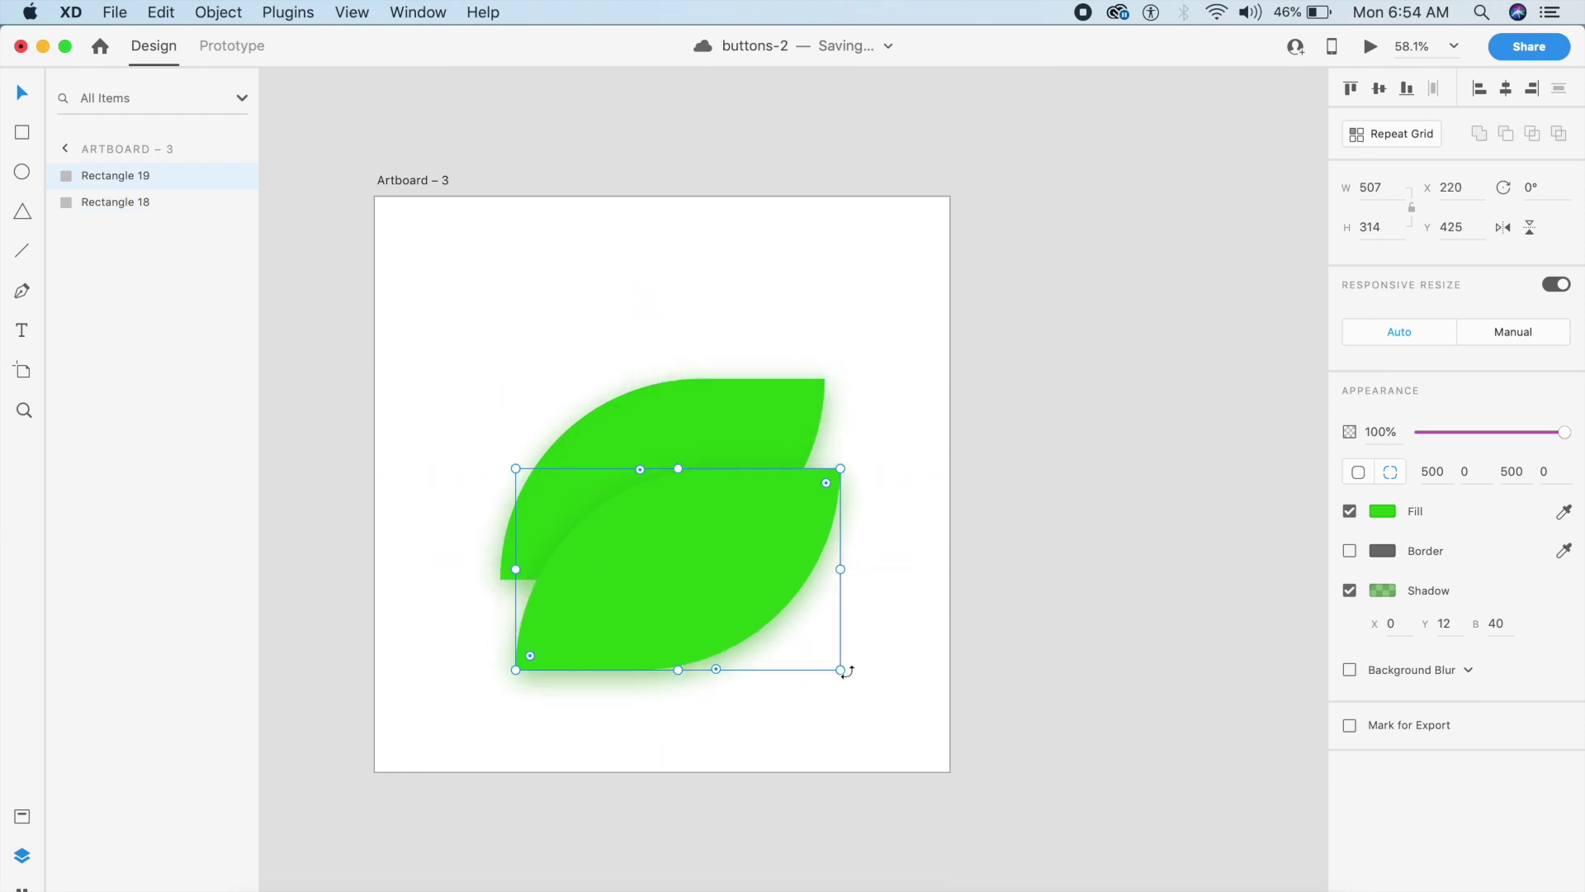
drag(844, 671, 870, 634)
drag(693, 615, 722, 691)
drag(893, 708, 889, 658)
drag(766, 661, 822, 649)
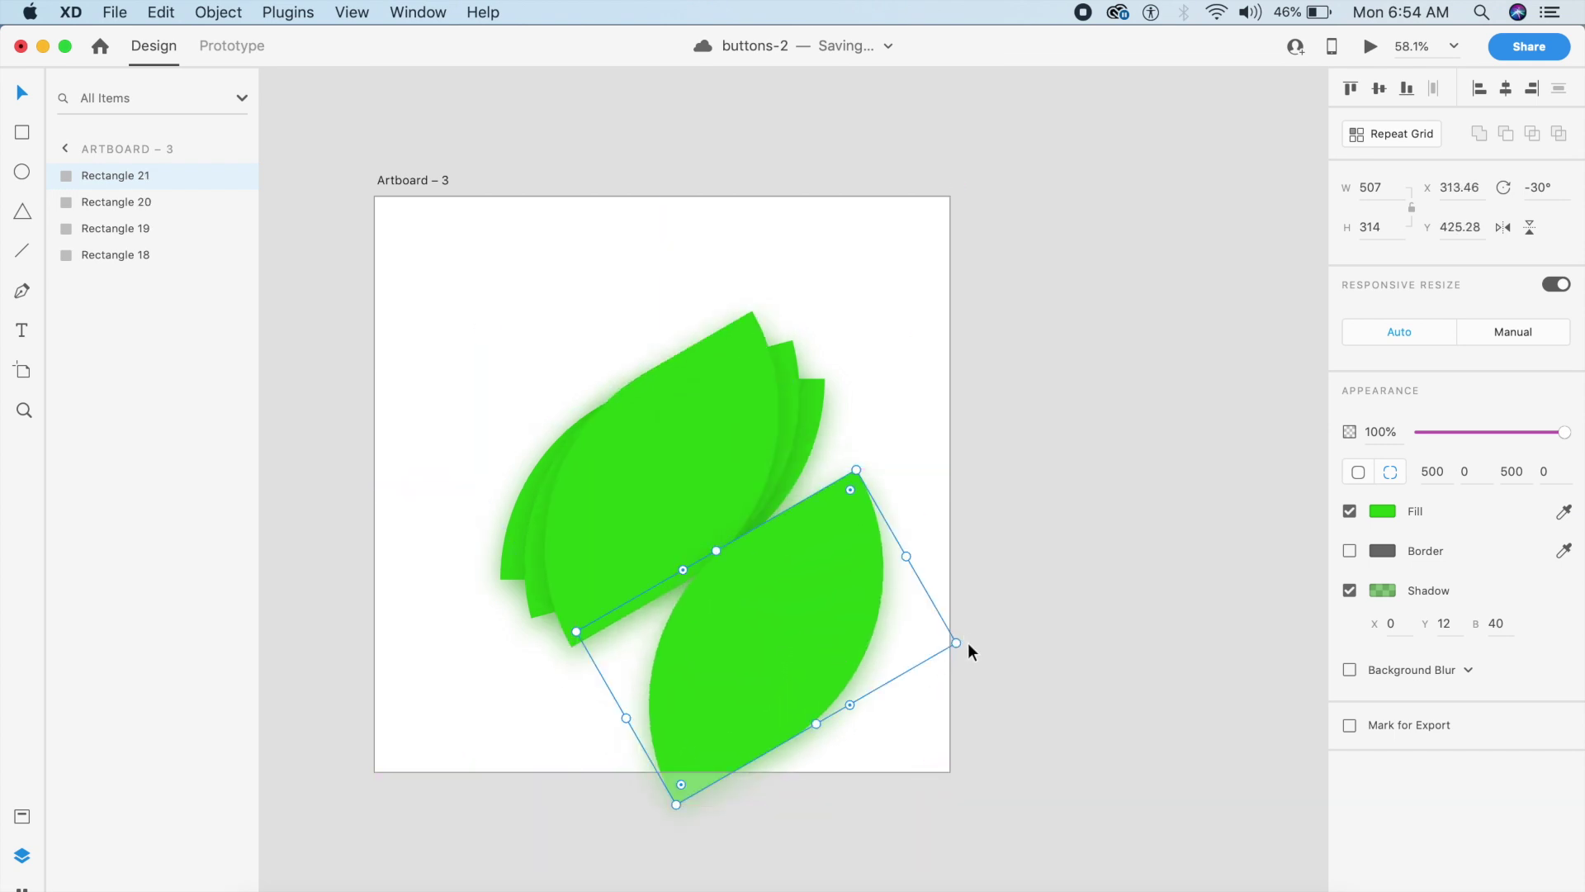
drag(957, 644, 944, 600)
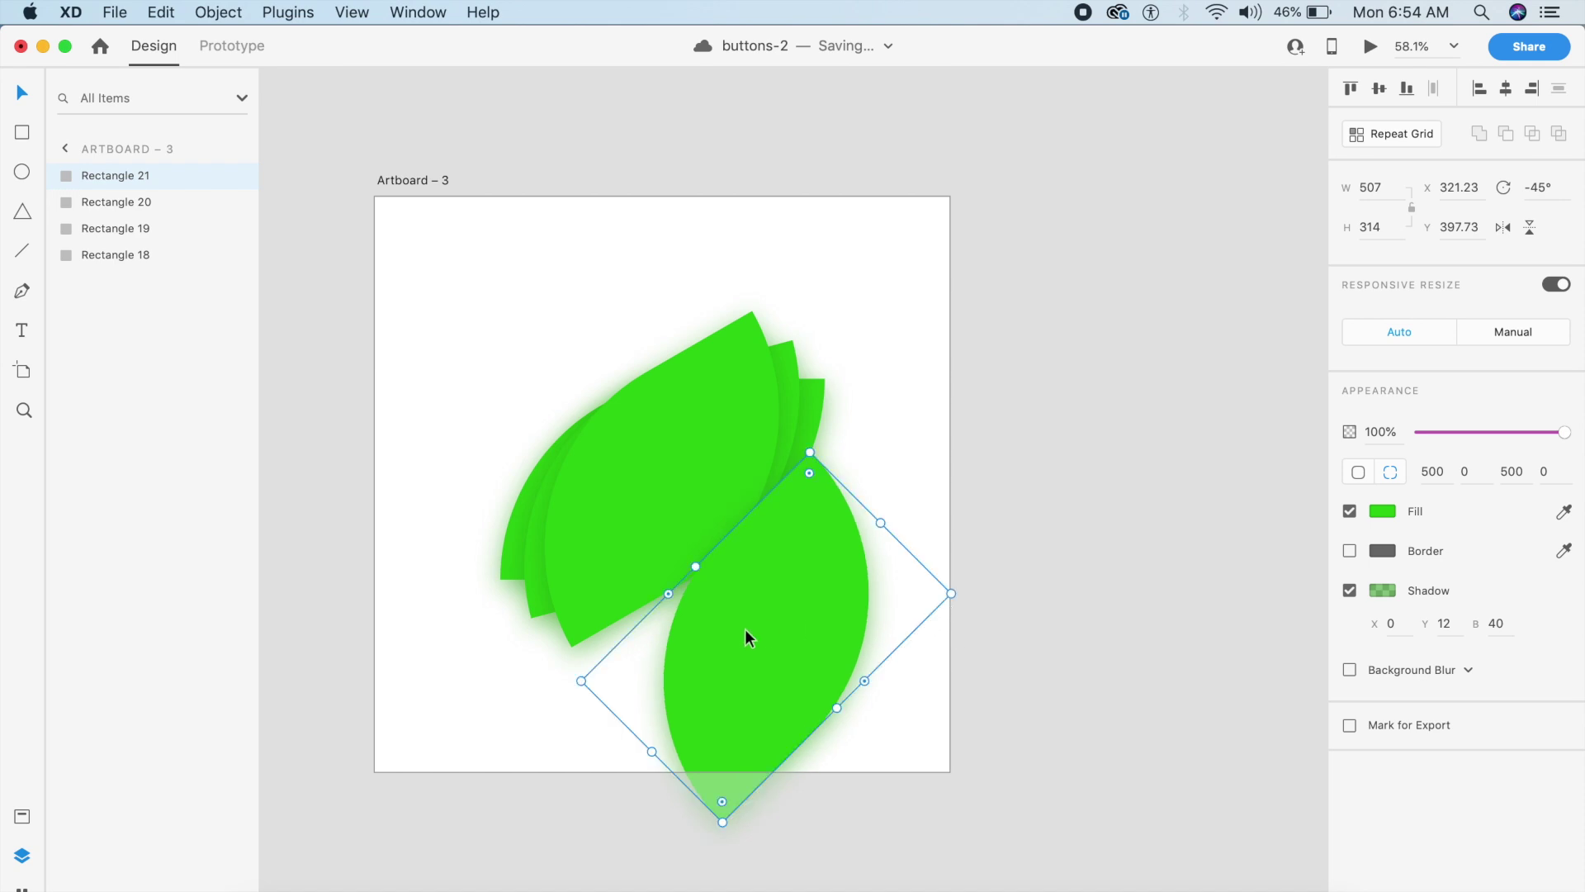
drag(750, 634, 645, 488)
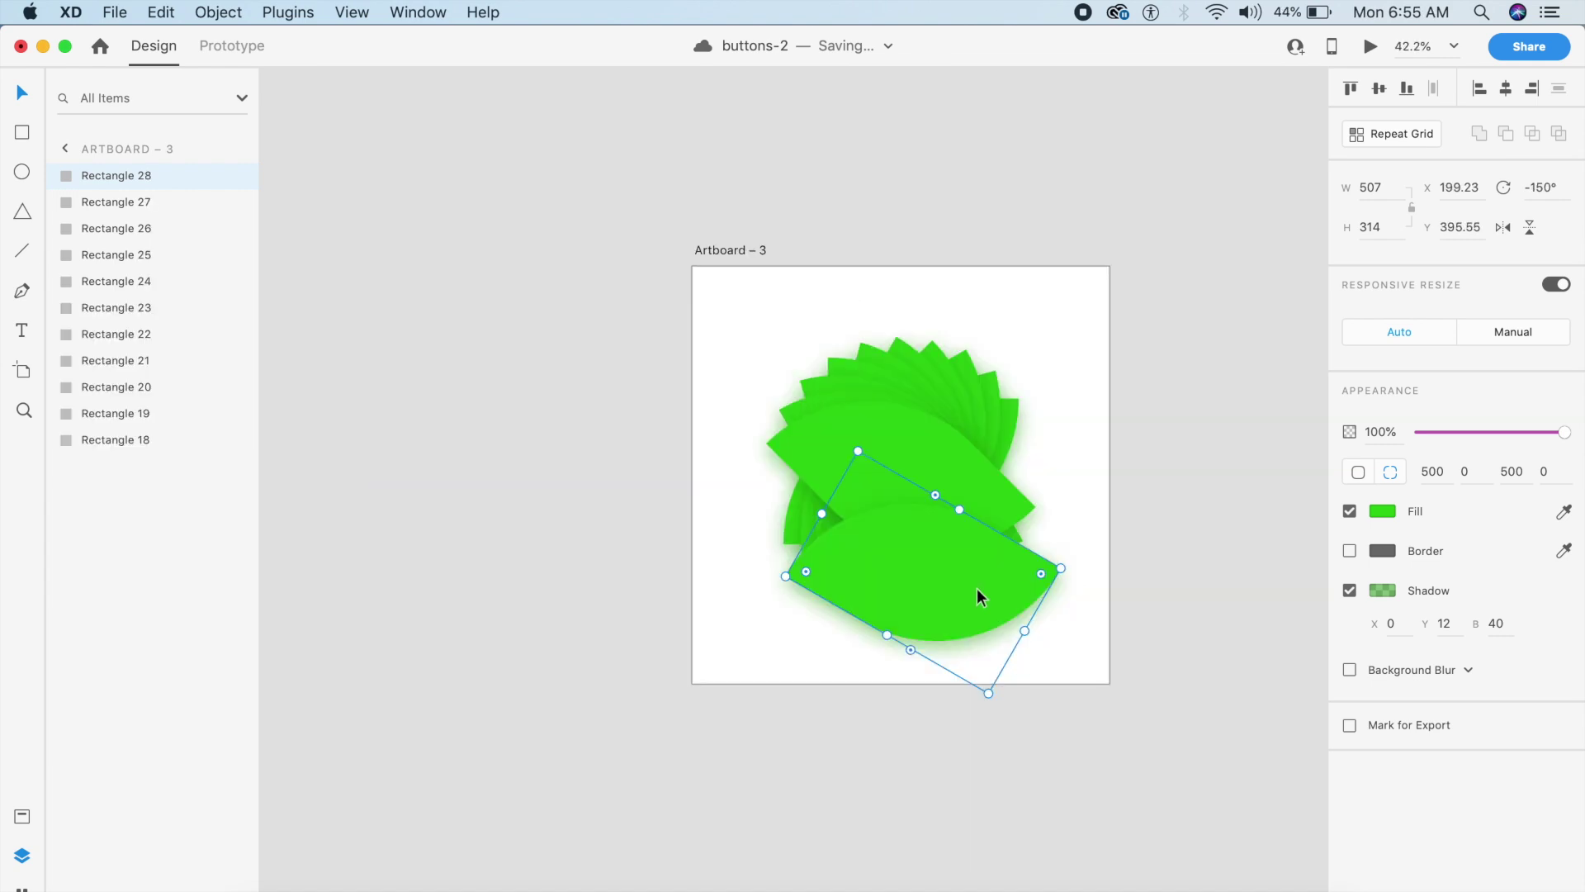
Move the -150° leaf copy onto the stack and align it to the middle and center of Artboard – 3
drag(978, 587, 963, 492)
click(1379, 89)
click(1507, 88)
click(1116, 409)
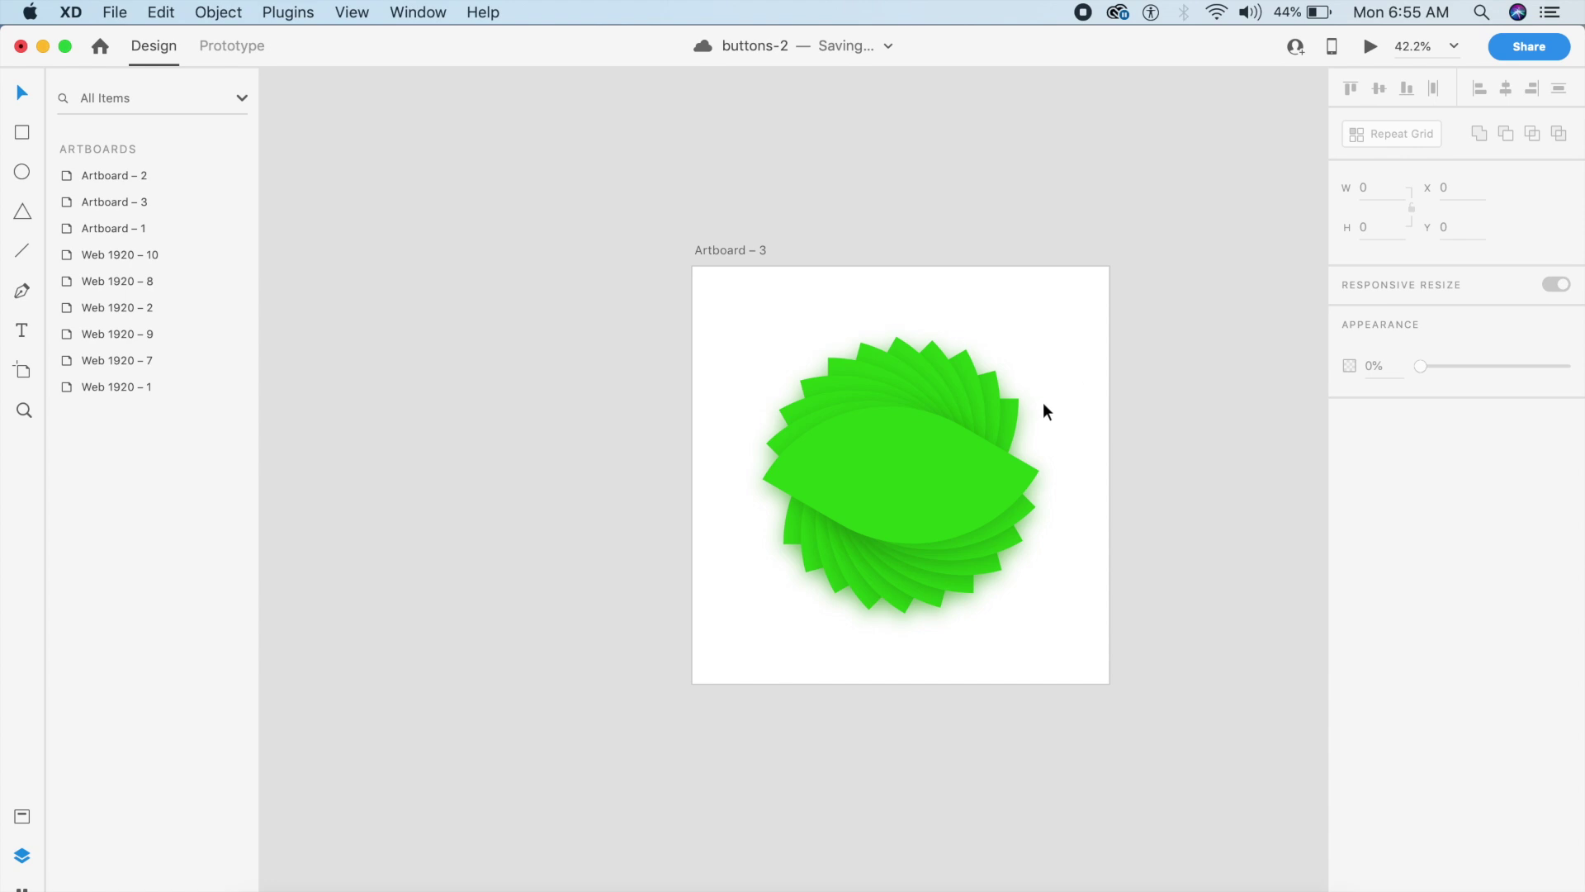
Change the topmost leaf's fill from green to bright yellow
scroll(1044, 398, up, 5)
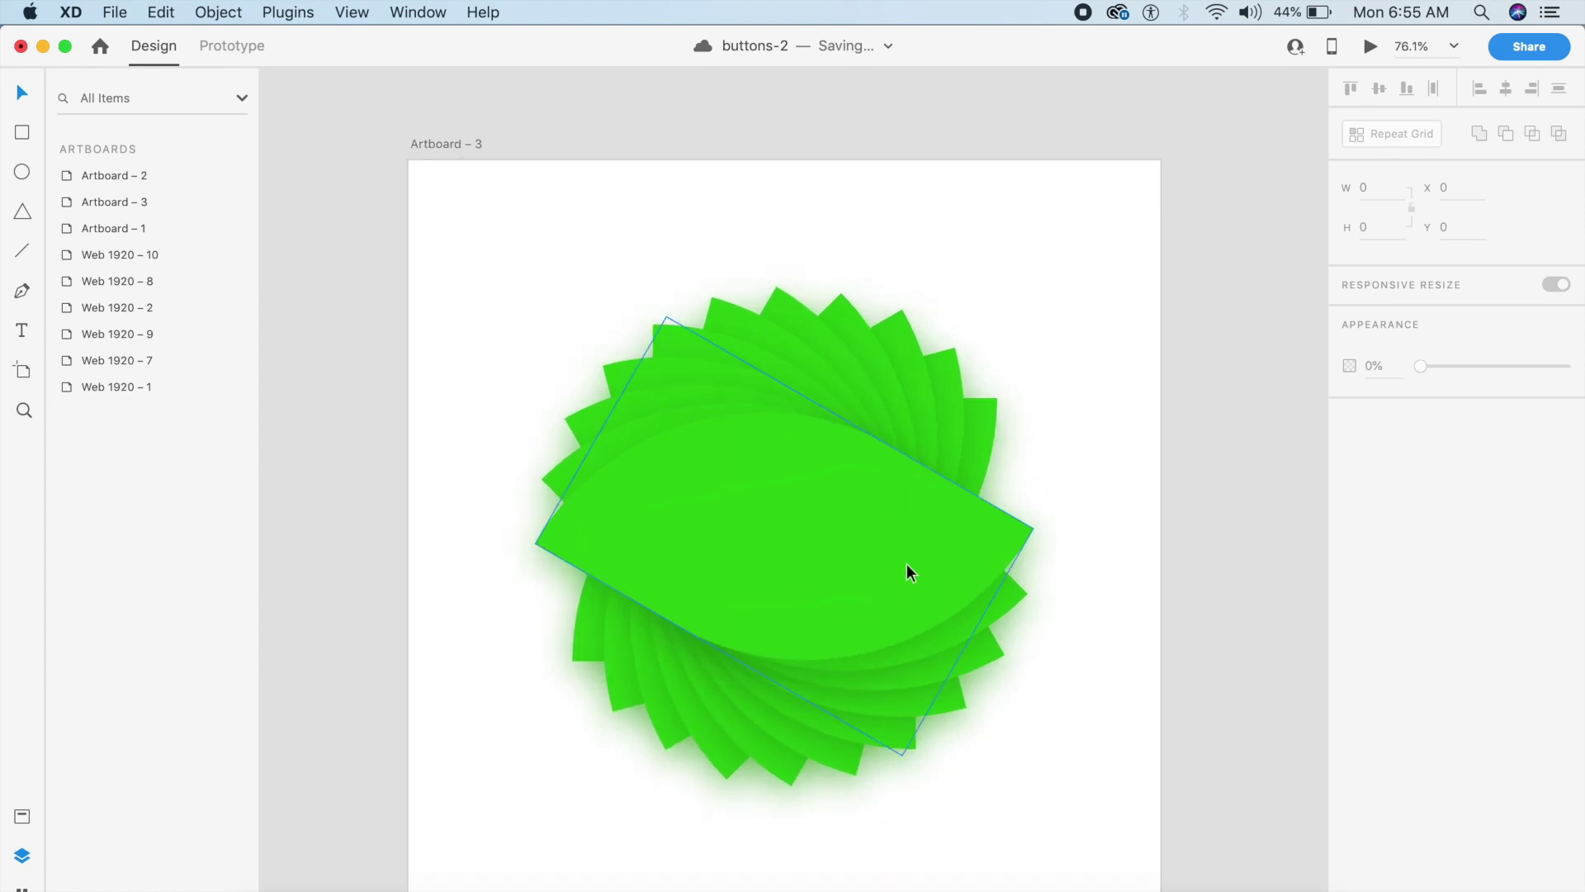
click(907, 570)
click(1384, 512)
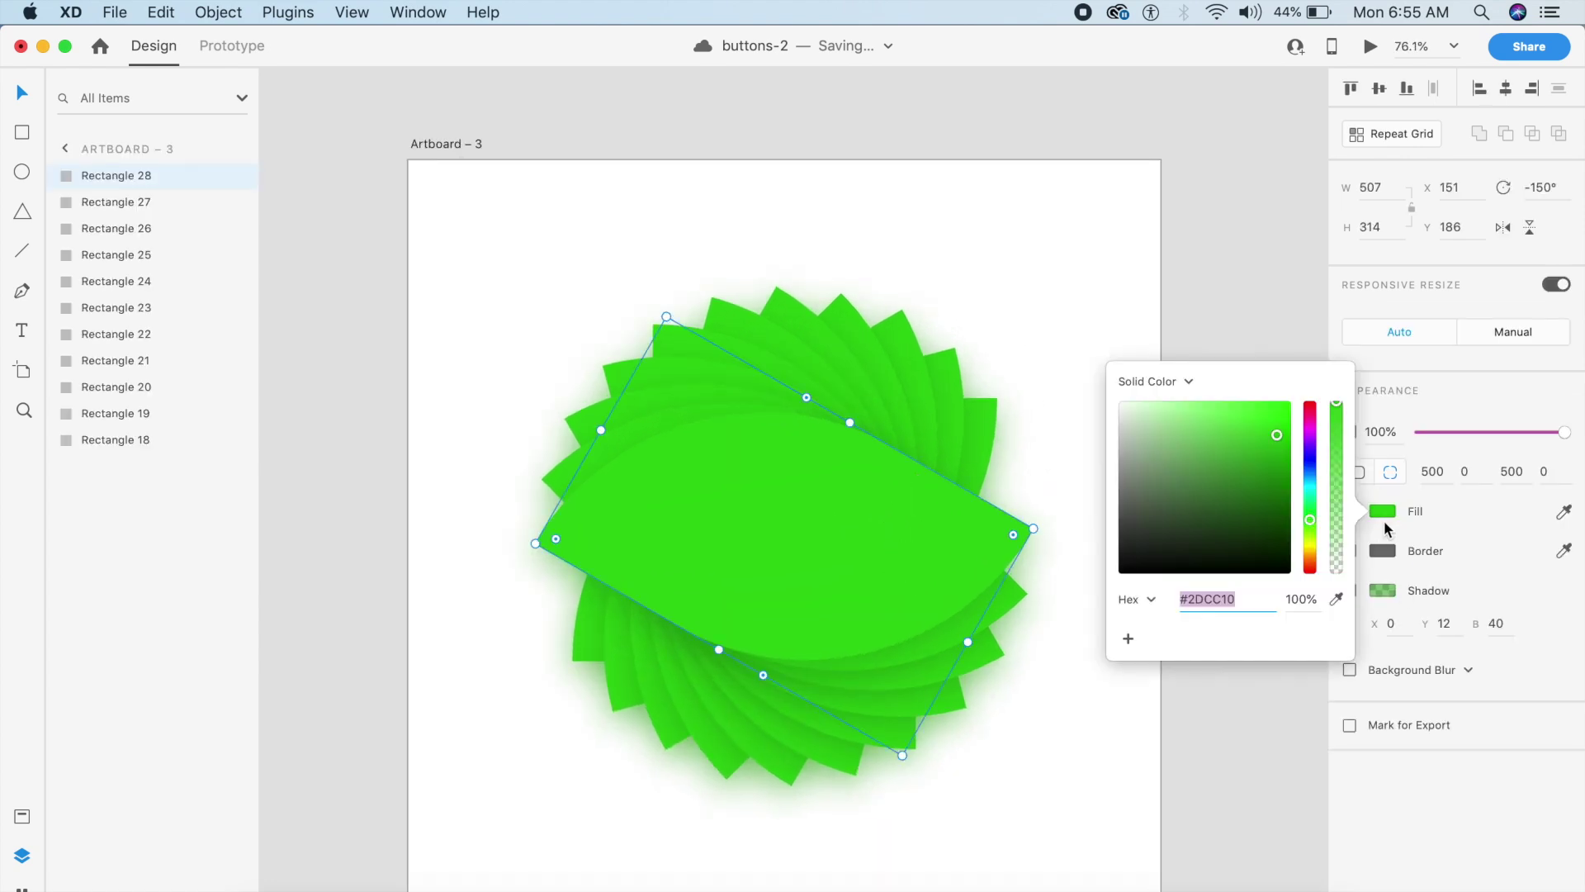
click(1312, 545)
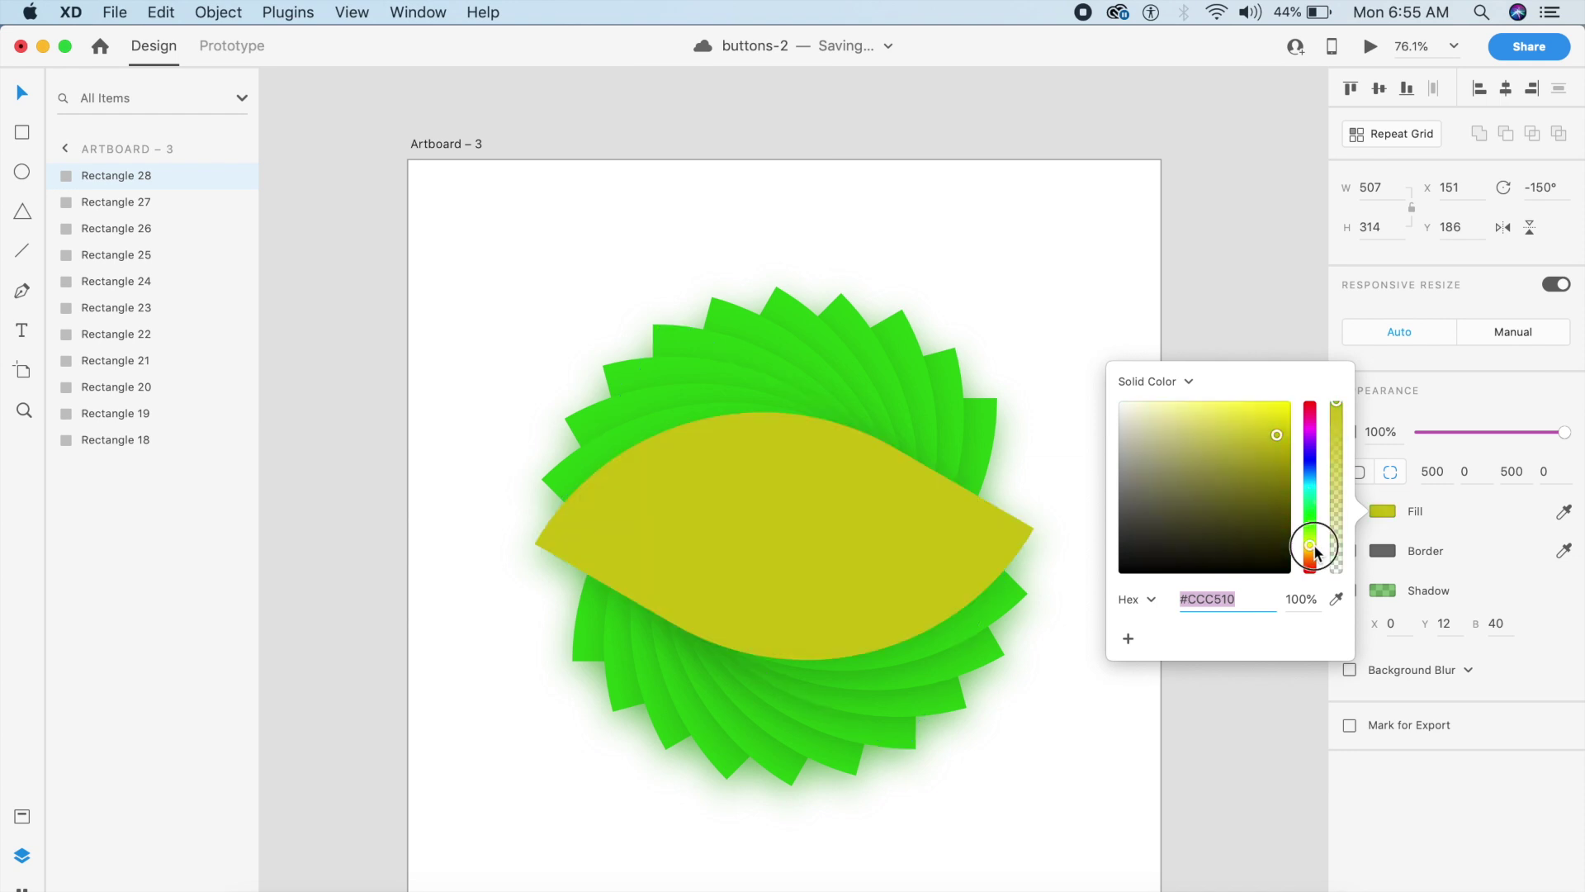
drag(1273, 400, 1277, 411)
click(1070, 312)
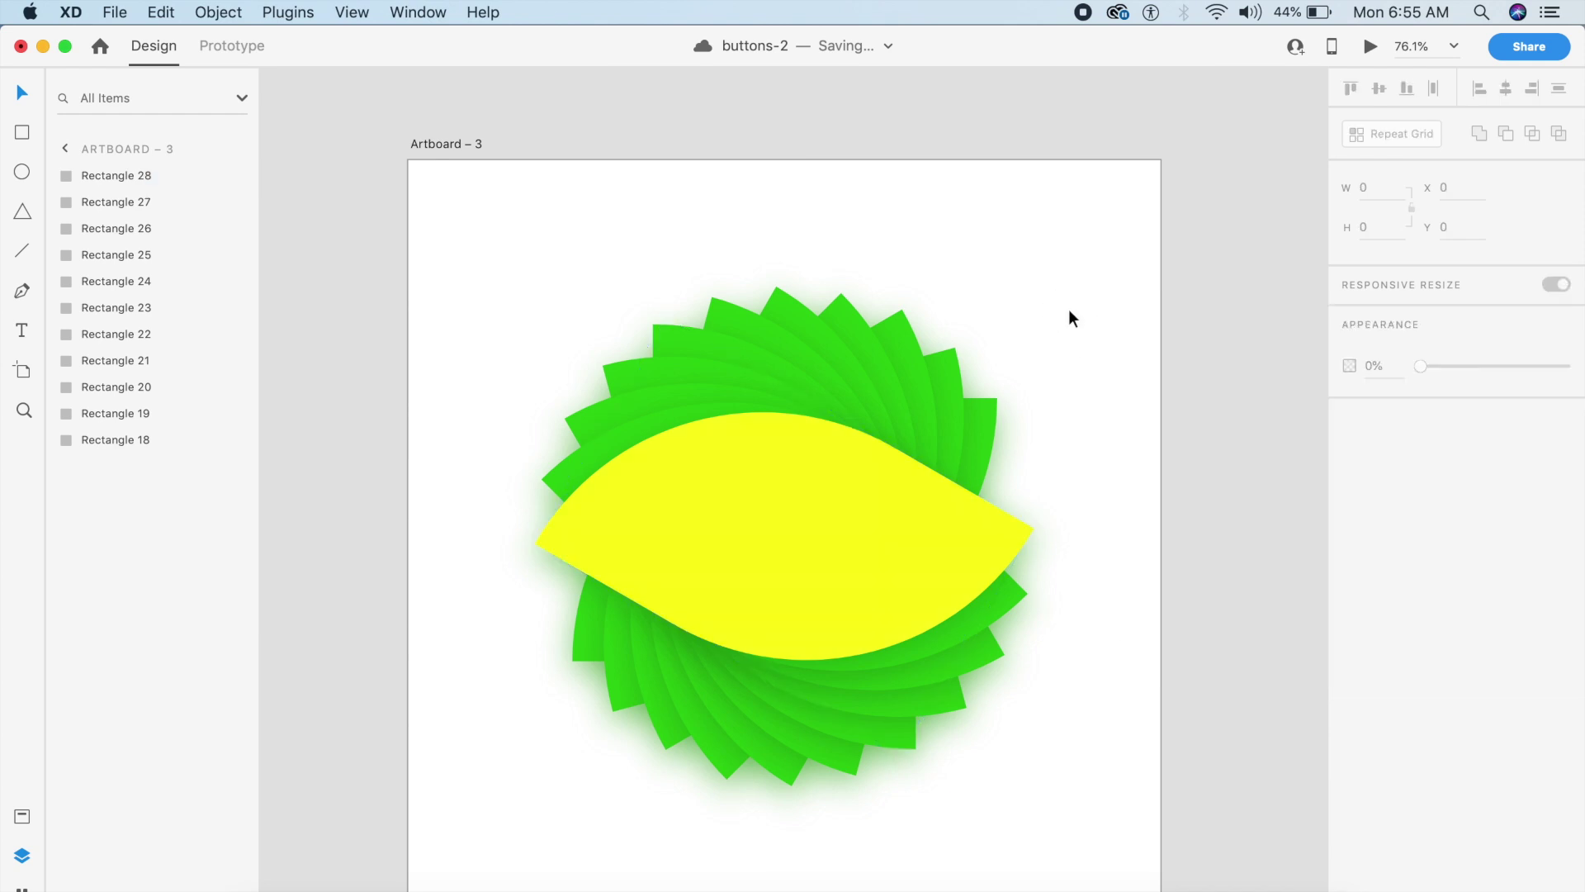
Tone the topmost leaf's fill down to yellow #EAEA0A
click(780, 625)
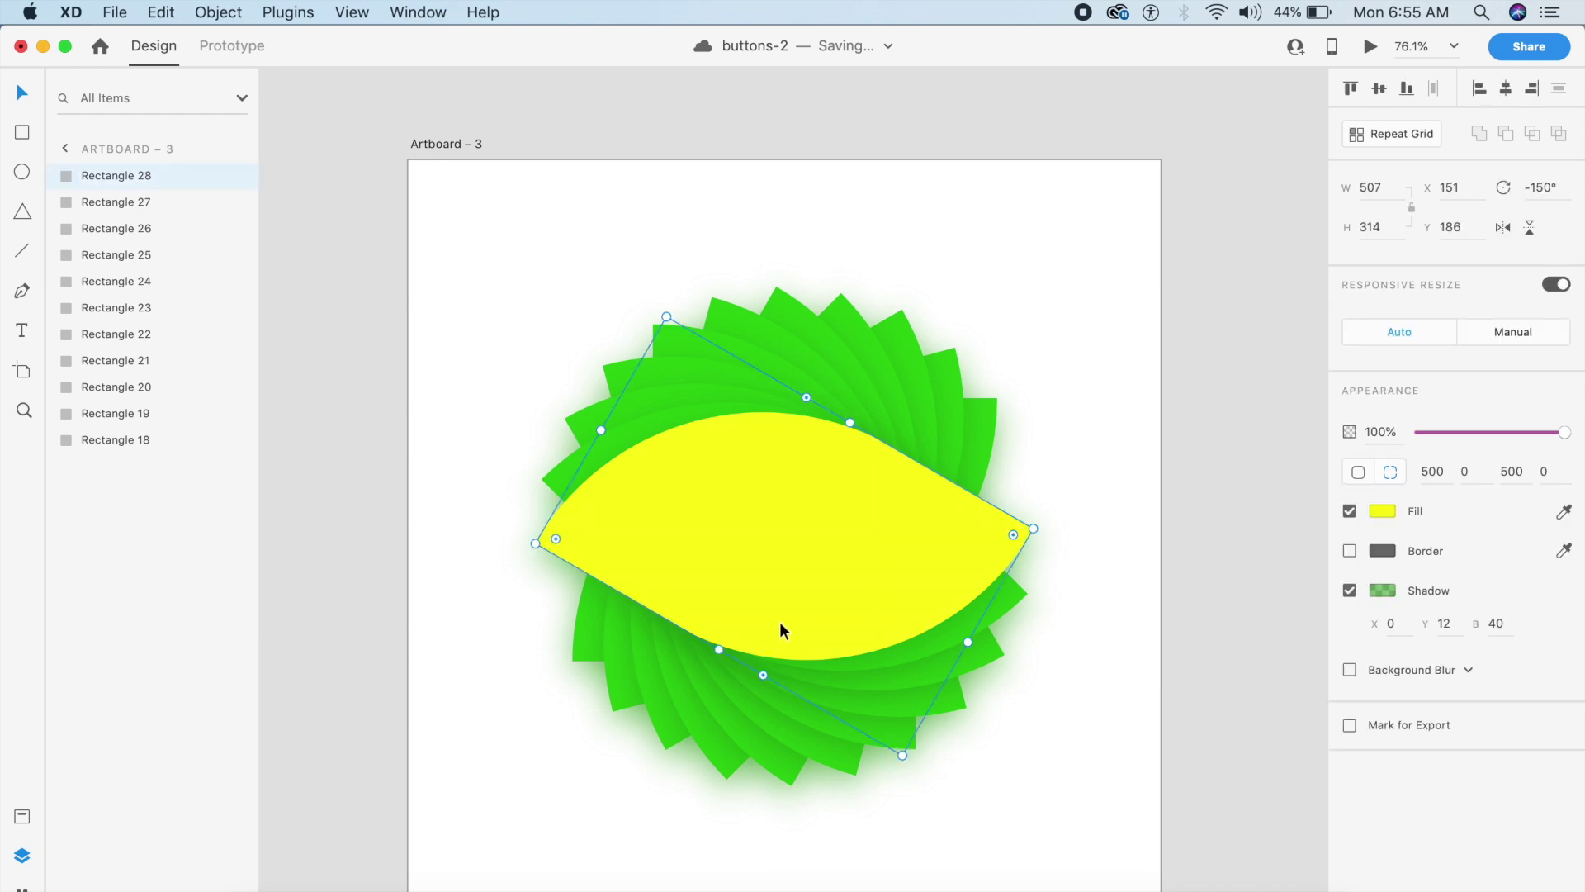
click(1380, 512)
drag(1280, 421, 1282, 415)
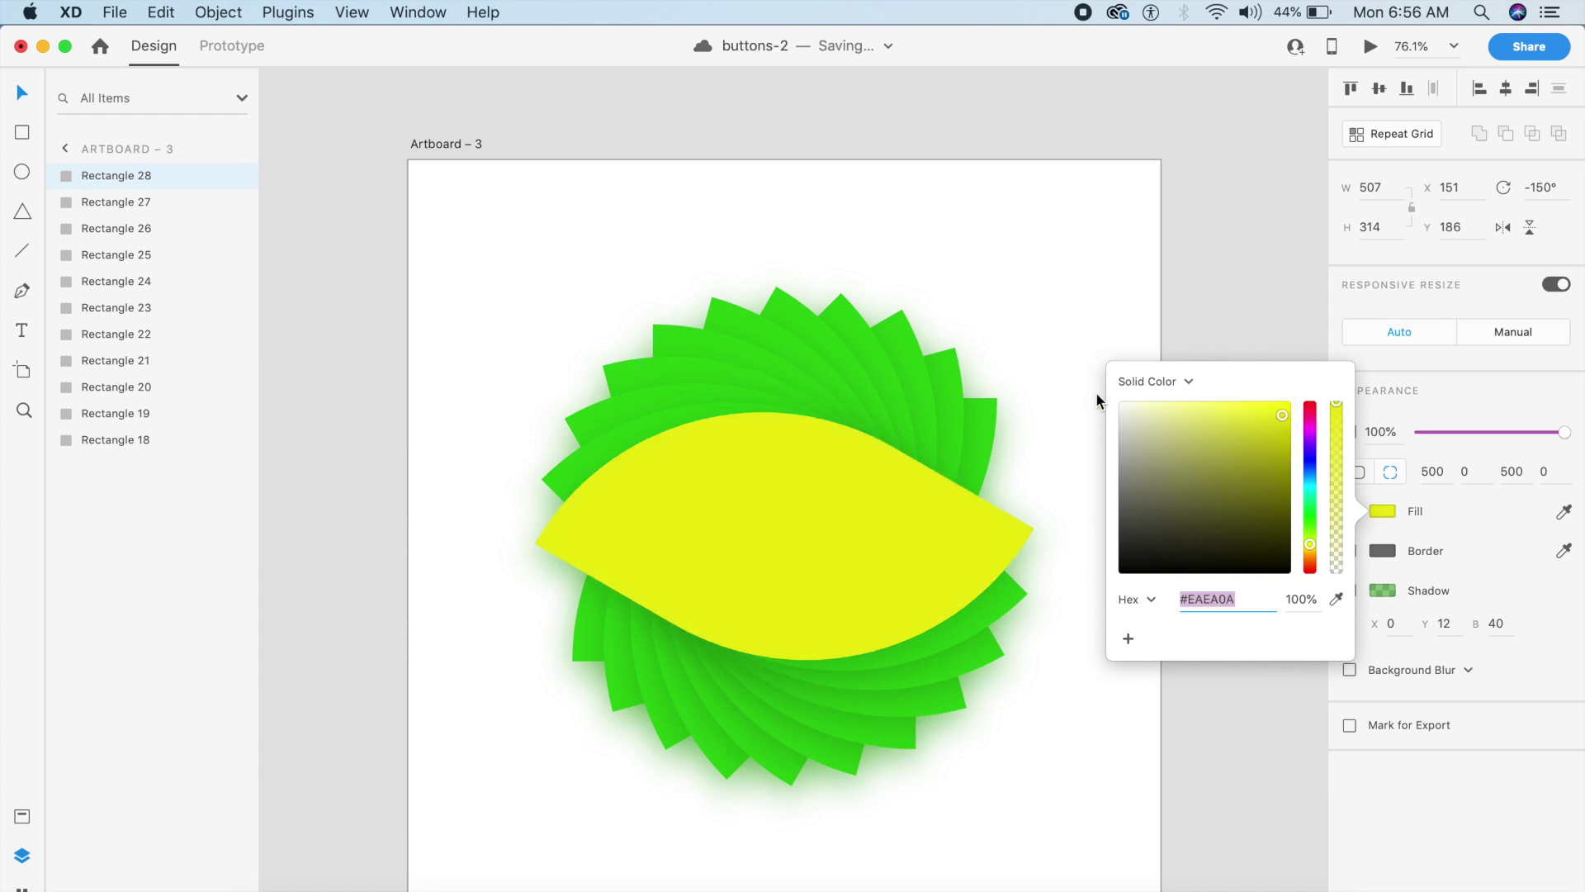
click(1136, 246)
Select all the stacked leaves and blend their fills between green and yellow with the Color Blender plugin
scroll(1137, 246, down, 3)
click(929, 433)
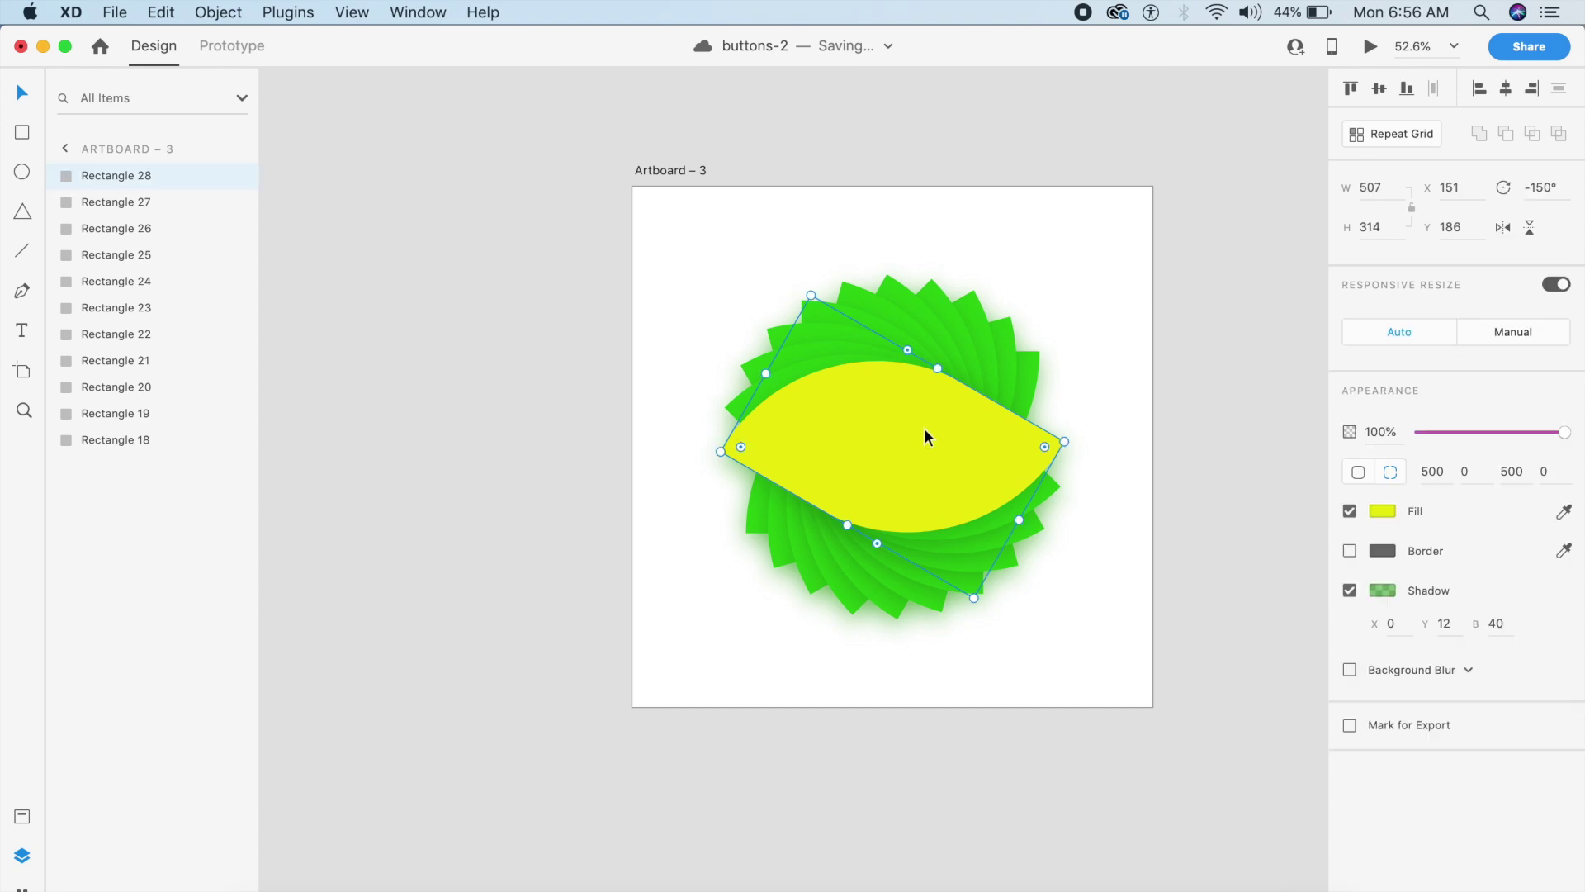
drag(697, 260, 1047, 626)
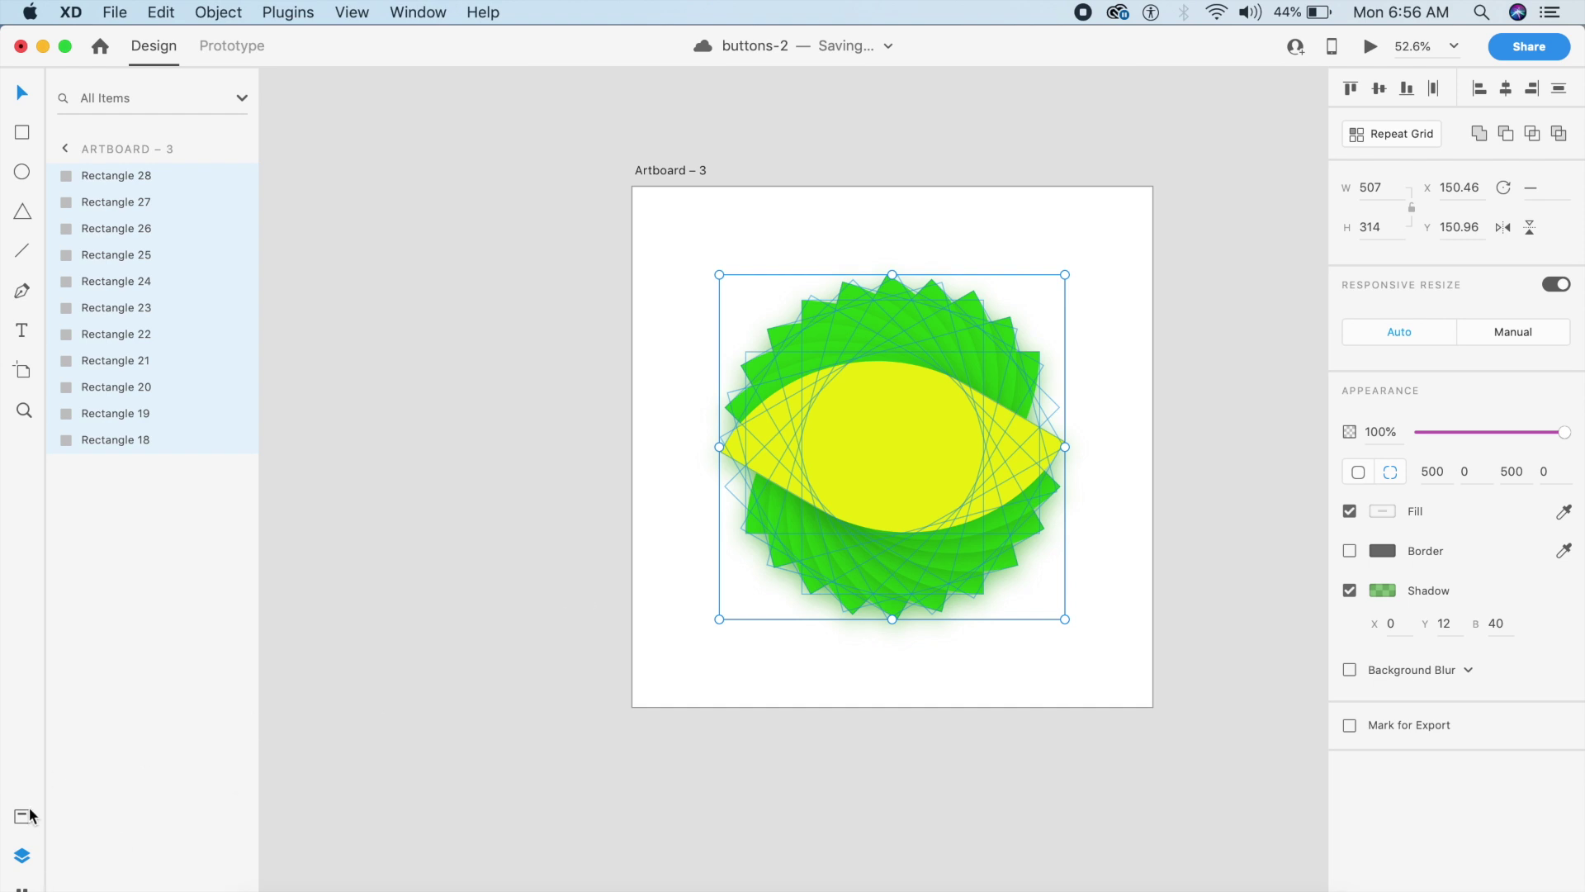
click(22, 887)
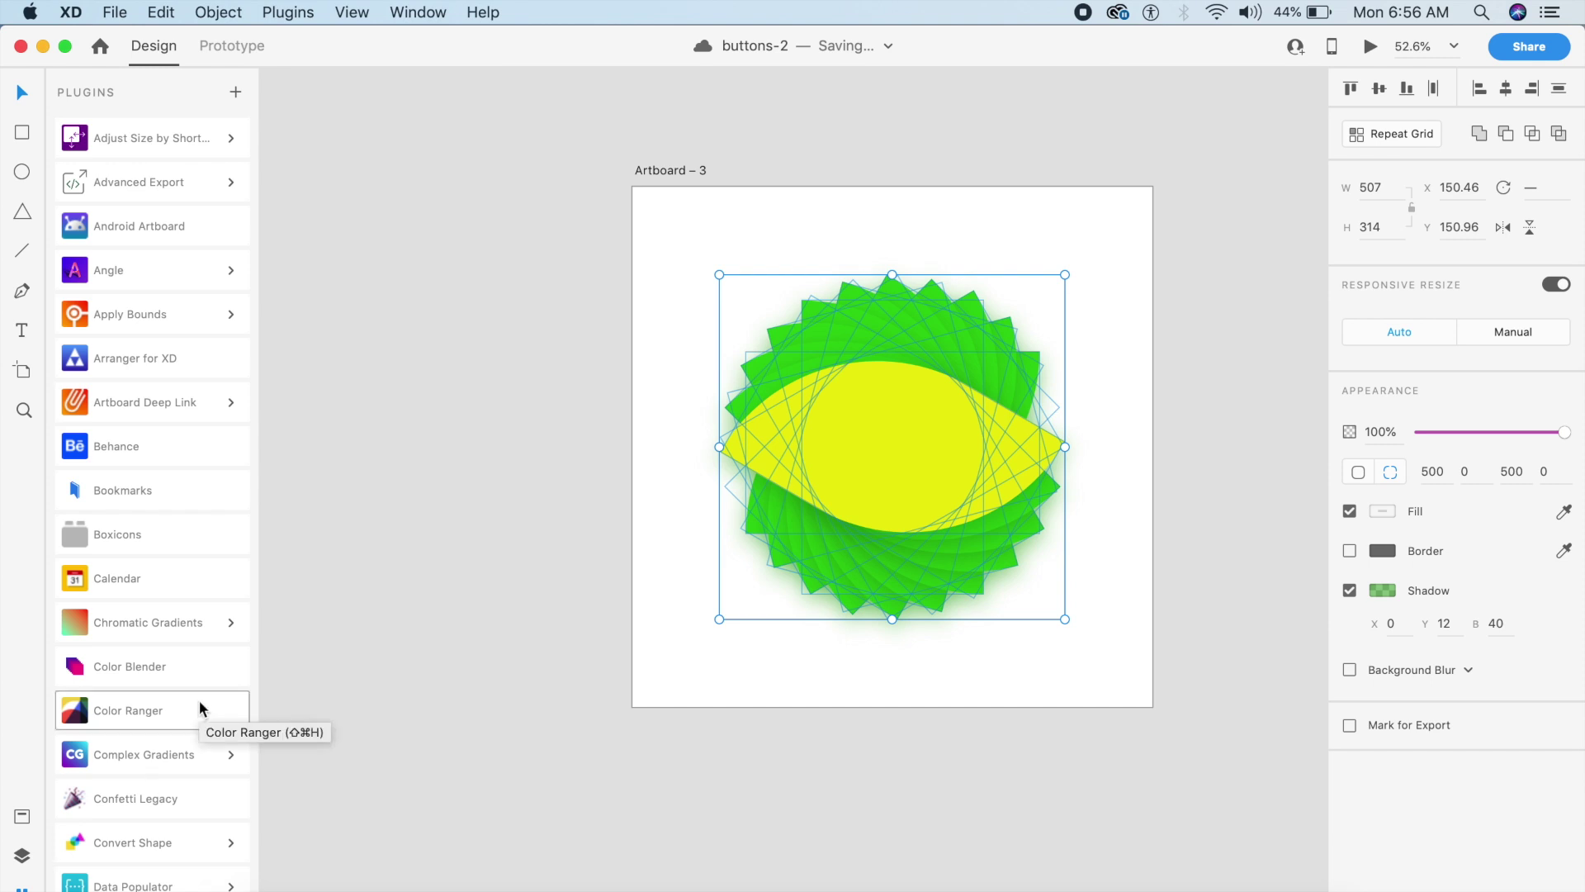
scroll(171, 753, down, 3)
scroll(171, 755, down, 2)
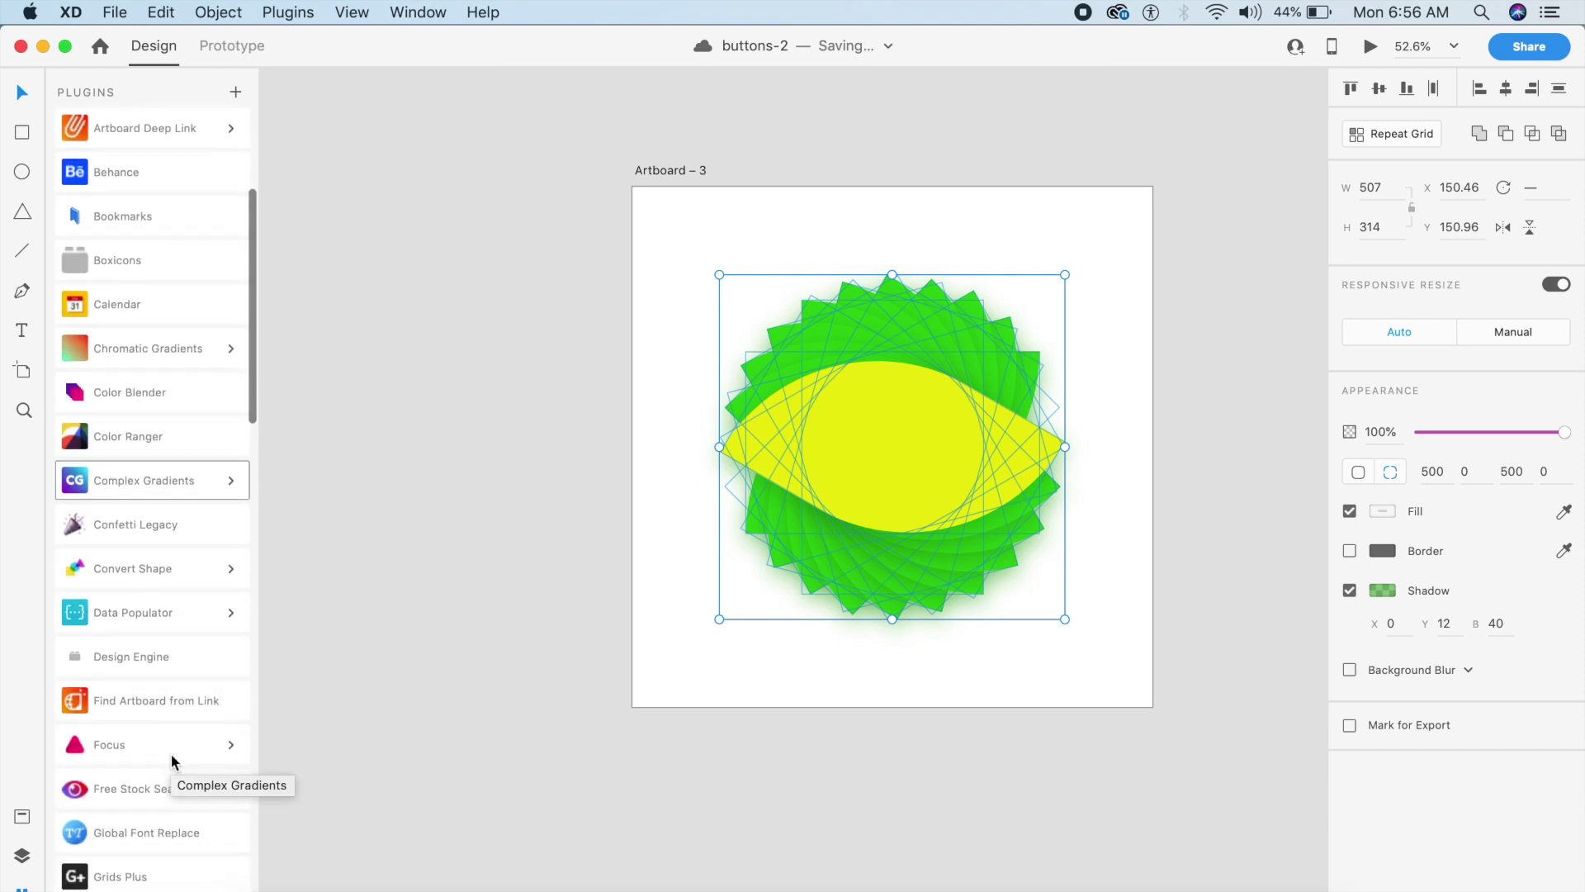
scroll(171, 755, up, 2)
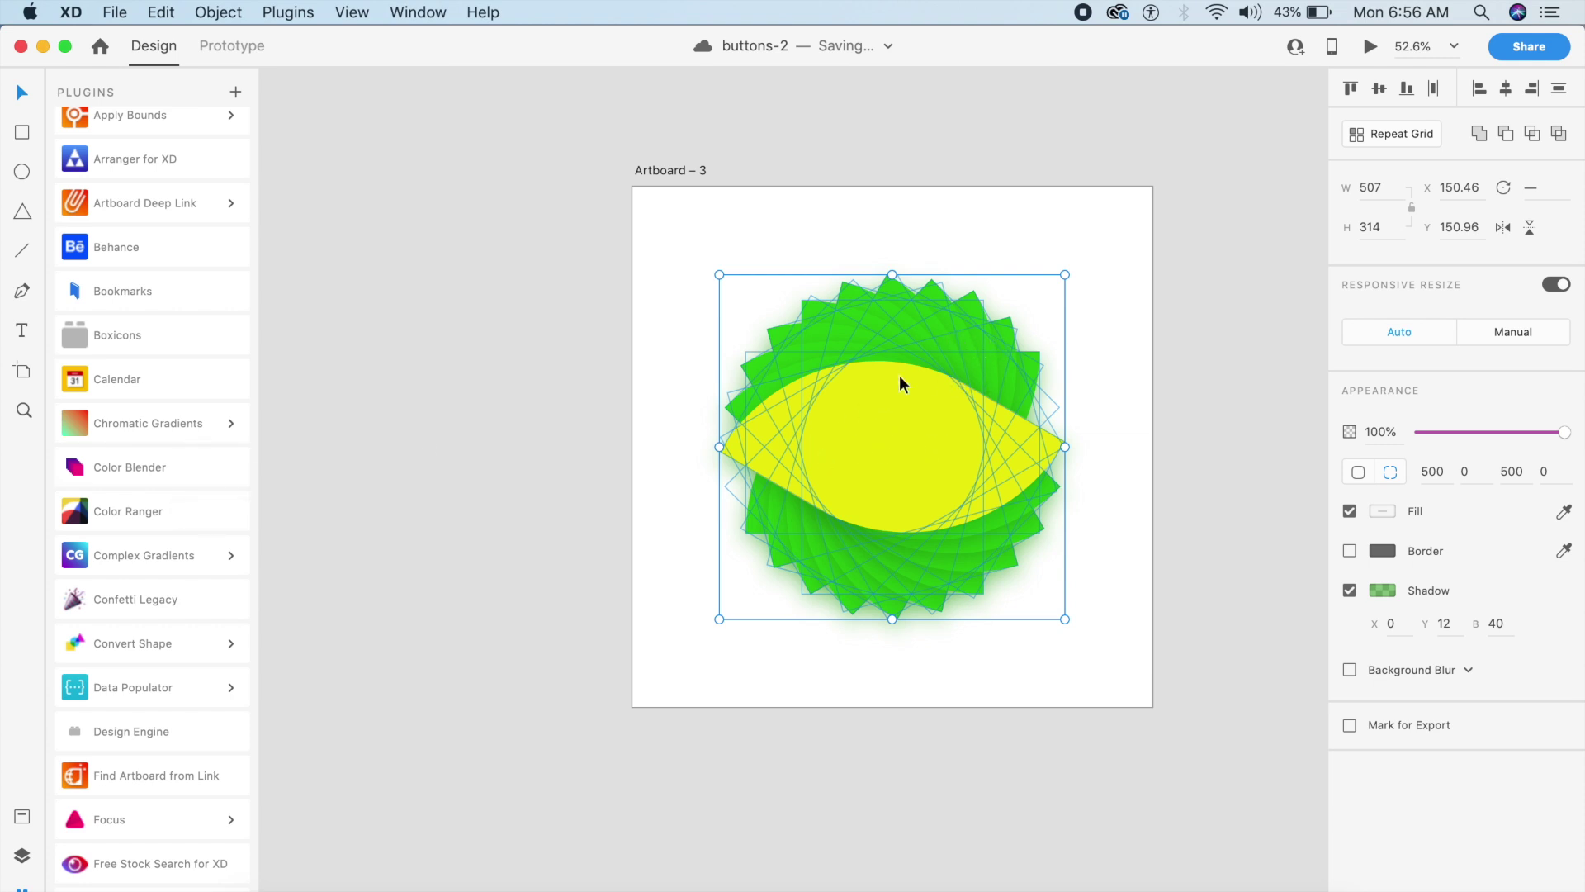
click(163, 468)
click(467, 570)
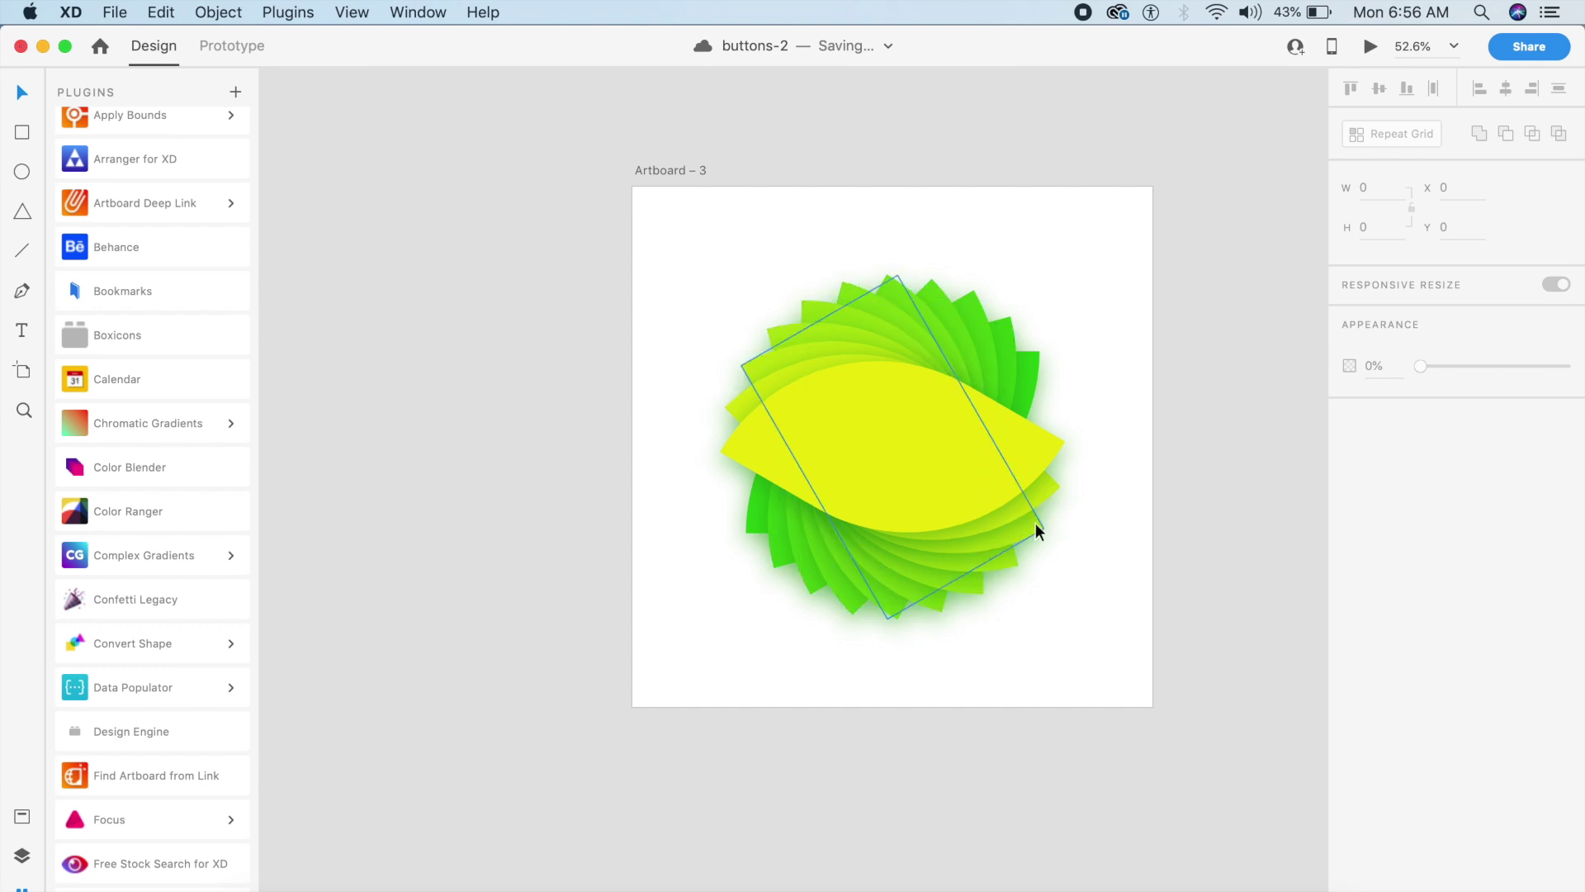
Enlarge the cloud download icon to about 149 by 149 and center it on the yellow leaf
scroll(1037, 522, up, 5)
click(430, 376)
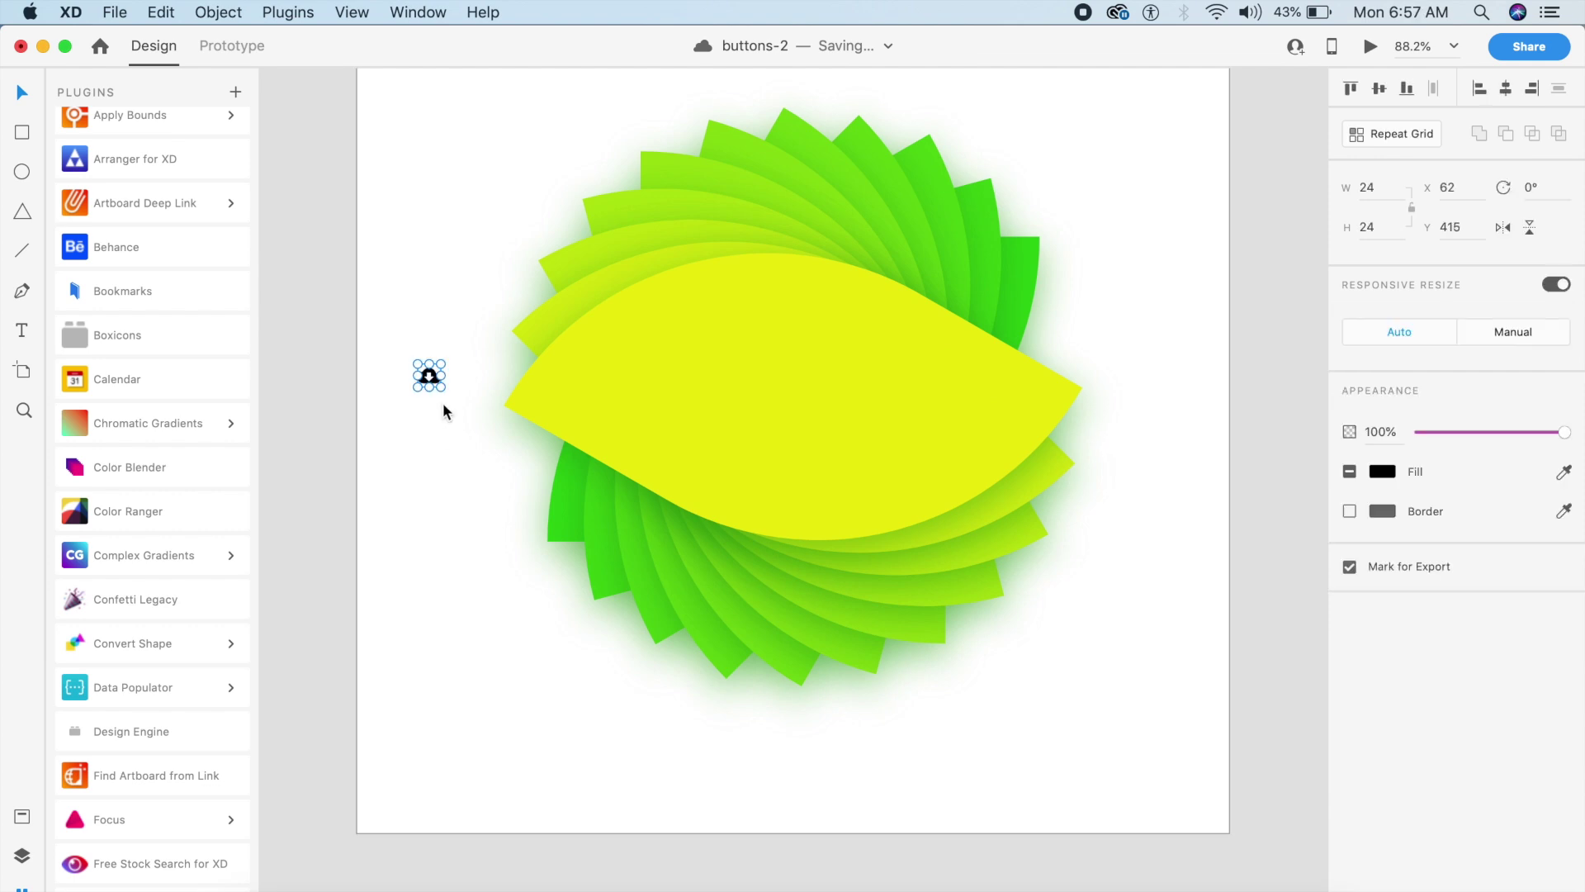
drag(442, 388, 856, 415)
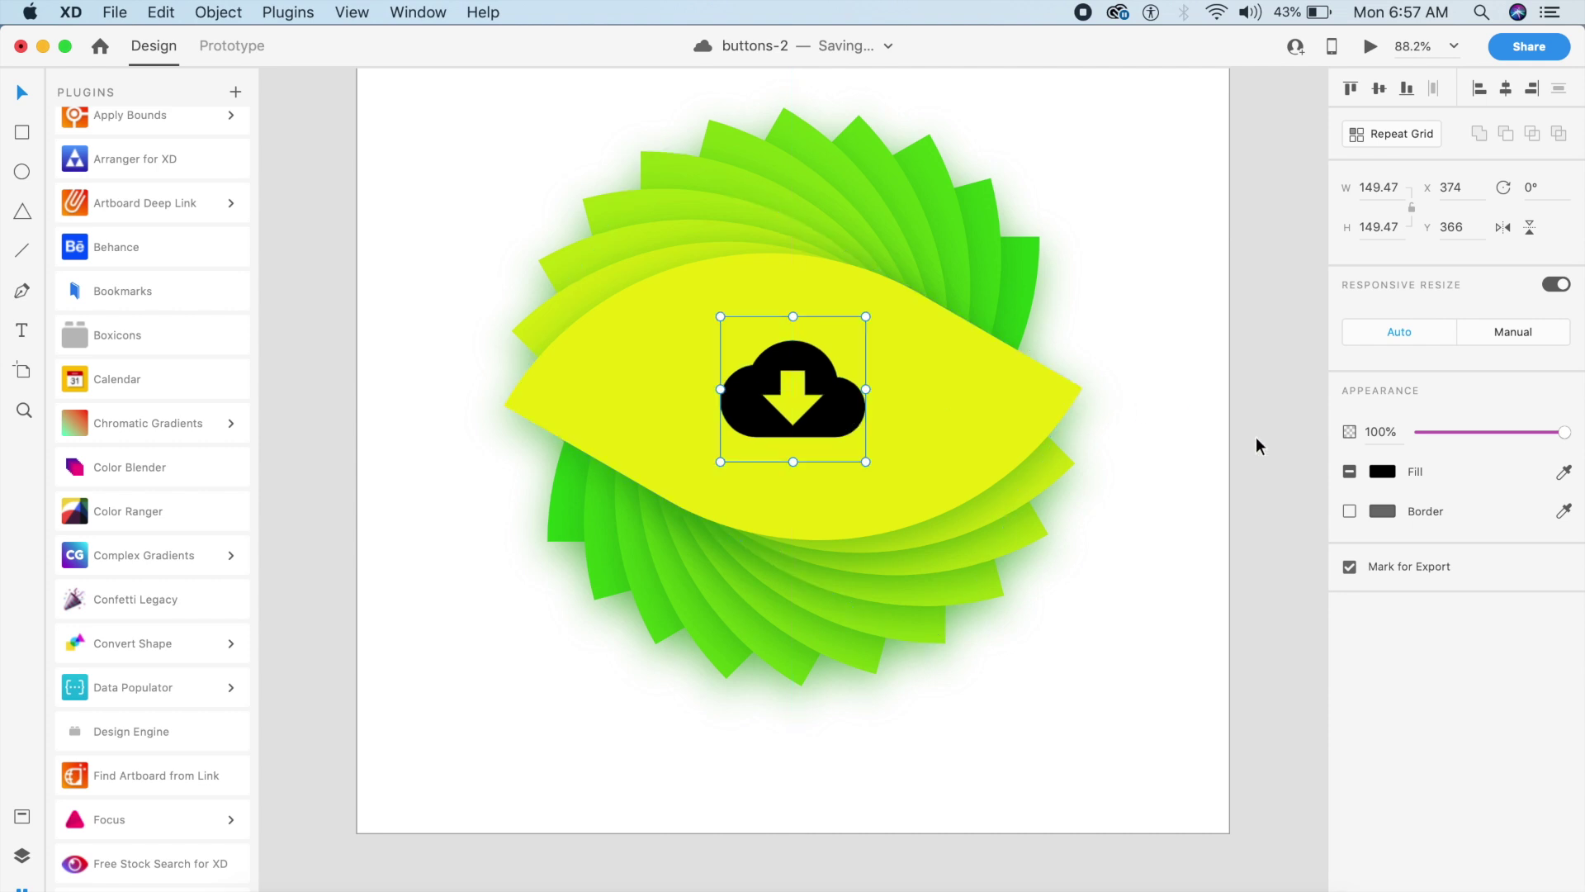
Fill the cloud download icon with a color sampled from the yellow leaf and darkened to #A0A017
click(1385, 470)
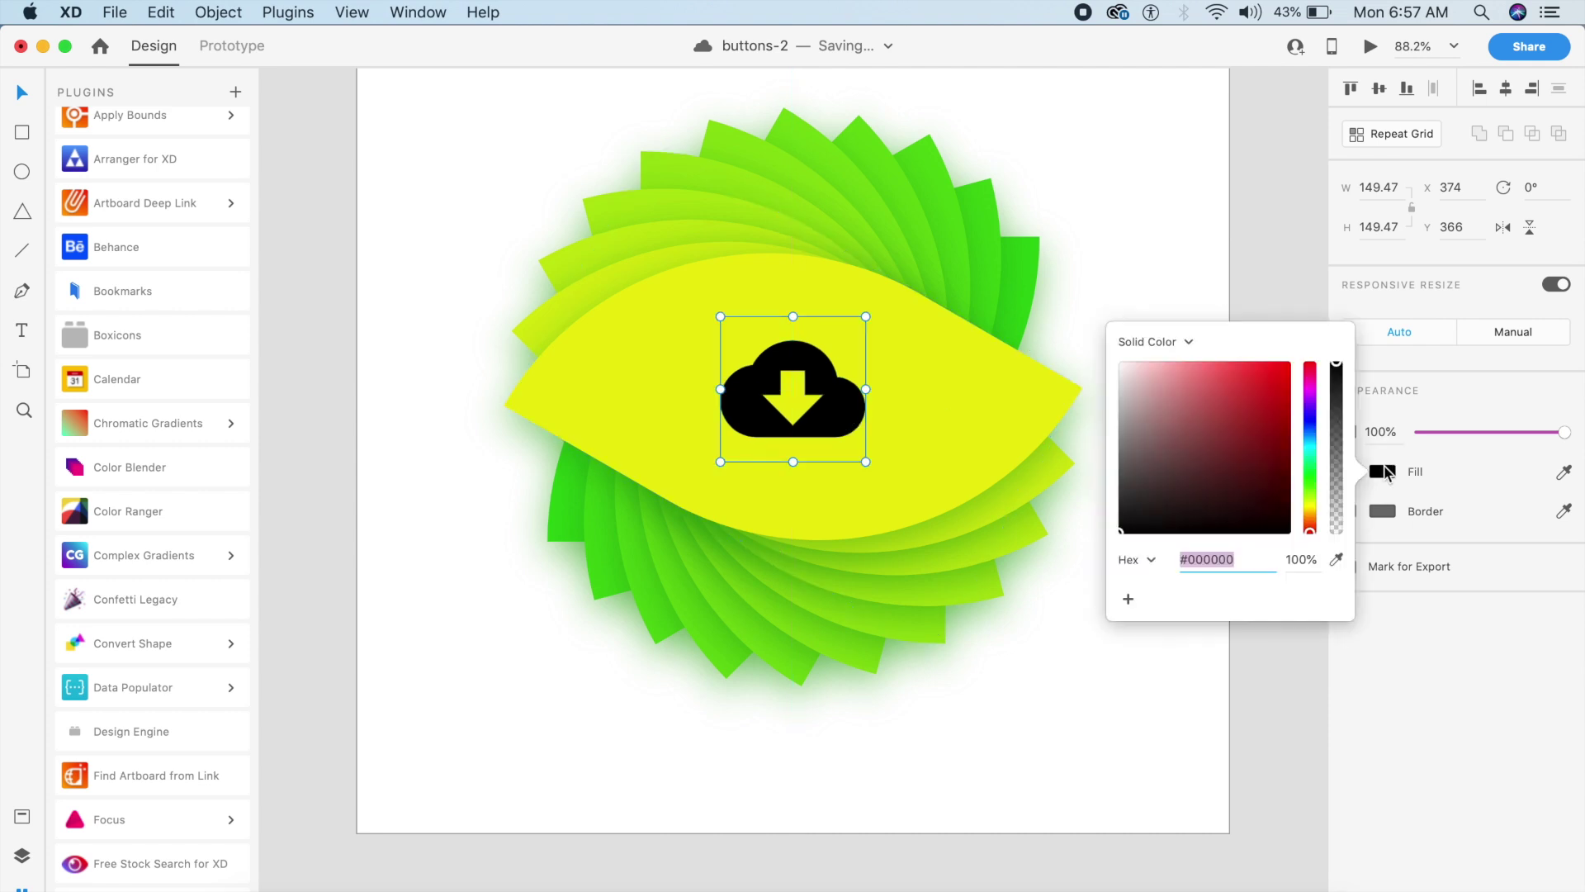
click(1331, 563)
click(969, 441)
drag(1233, 410, 1267, 424)
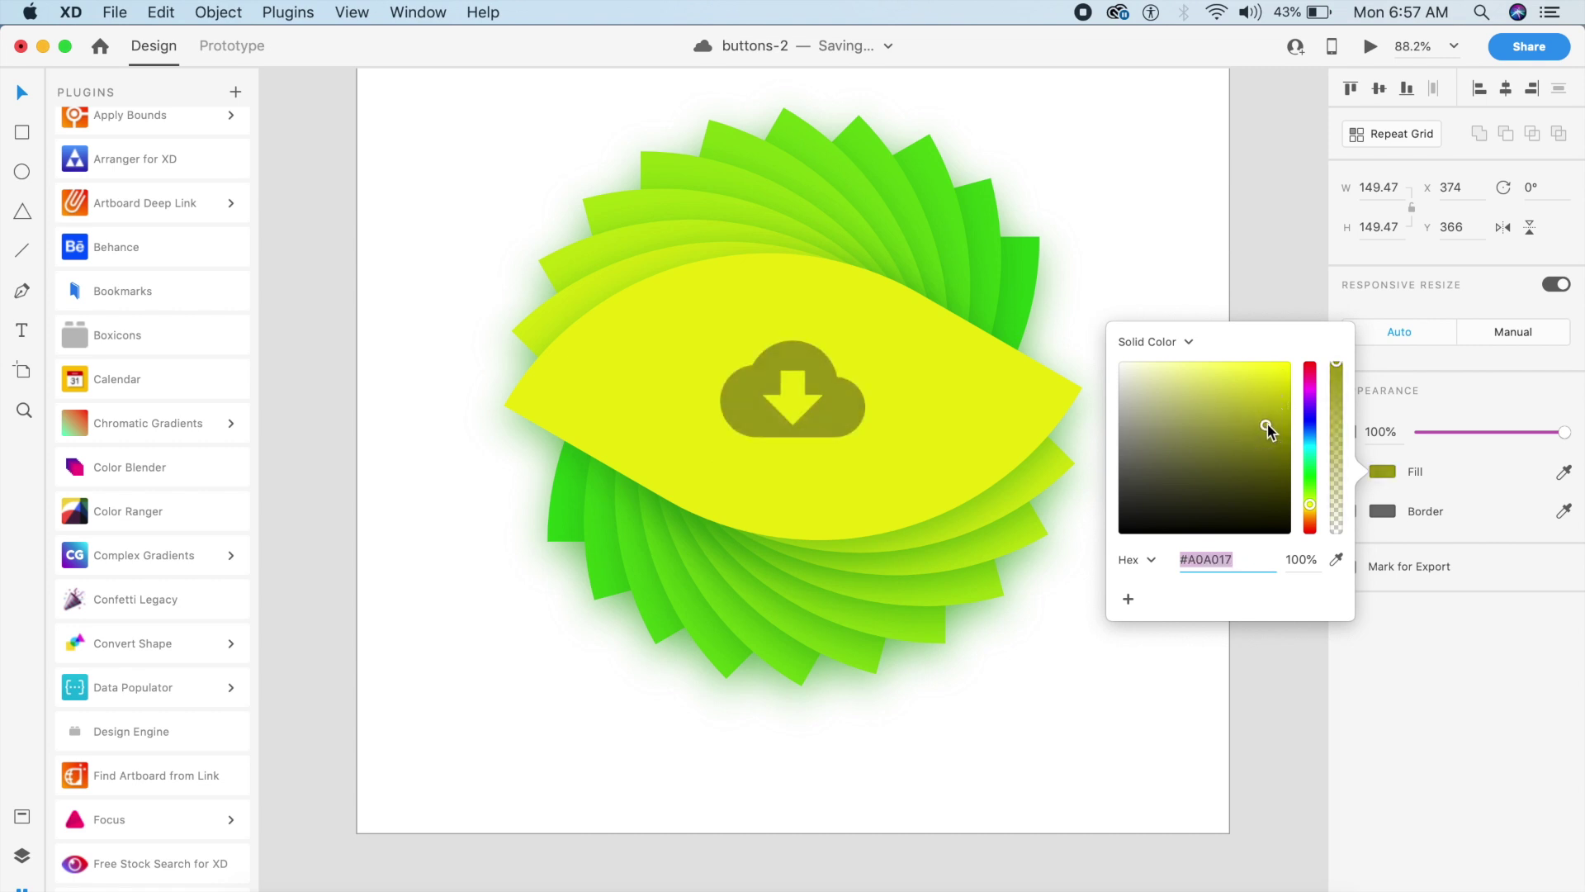
click(979, 746)
Duplicate Artboard – 3 with its finished leaf button
scroll(977, 748, down, 3)
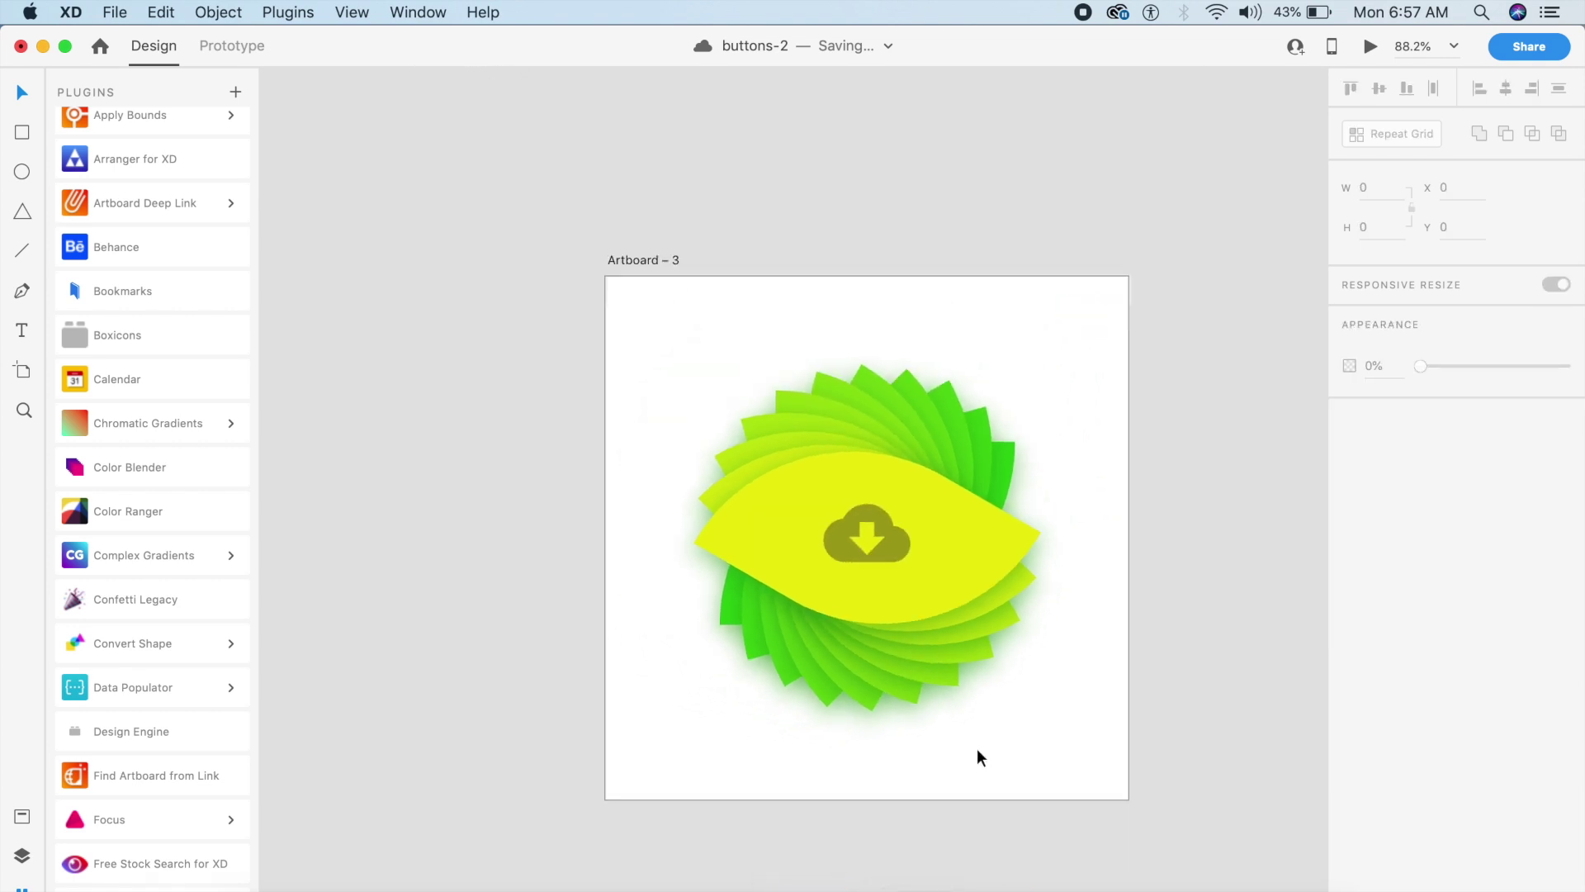
scroll(978, 758, down, 3)
click(606, 272)
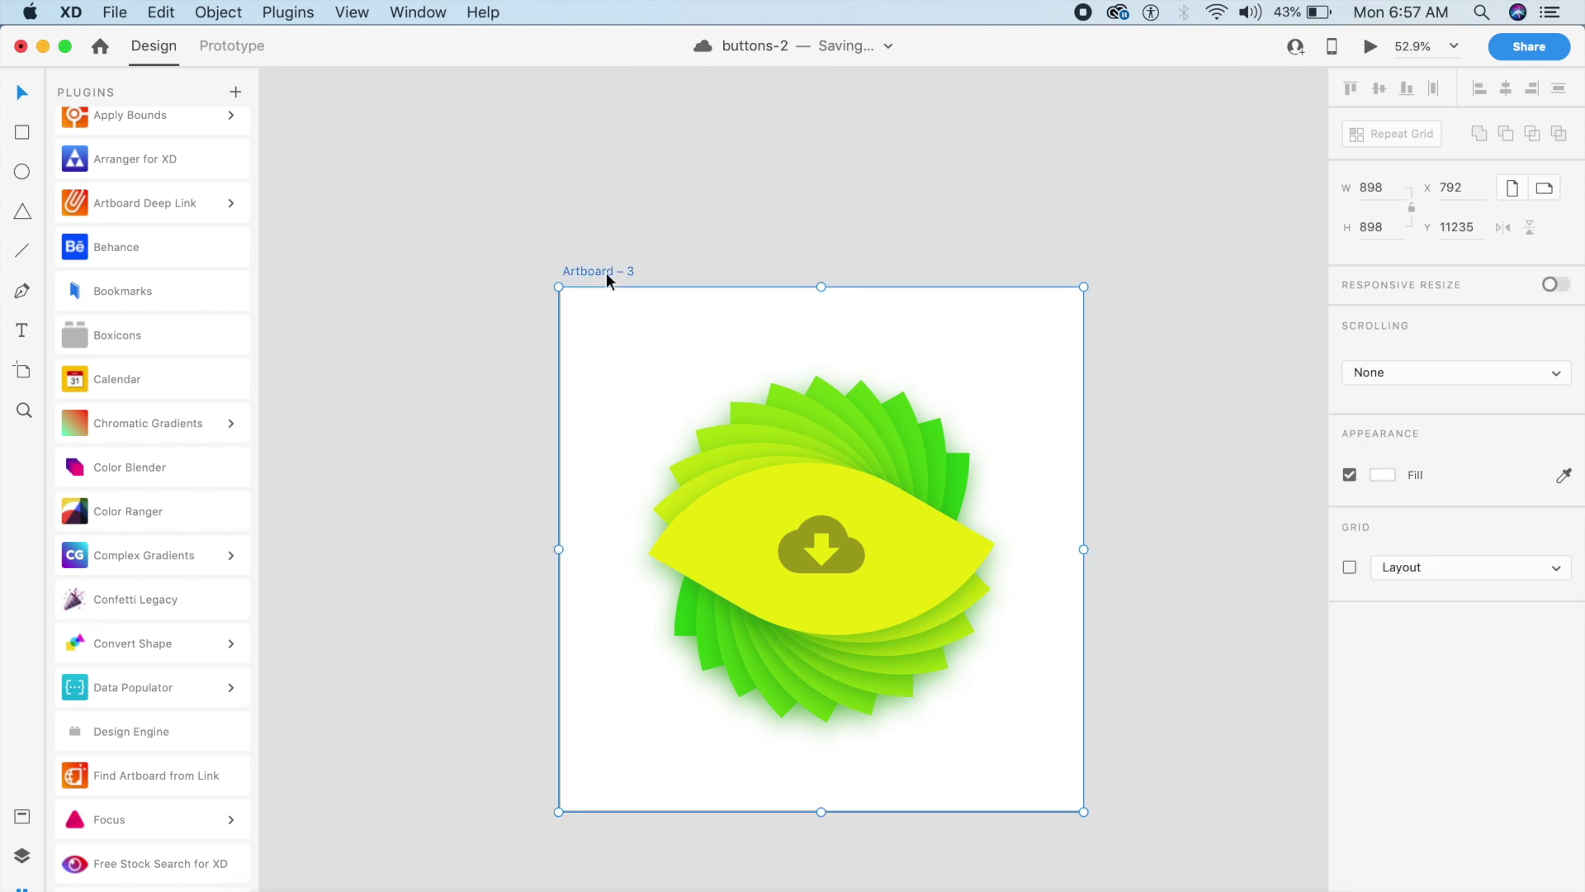
key(super+d)
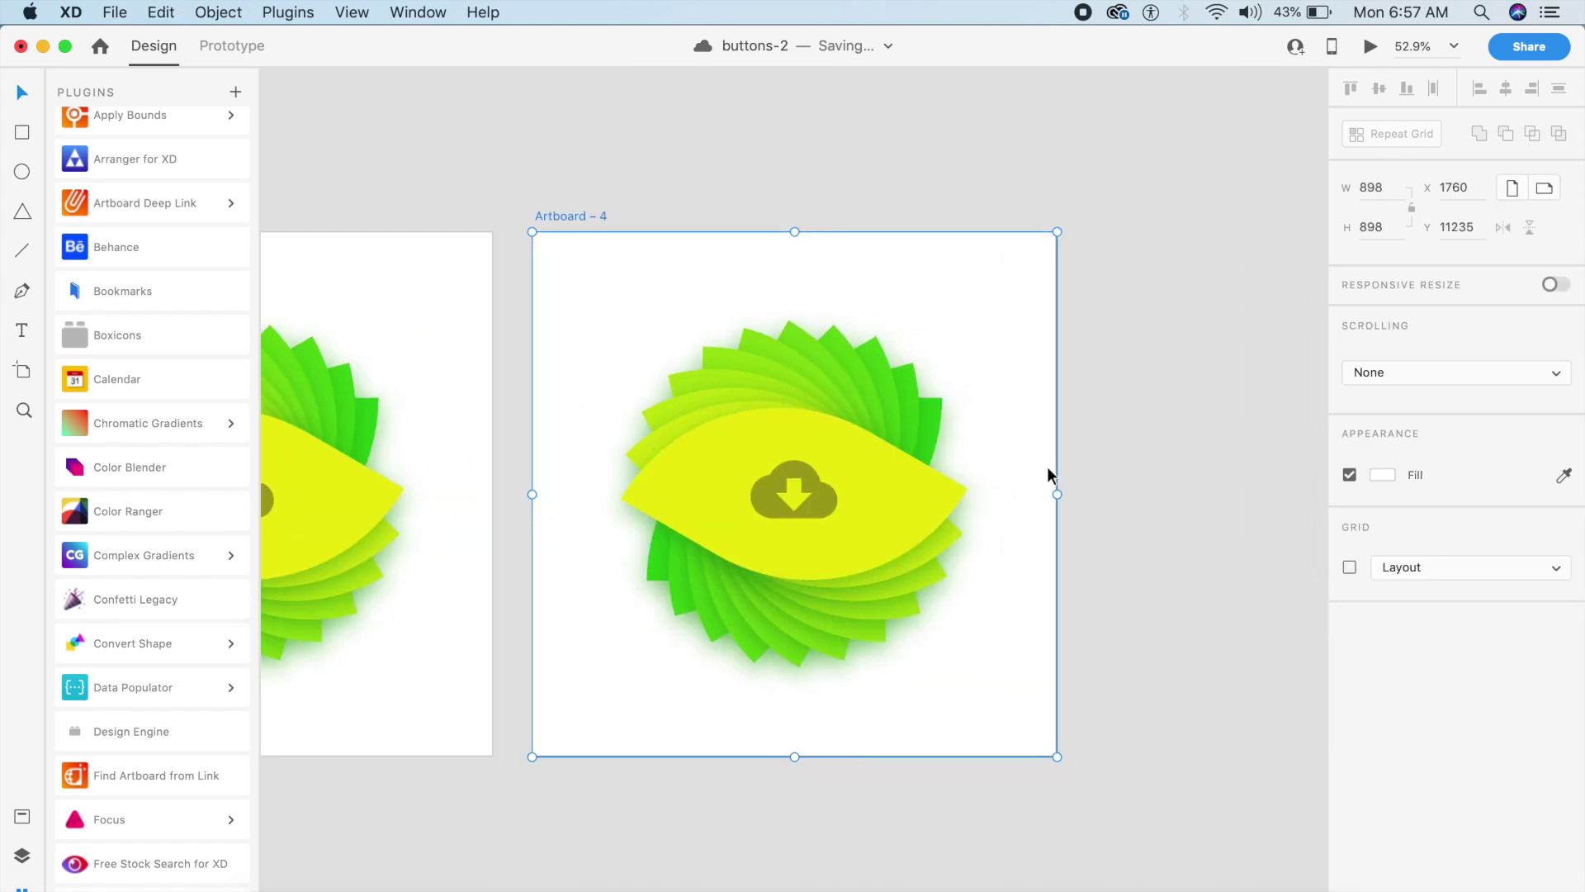
click(984, 473)
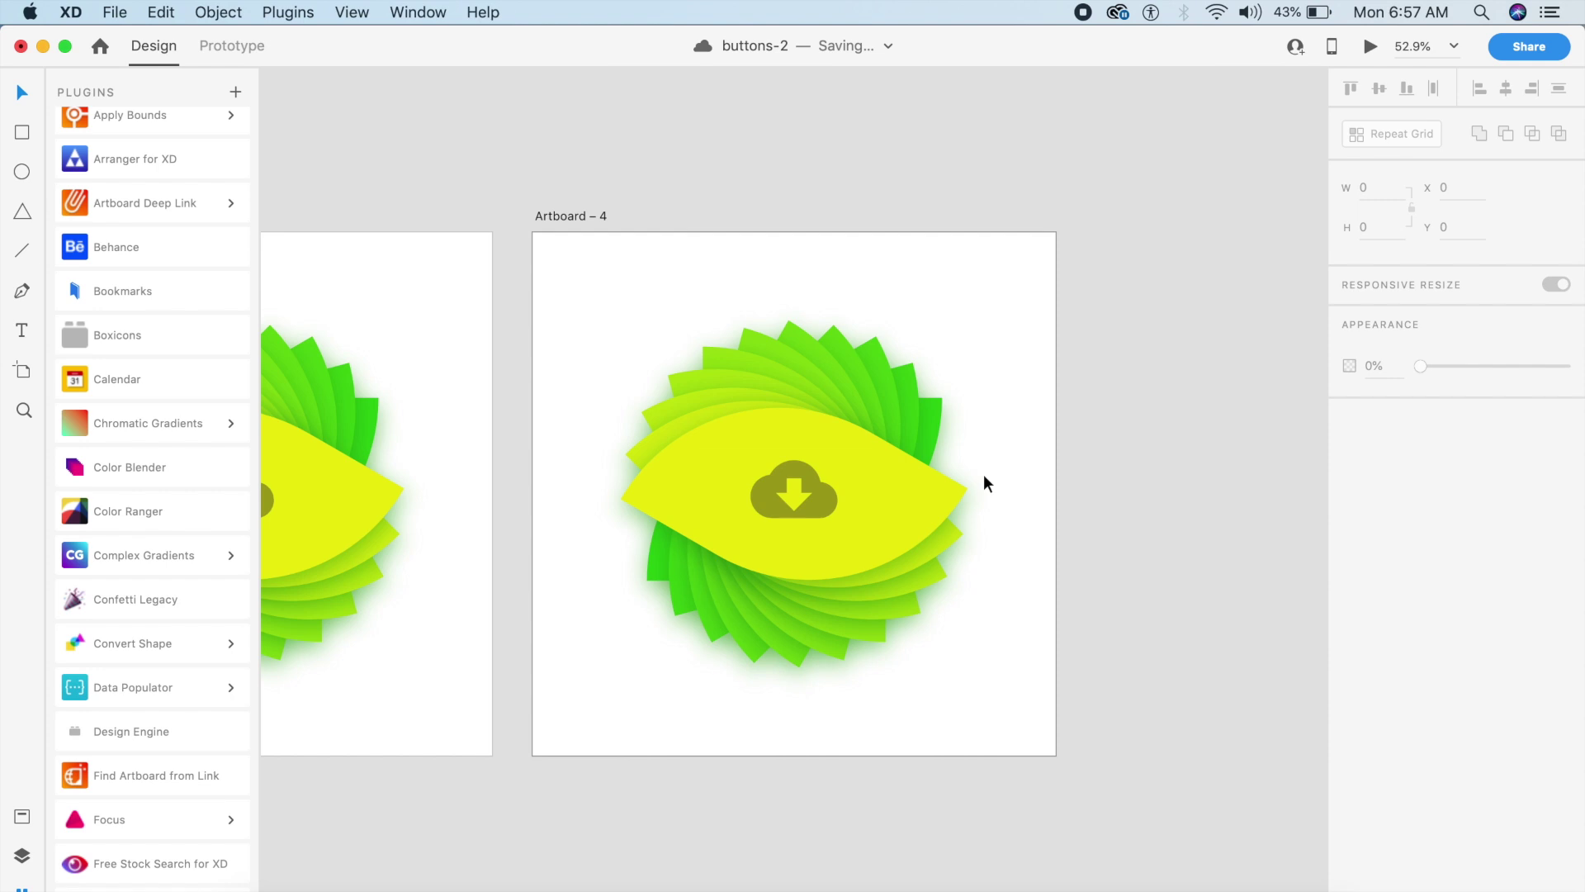
Set the rotation of the topmost yellow leaf on Artboard – 4 to 360°
drag(936, 685, 847, 337)
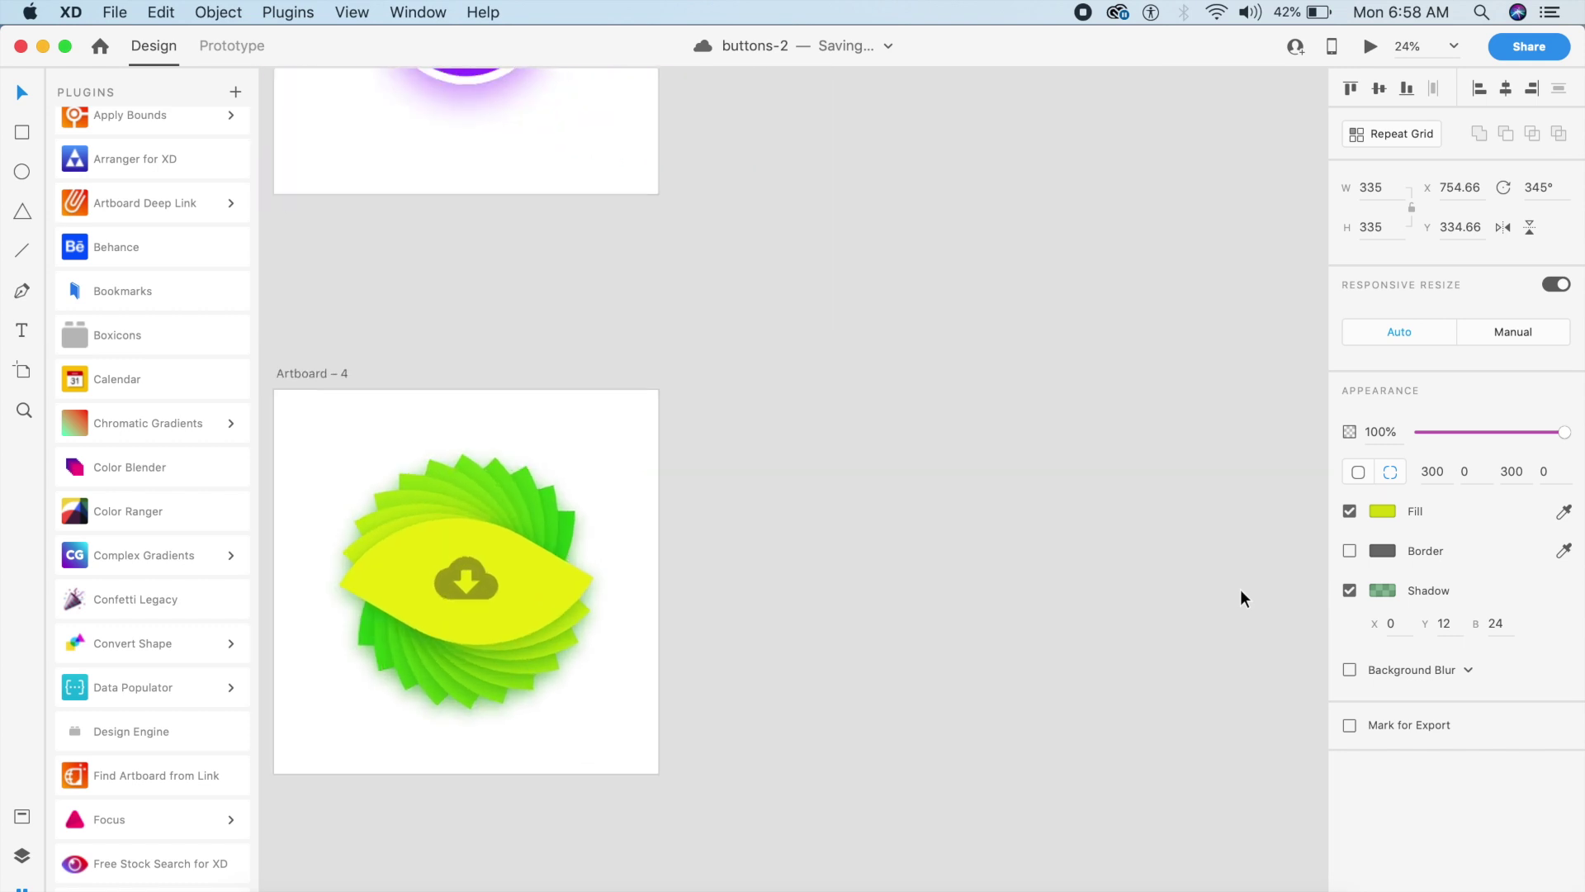
scroll(1241, 587, right, 5)
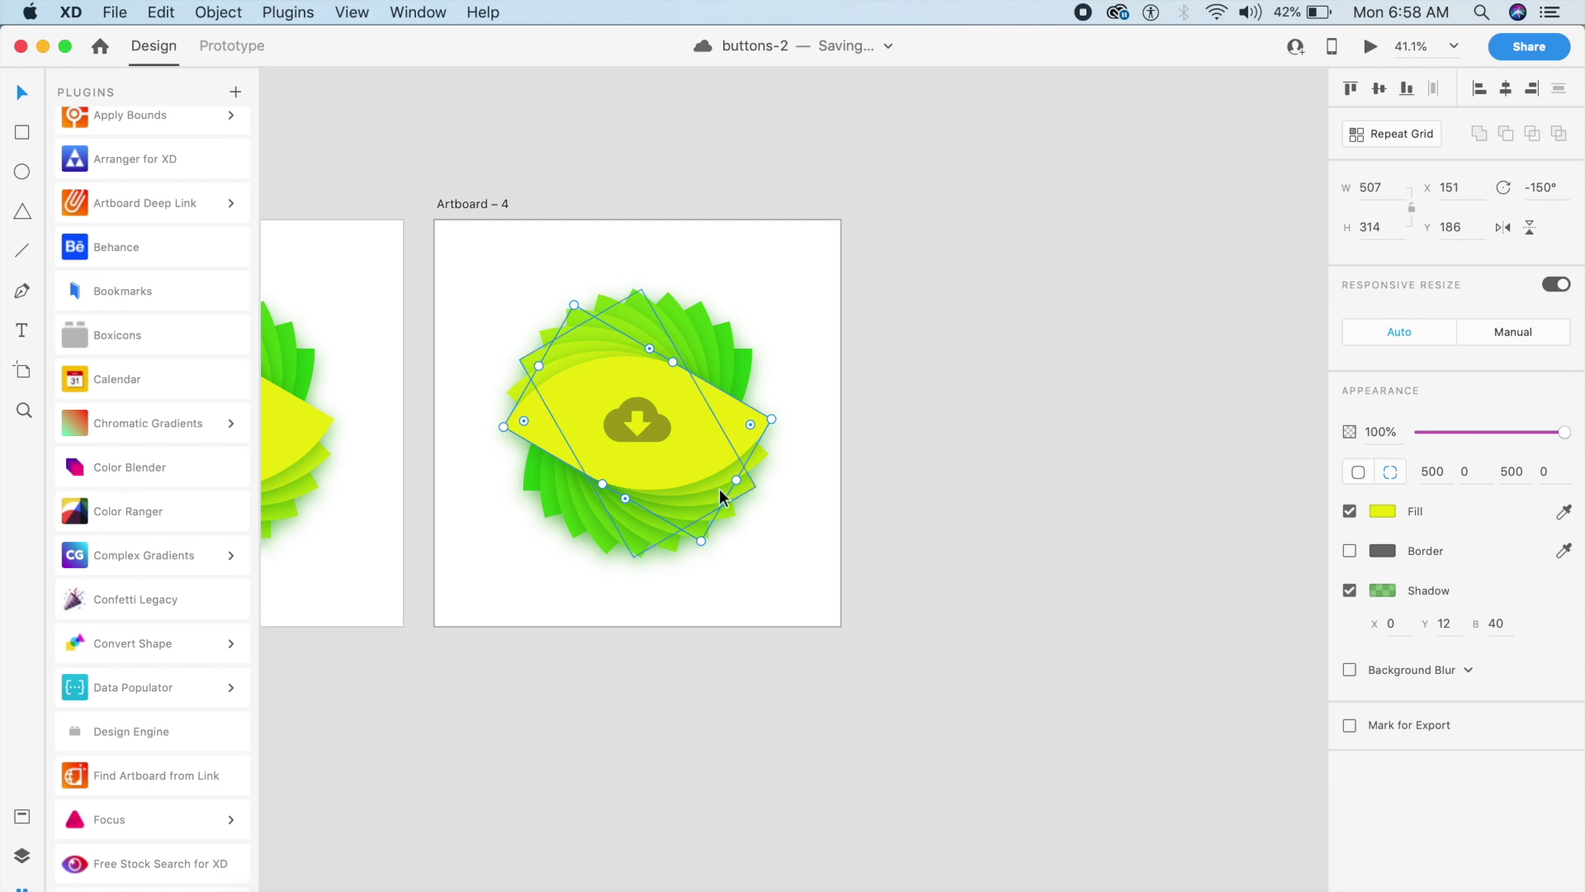
click(818, 509)
click(726, 432)
click(1563, 189)
text(360)
key(Return)
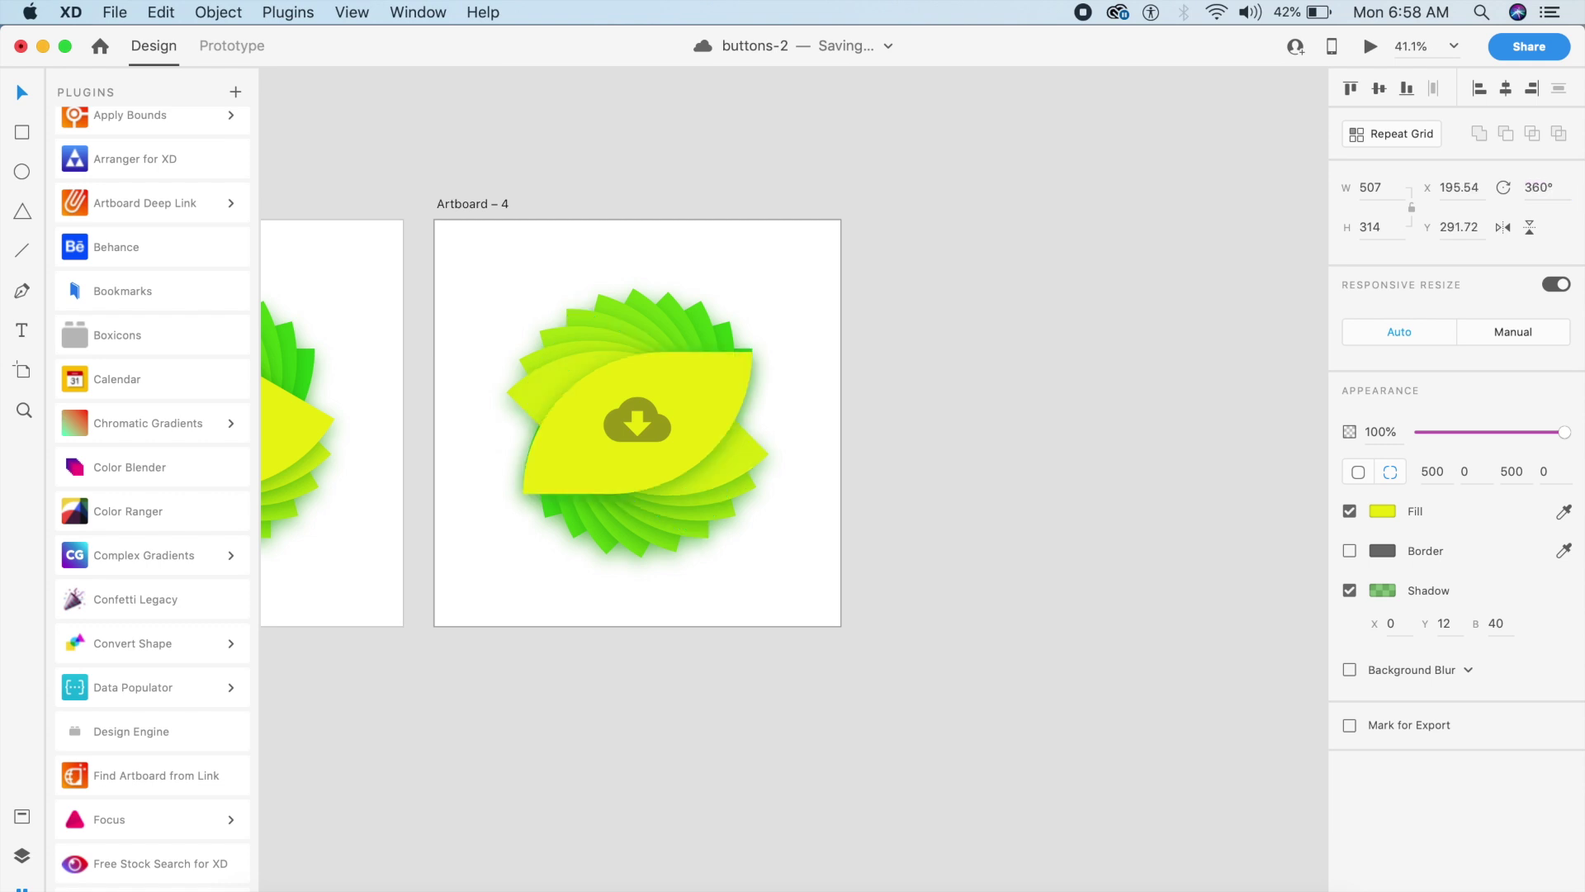
Set the rotation of the second leaf from the top, the -135° one, on Artboard – 4 to 345°
click(749, 462)
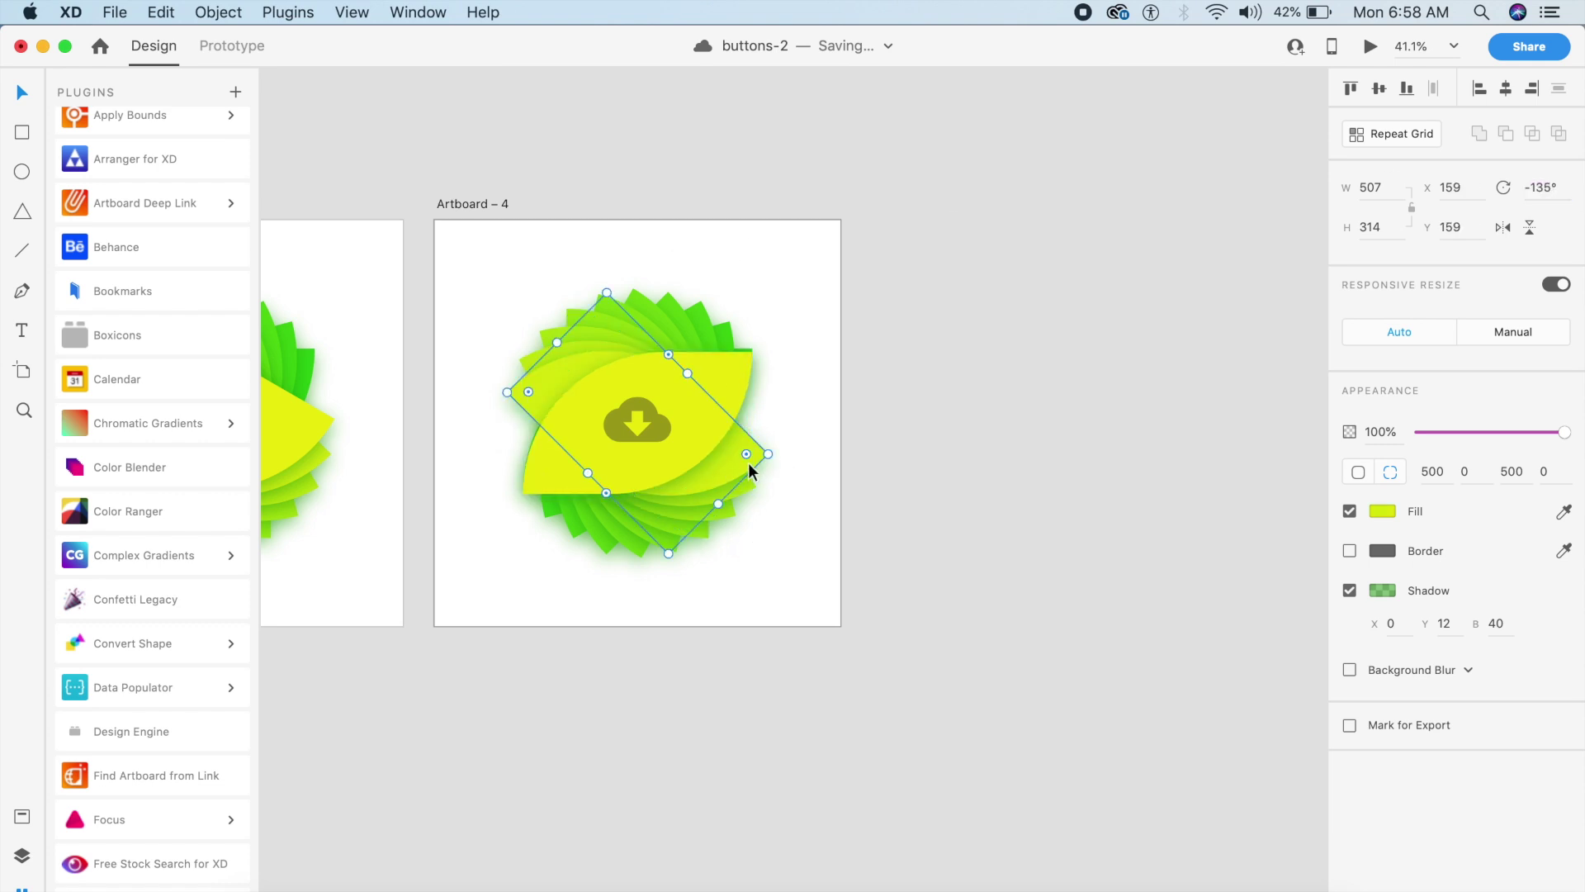
click(1561, 187)
text(345)
key(Return)
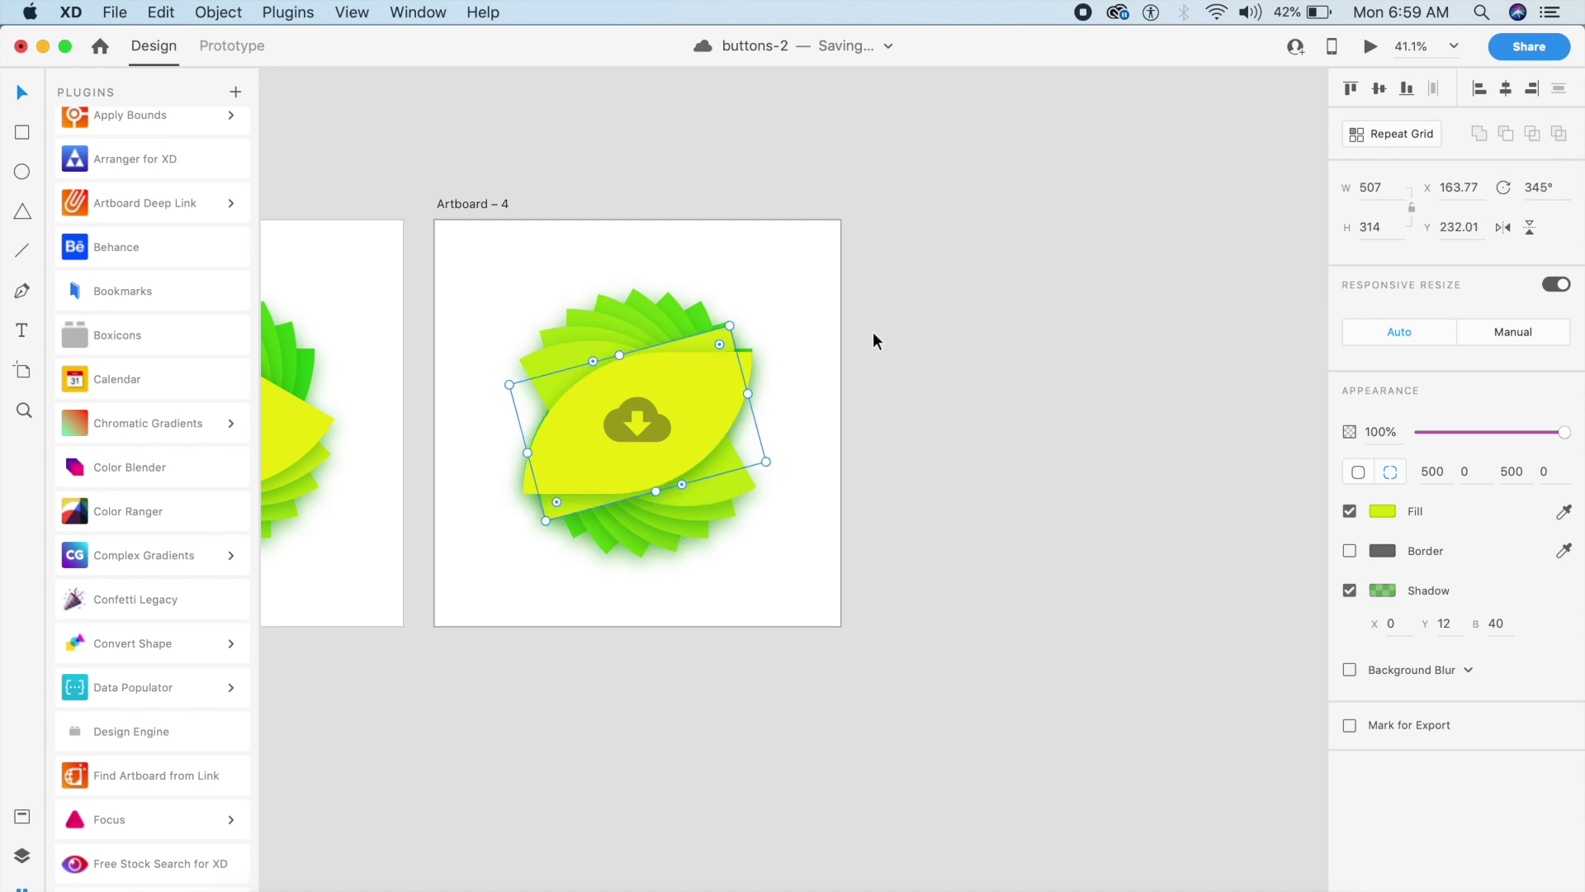
Try a 320° rotation for the third leaf from the top on Artboard – 4, and settle on 325°
click(710, 489)
click(1552, 190)
text(320)
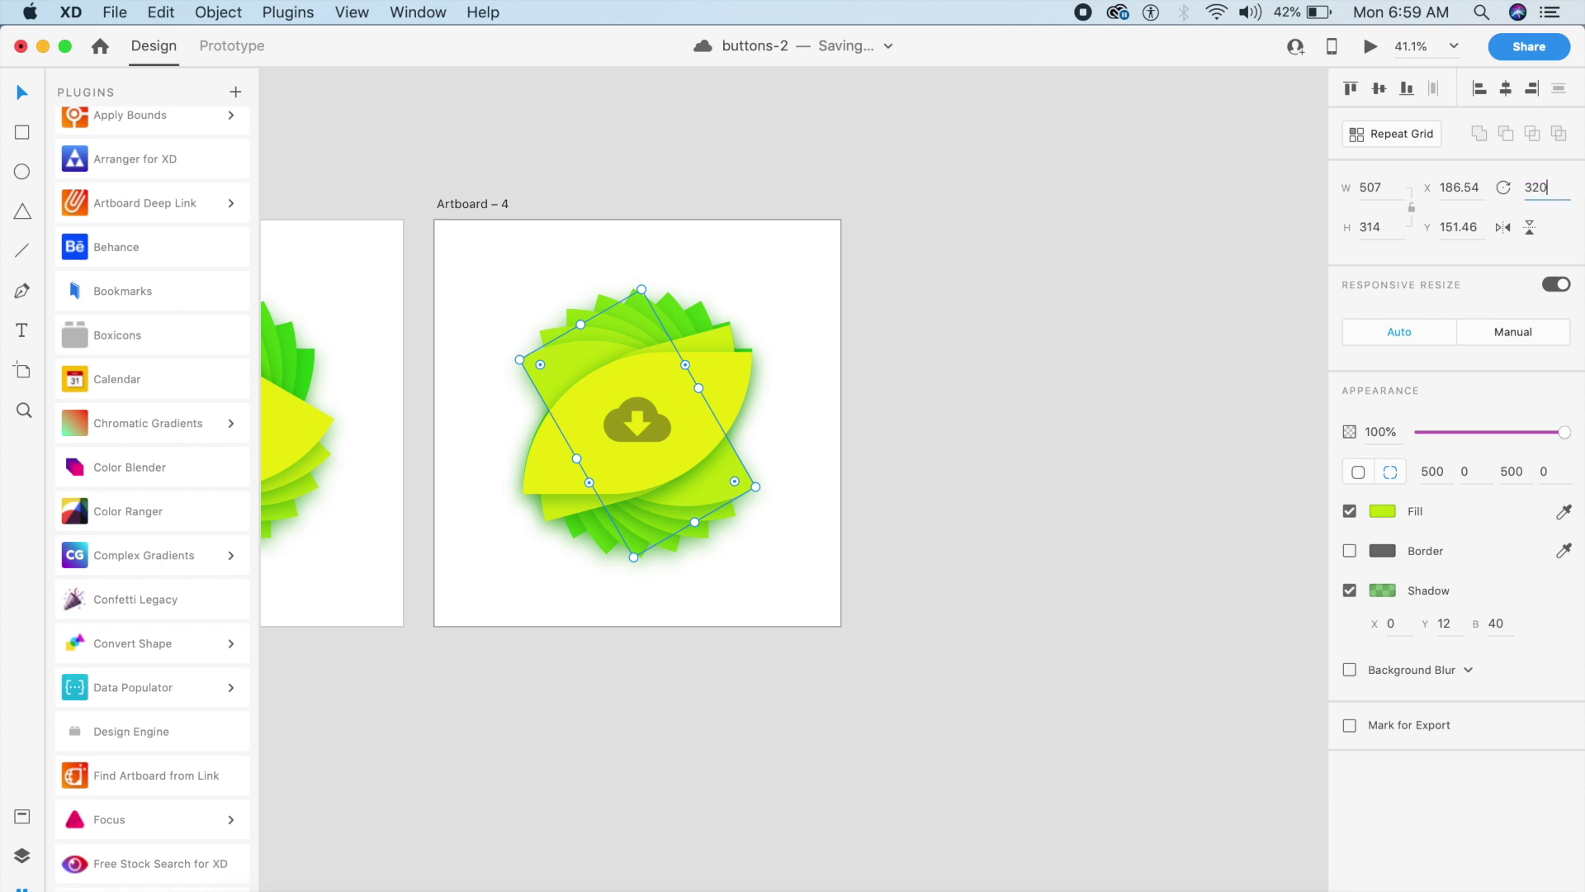
key(Return)
click(1546, 190)
text(3)
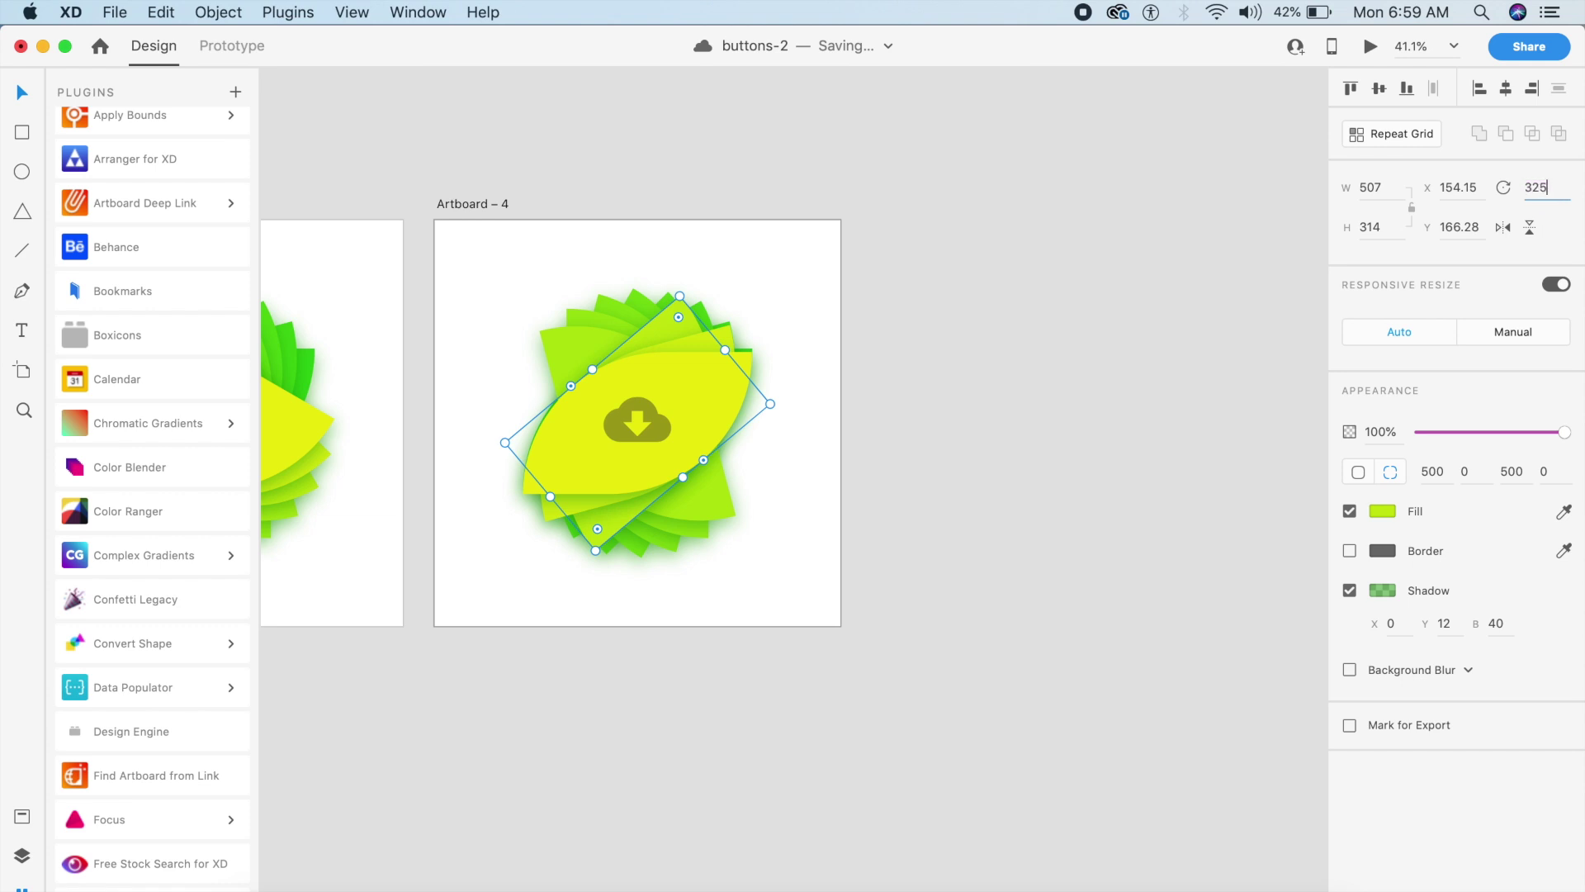
text(25)
key(Return)
Set the rotation of the fourth leaf from the top, the -105° one, on Artboard – 4 to 310°
drag(616, 533, 726, 512)
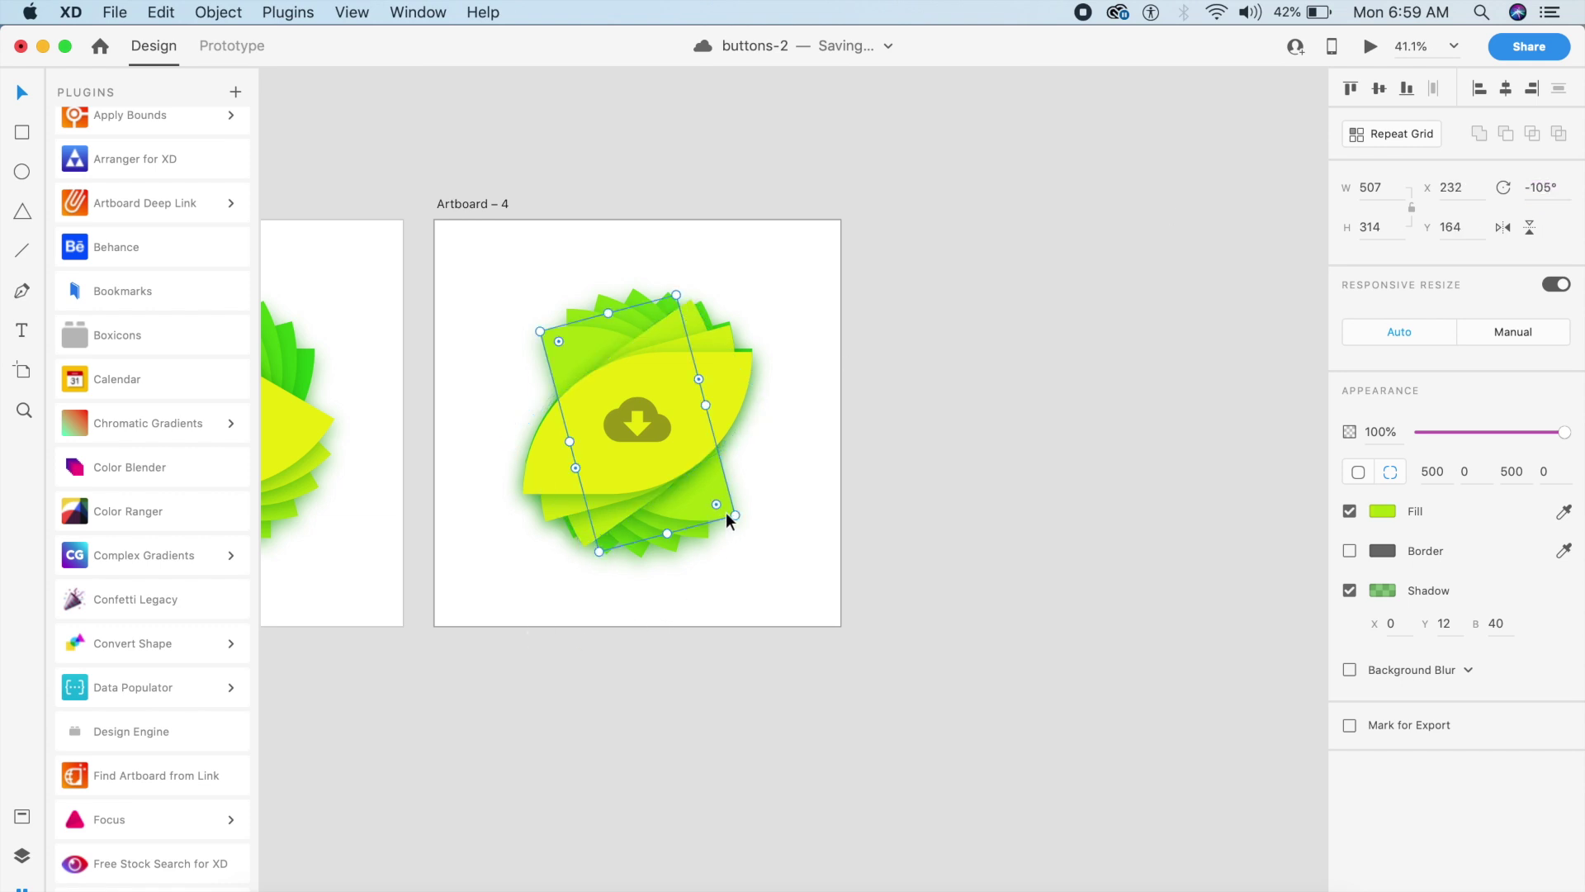
click(1563, 183)
text(310)
key(Return)
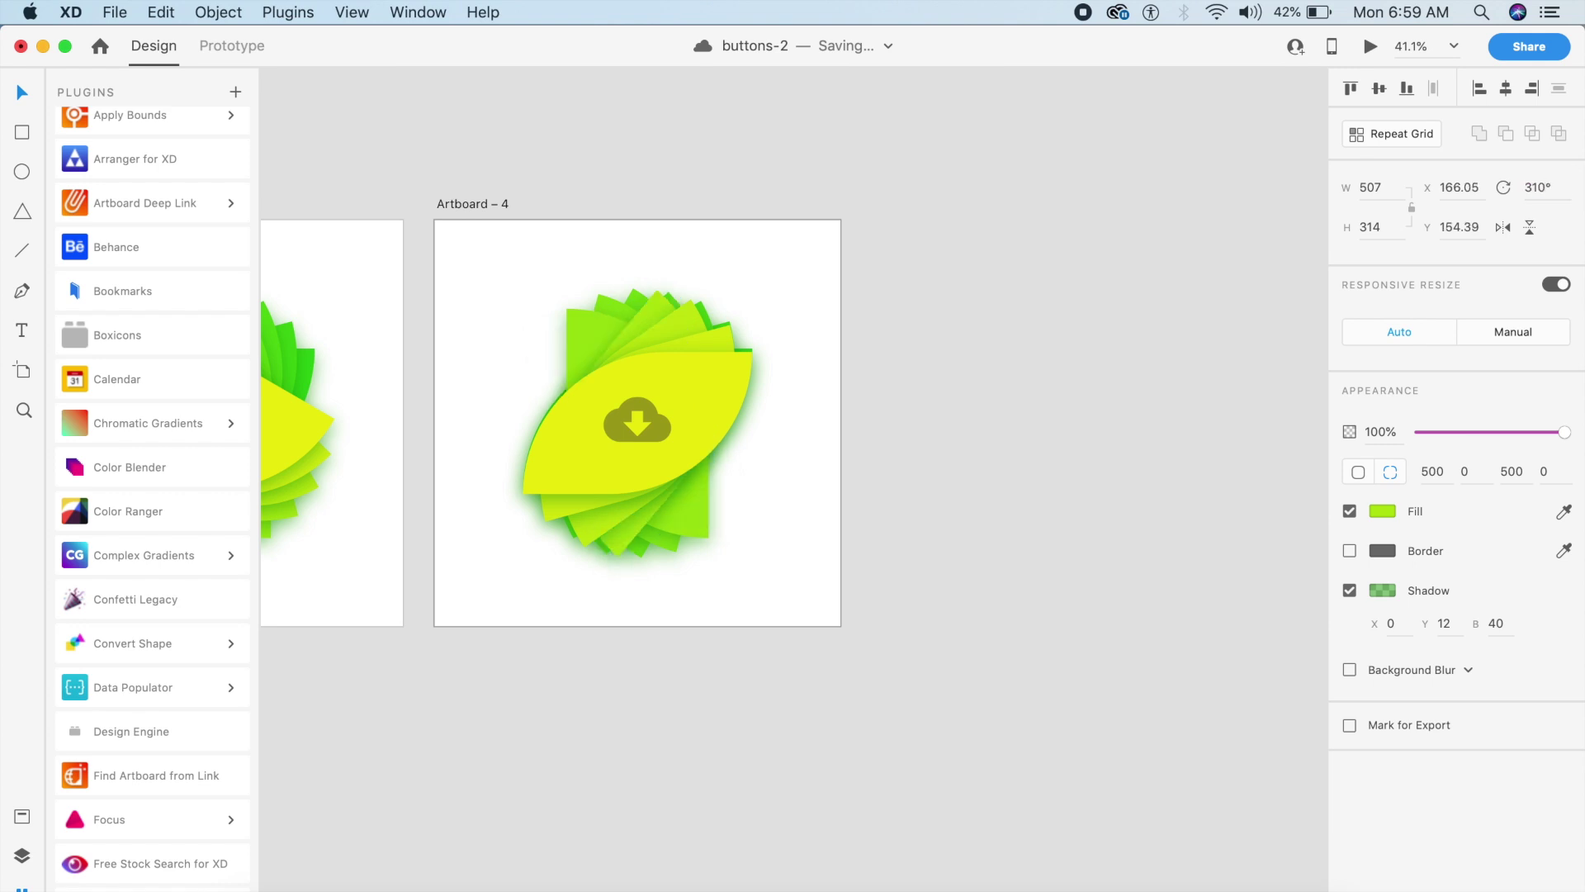
Try a 300° rotation for the fifth leaf from the top on Artboard – 4, the -90° one, and settle on 295°
drag(713, 559, 697, 531)
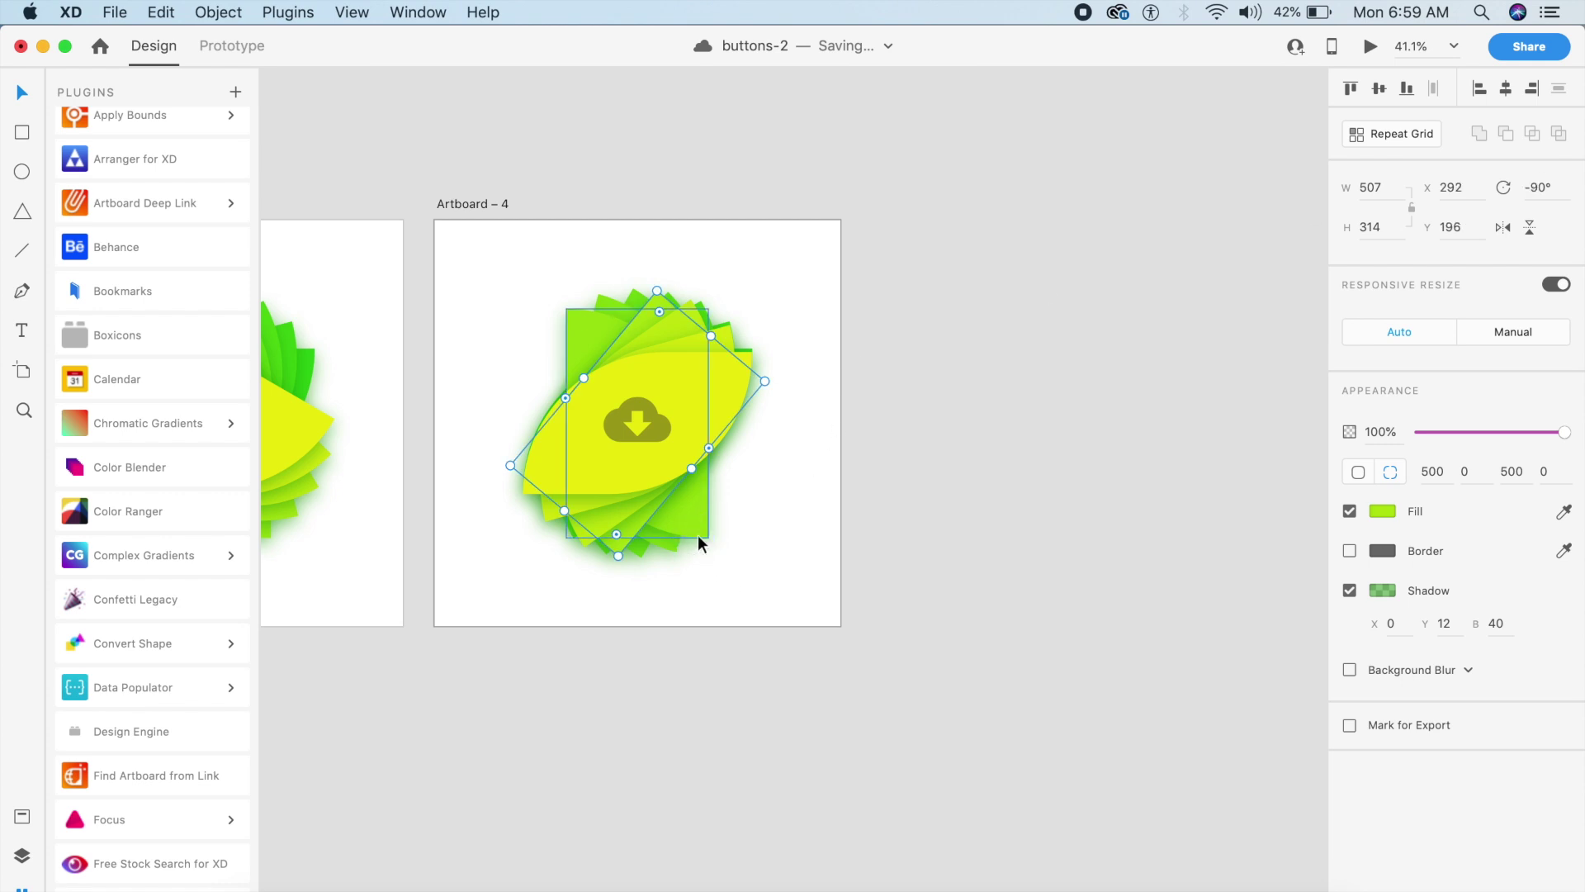
click(1557, 190)
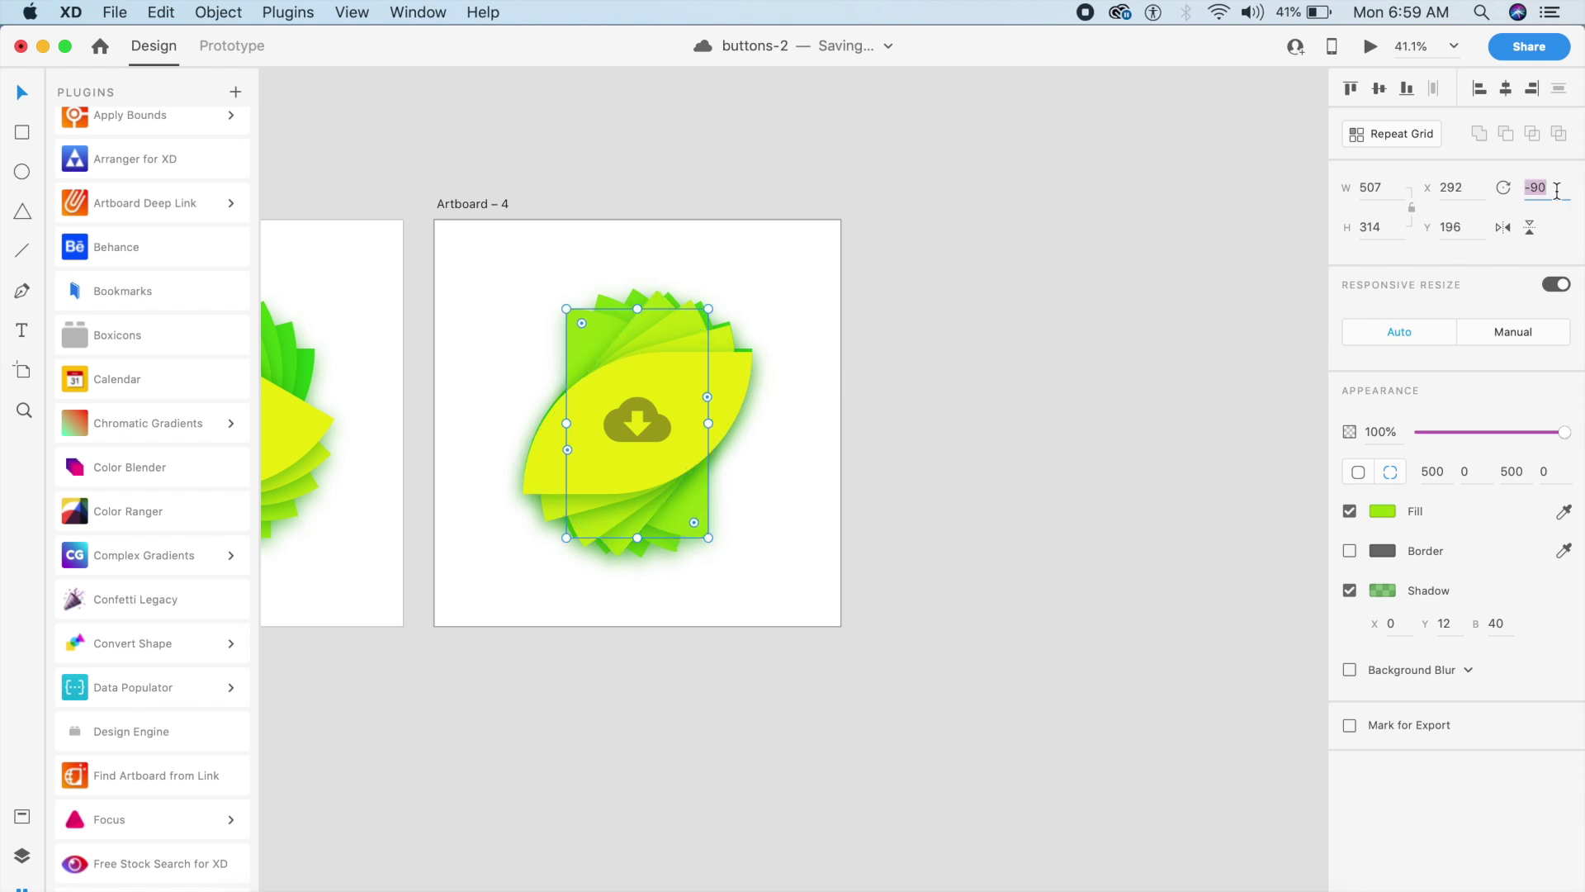
text(300)
key(Return)
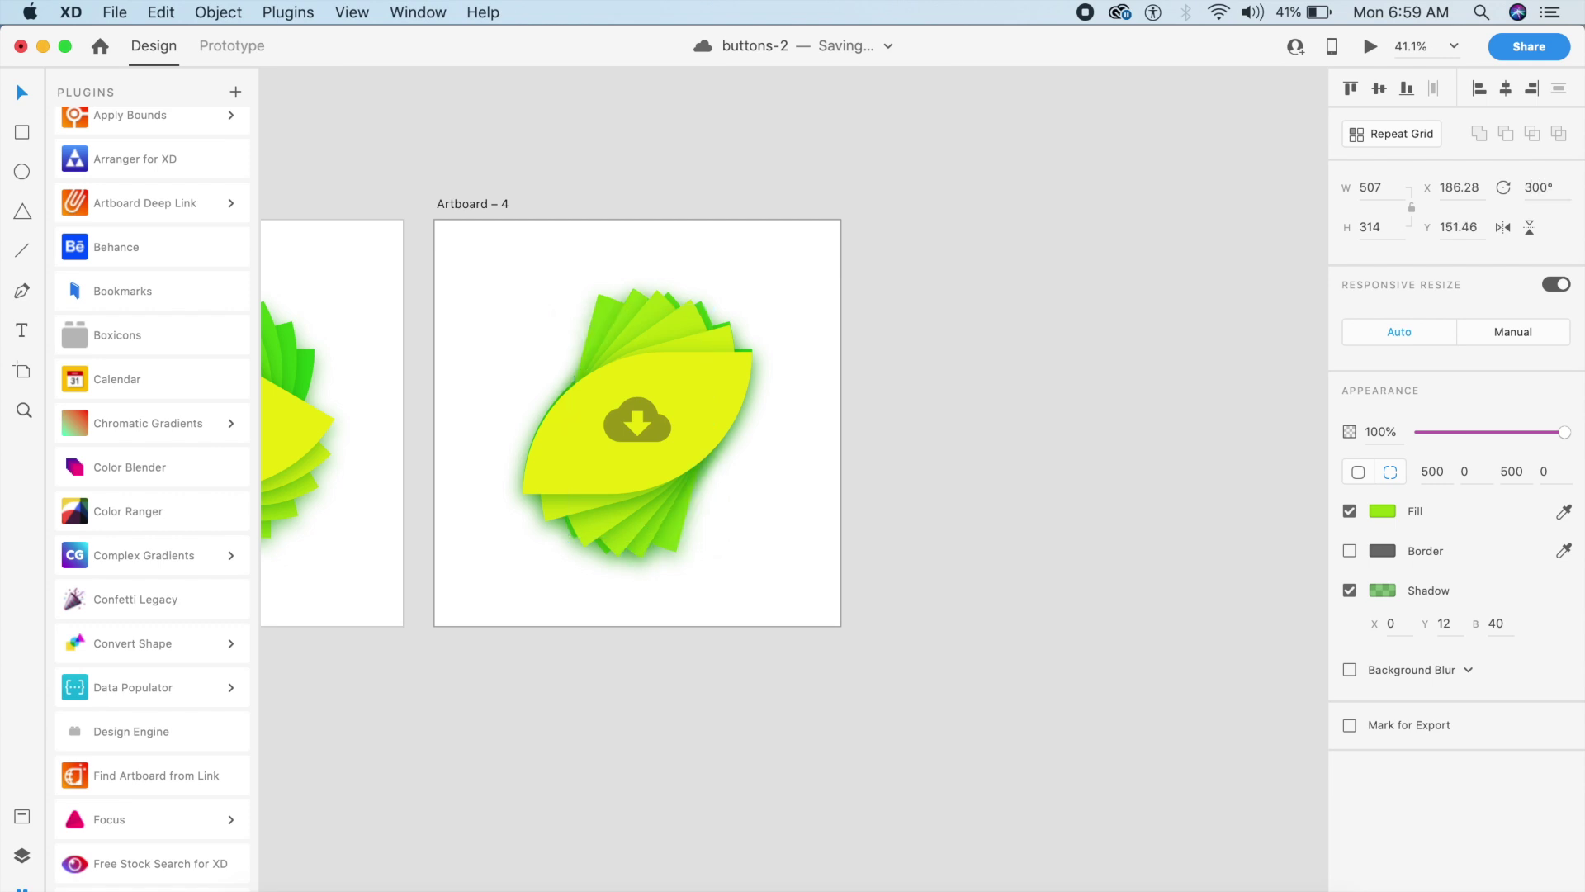
text(295)
key(Return)
Re-rotate the remaining lower leaves on Artboard – 4, ending with the bottommost leaf at 210°
drag(675, 546, 679, 545)
click(1547, 192)
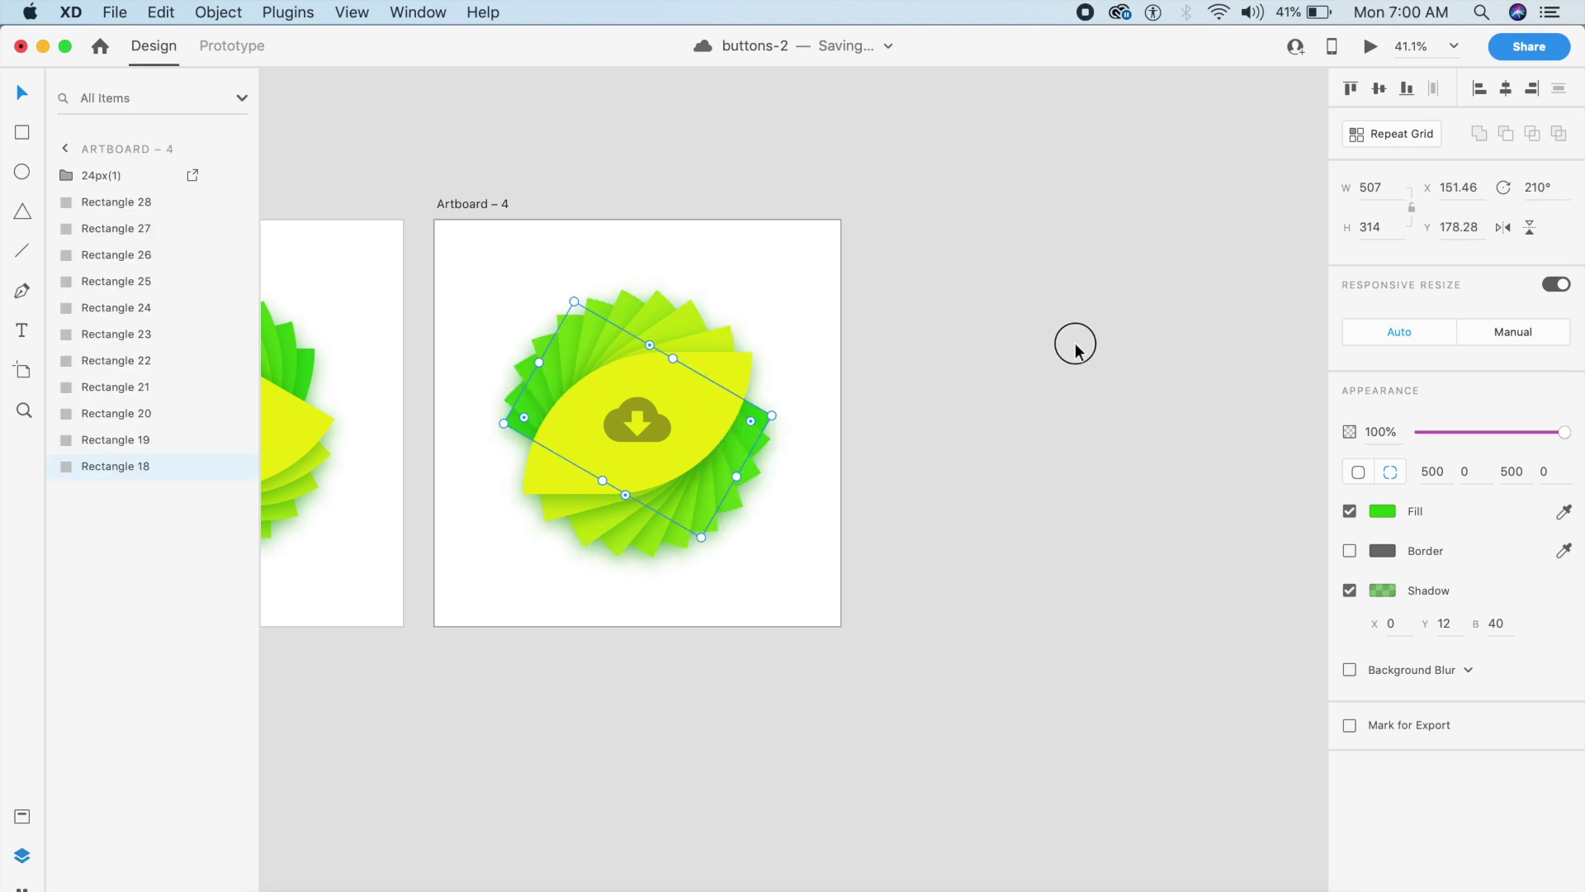
click(1075, 343)
Check the rotation of the individual upper leaves on Artboard – 4
scroll(1075, 343, left, 3)
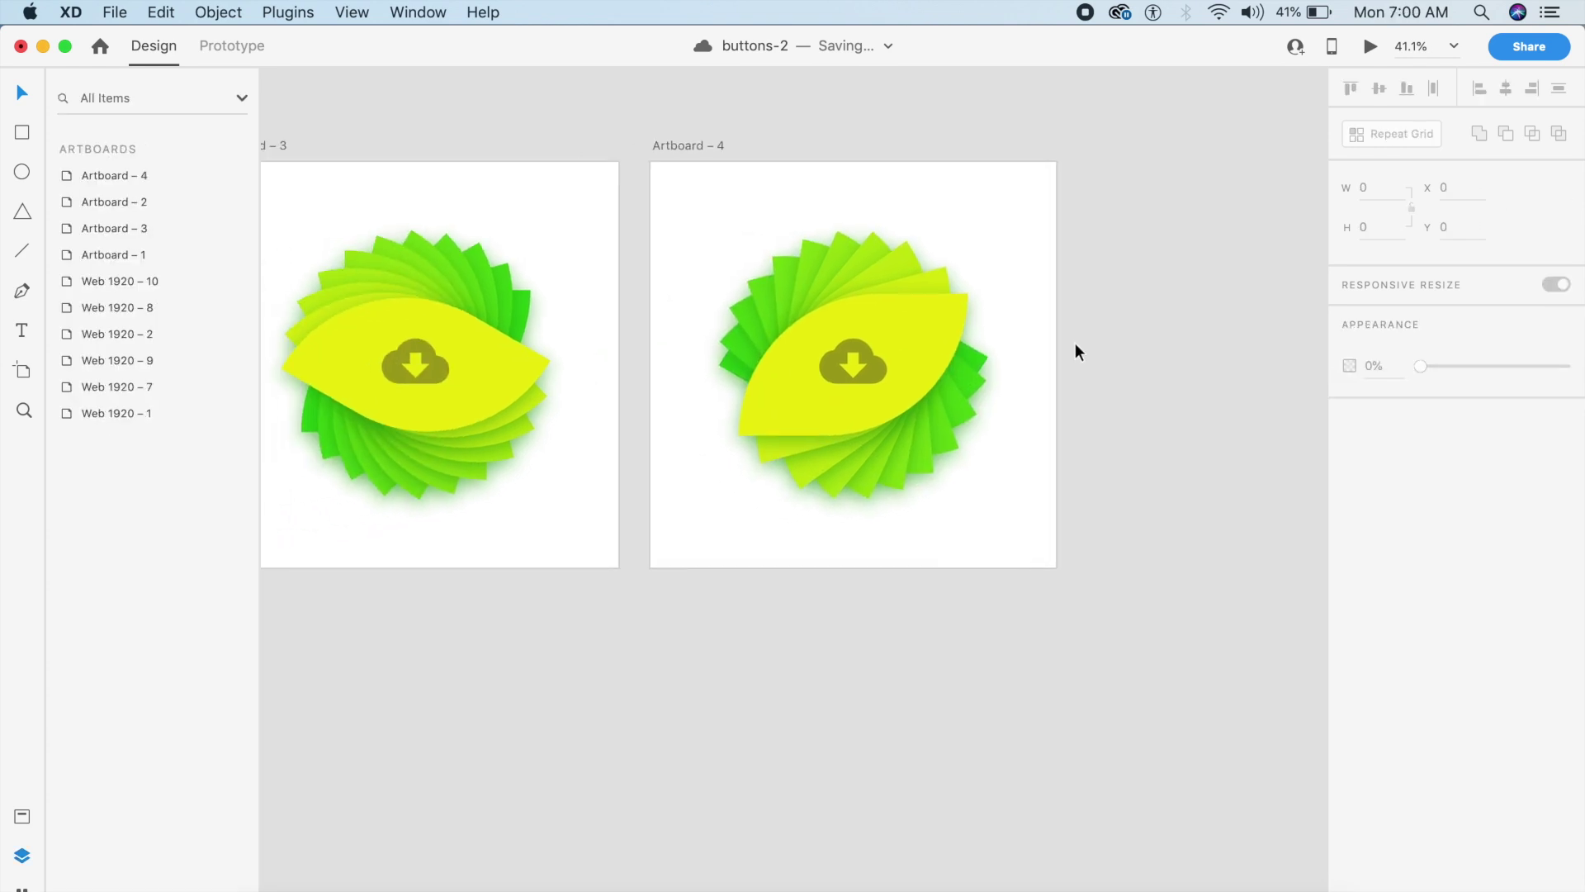
click(936, 356)
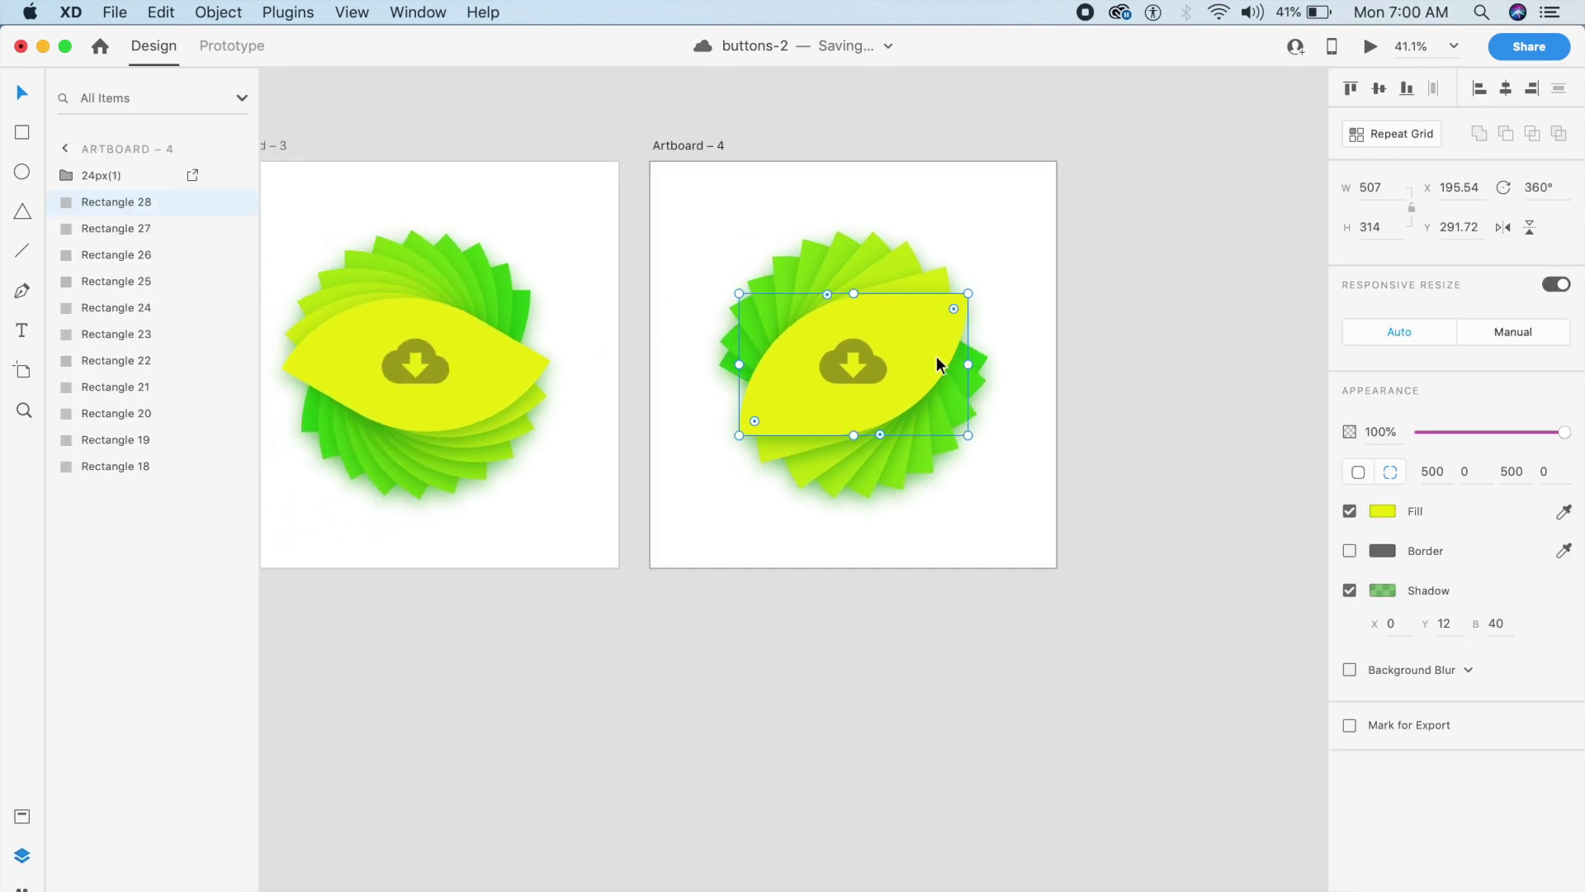
click(795, 448)
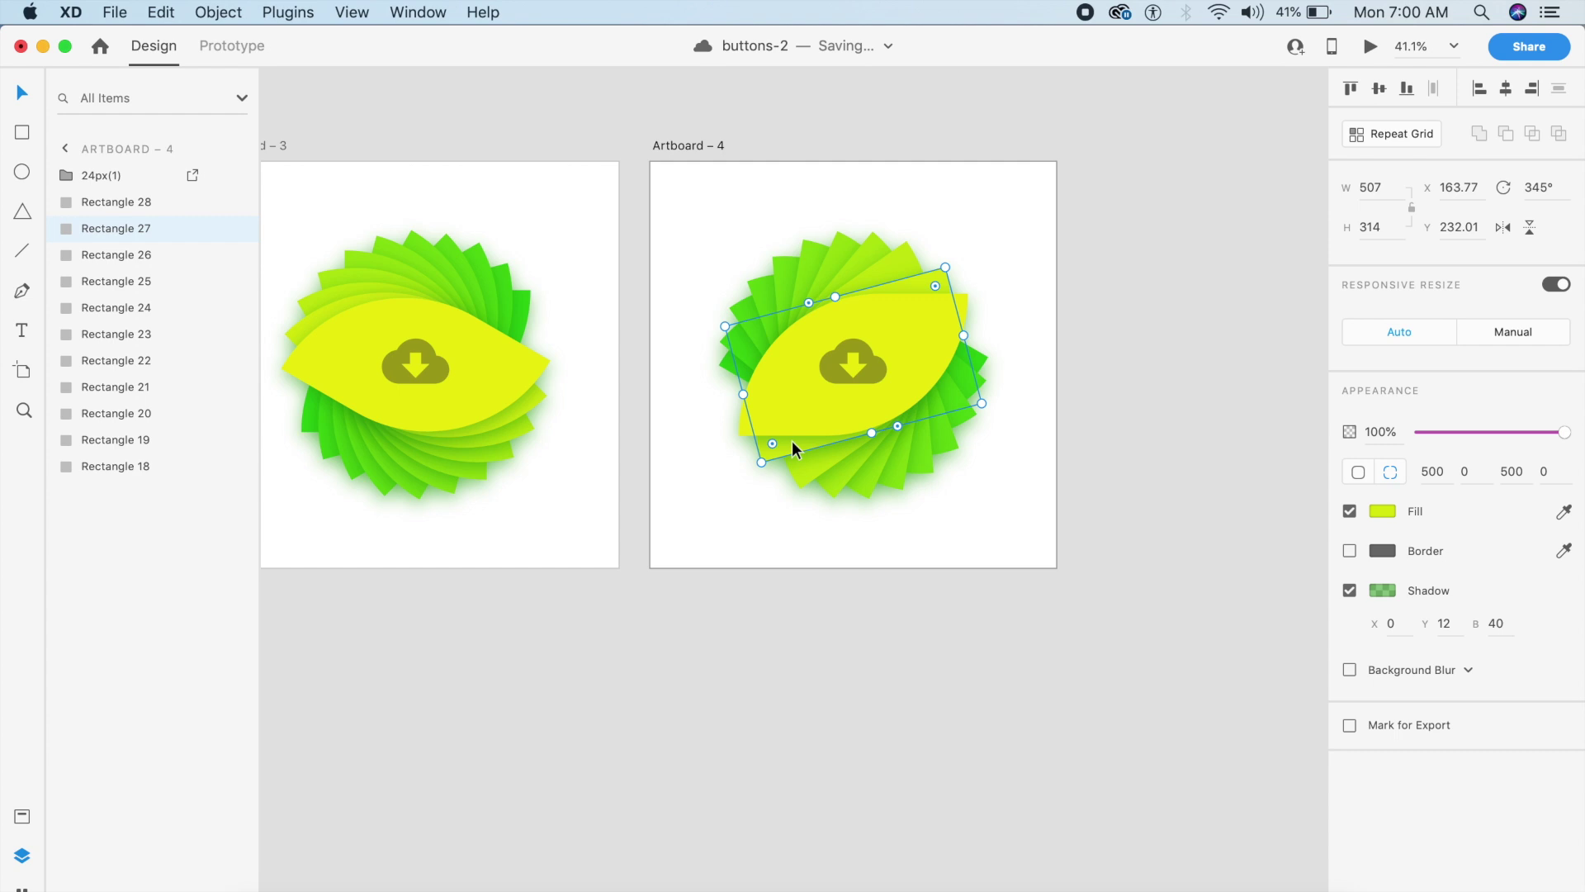
click(793, 398)
click(778, 455)
click(857, 486)
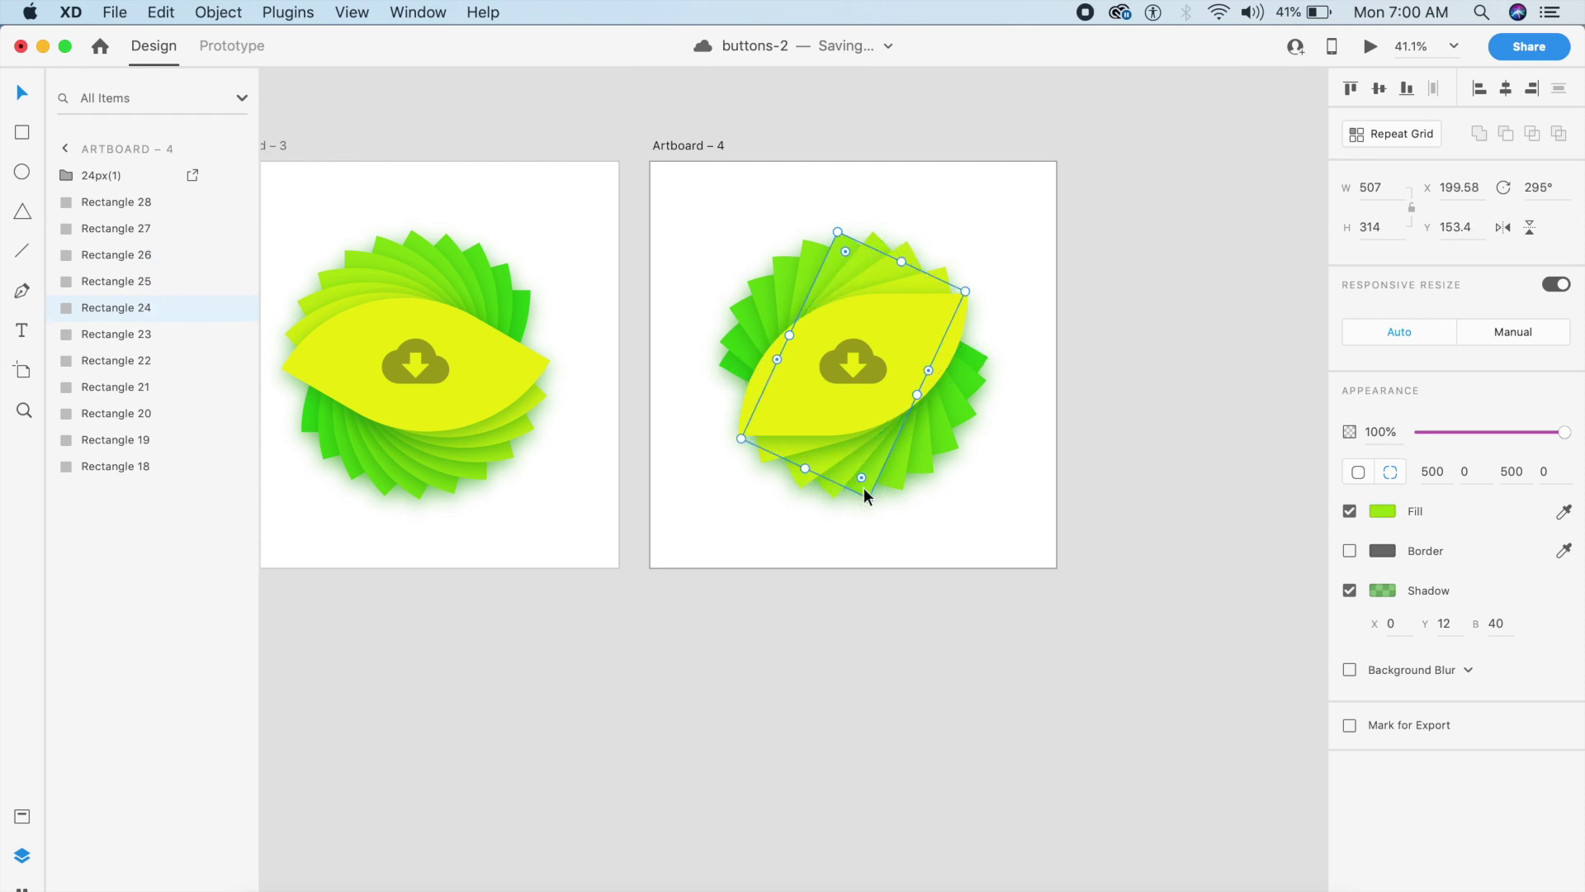
Open the cloud shape, Path 12 in the 24px(1) group on Artboard – 4, for anchor point editing
click(864, 375)
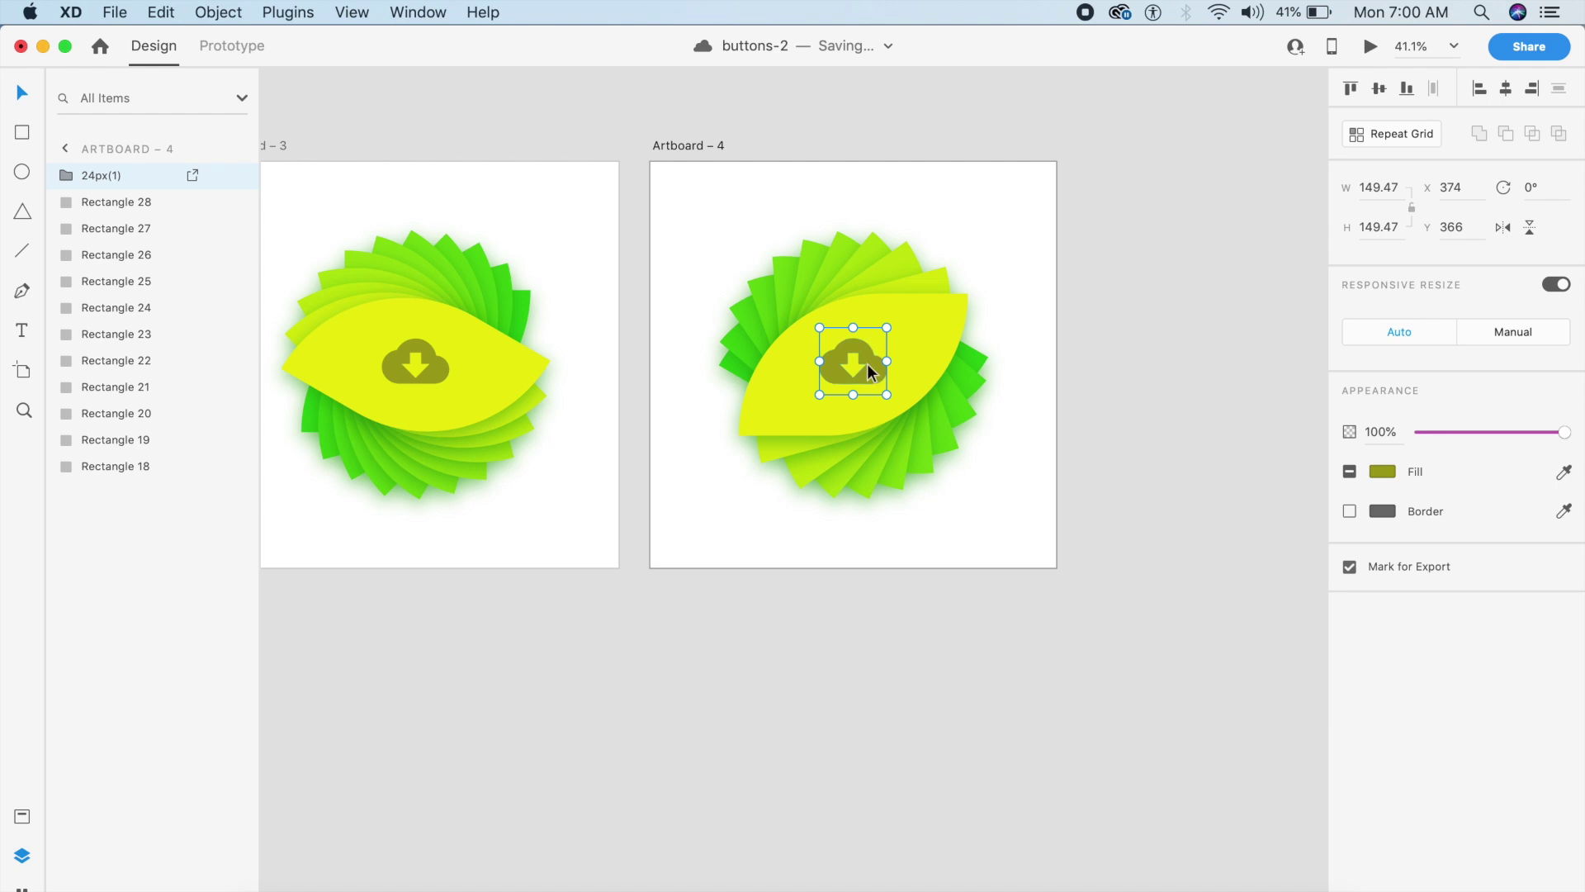
key(super+equal)
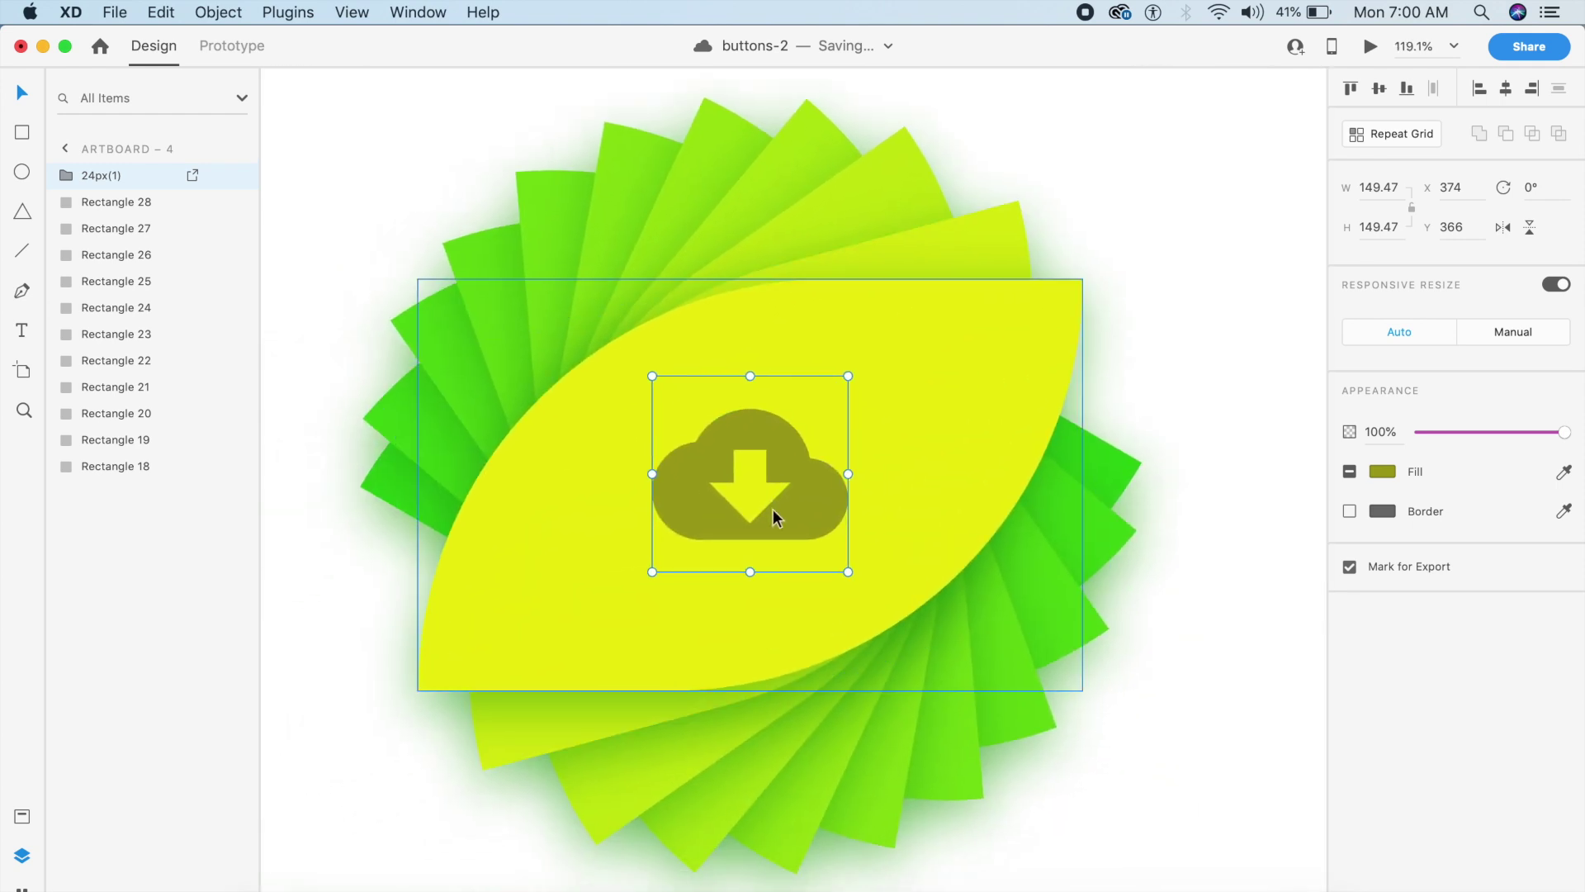
click(67, 176)
click(93, 220)
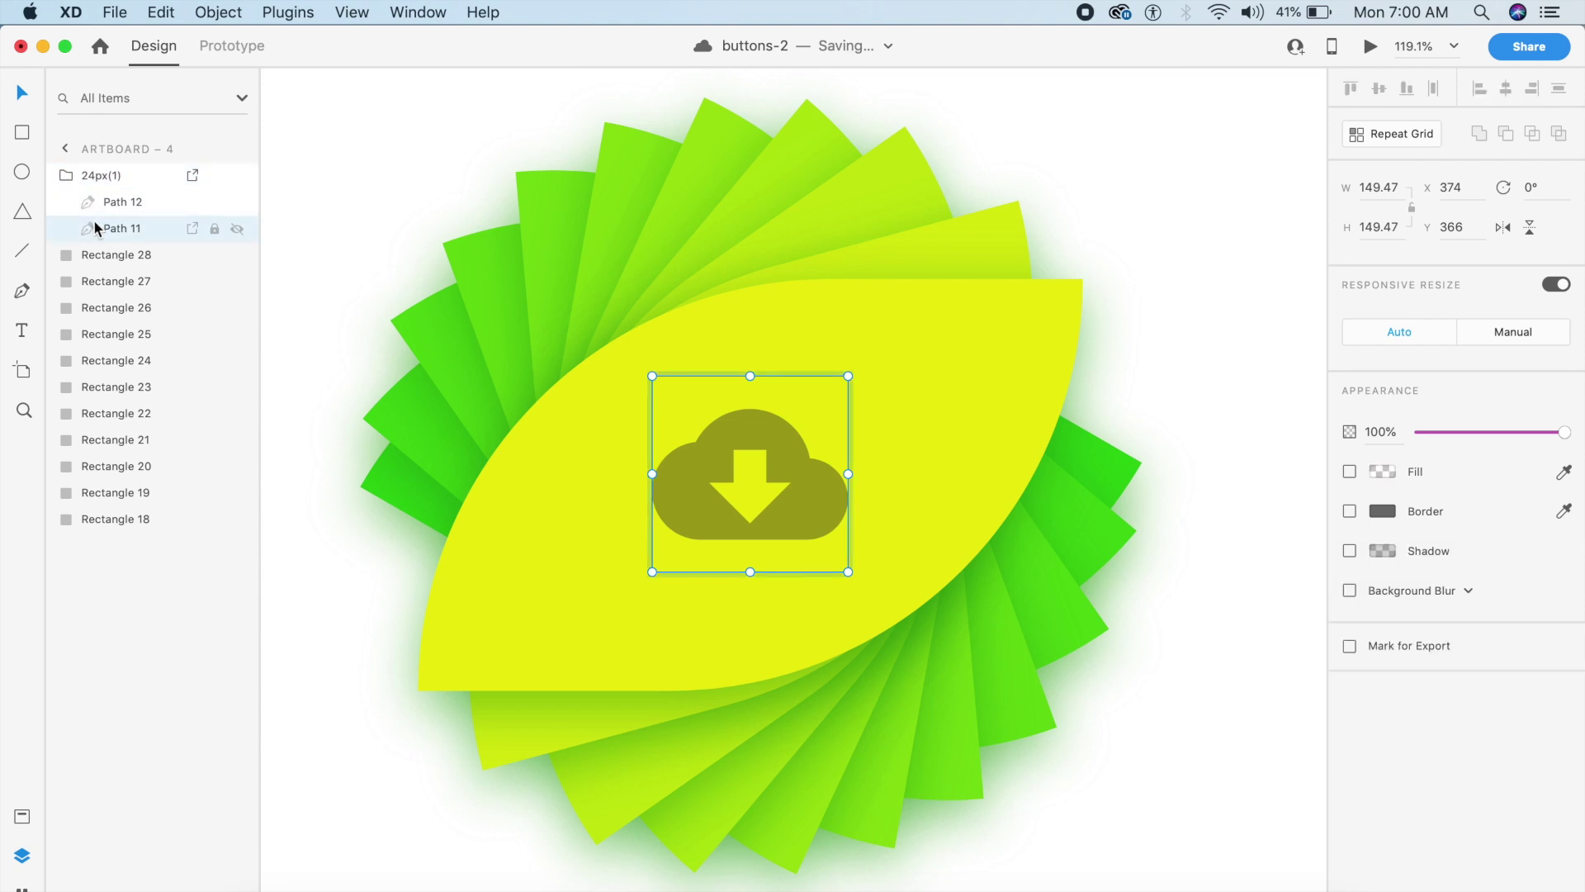
click(87, 198)
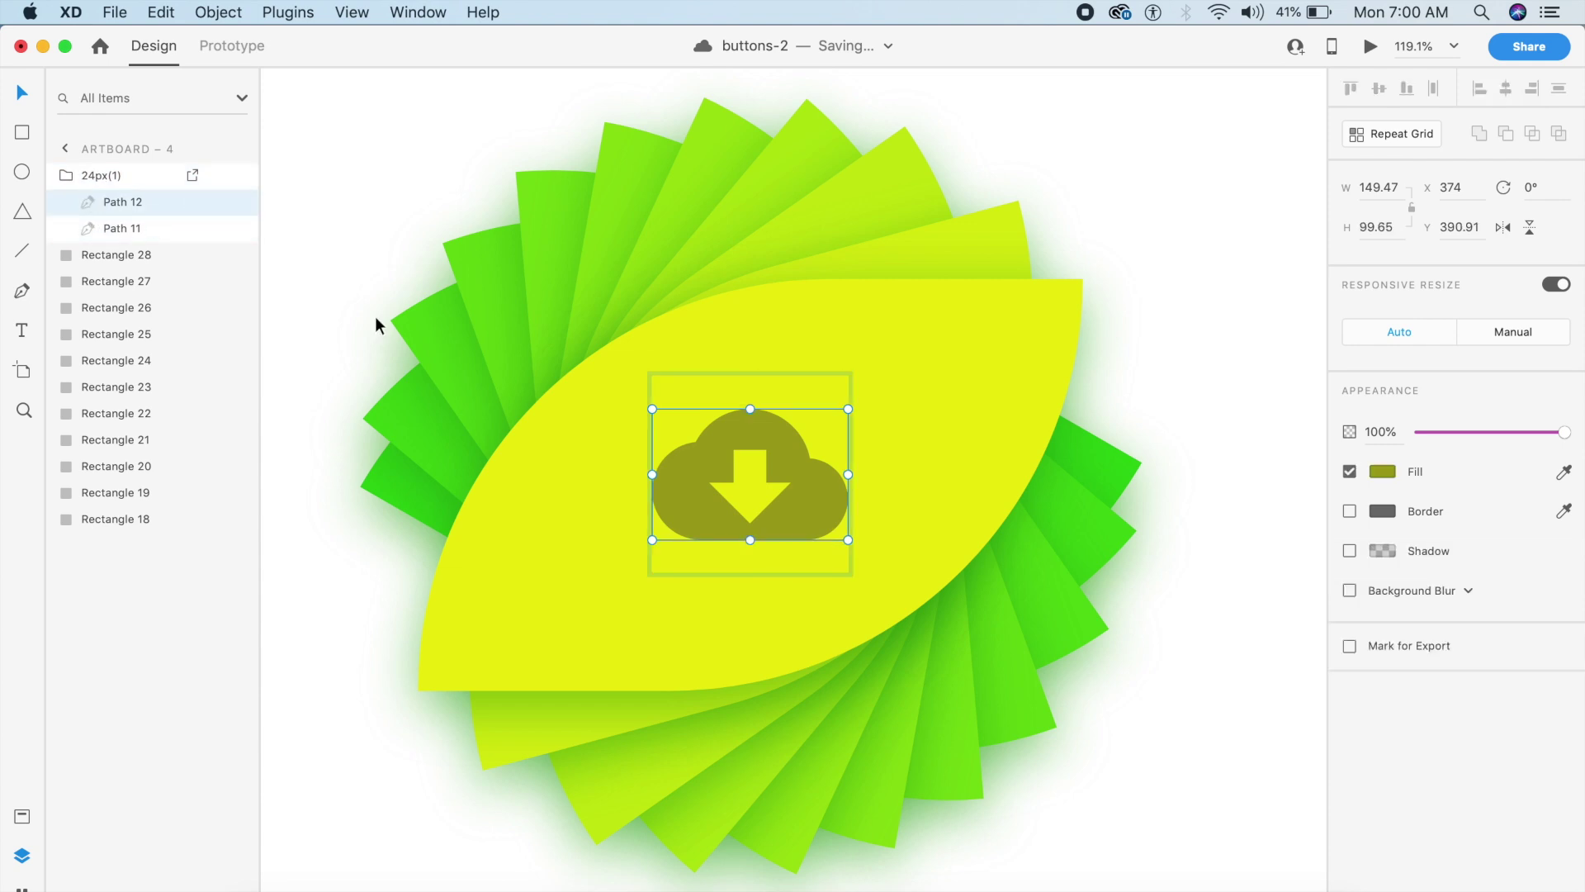
double_click(795, 489)
scroll(794, 489, up, 5)
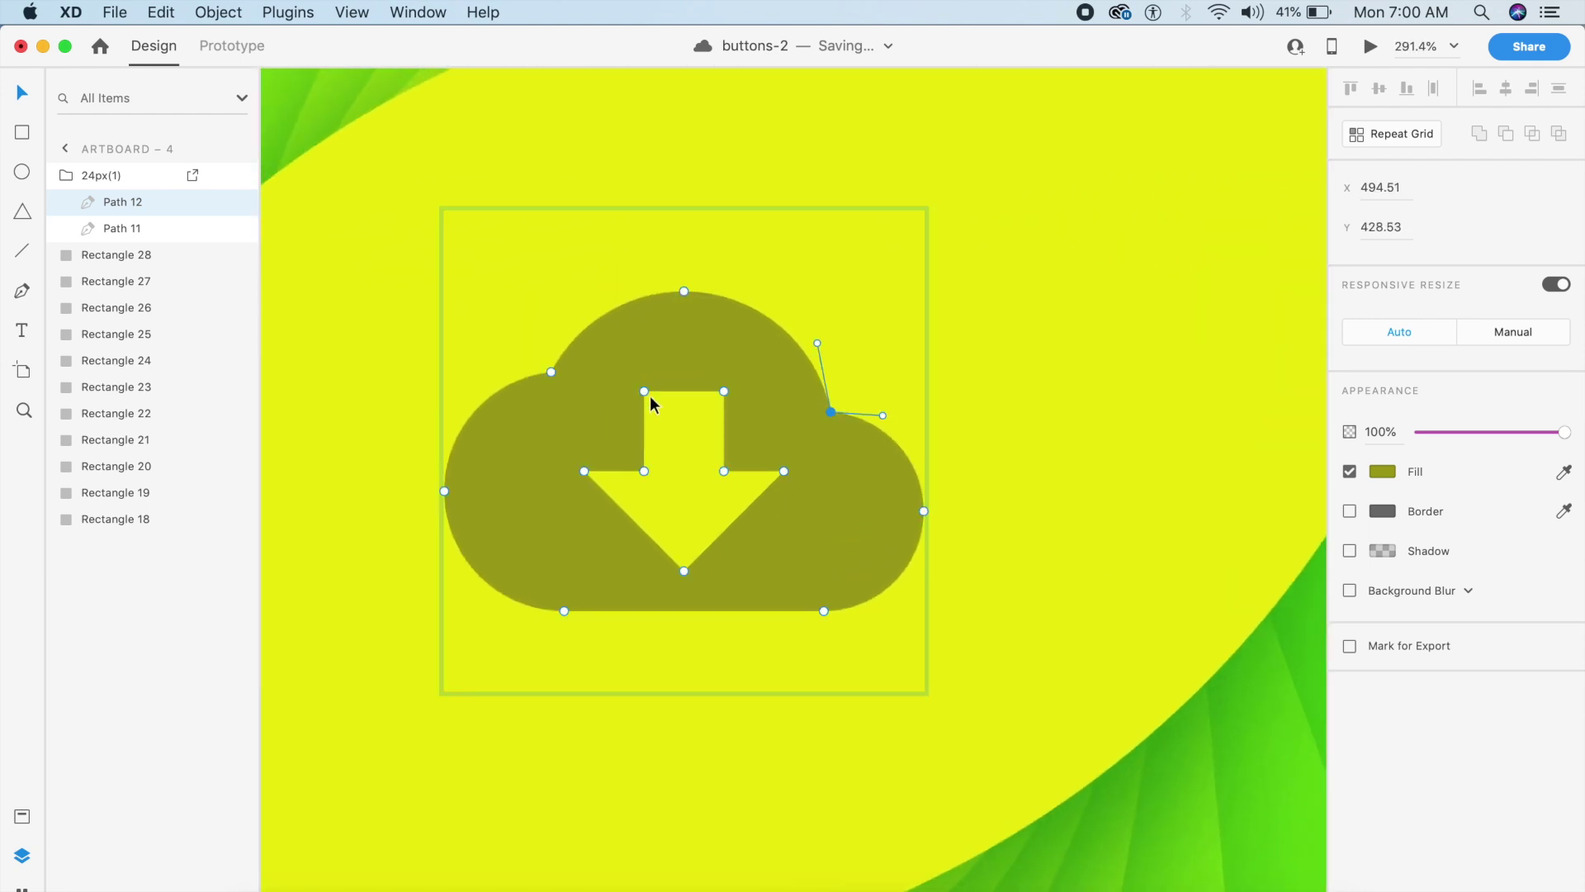
Reshape the download arrow cut-out in the Artboard – 4 cloud icon into a check mark by moving its anchor points
drag(643, 392, 740, 419)
shift+click(724, 391)
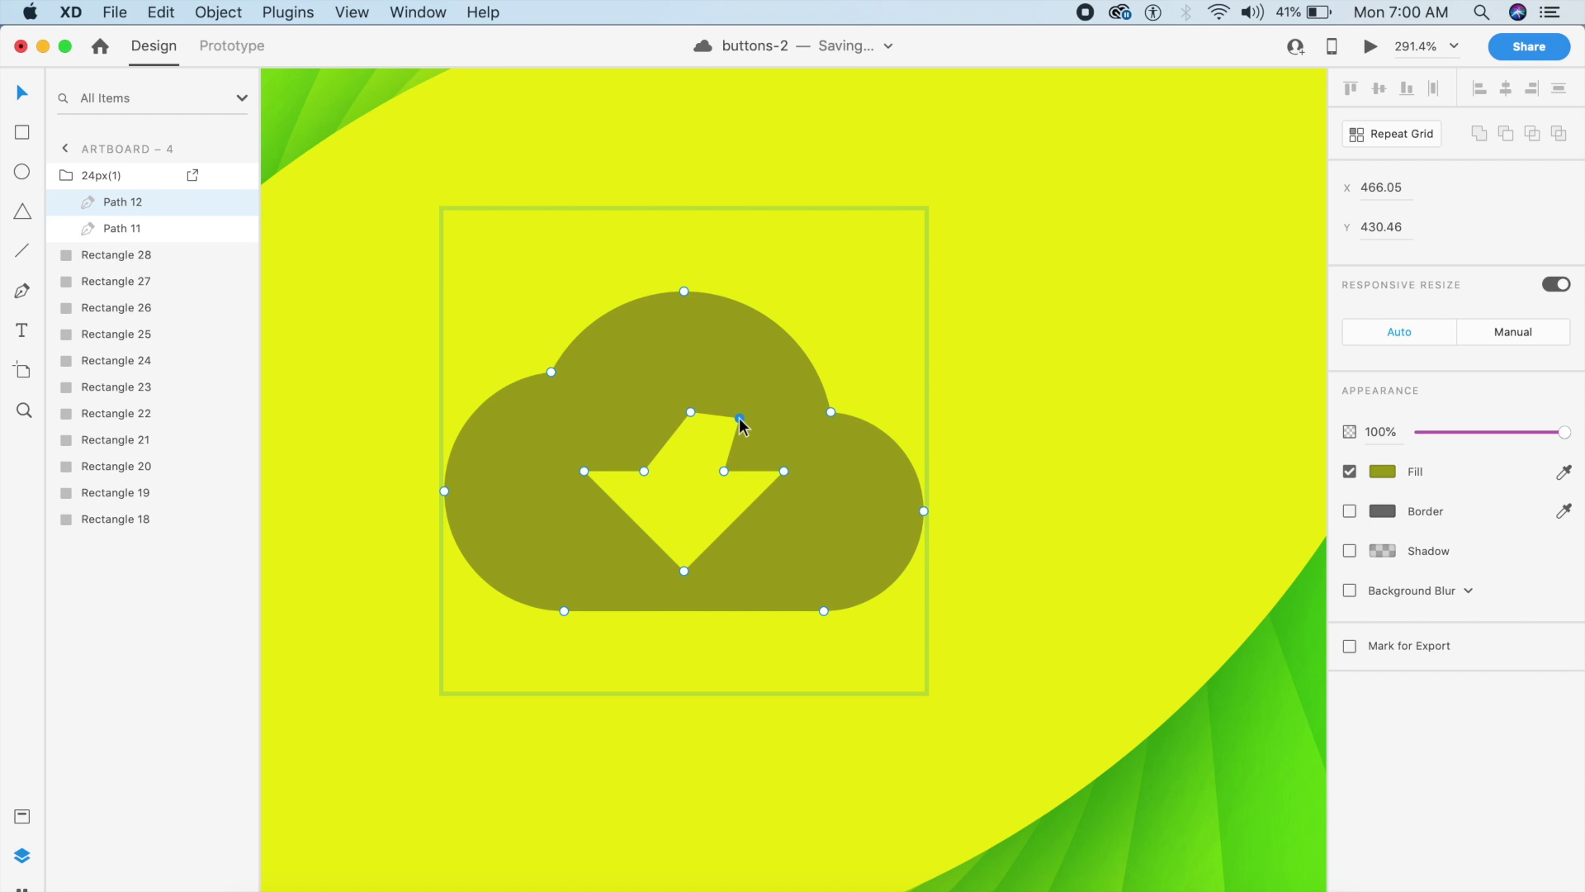
click(644, 471)
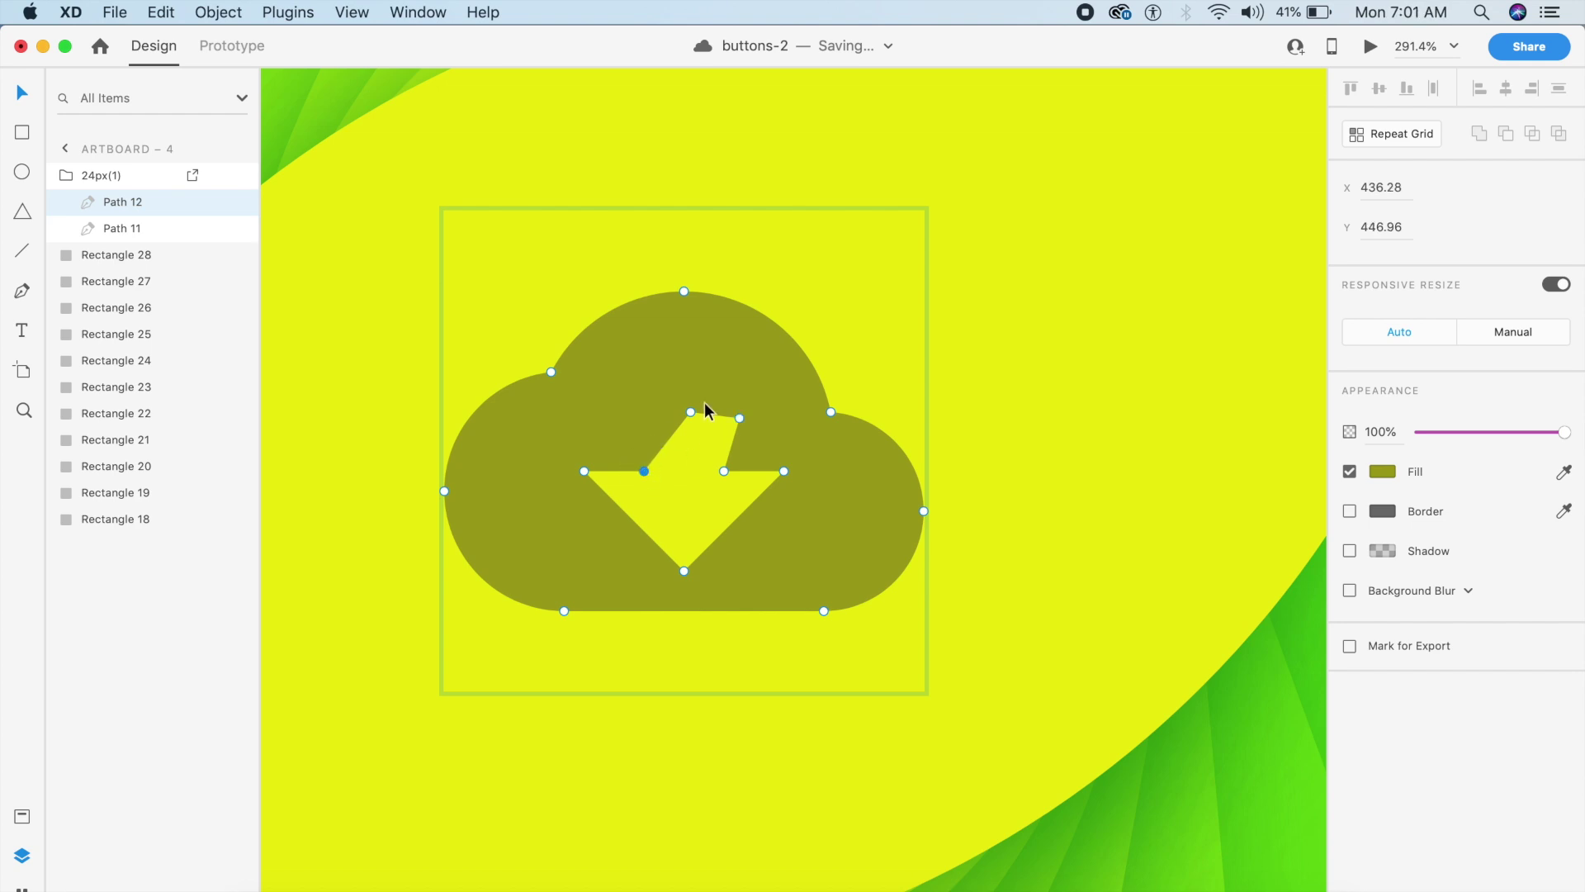
drag(725, 472, 697, 531)
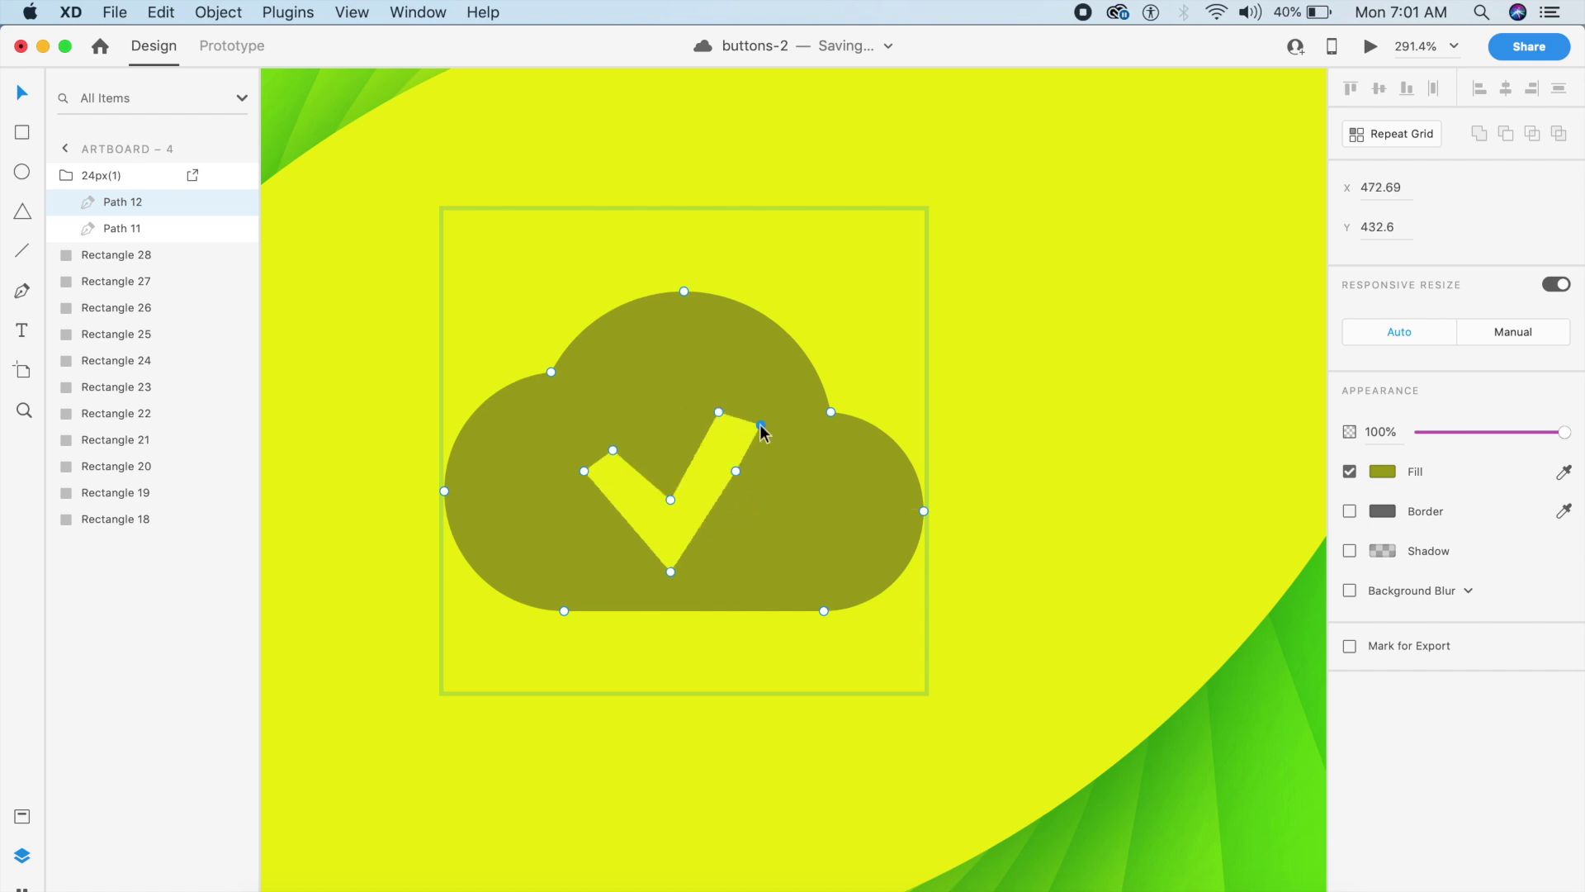
click(1043, 336)
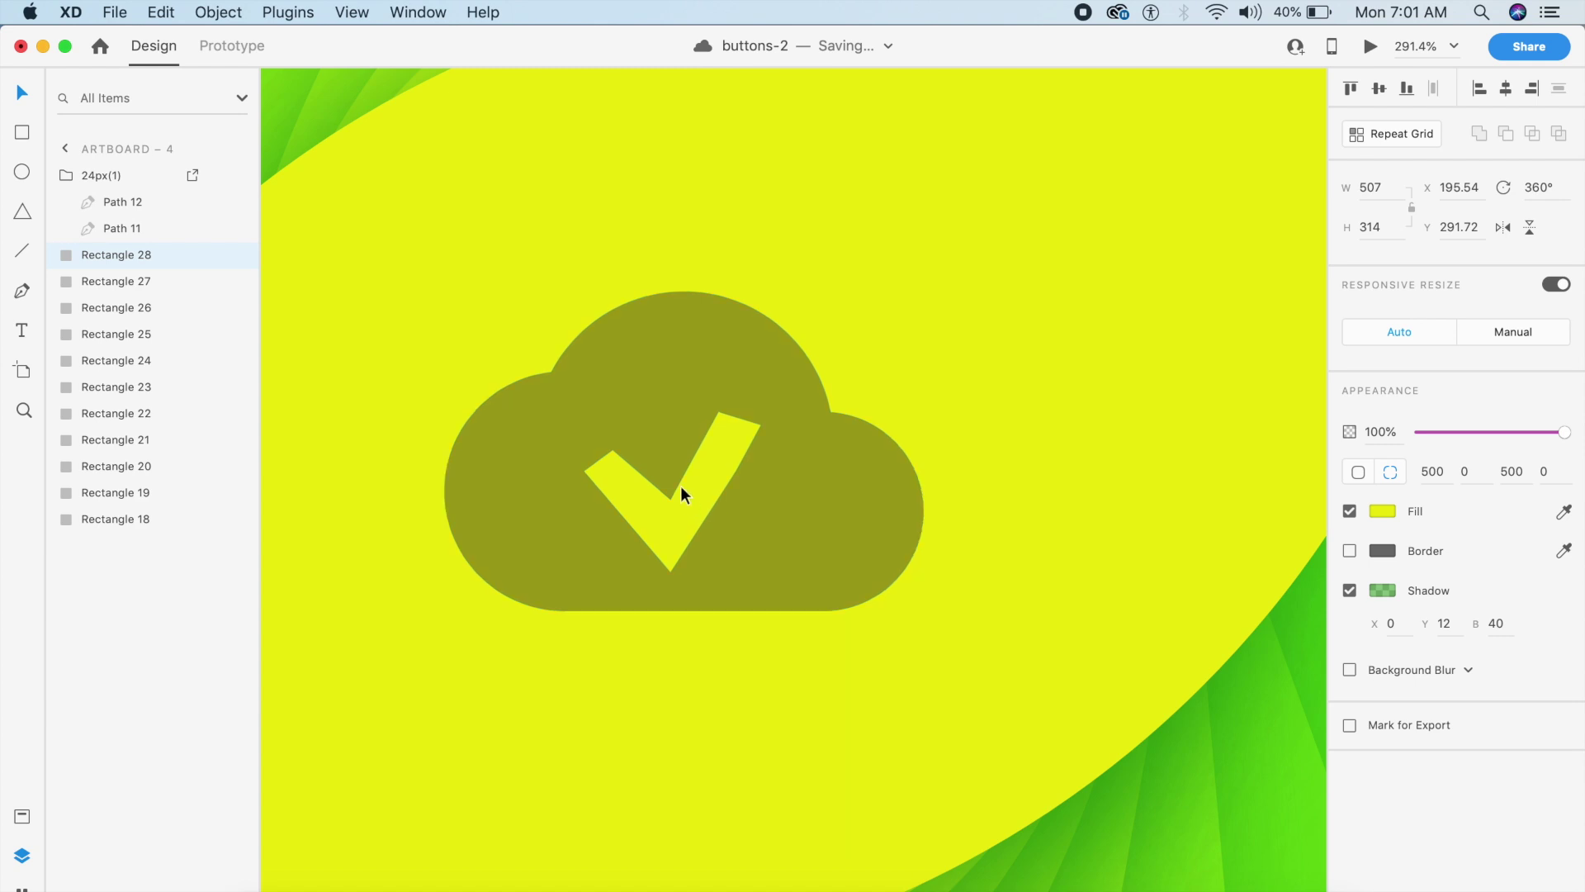
scroll(761, 730, down, 5)
scroll(761, 730, down, 6)
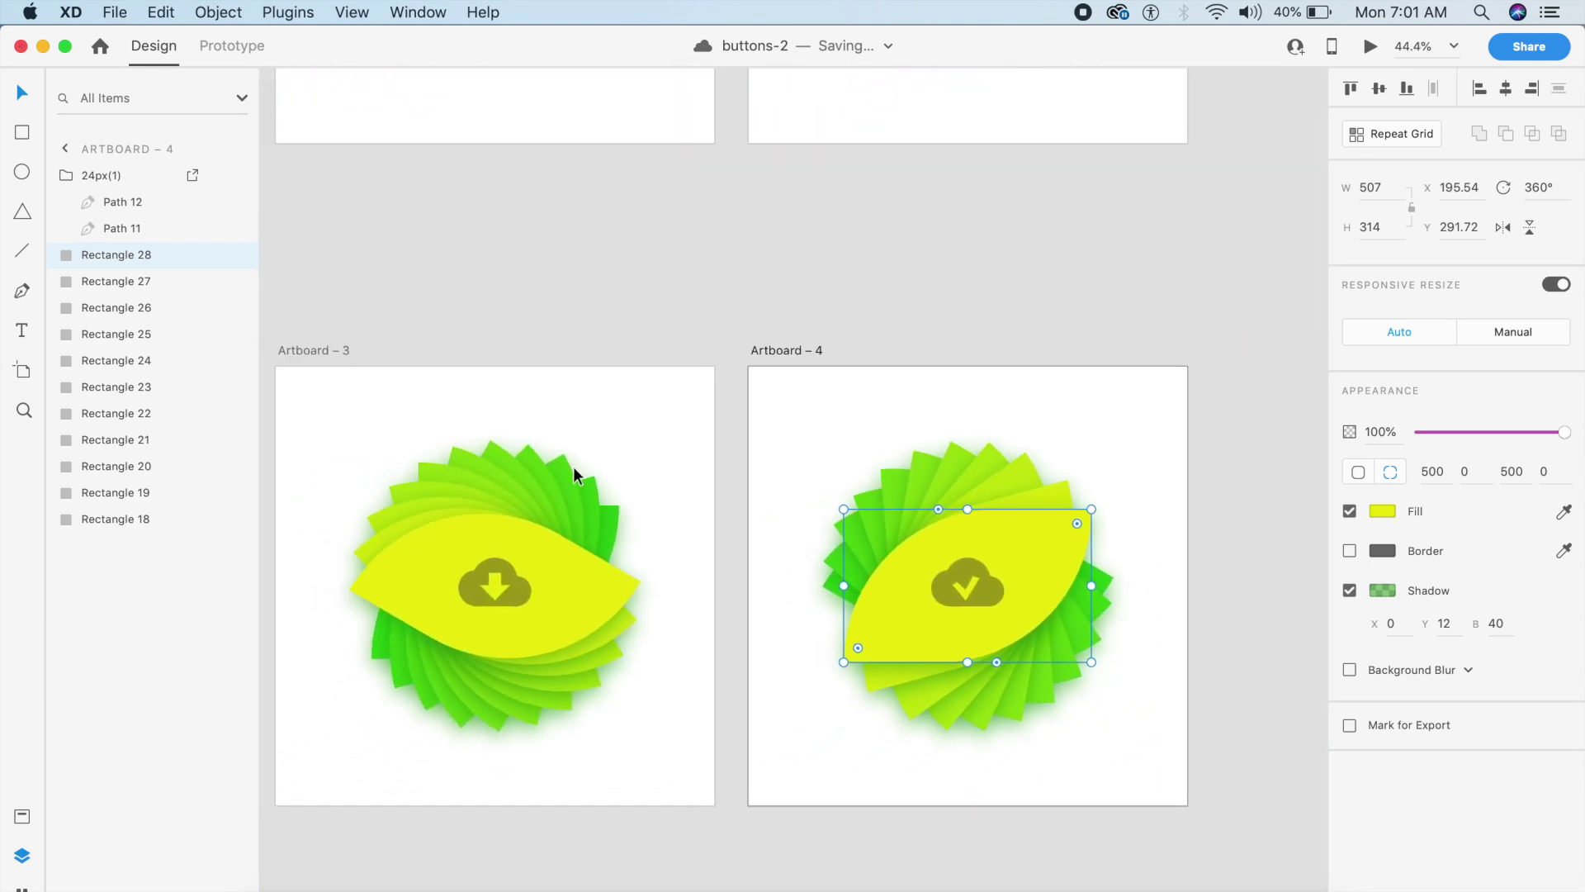
In Prototype mode, link the topmost leaf on Artboard – 3 to Artboard – 4 with a Tap trigger and Auto-Animate action
click(222, 47)
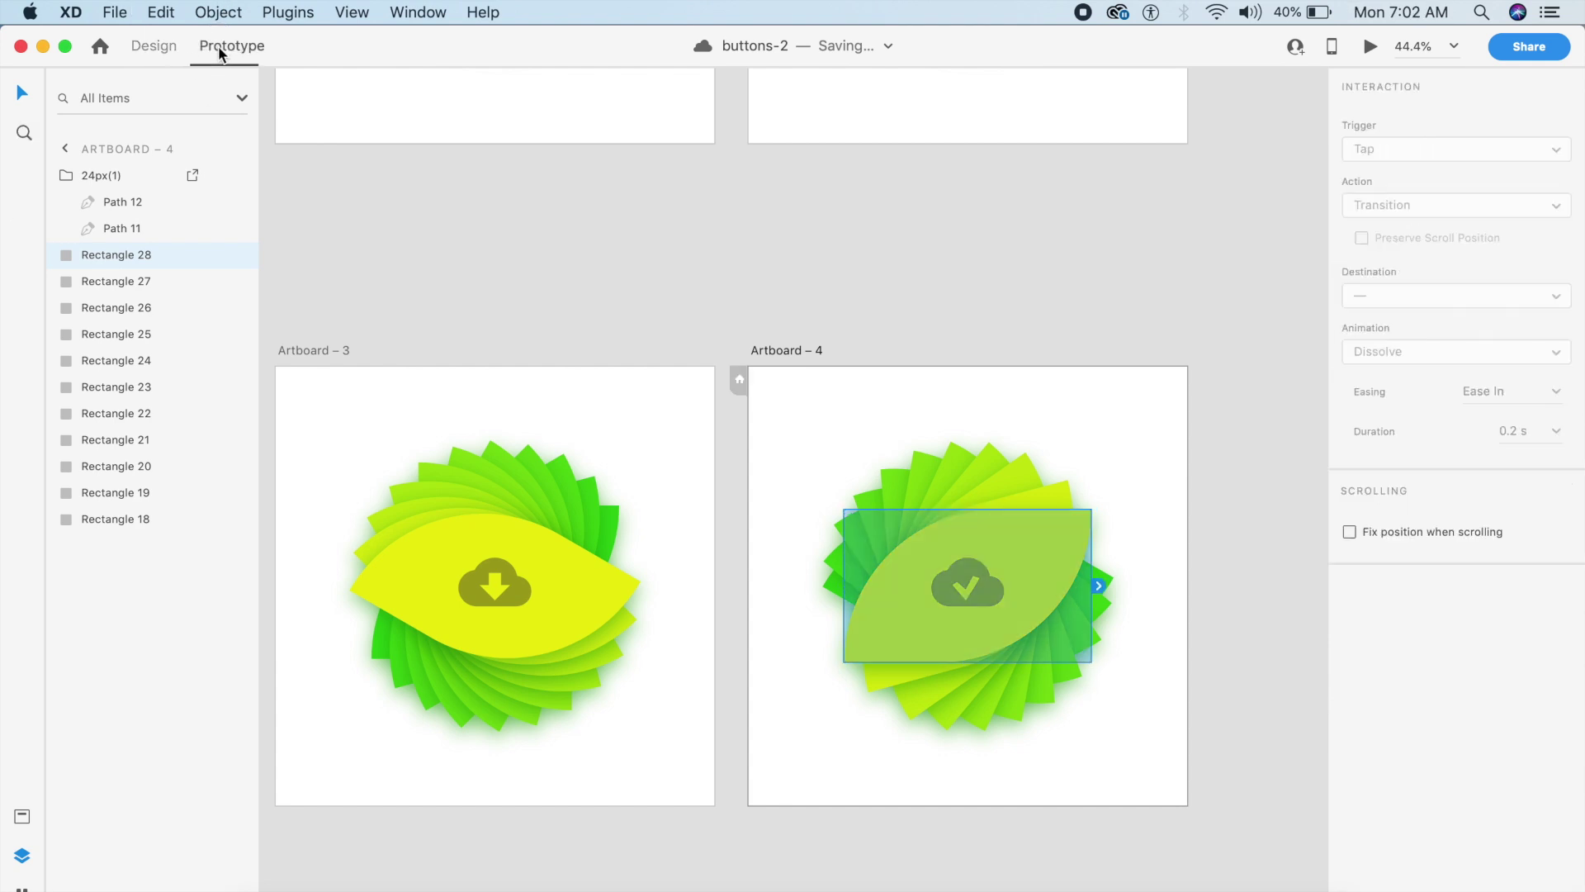
click(601, 578)
drag(607, 651, 898, 619)
click(1422, 204)
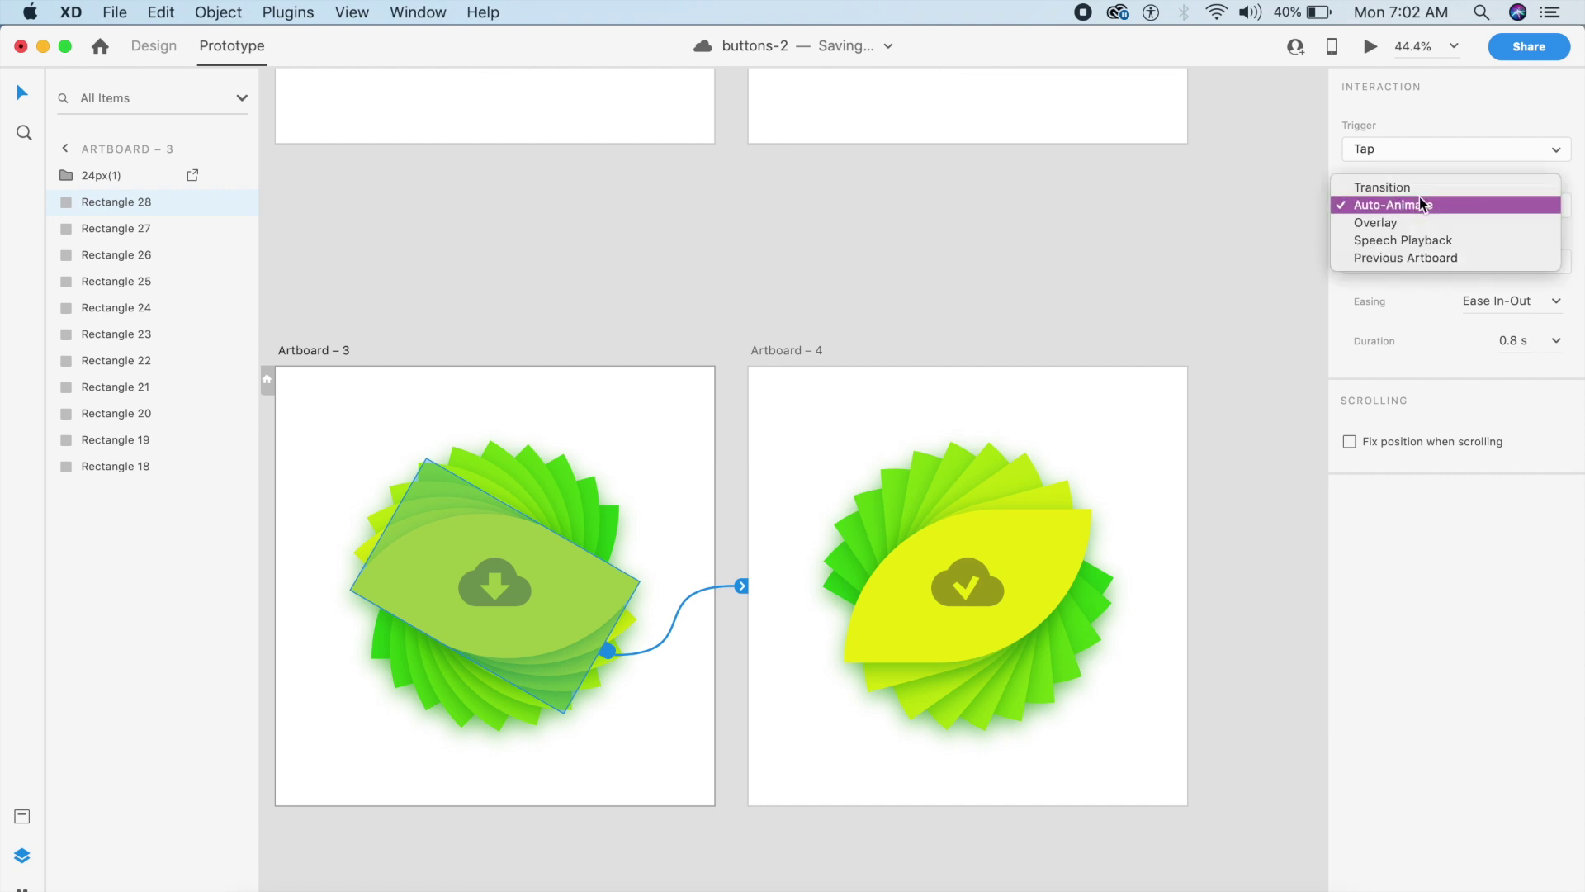
click(1421, 204)
Set the leaf interaction's easing to Ease Out and its duration to 1 s
click(1557, 301)
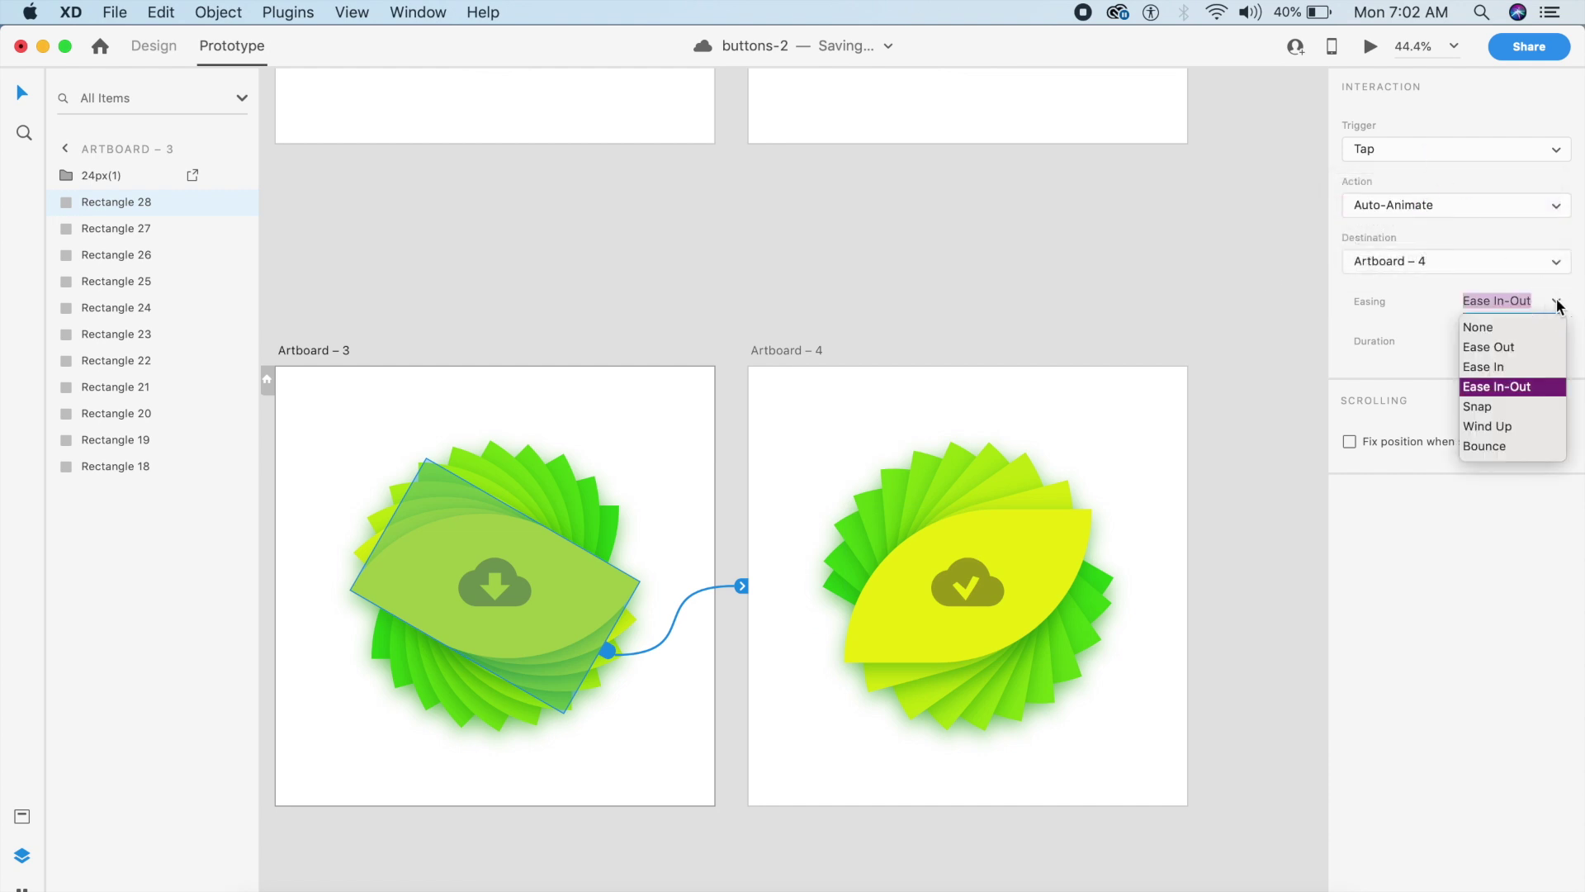
click(1531, 351)
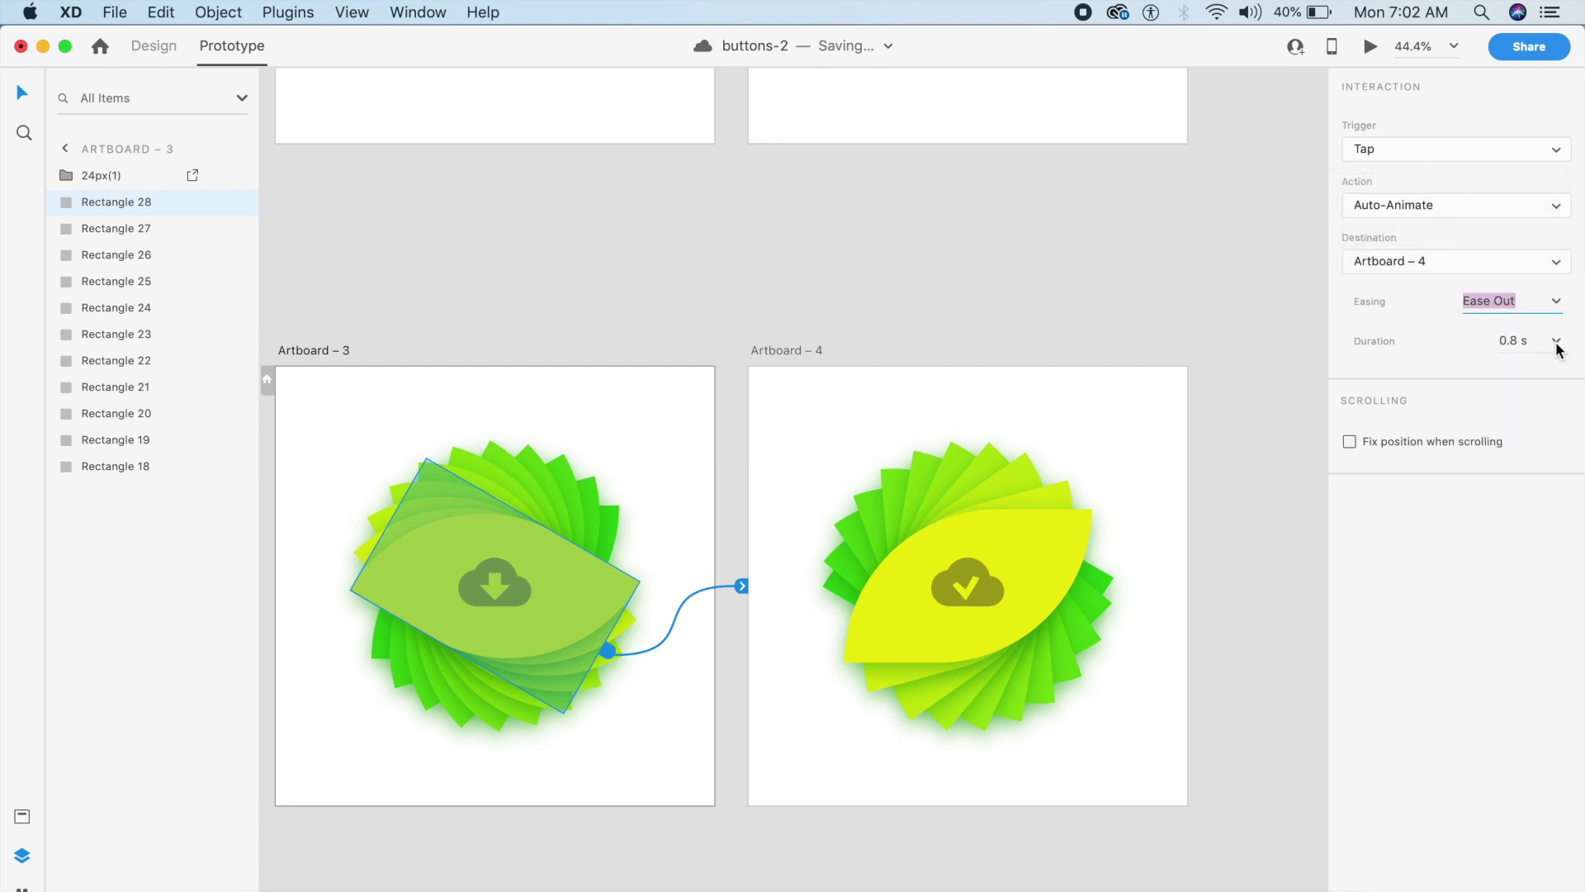
click(1557, 342)
click(1521, 448)
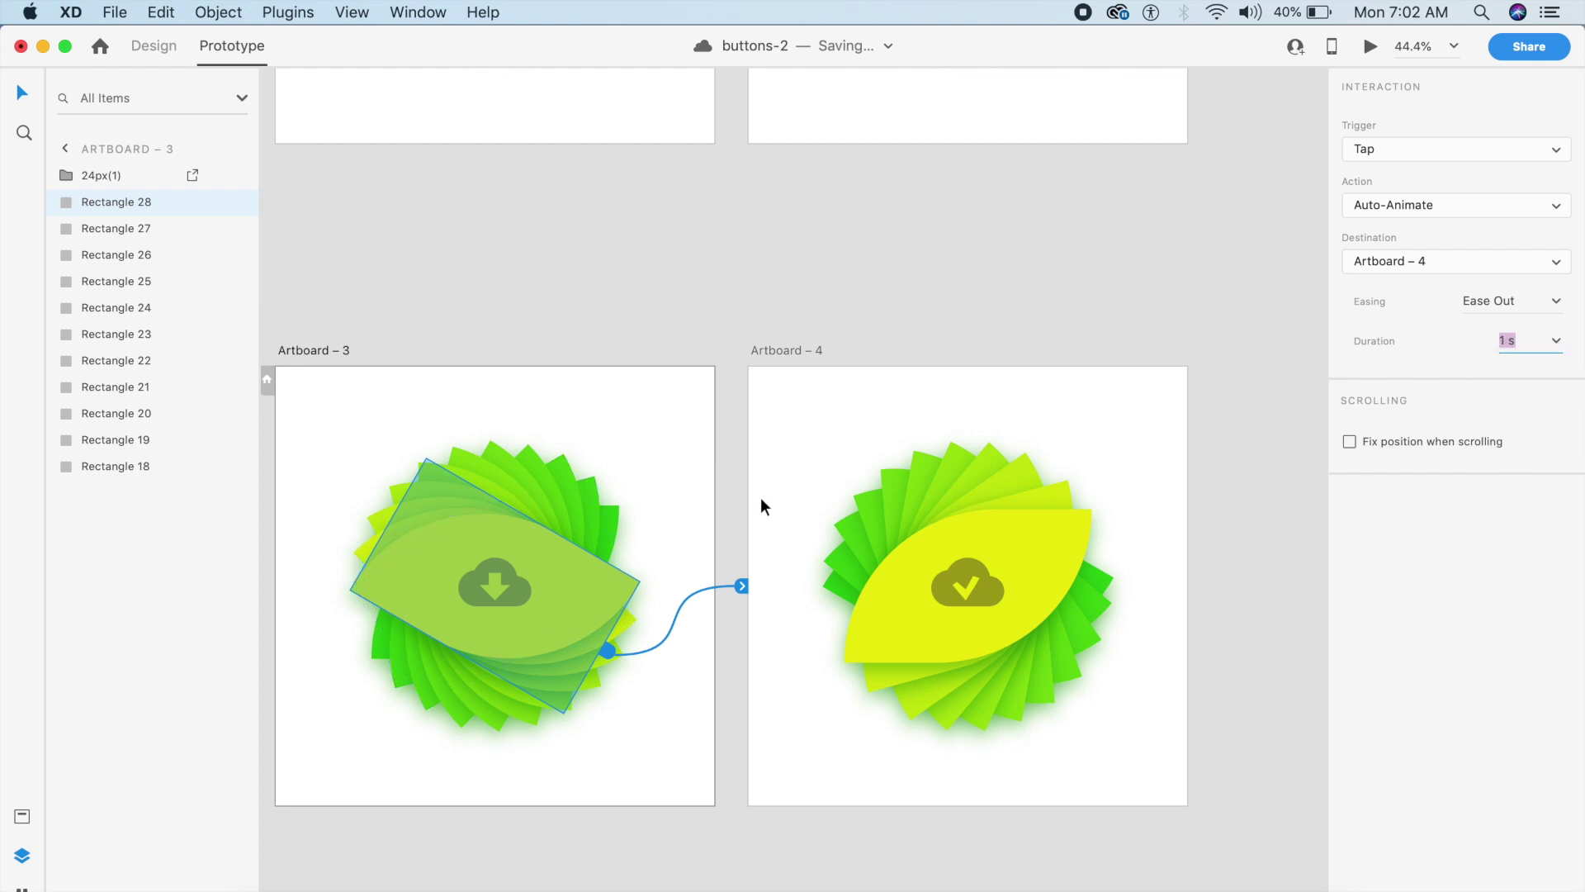
click(661, 473)
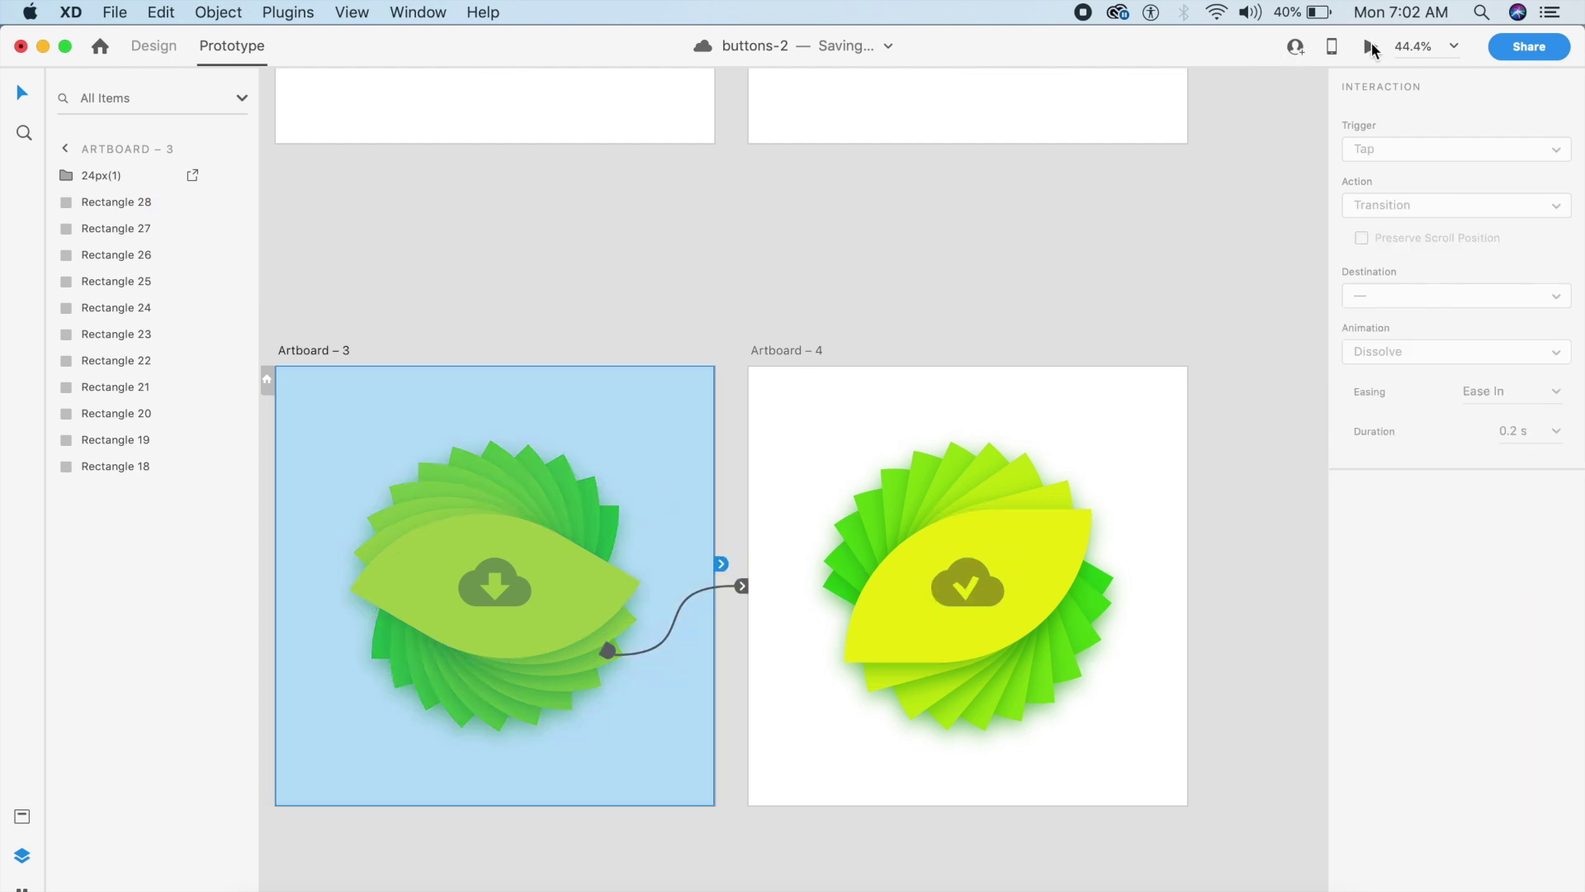
Preview the prototype and play the leaf button's transition to the check mark state
click(1371, 47)
click(532, 512)
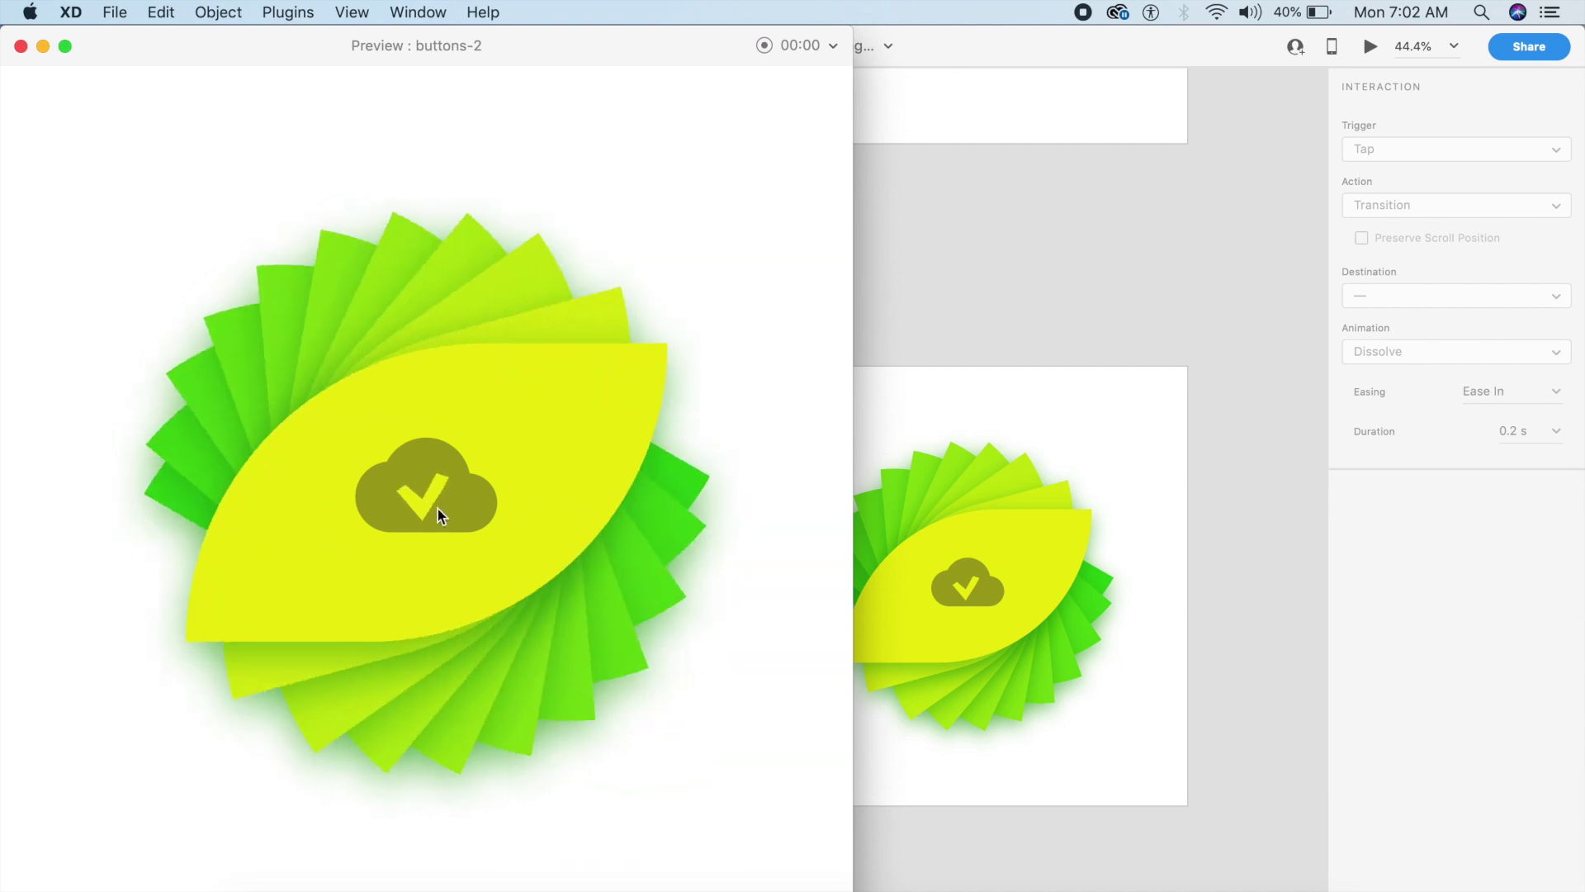
click(20, 46)
Set the duration of the interaction from Artboard – 3 to Artboard – 4 to 2 s
drag(738, 590, 742, 586)
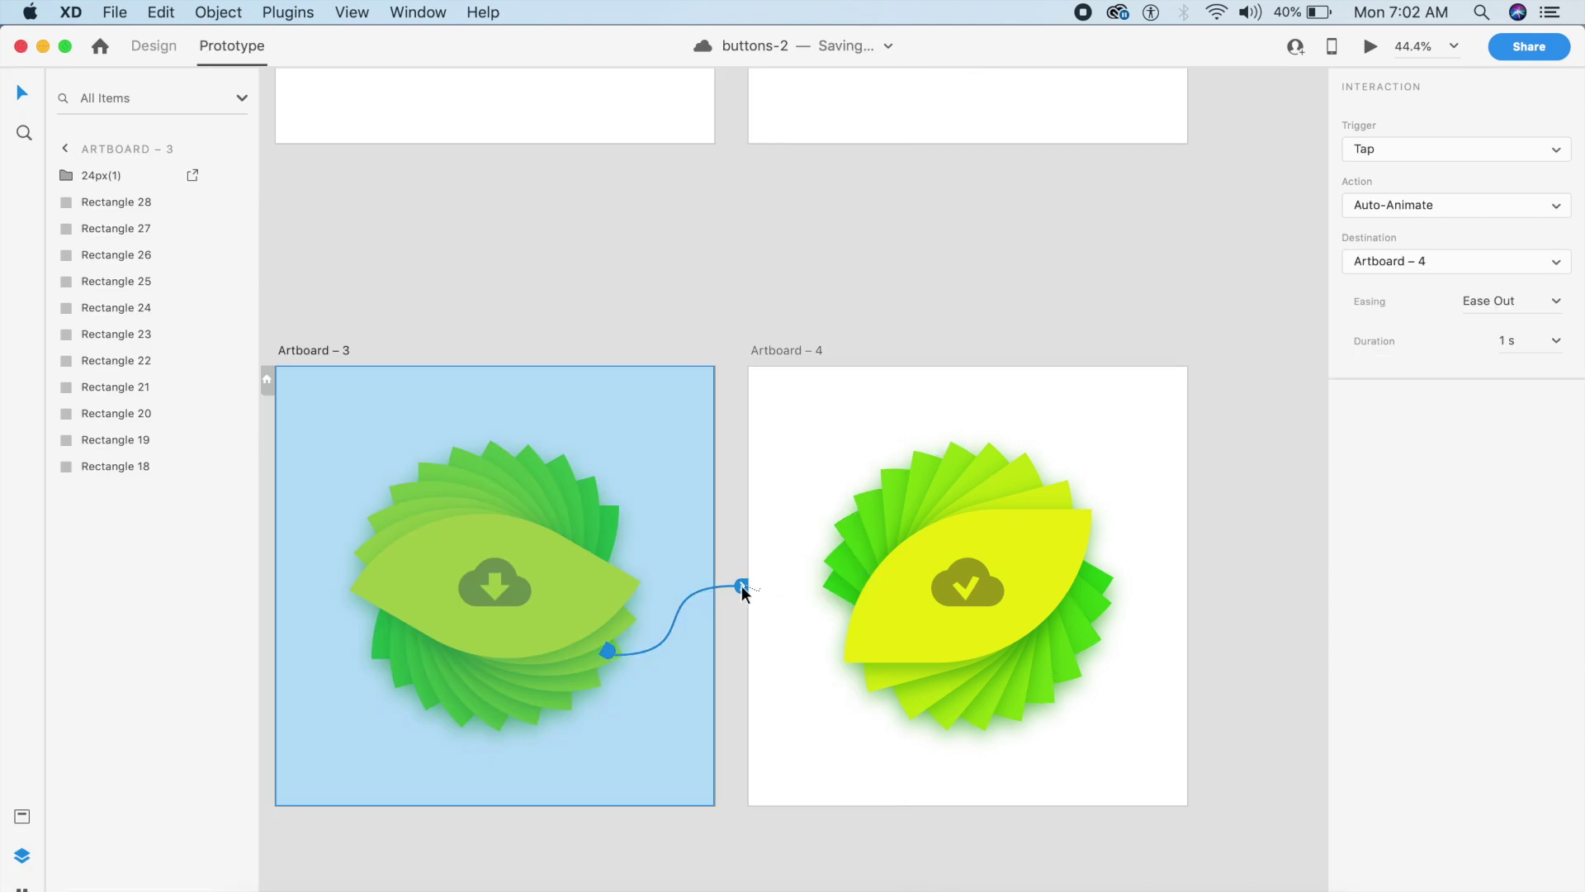
click(1407, 46)
text(2.5)
key(Return)
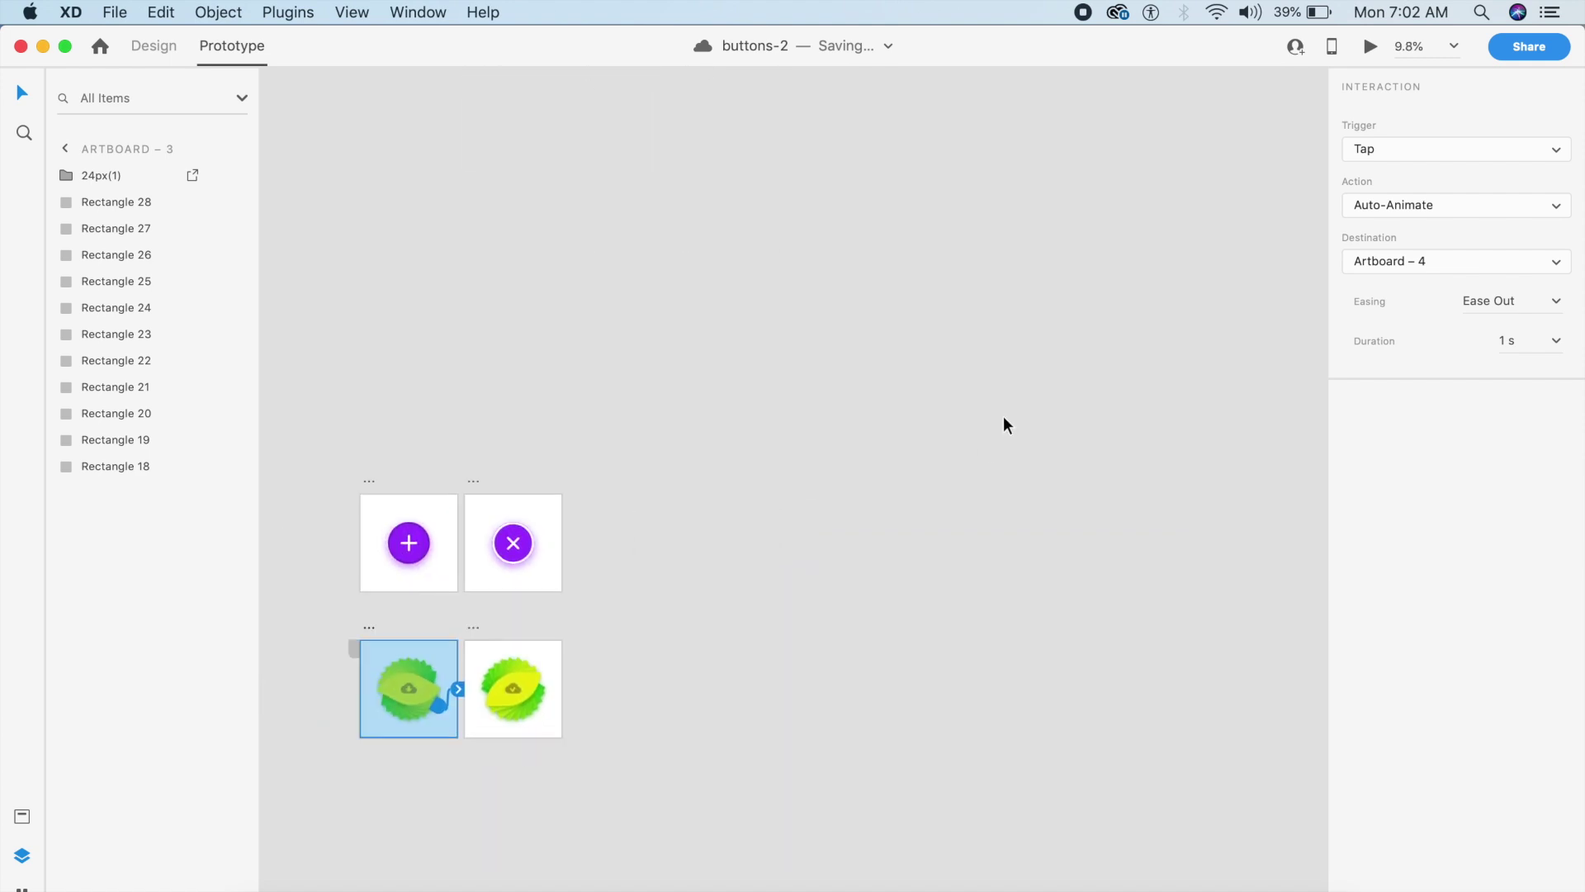
click(1526, 341)
text(2)
key(Return)
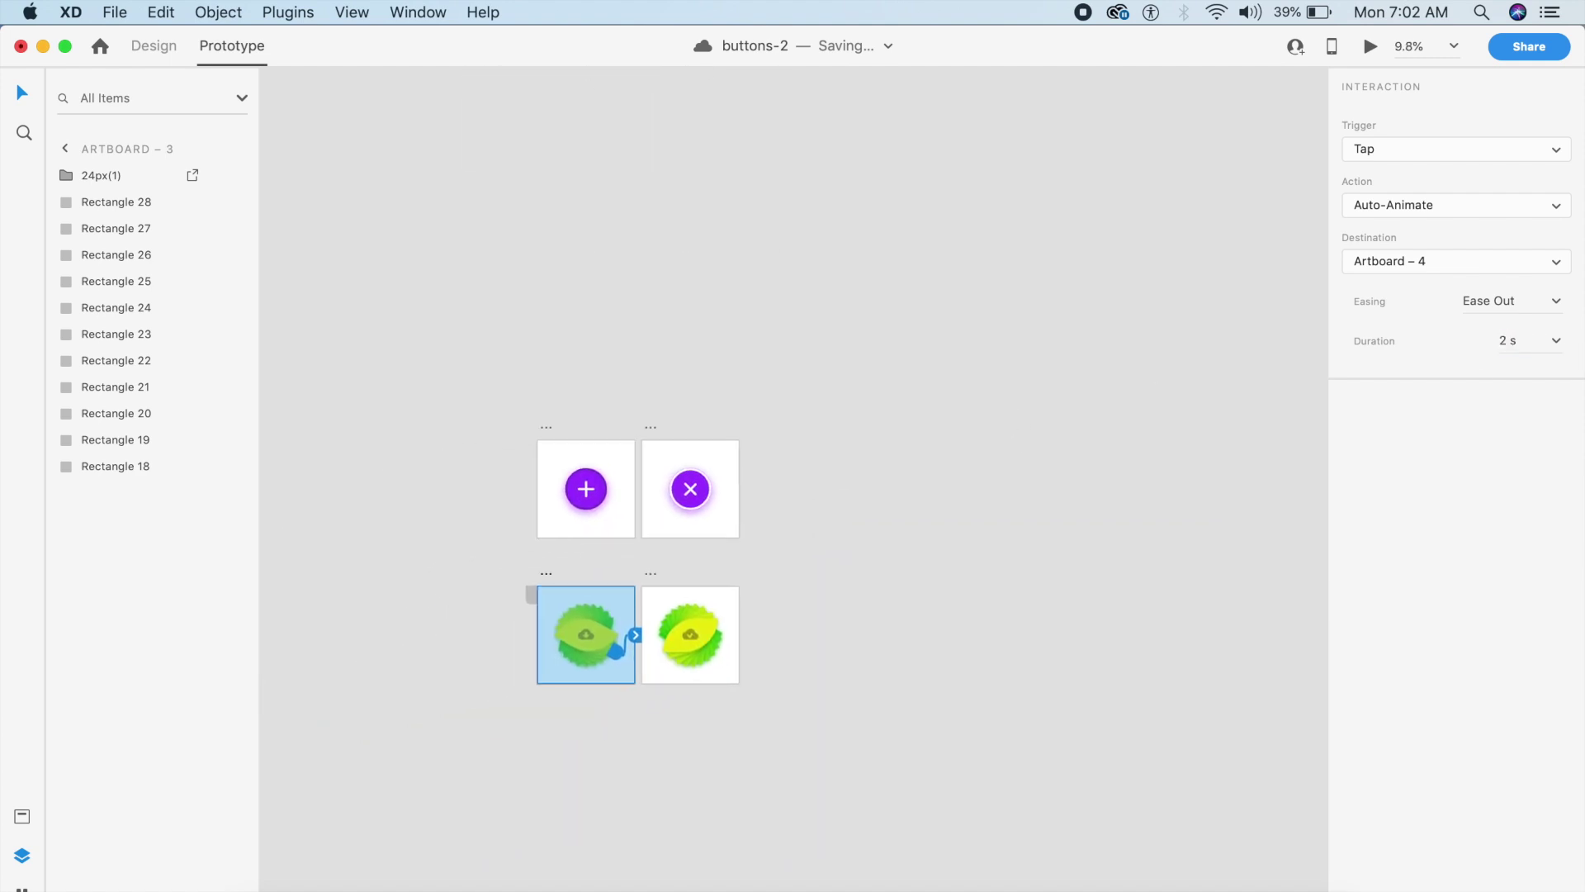
Preview the leaf button's transition again with the 2 s duration
click(1369, 46)
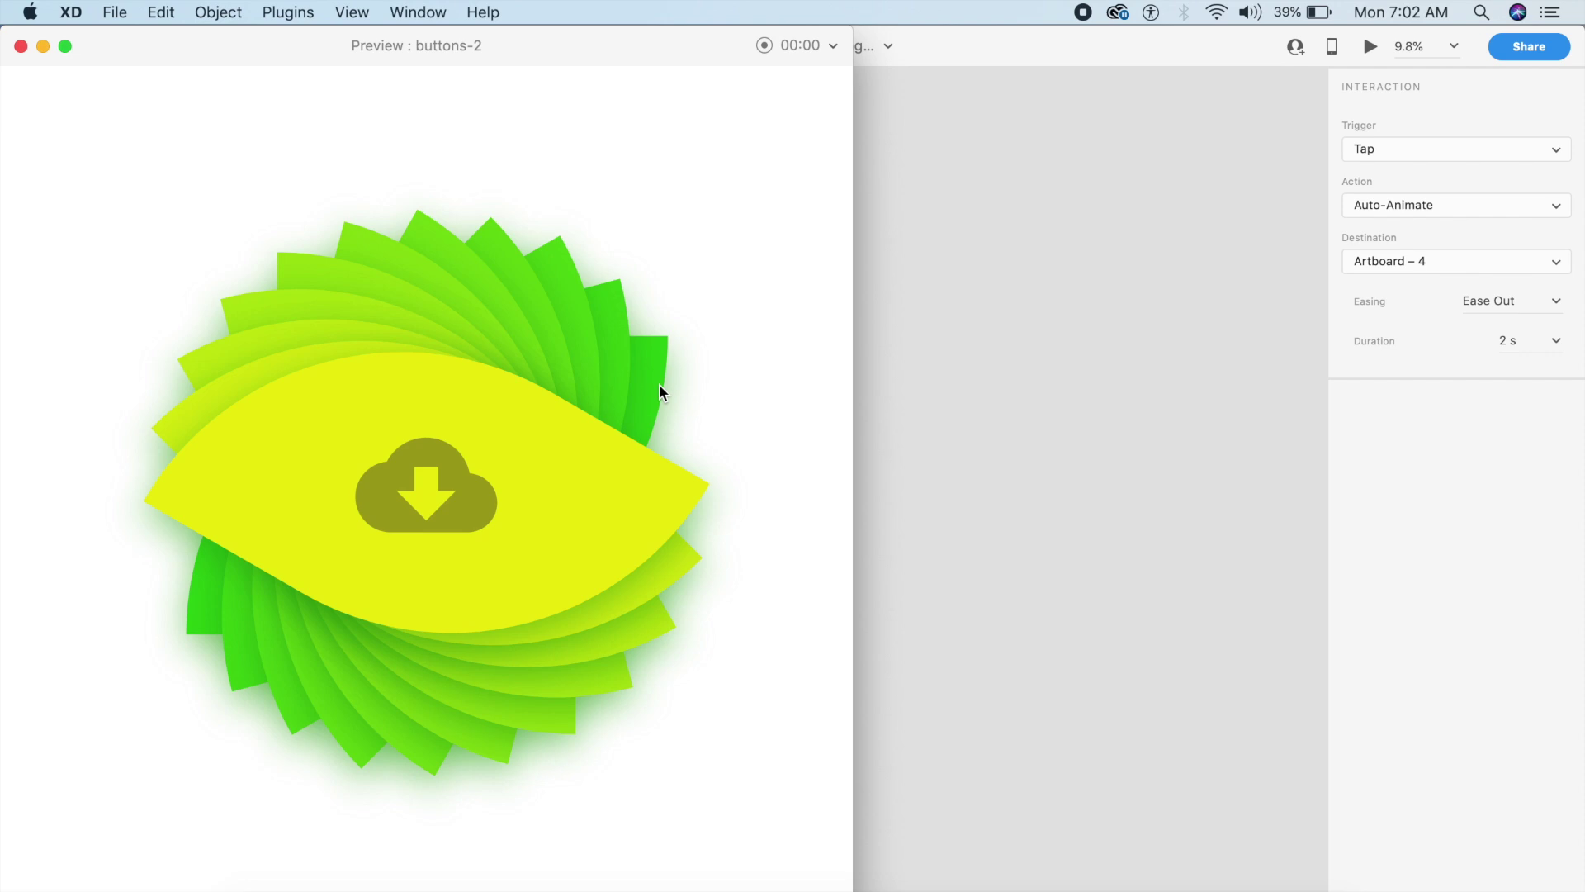
click(551, 527)
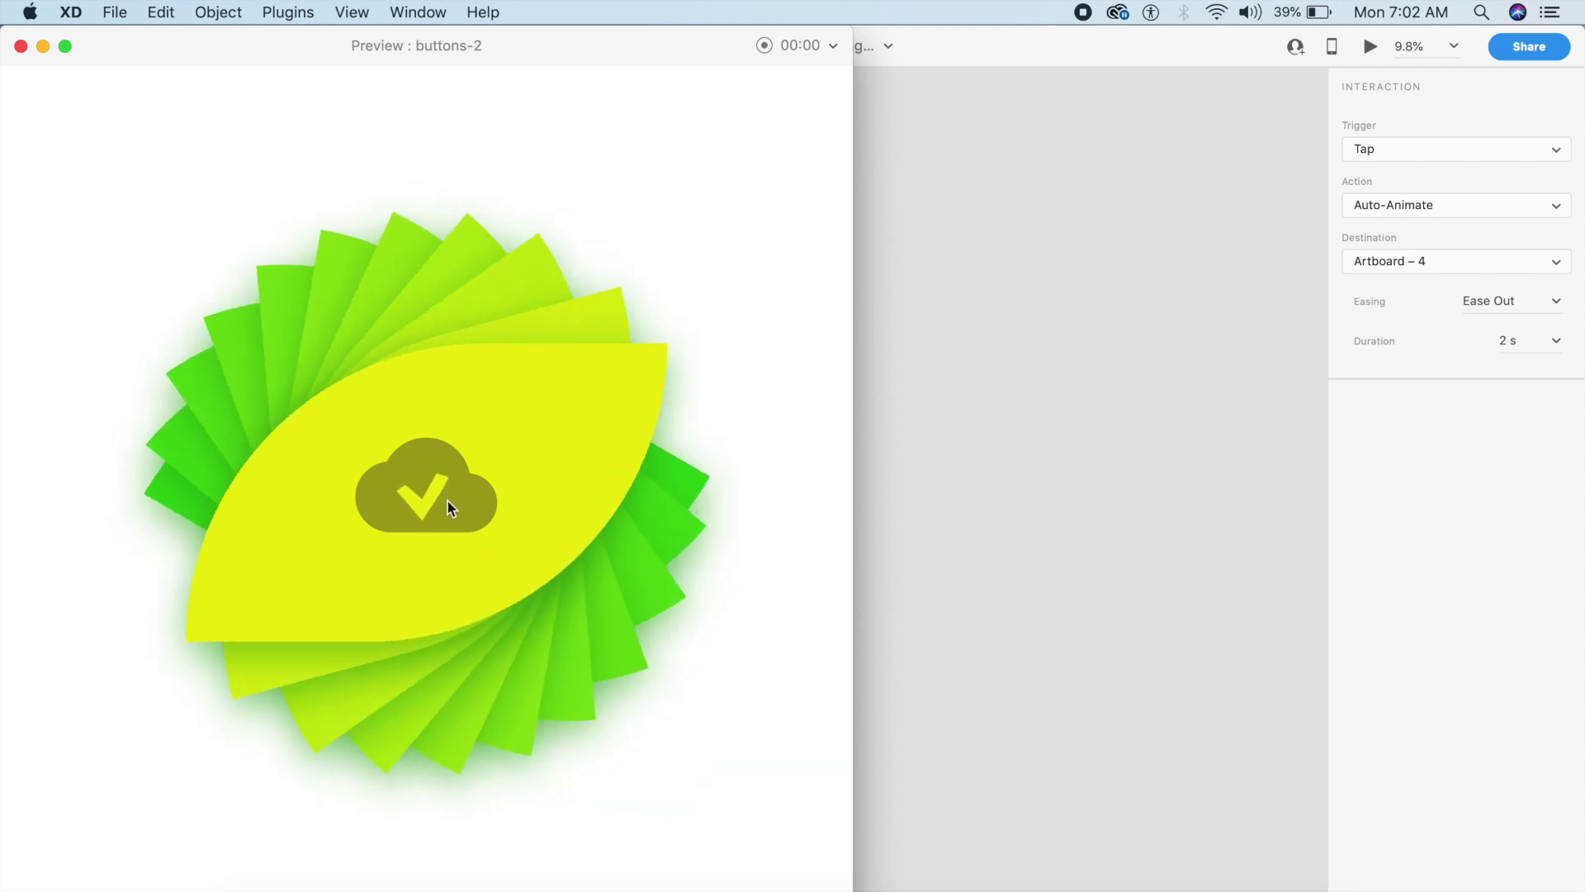
click(21, 46)
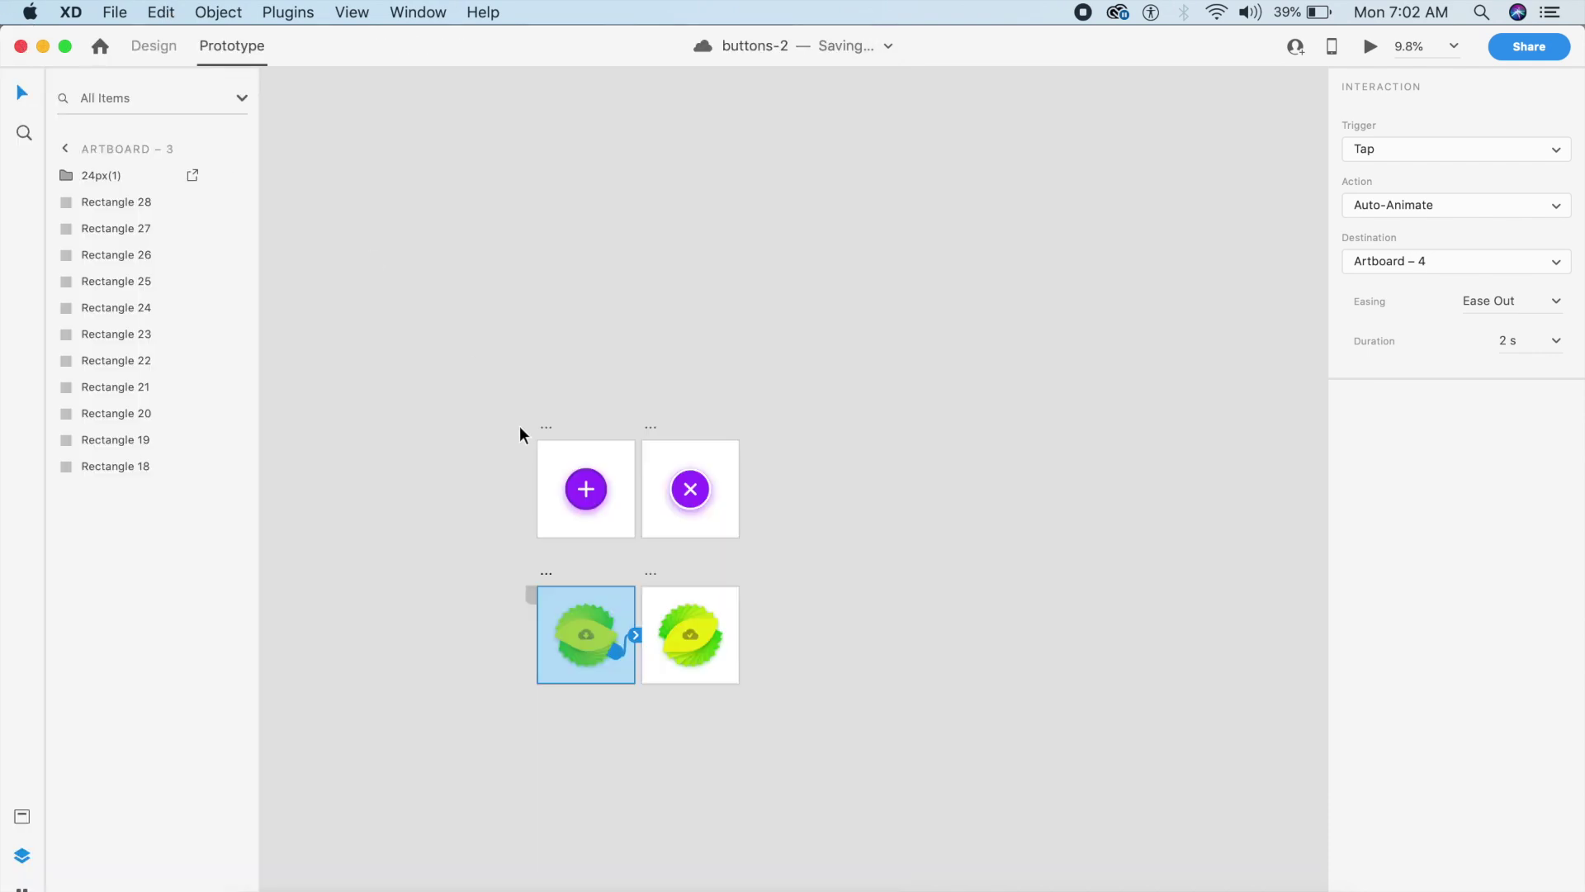
Delete all the copied leaves and the cloud icon from Artboard – 5
scroll(519, 424, up, 5)
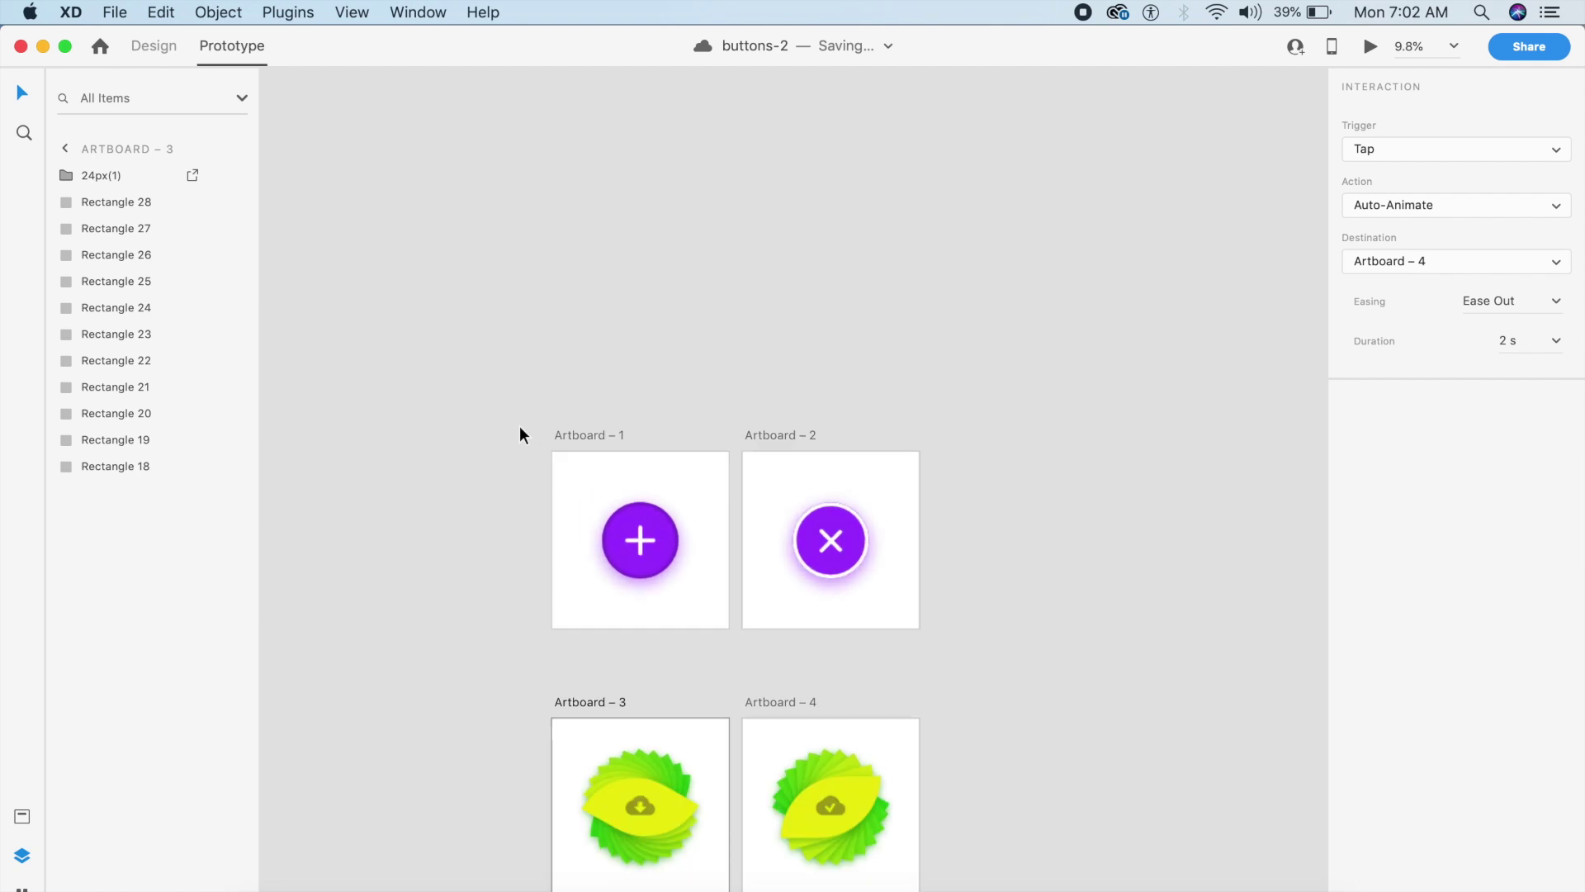
scroll(519, 424, down, 5)
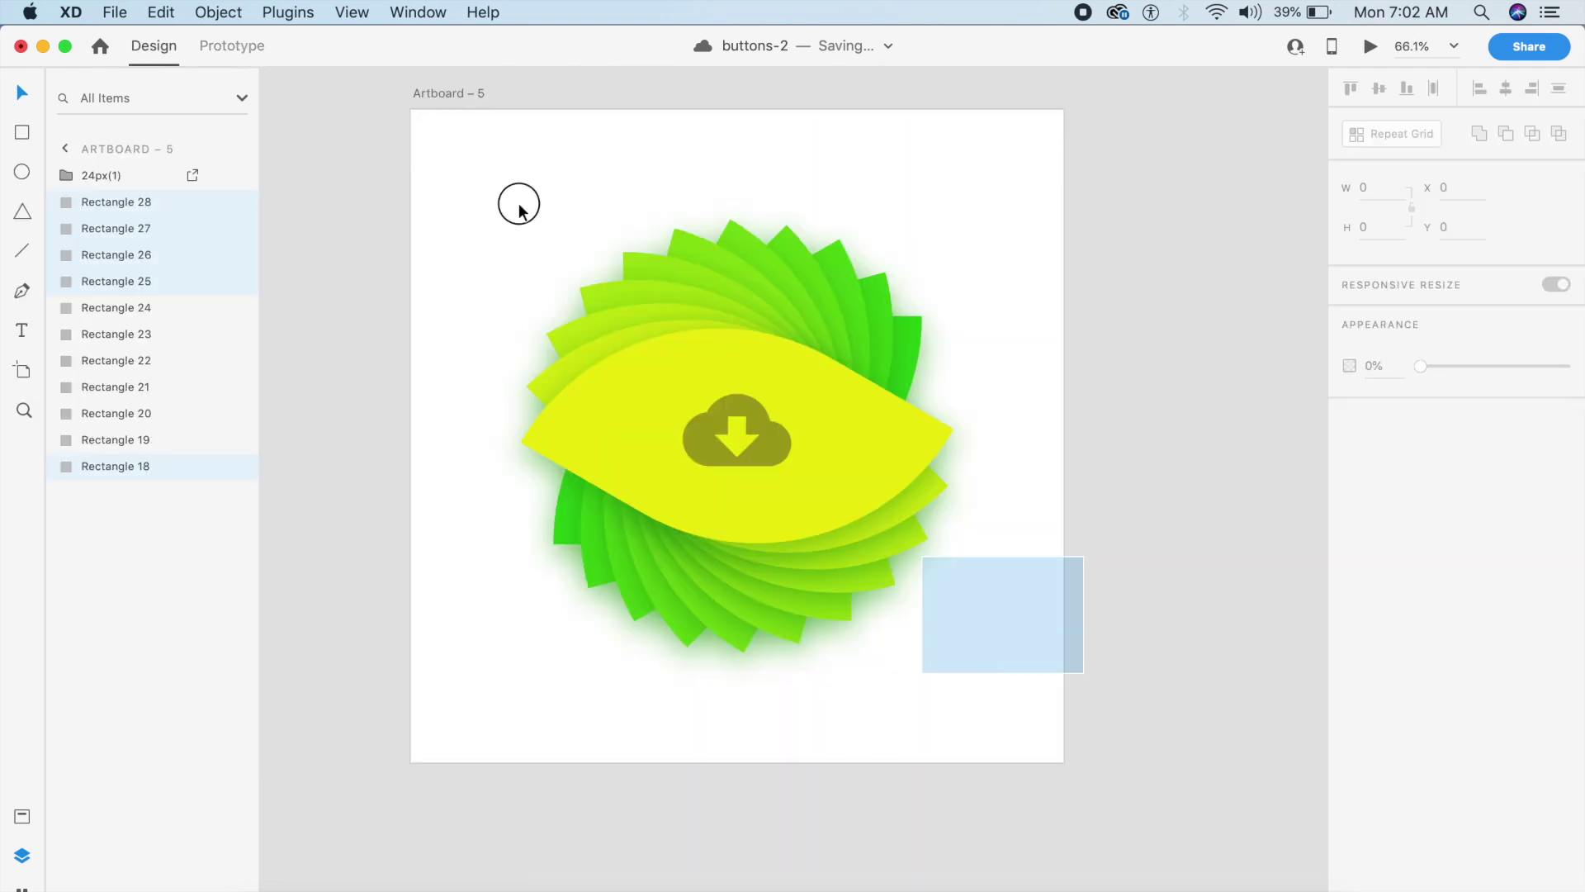
drag(519, 208, 507, 227)
key(Delete)
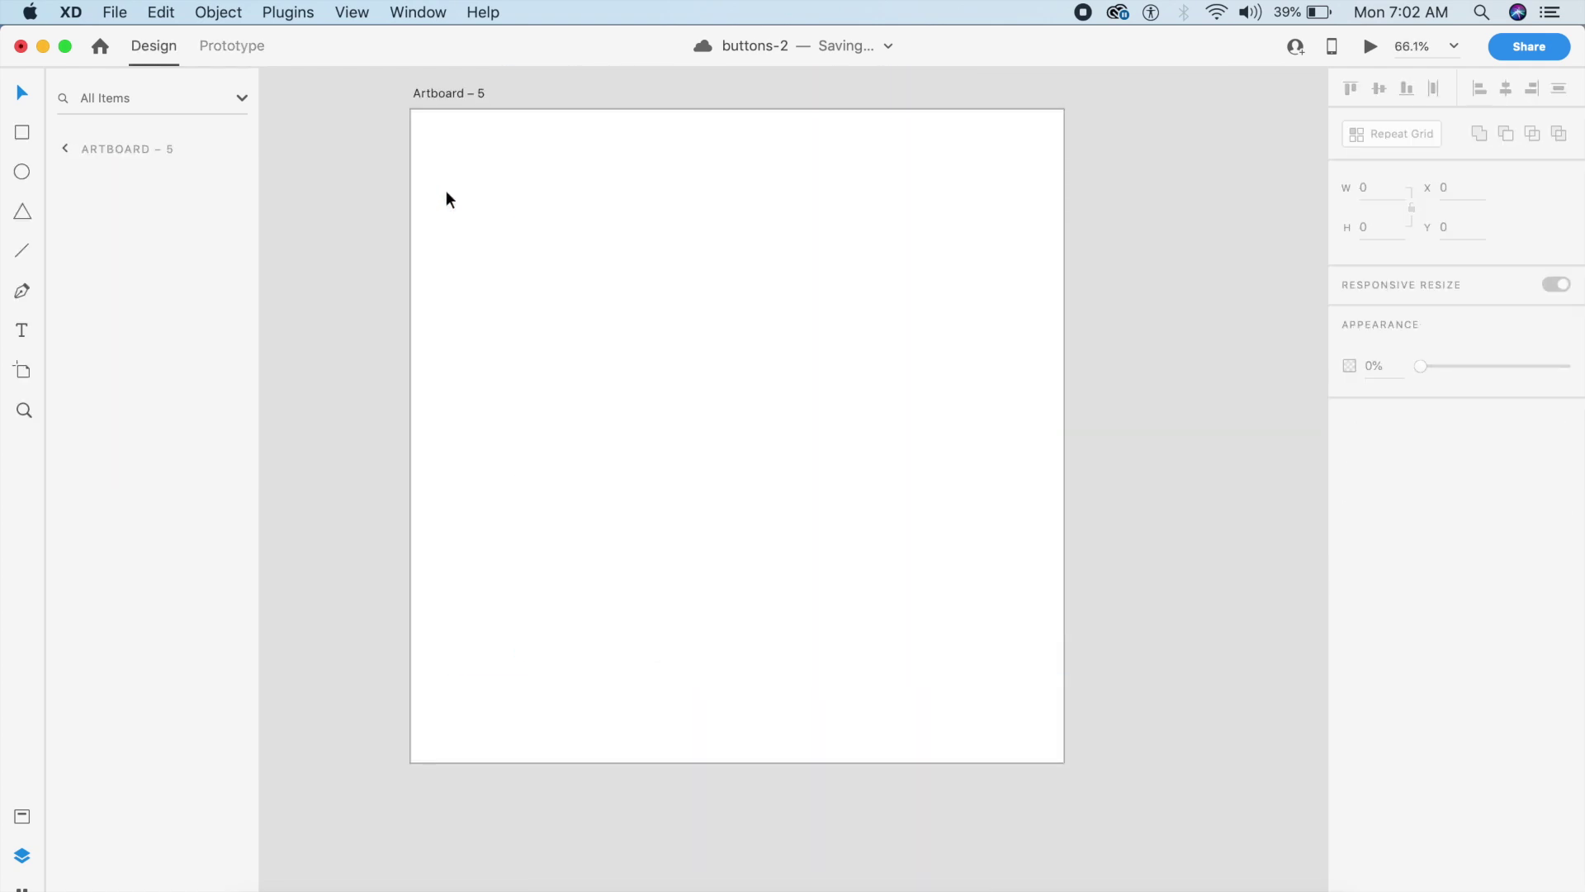
Draw a 468 × 468 square centred on Artboard – 5, at X 215 and Y 215
key(r)
drag(582, 266, 920, 684)
key(Escape)
drag(833, 573, 821, 566)
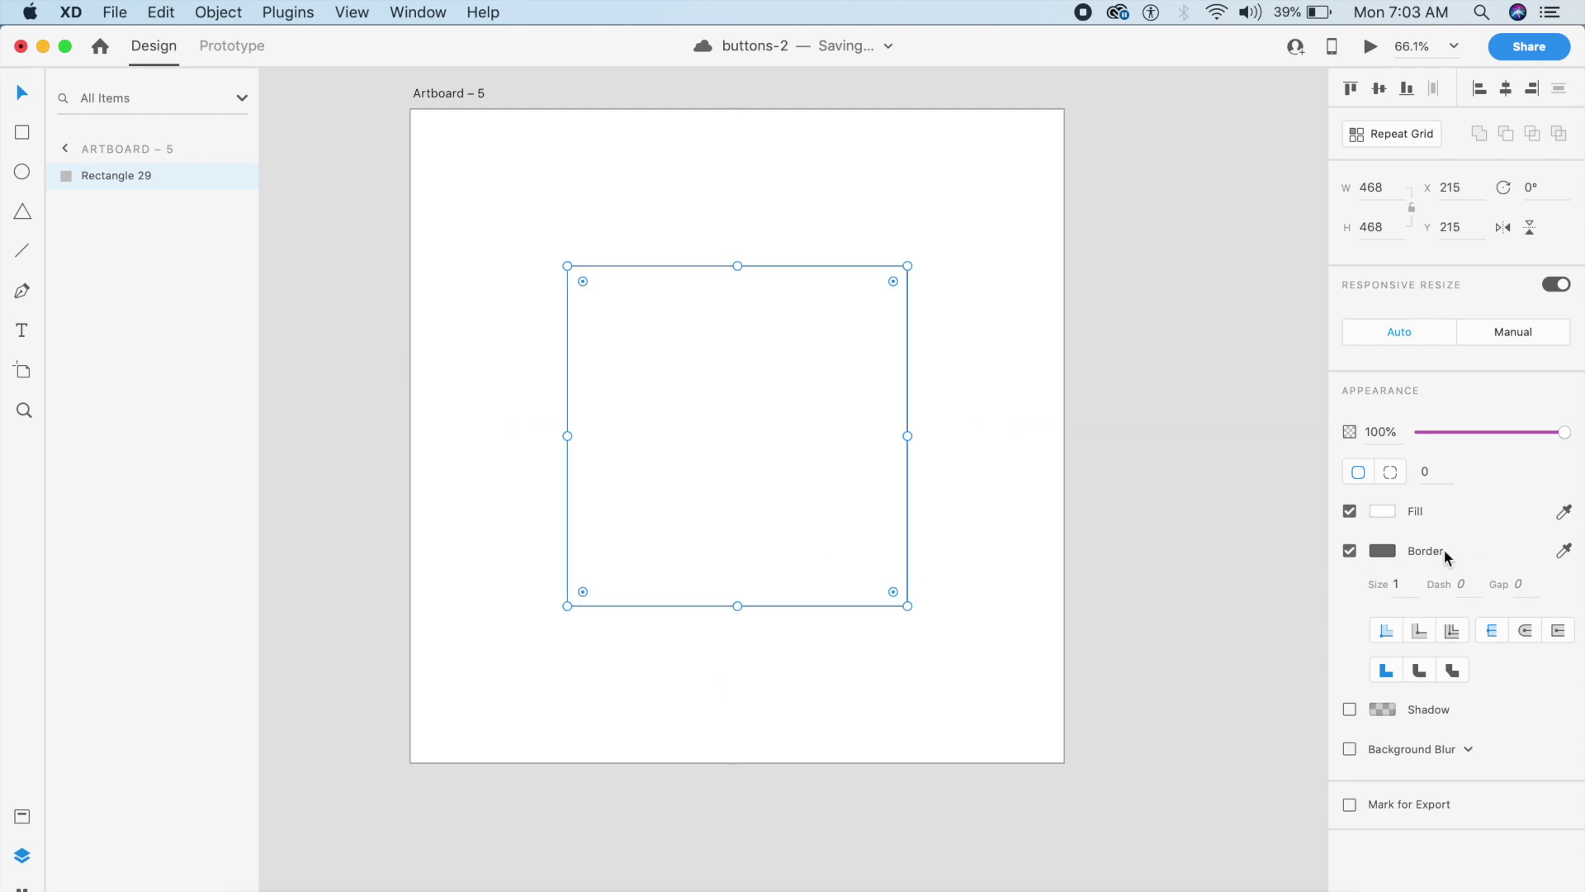
Remove the square's border and fill it with a linear gradient from turquoise at the top to dark blue #0871A0 at the bottom
click(1351, 551)
click(1381, 511)
click(1151, 387)
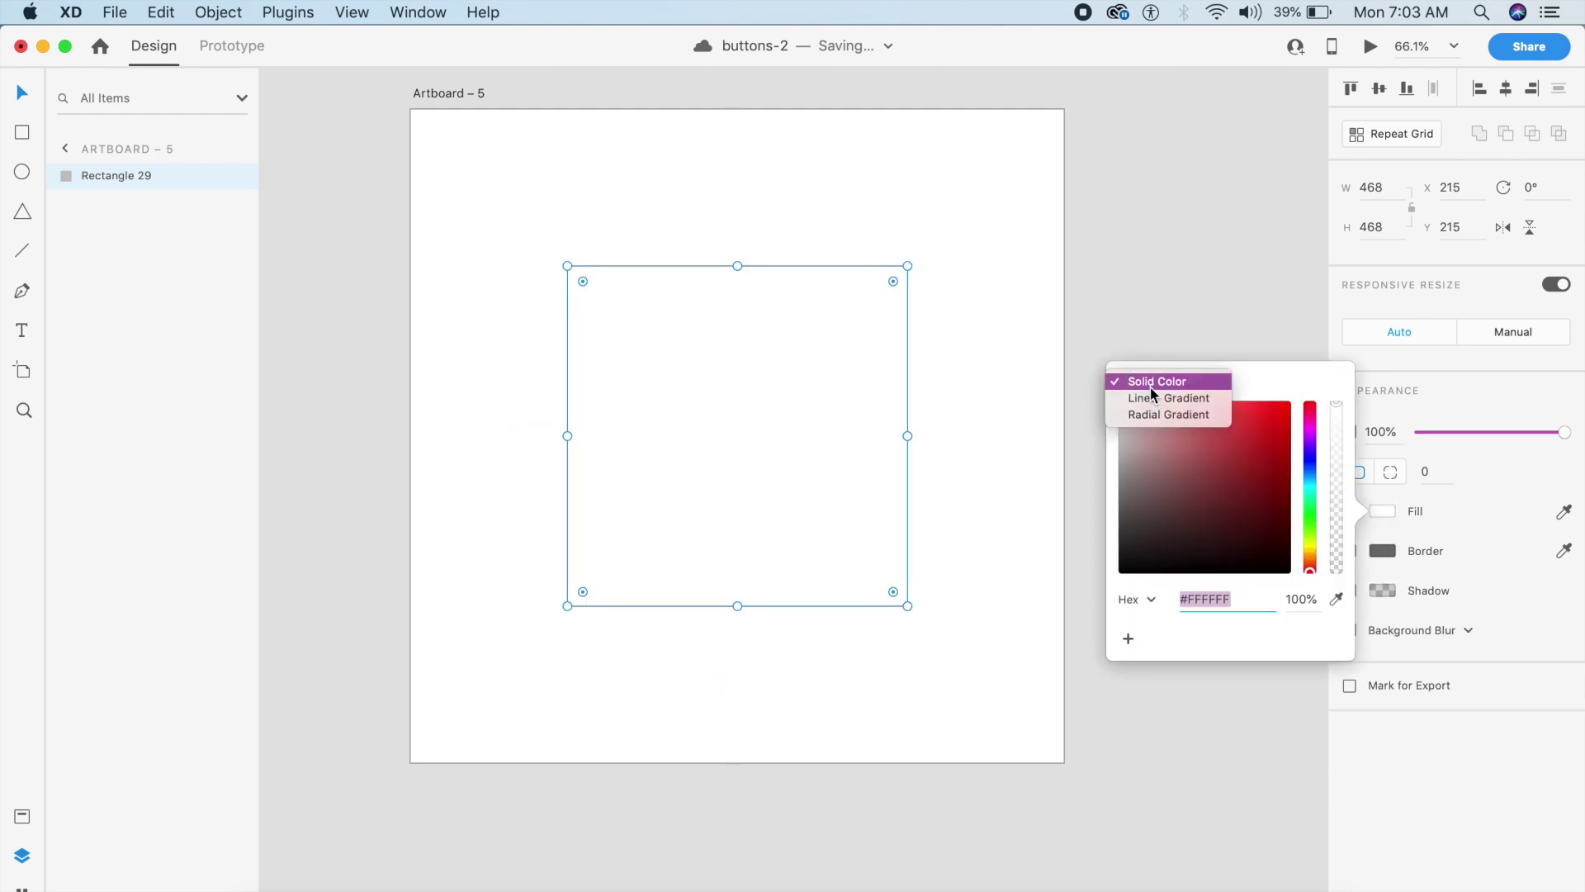
click(1152, 398)
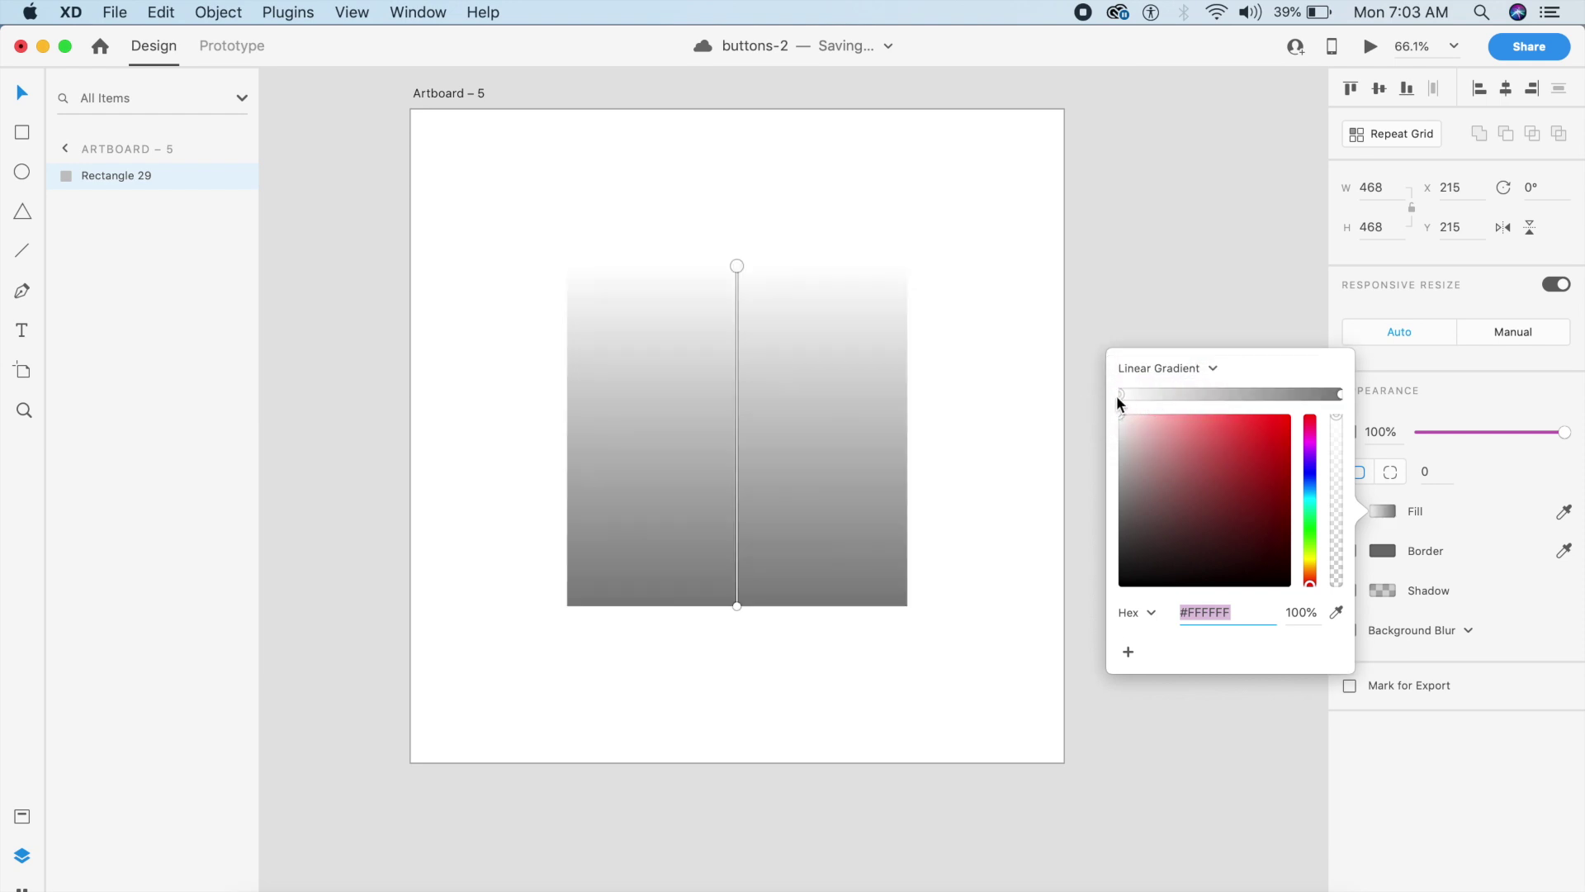
drag(1309, 504, 1287, 433)
click(1339, 395)
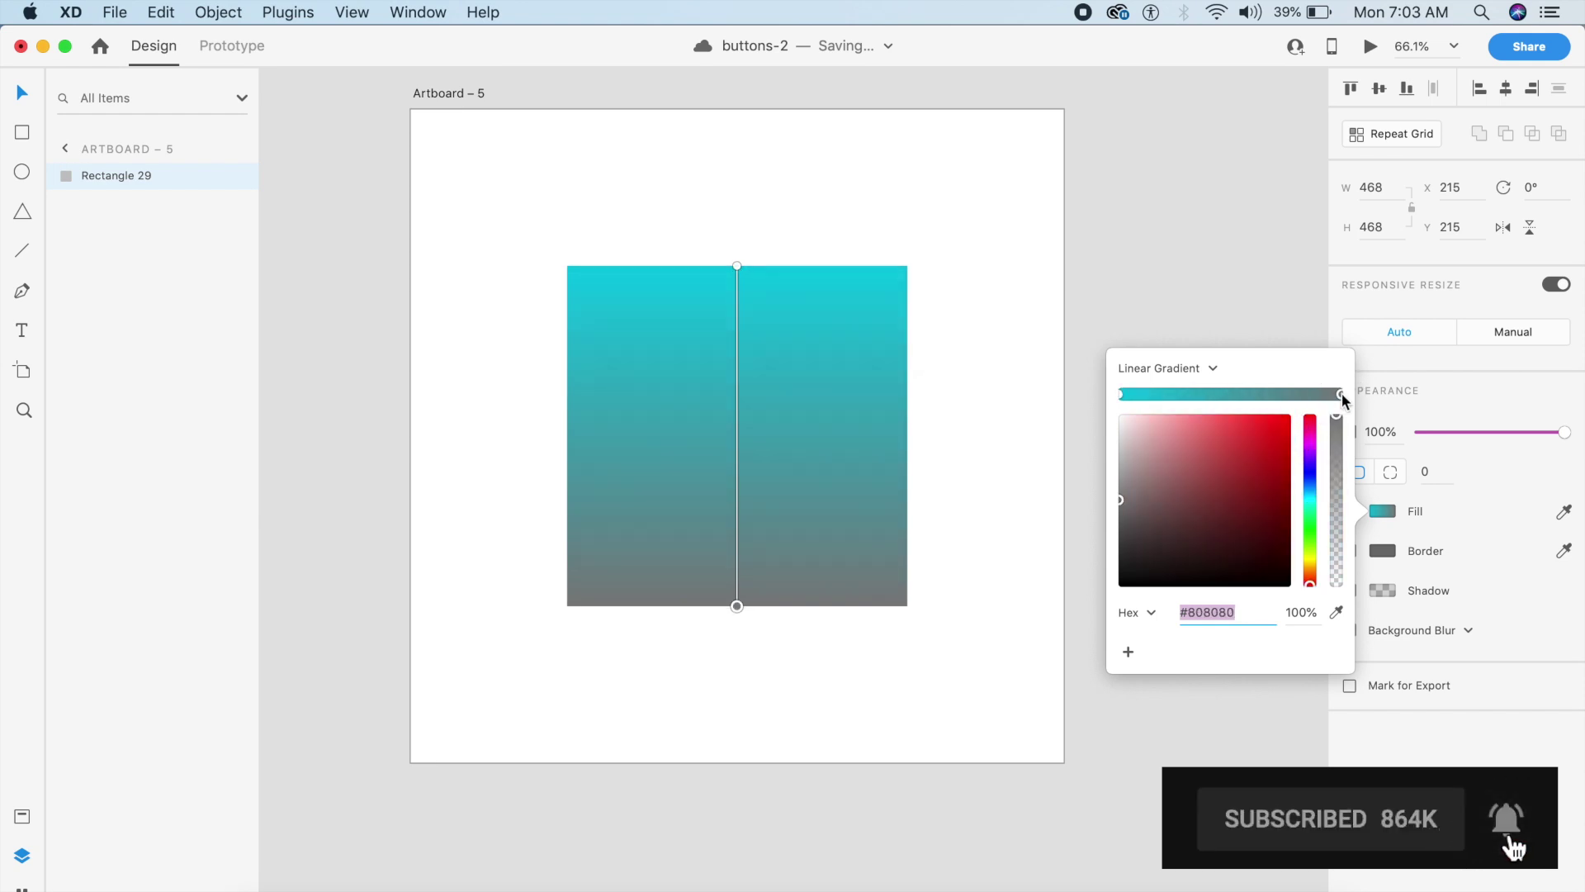
click(1311, 492)
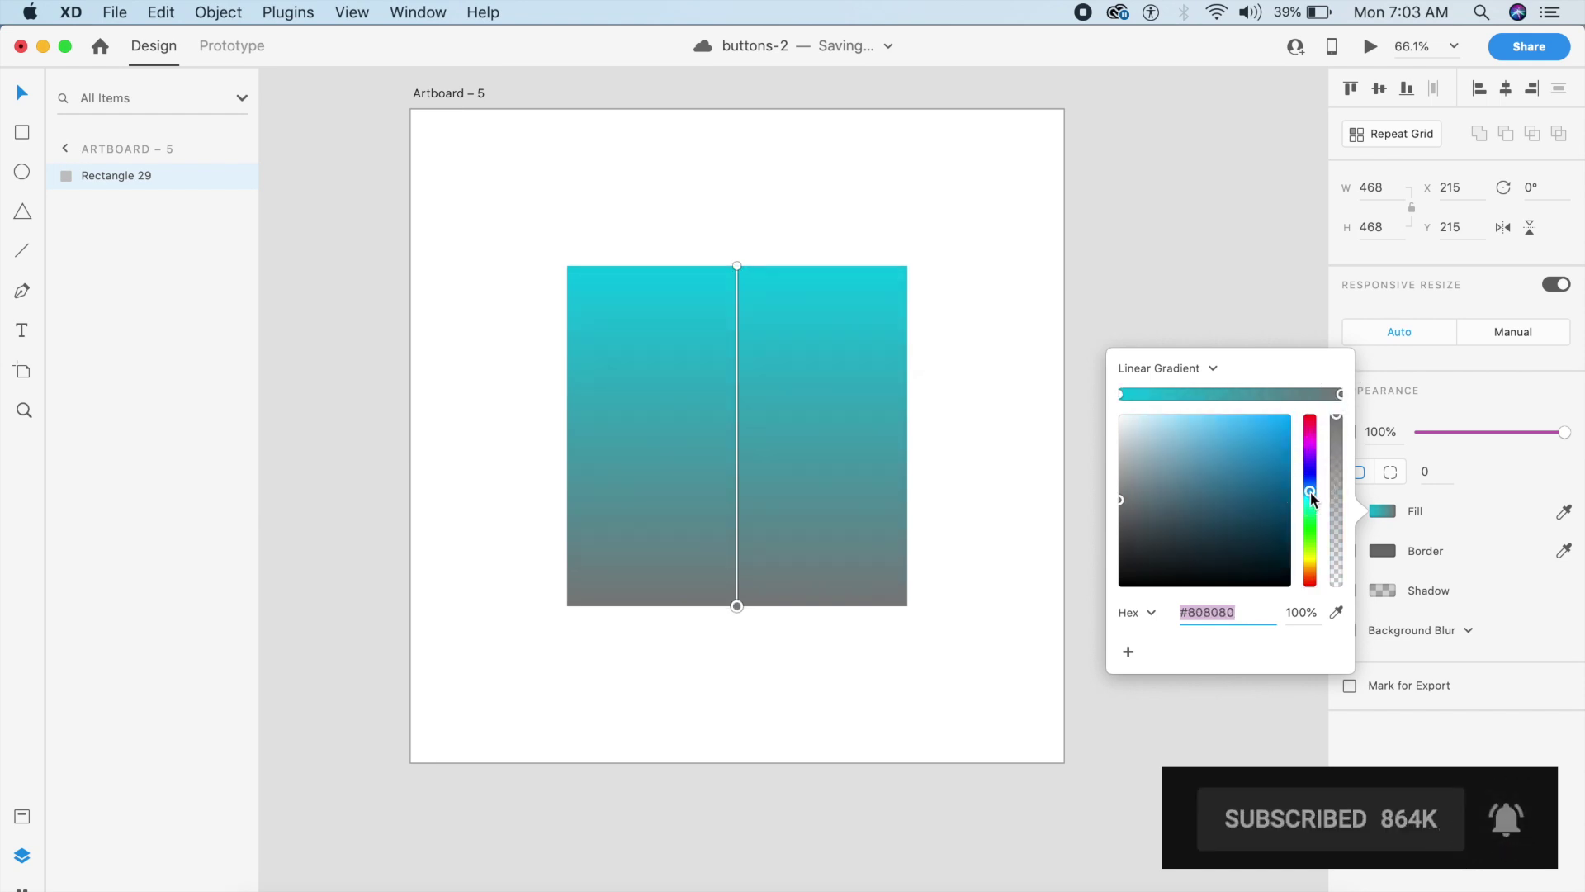
drag(1286, 491, 1281, 473)
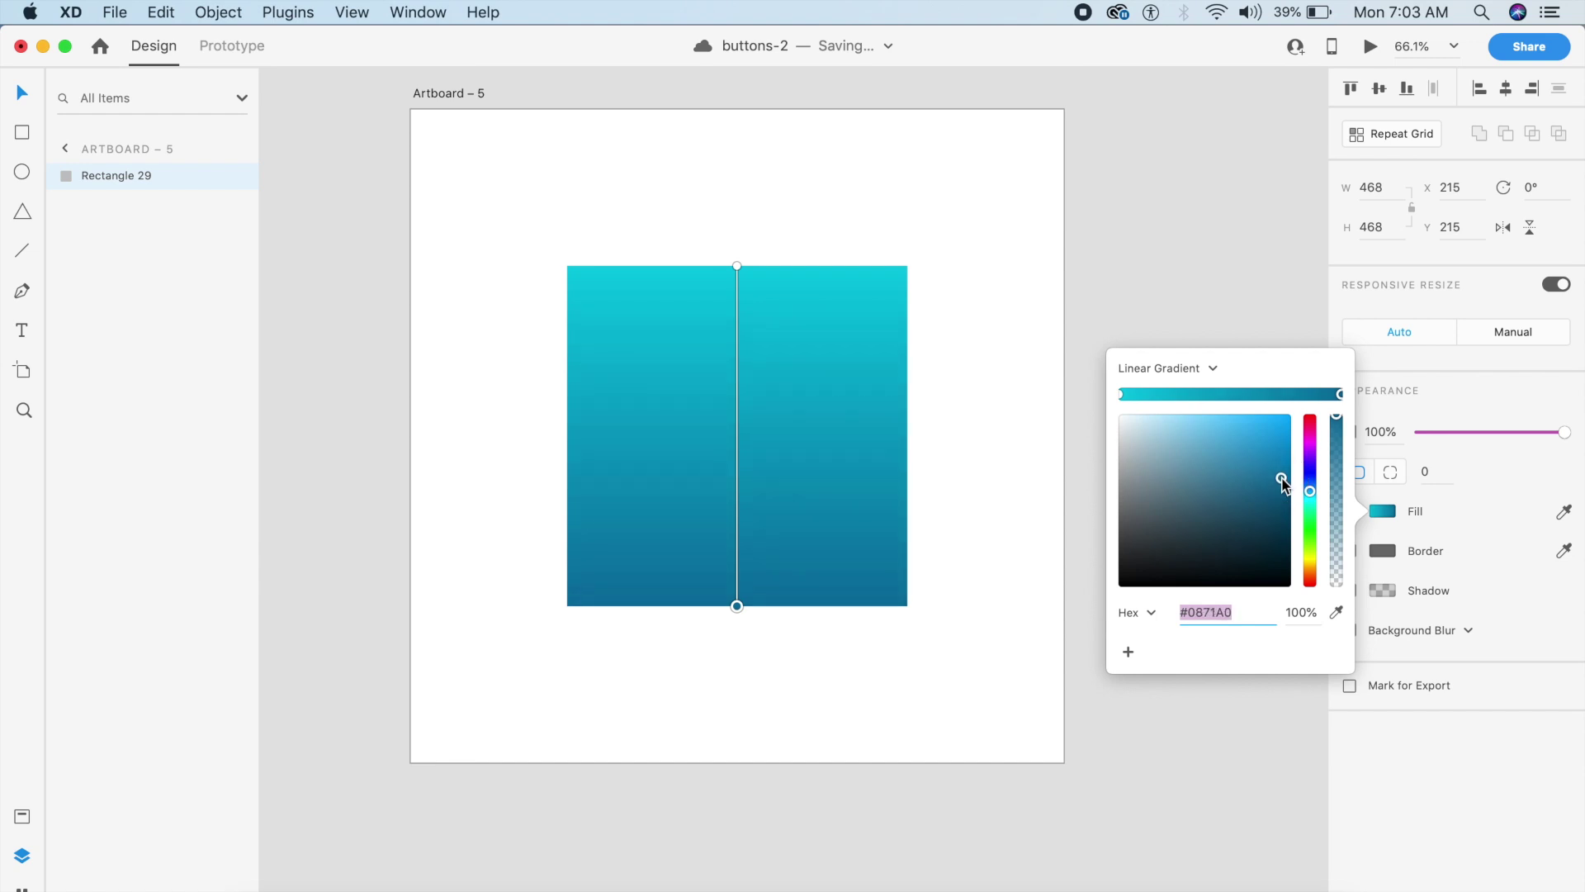
click(999, 564)
Round the gradient square's corners with a radius of 50
click(805, 525)
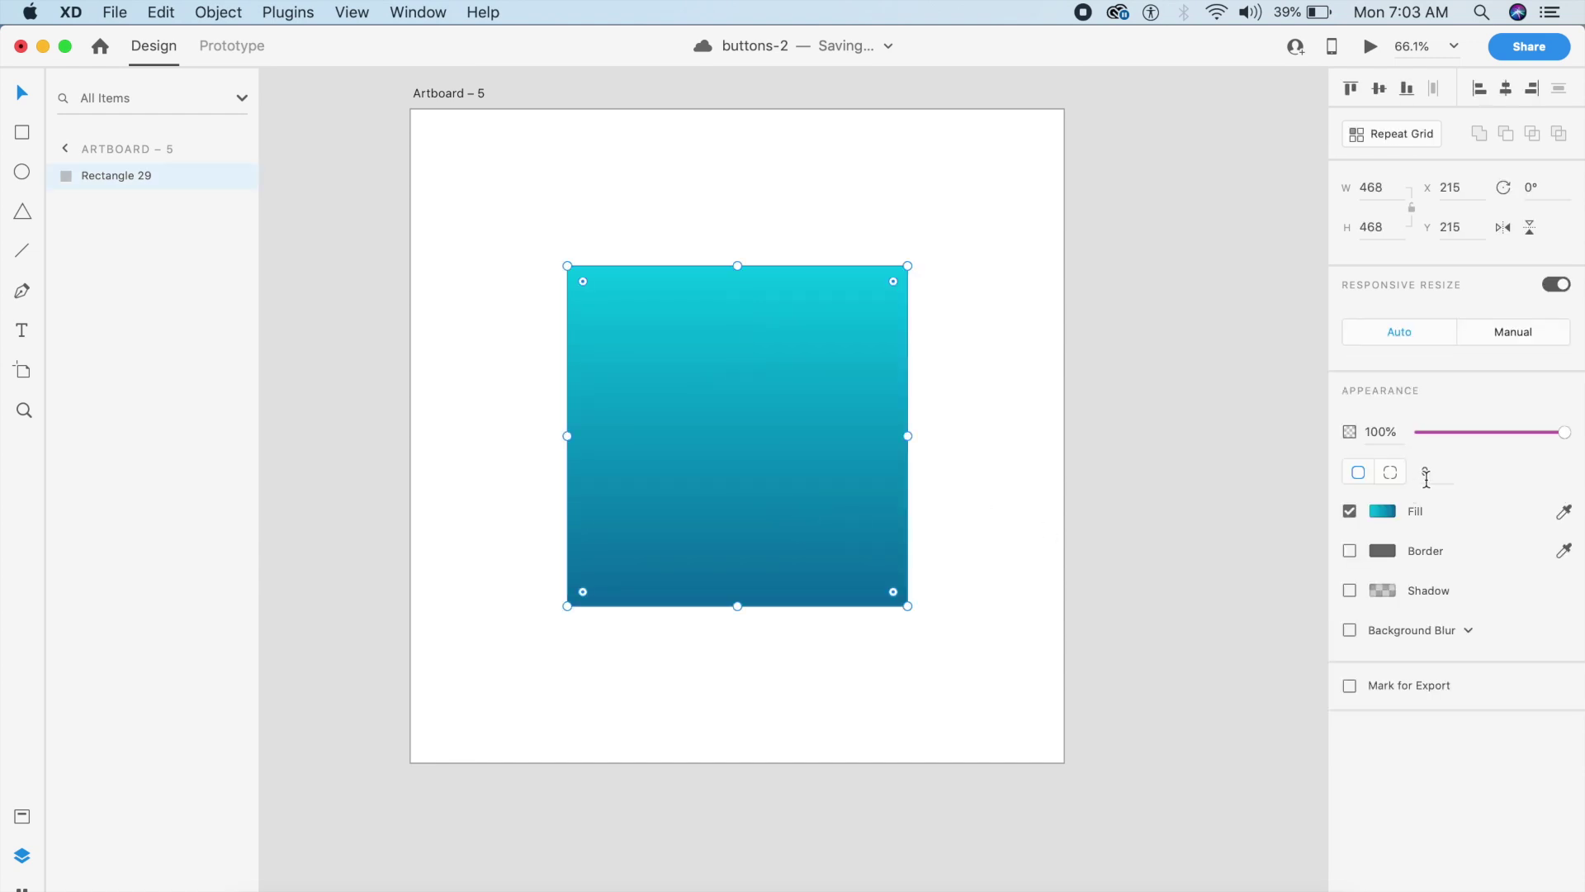
text(50)
key(Return)
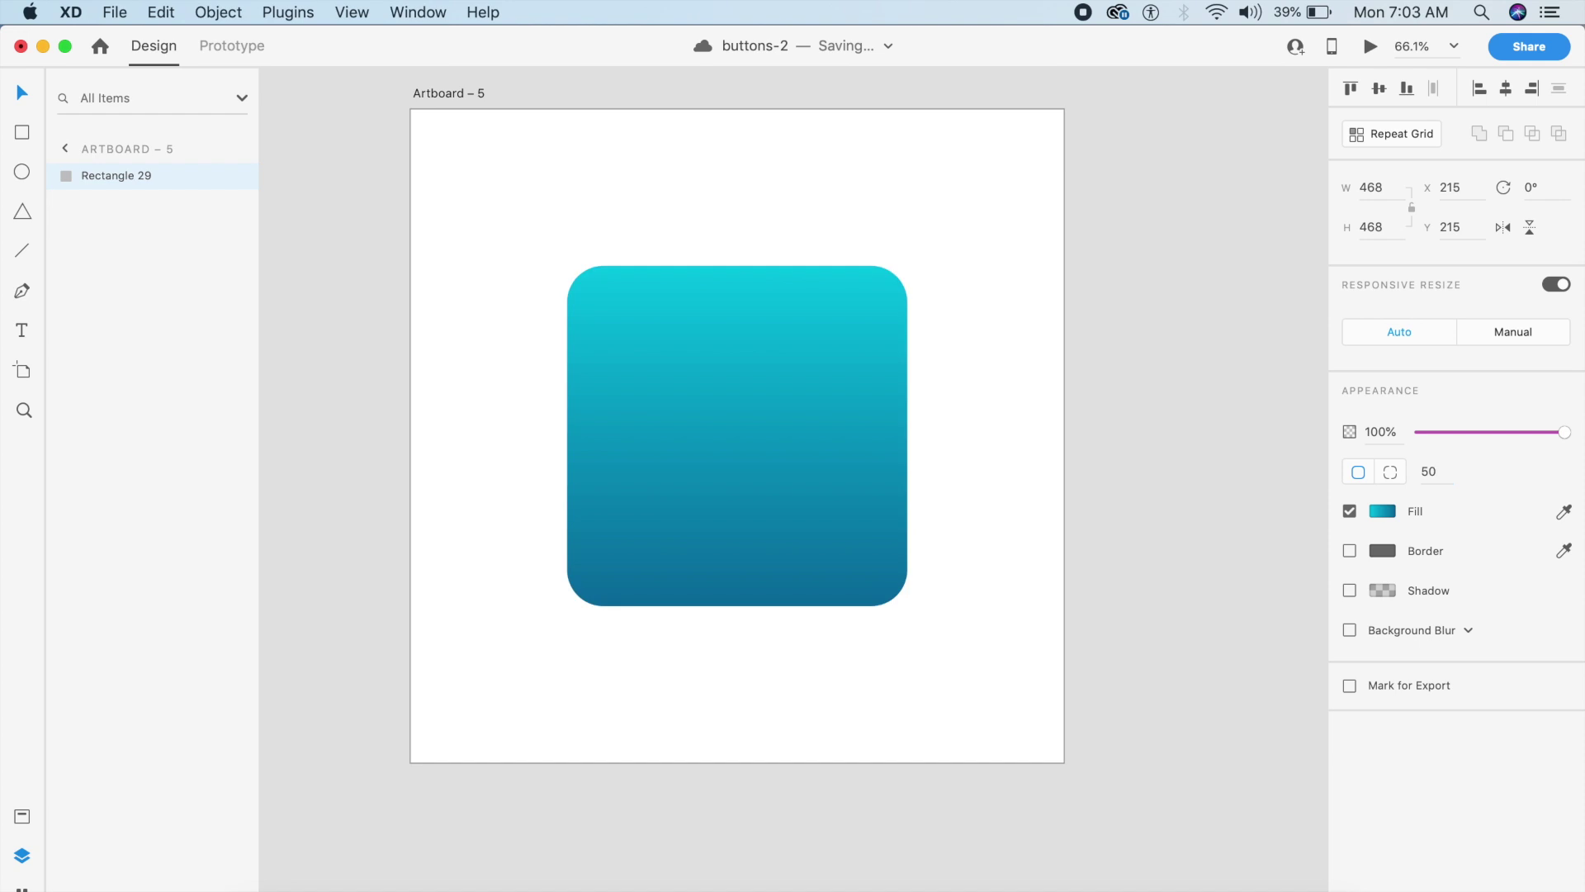
click(1020, 531)
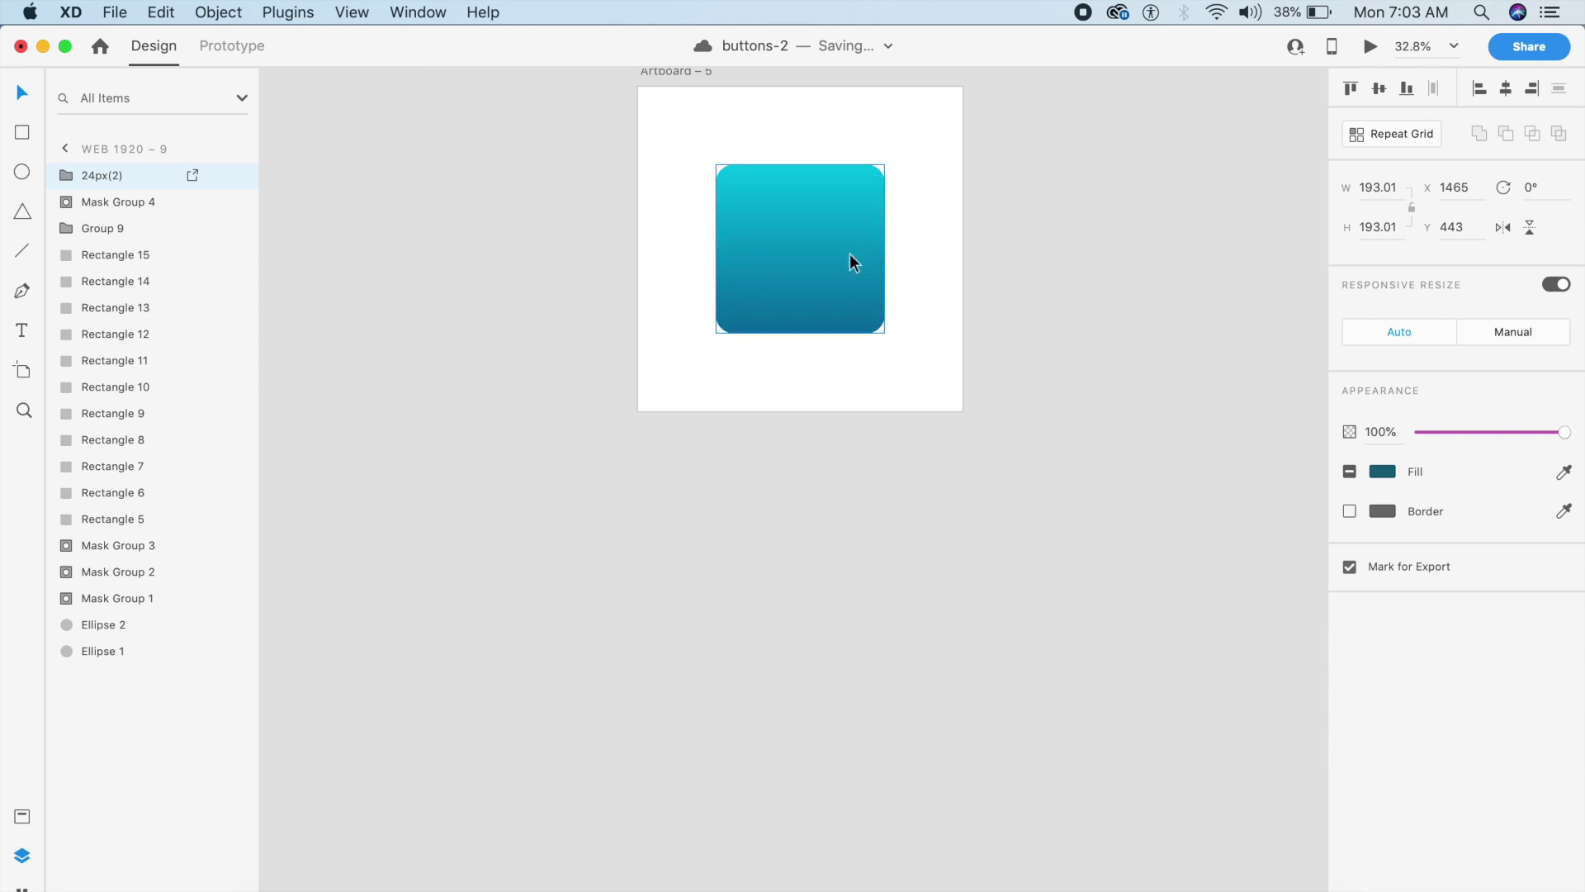
Paste the copied 24px(2) arrow icon onto Artboard – 5 and move it below the gradient square
key(super+3)
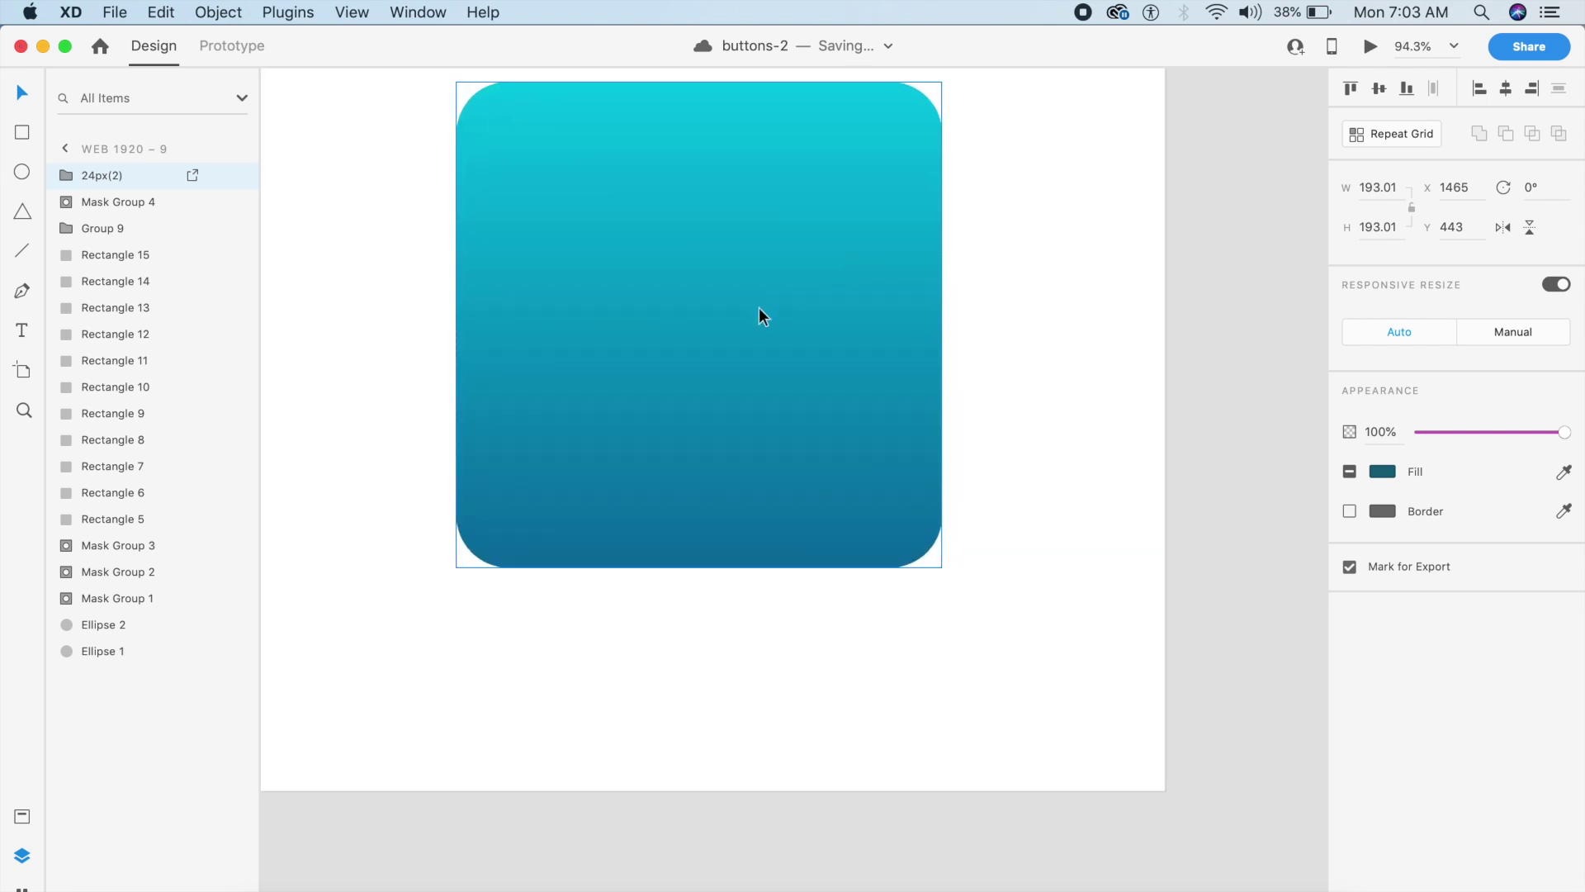
click(758, 309)
key(super+v)
drag(720, 446, 891, 660)
click(1026, 612)
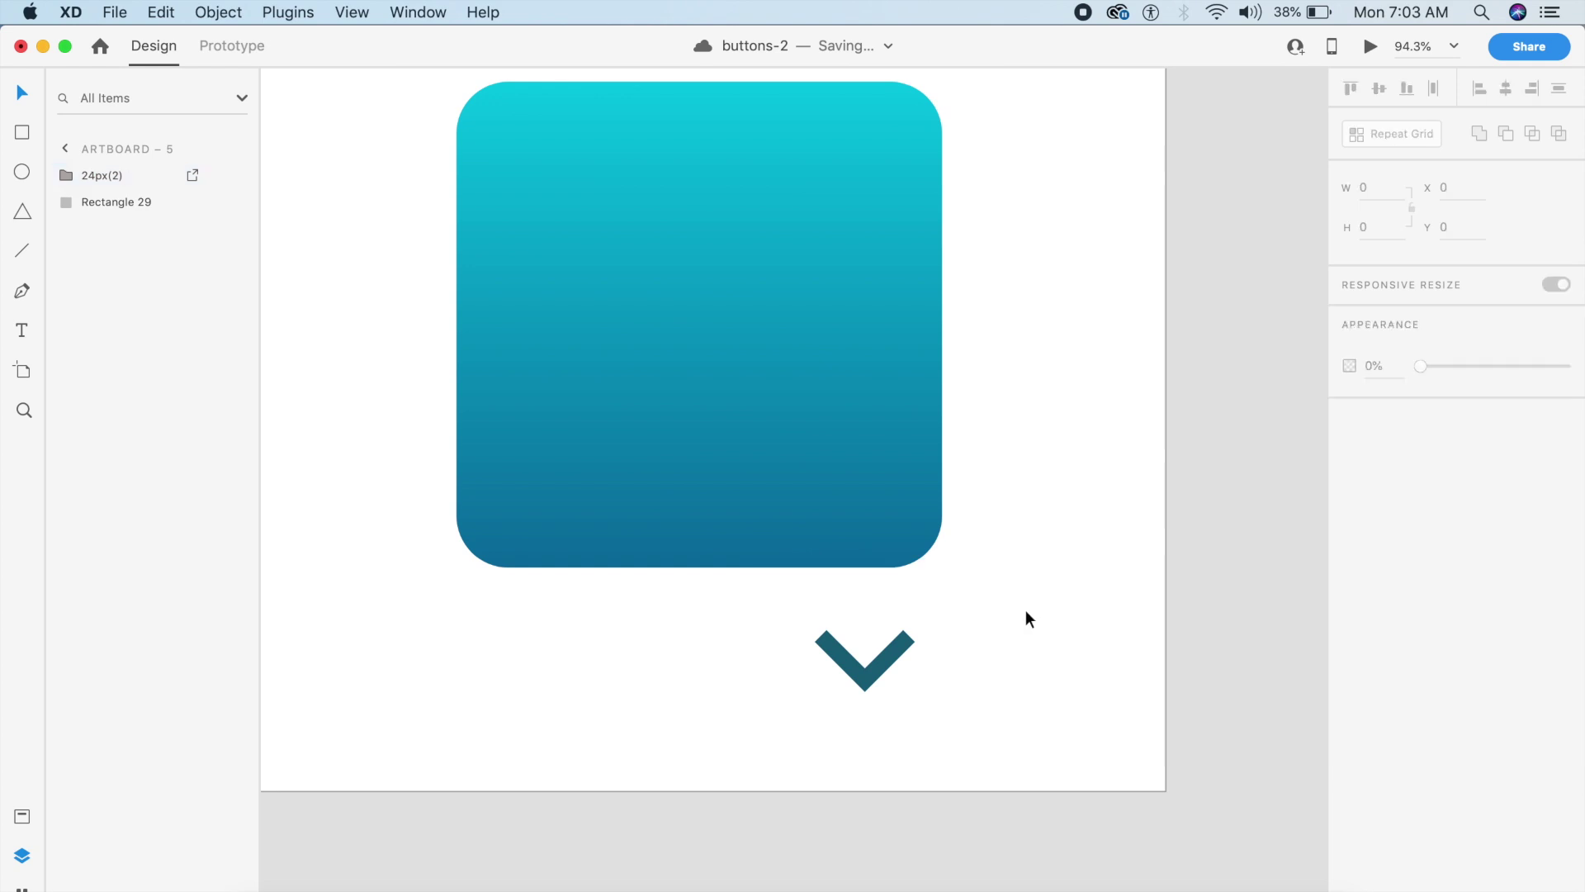
Draw a 30 × 30 circle at the gradient square's upper-left corner, at X 215 and Y 215
scroll(848, 655, down, 3)
click(852, 404)
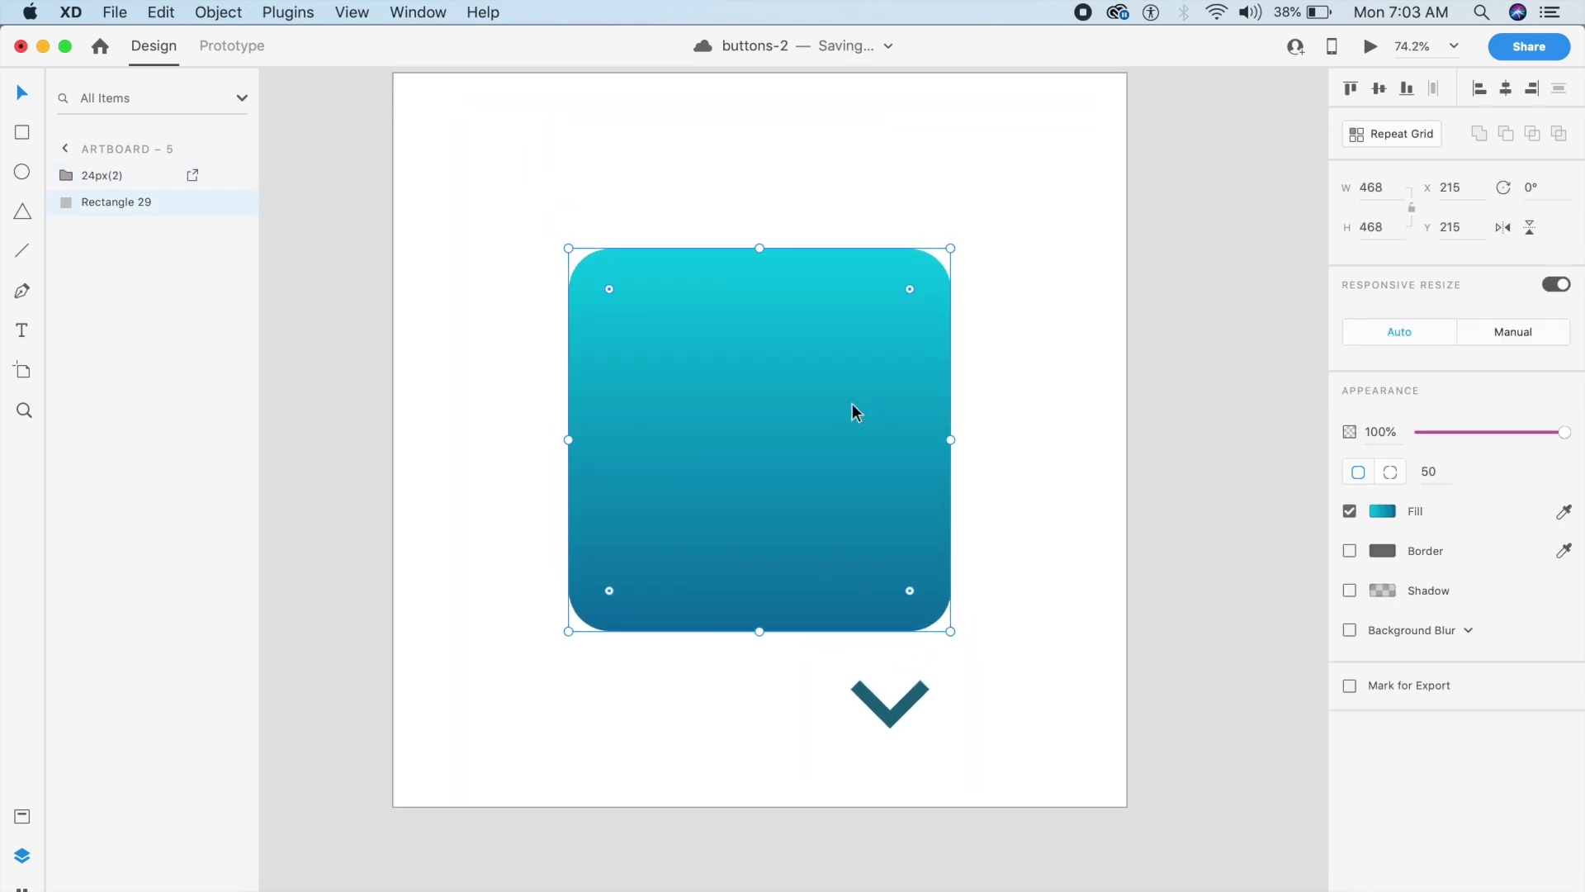
key(e)
mouse_move(585, 297)
mouse_down()
mouse_move(609, 319)
mouse_move(584, 262)
mouse_up()
key(Escape)
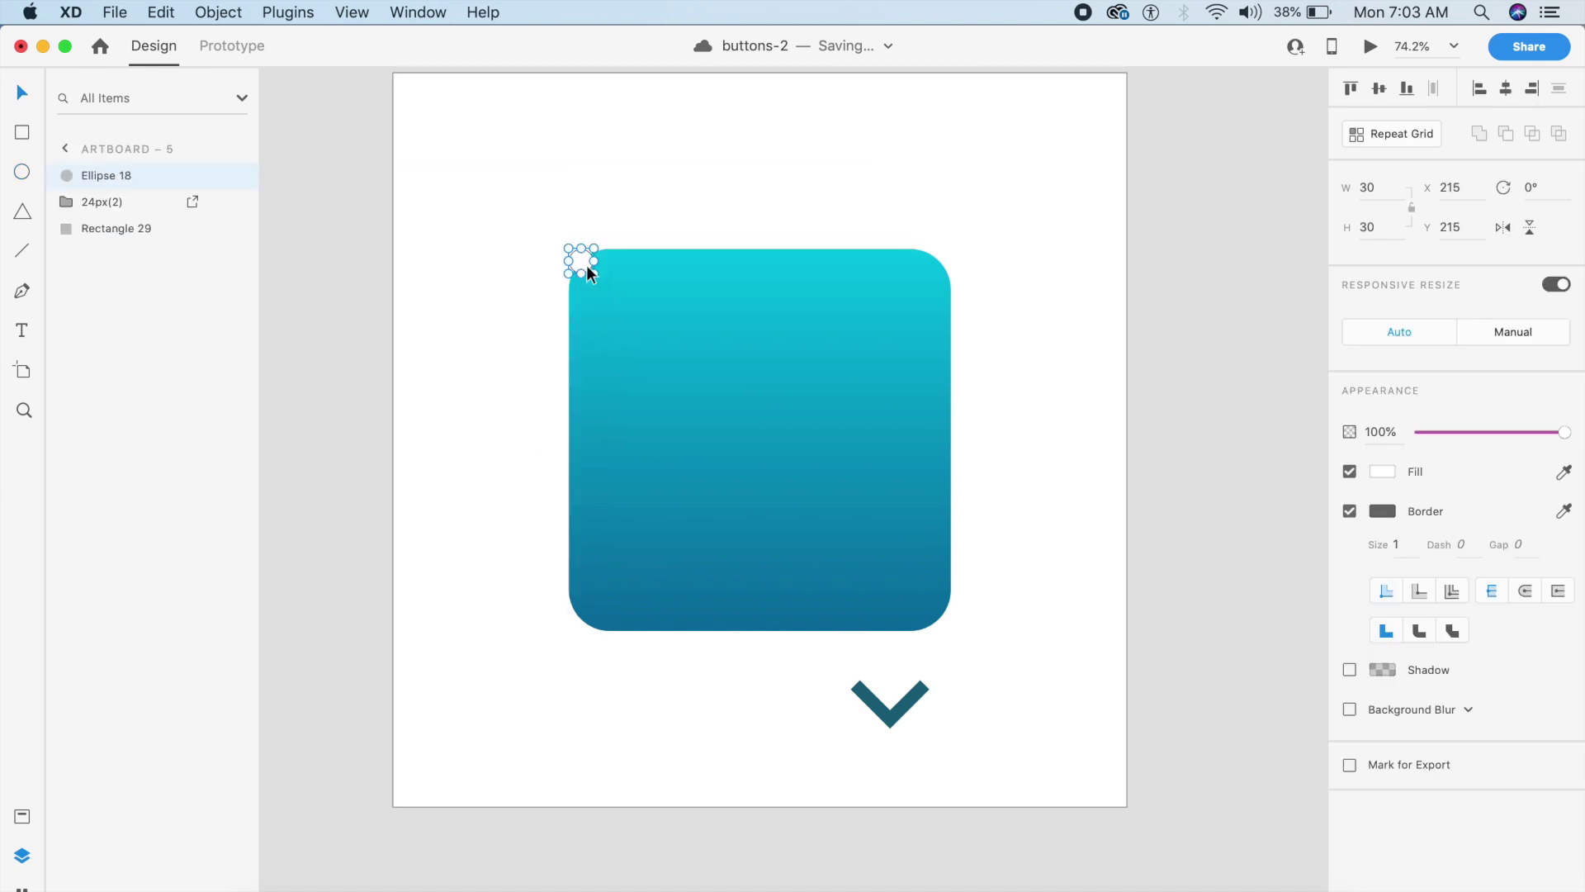
Turn the circle into a 477 × 468 repeat grid over the square, with the spacing reduced until neighbouring circles slightly overlap
click(1374, 139)
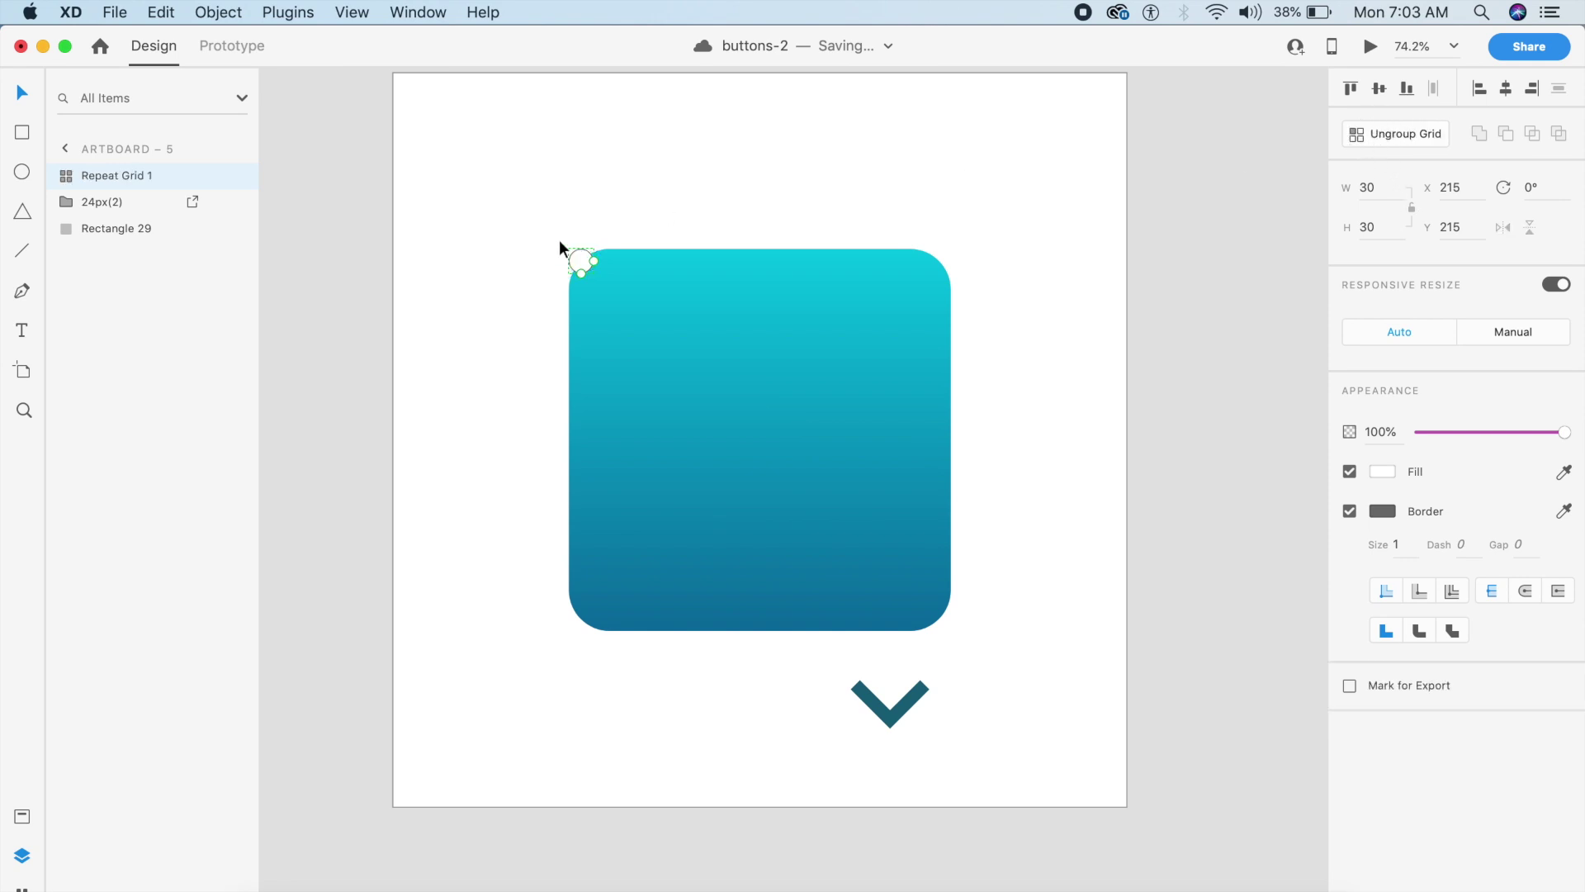
drag(594, 260, 943, 276)
drag(753, 273, 764, 631)
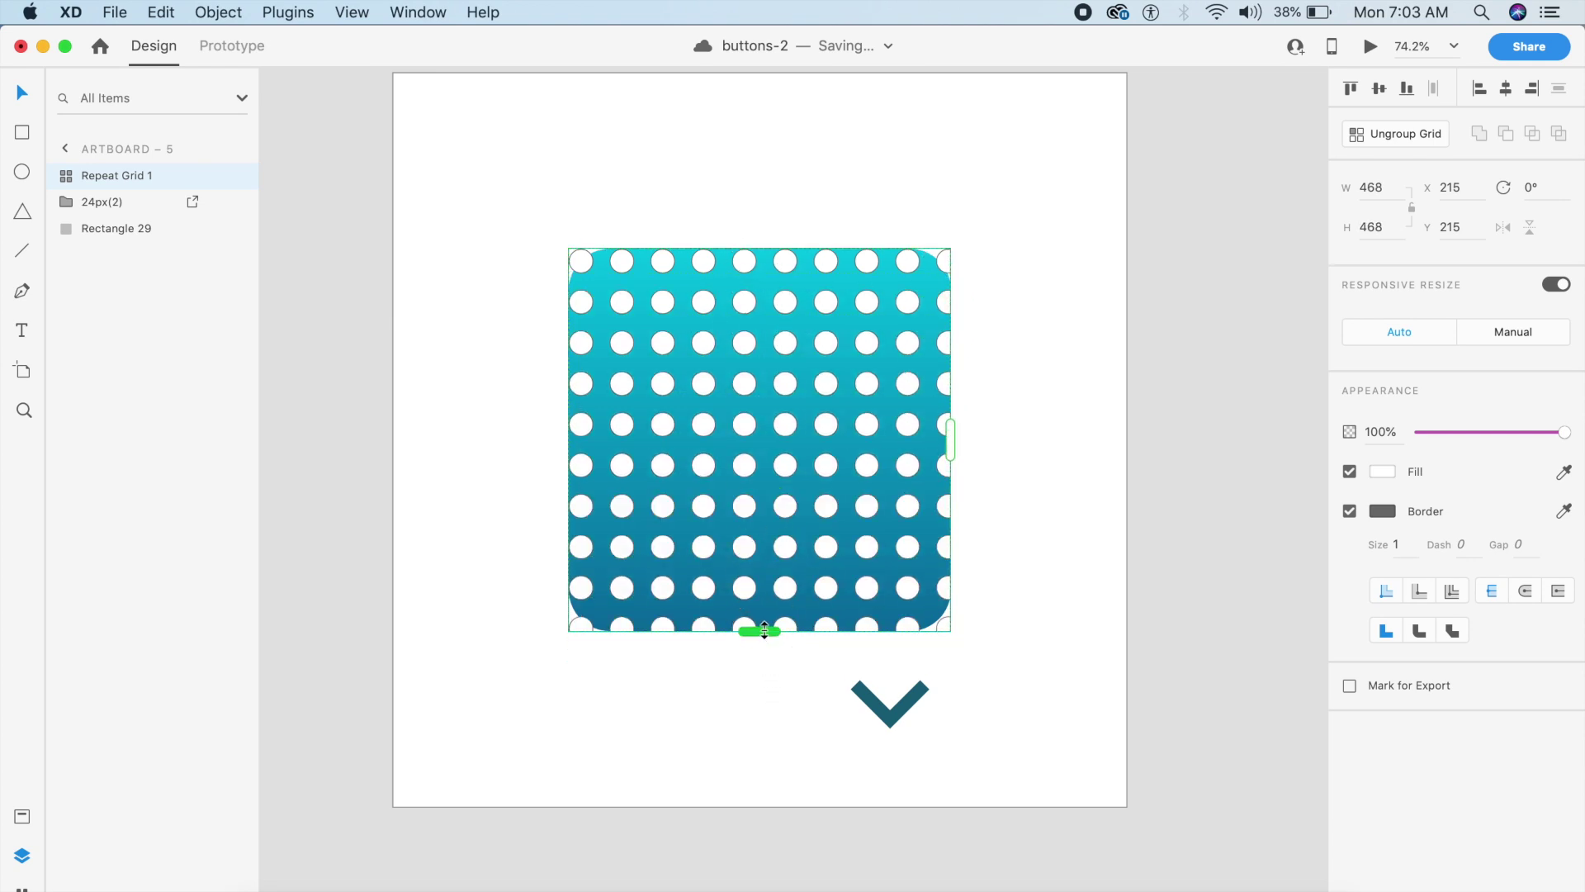
drag(765, 444, 683, 369)
drag(786, 358, 958, 368)
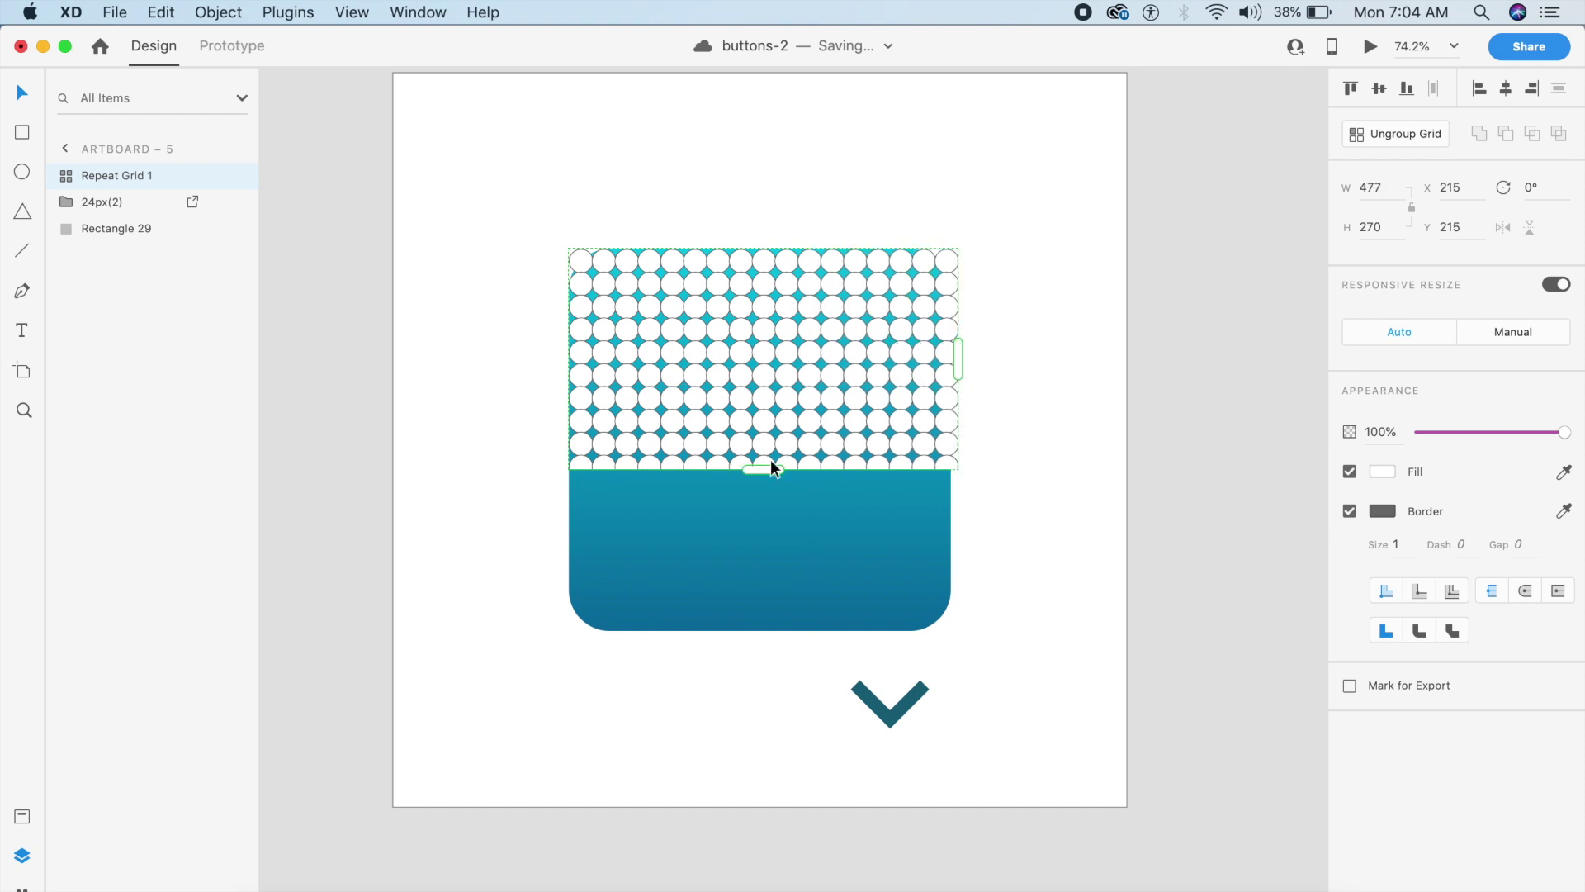
drag(770, 470, 753, 632)
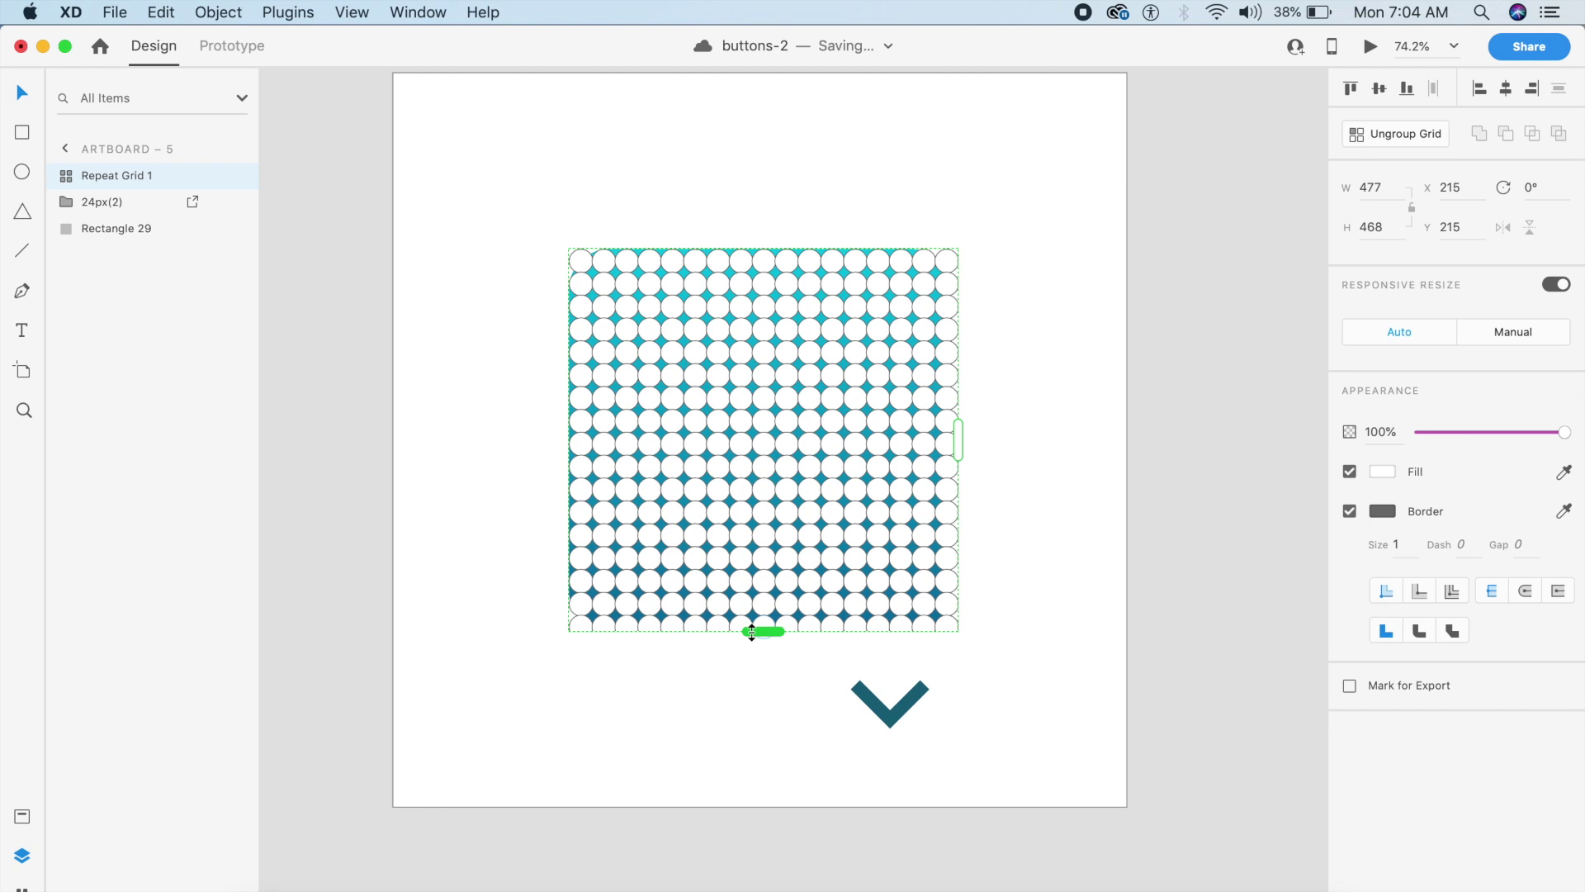
Ungroup the repeat grid and unite all its circles into a single shape, leaving out the arrow icon
click(1384, 139)
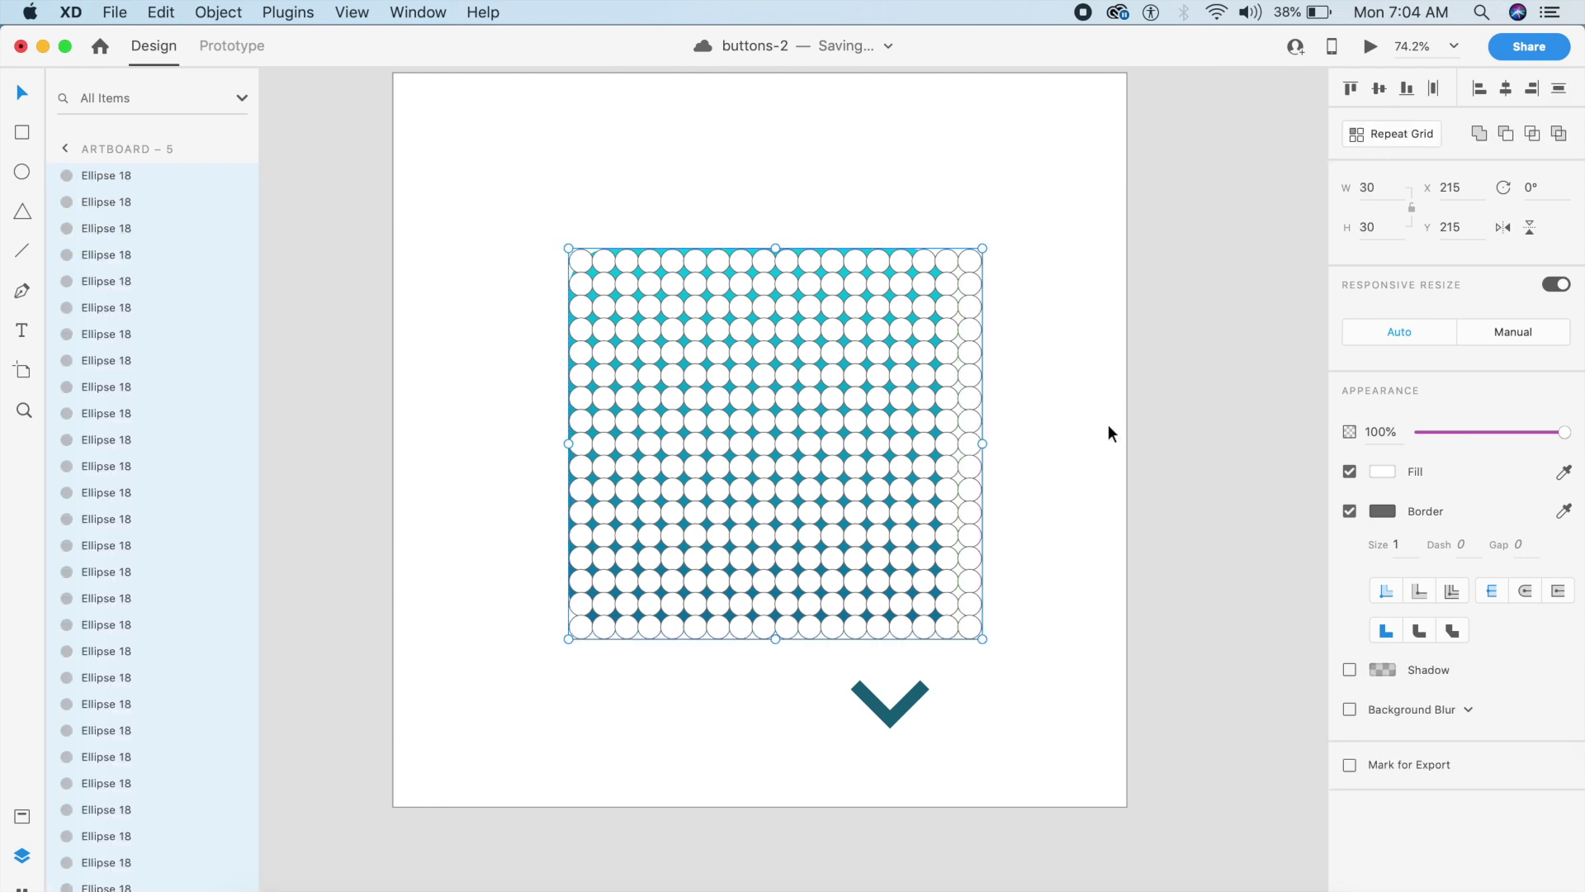
drag(1015, 658, 484, 286)
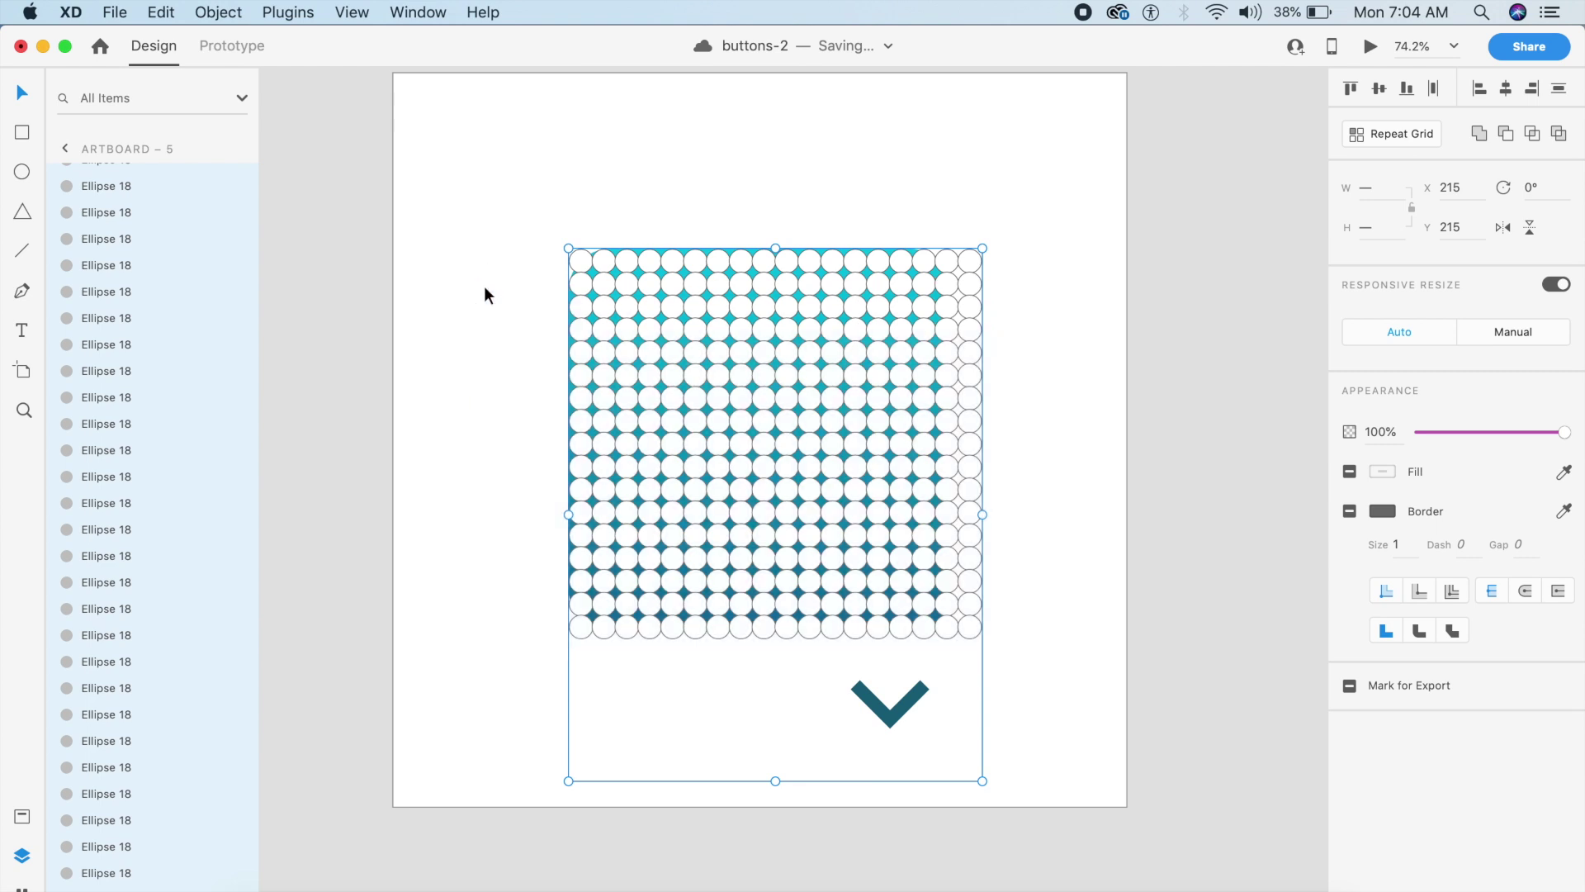
click(680, 419)
scroll(200, 371, up, 10)
click(111, 176)
scroll(93, 647, down, 10)
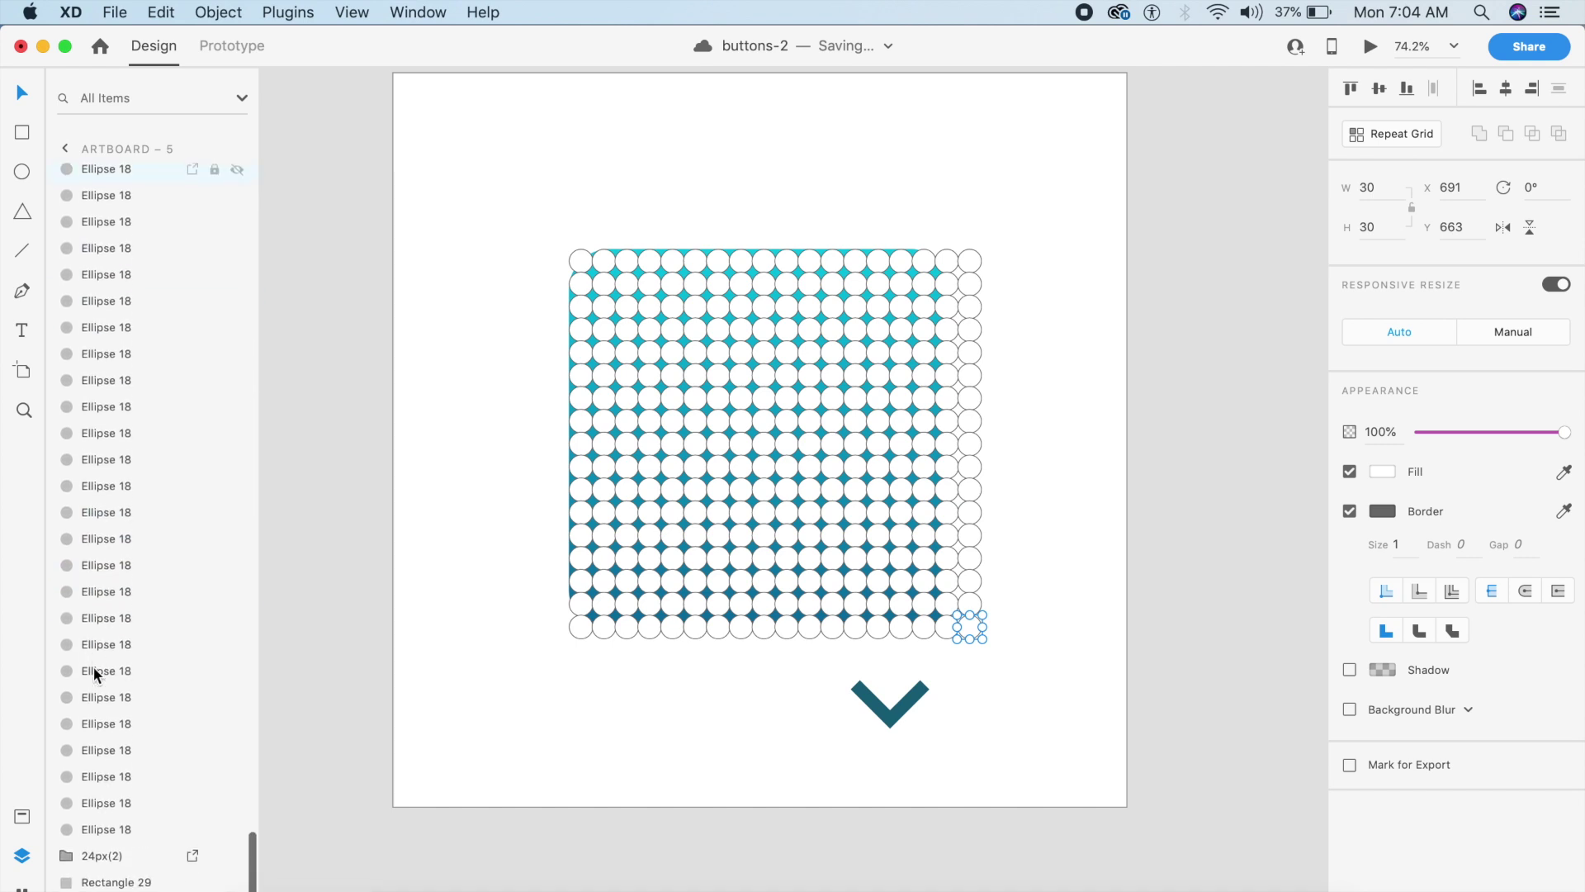
shift+click(106, 832)
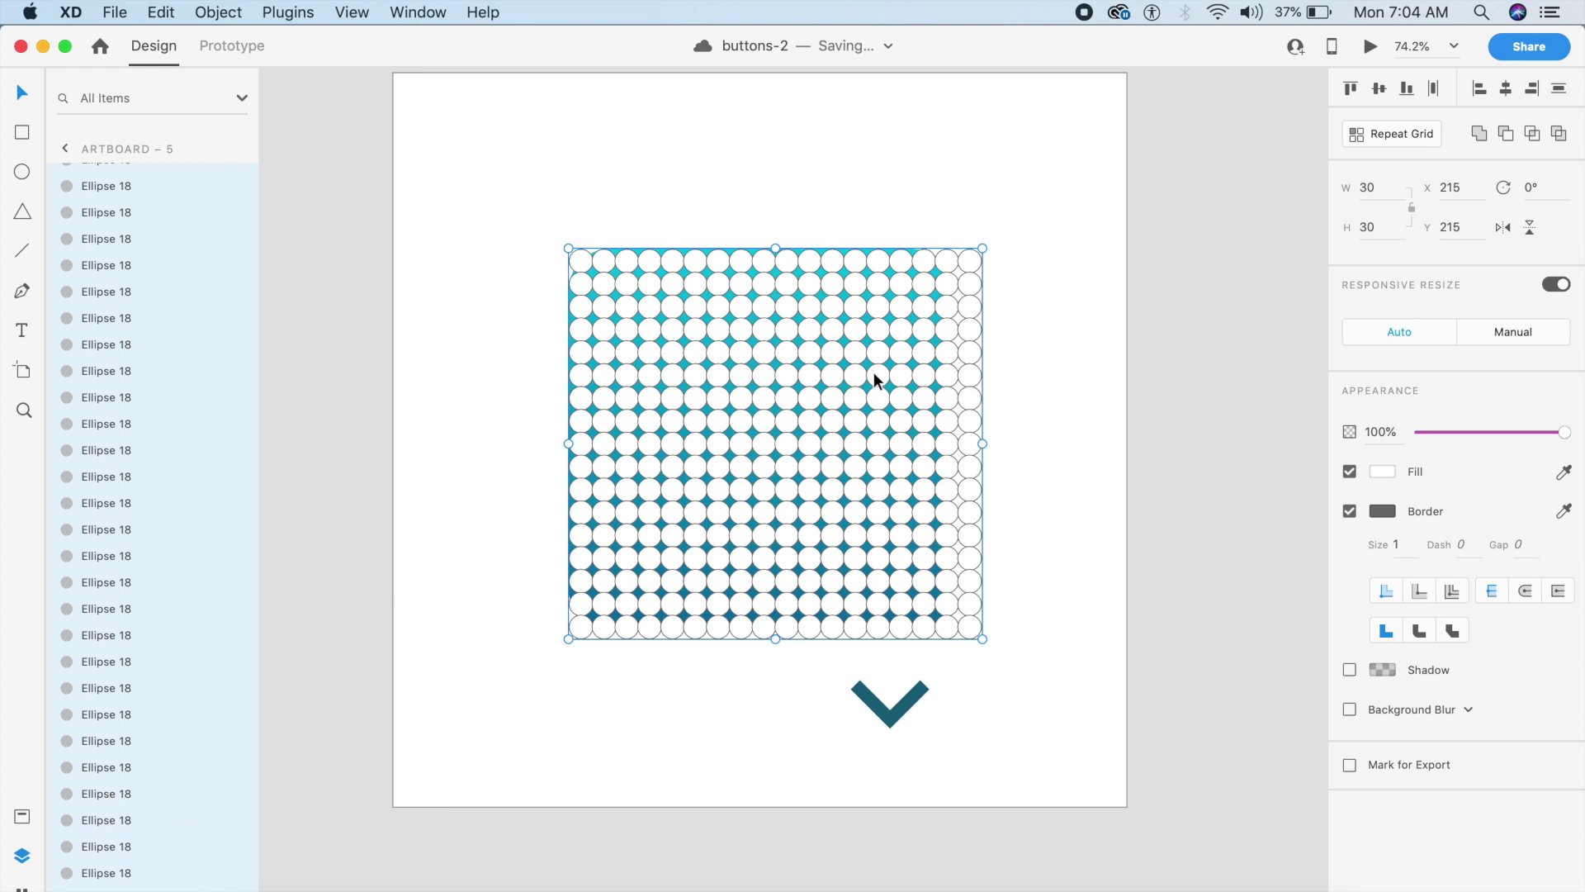
click(1480, 135)
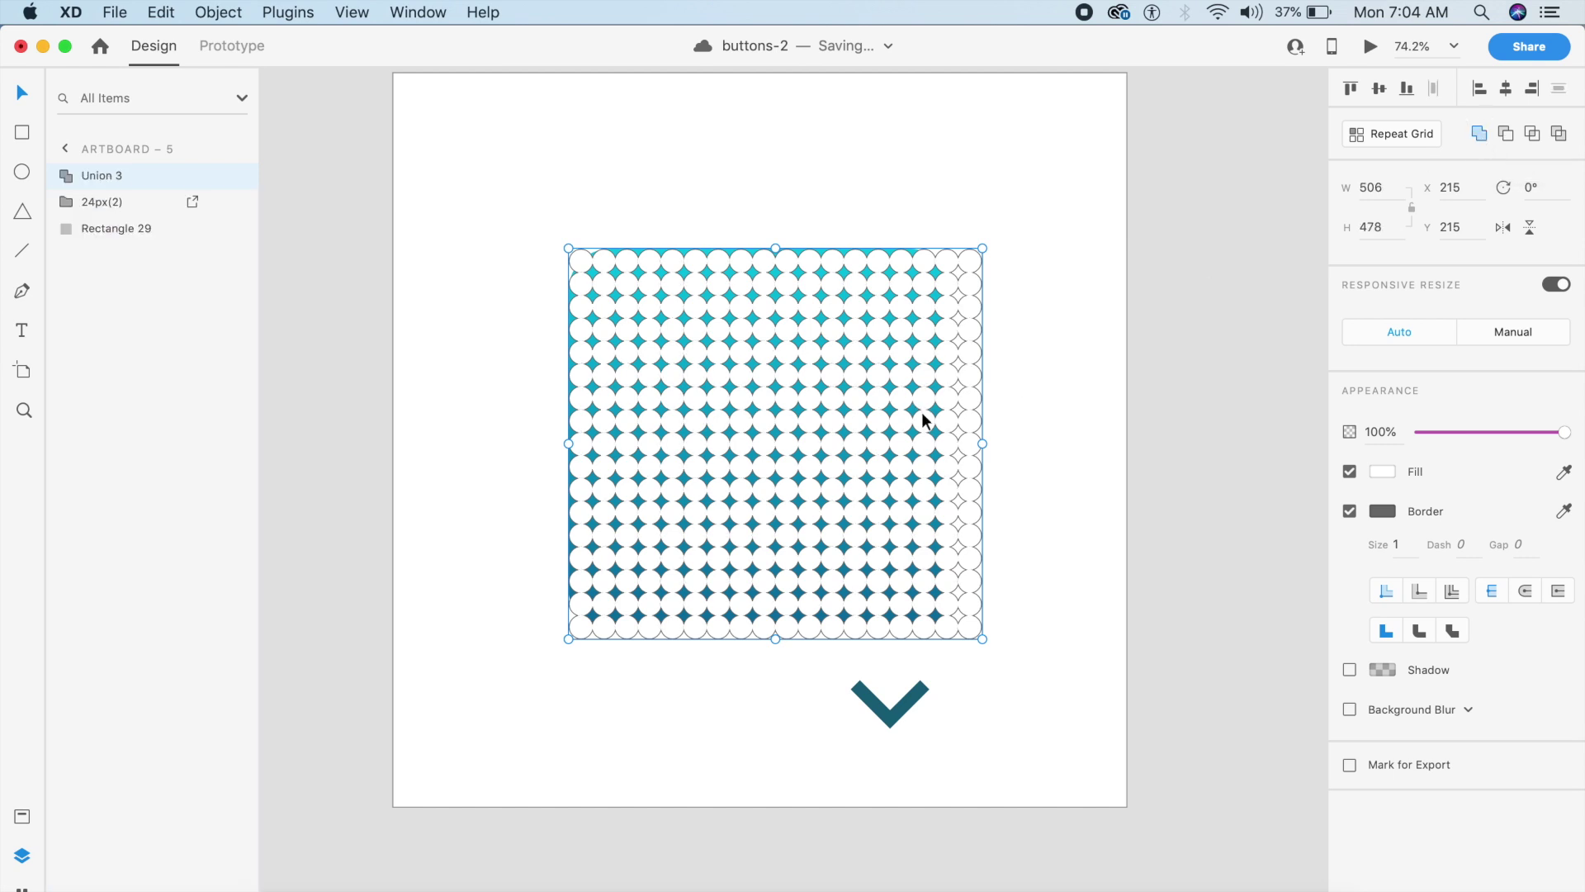
Centre the united circles over the gradient square at X 196 and Y 210, and mask the square with them
mouse_move(893, 426)
mouse_down()
mouse_move(867, 411)
mouse_move(877, 421)
mouse_up()
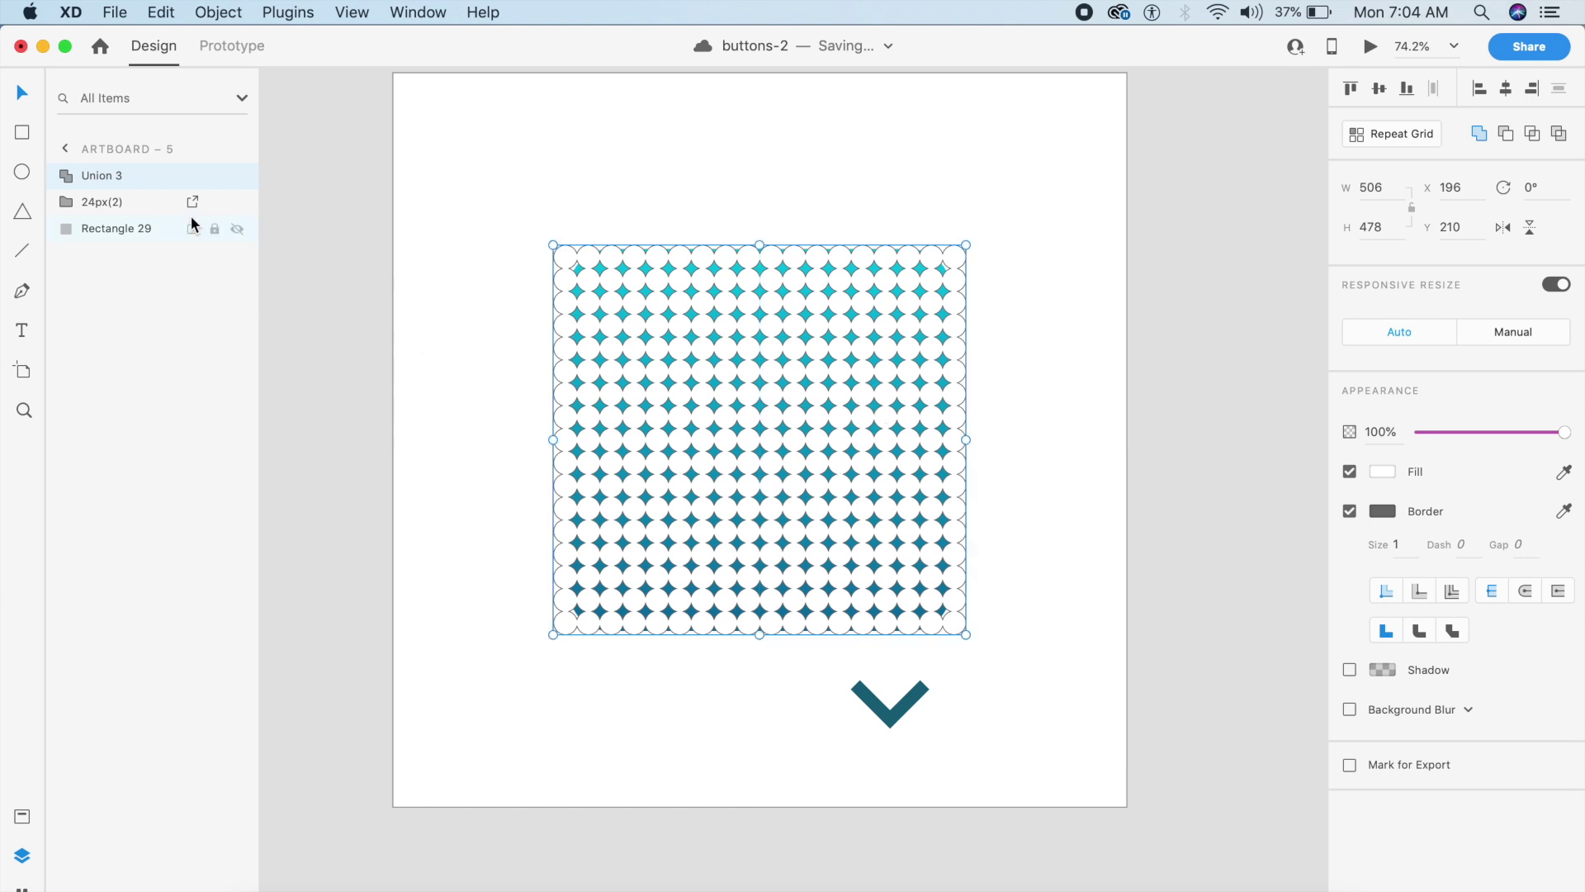
super+click(92, 237)
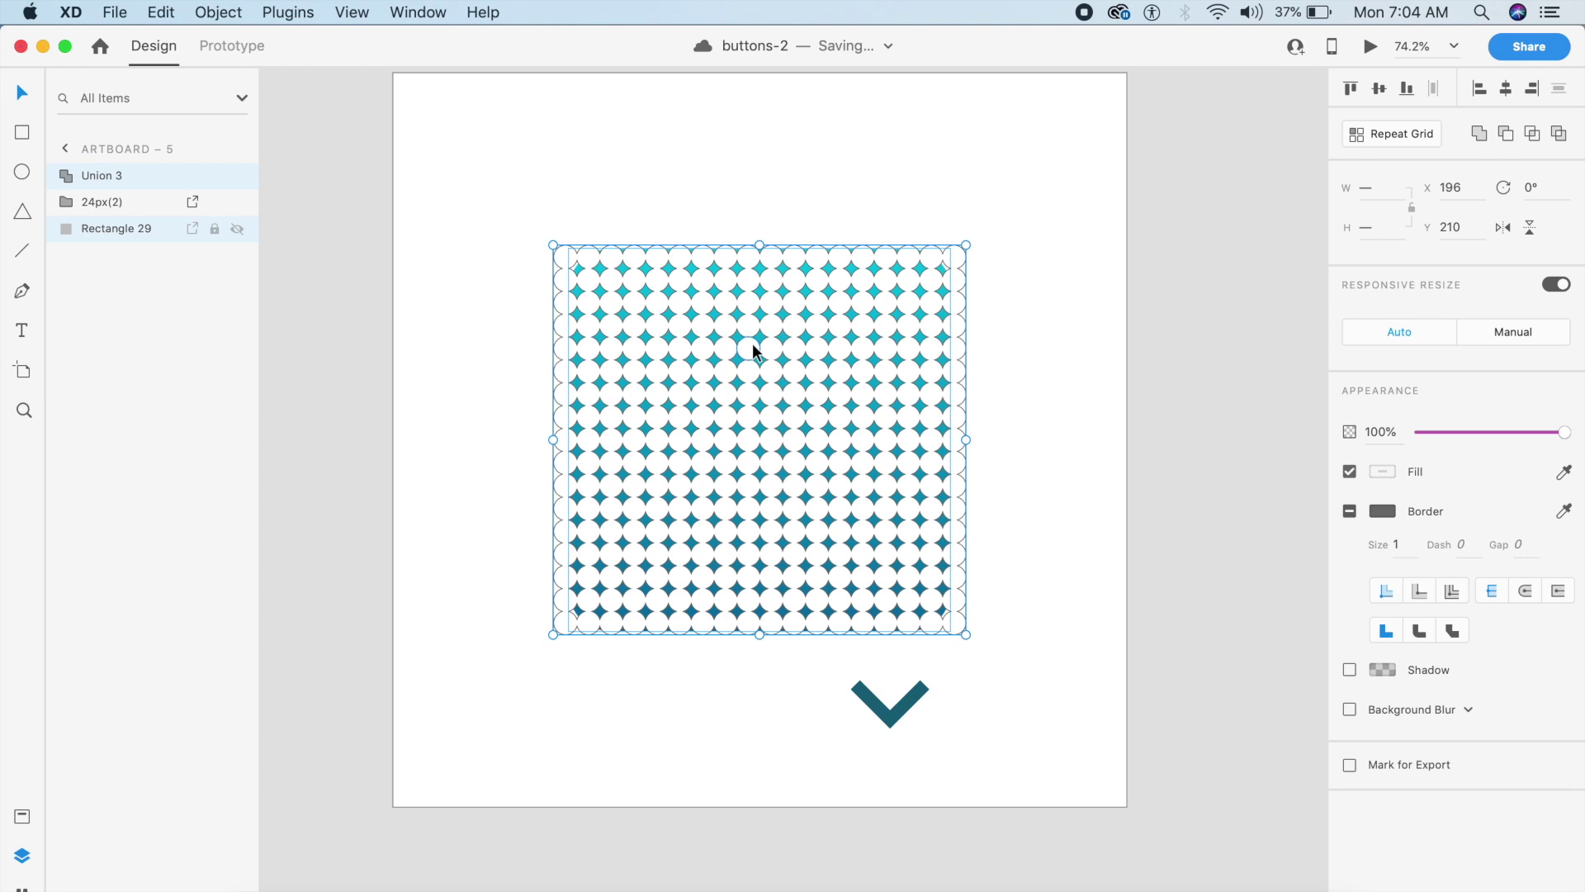
key(super+shift+m)
click(1079, 383)
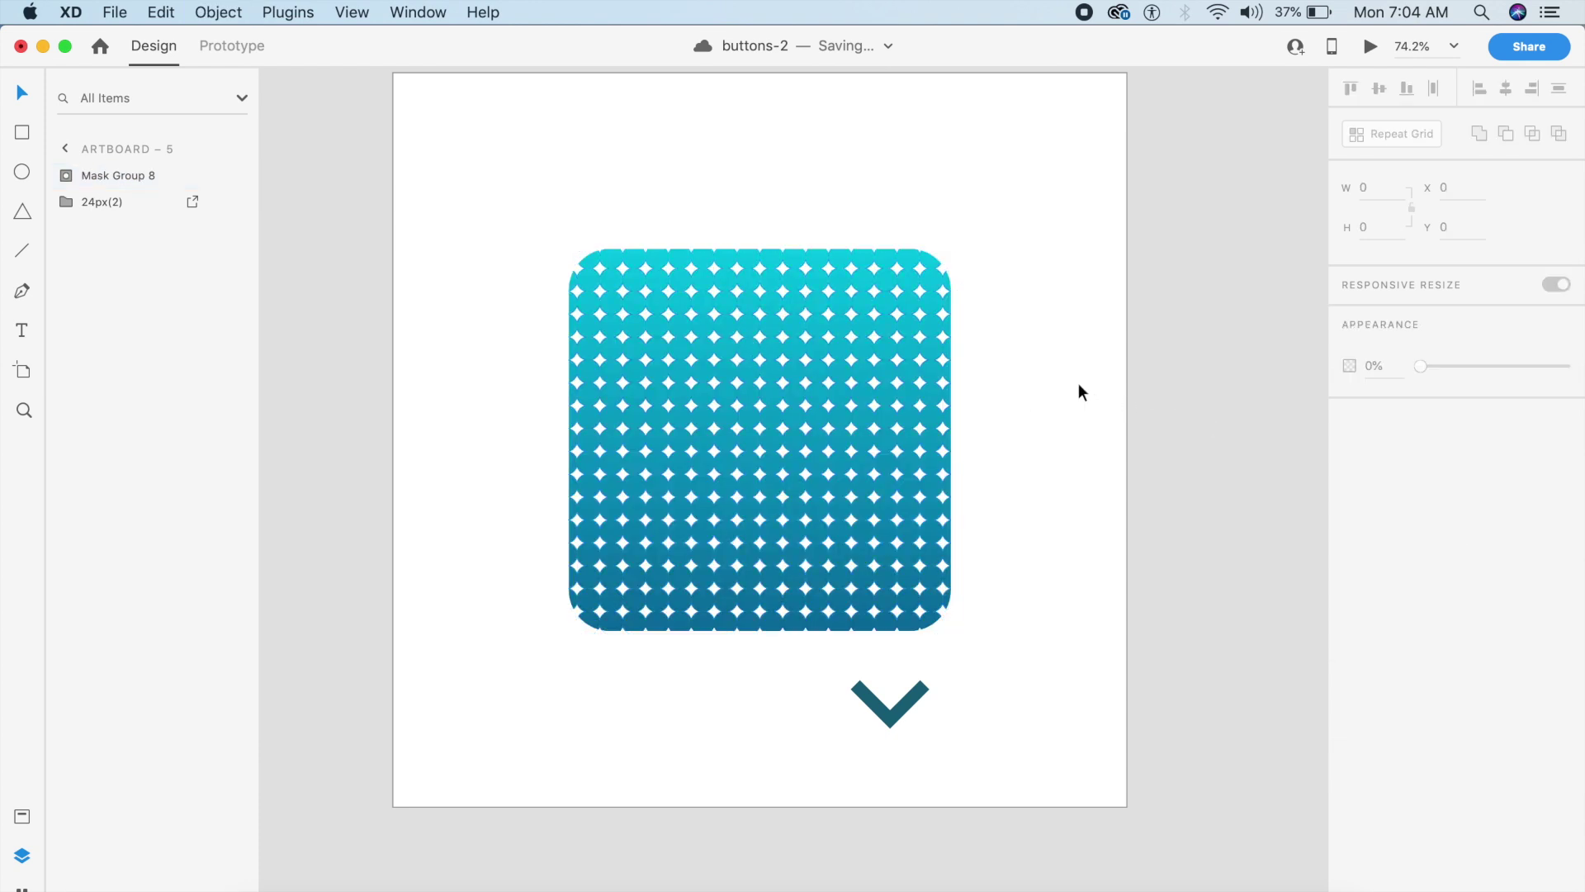
Move the arrow icon to the square's centre, at X 352 and Y 352, and bring it in front of the mask group
drag(910, 705, 777, 439)
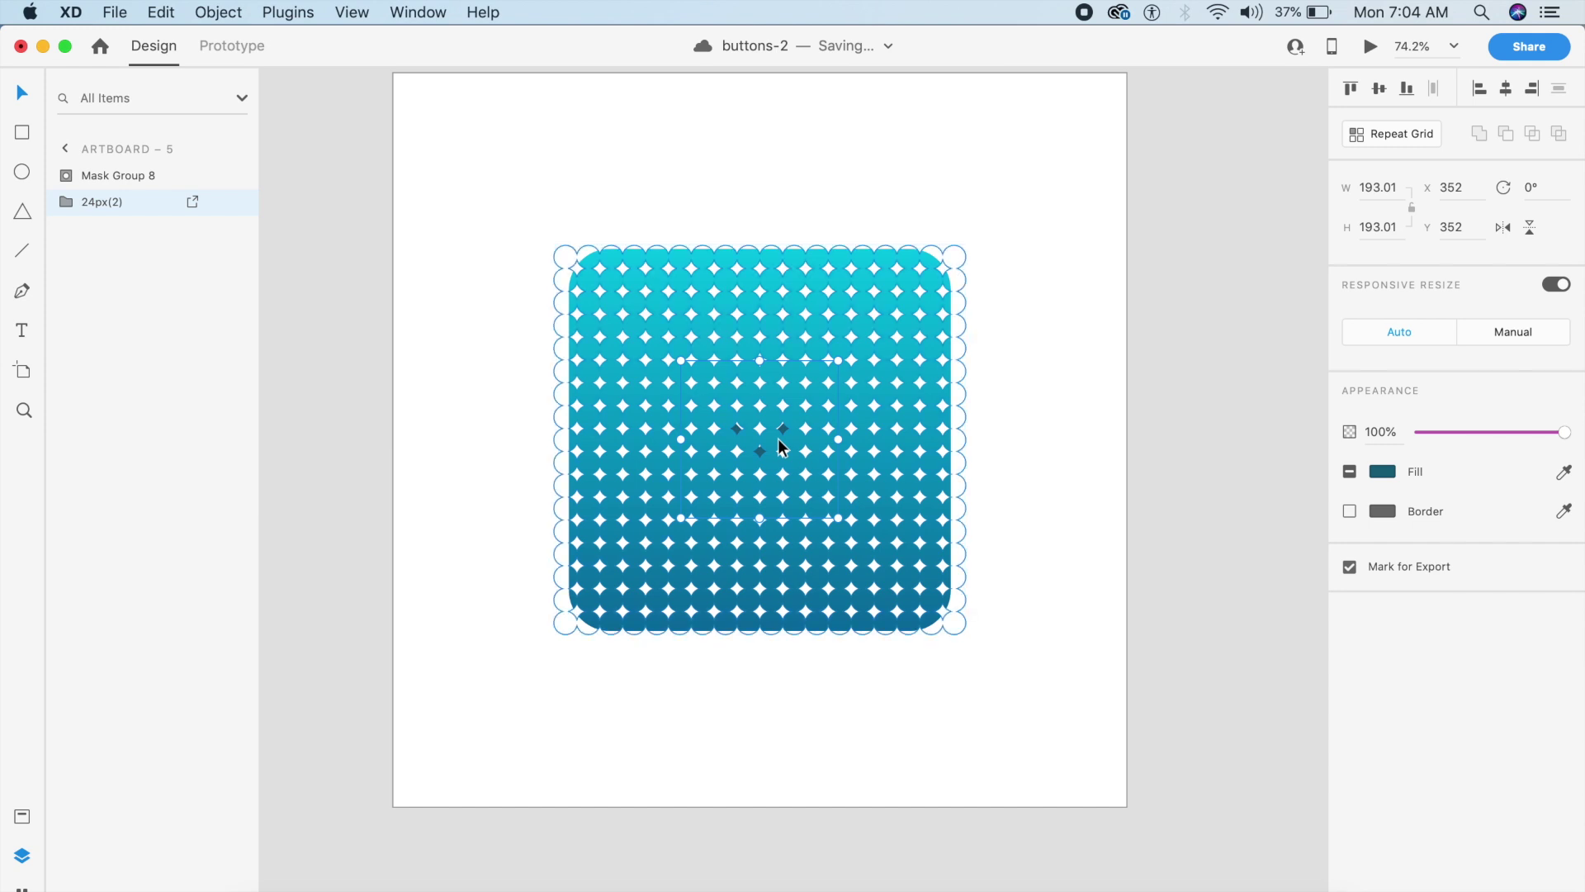
key(super+bracketright)
key(super+bracketright)
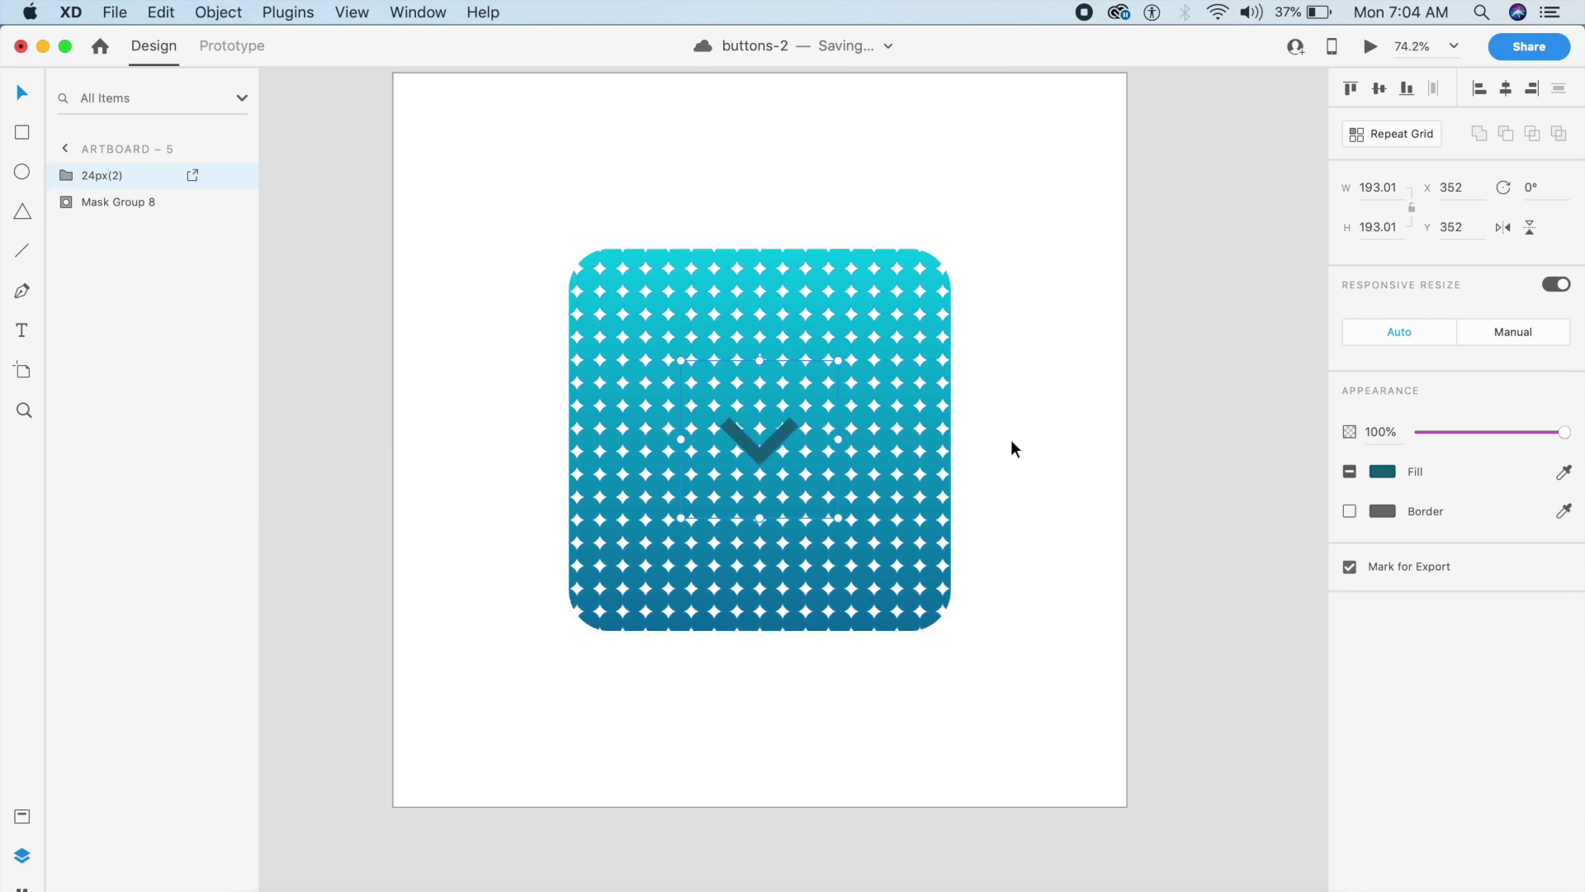
click(1018, 483)
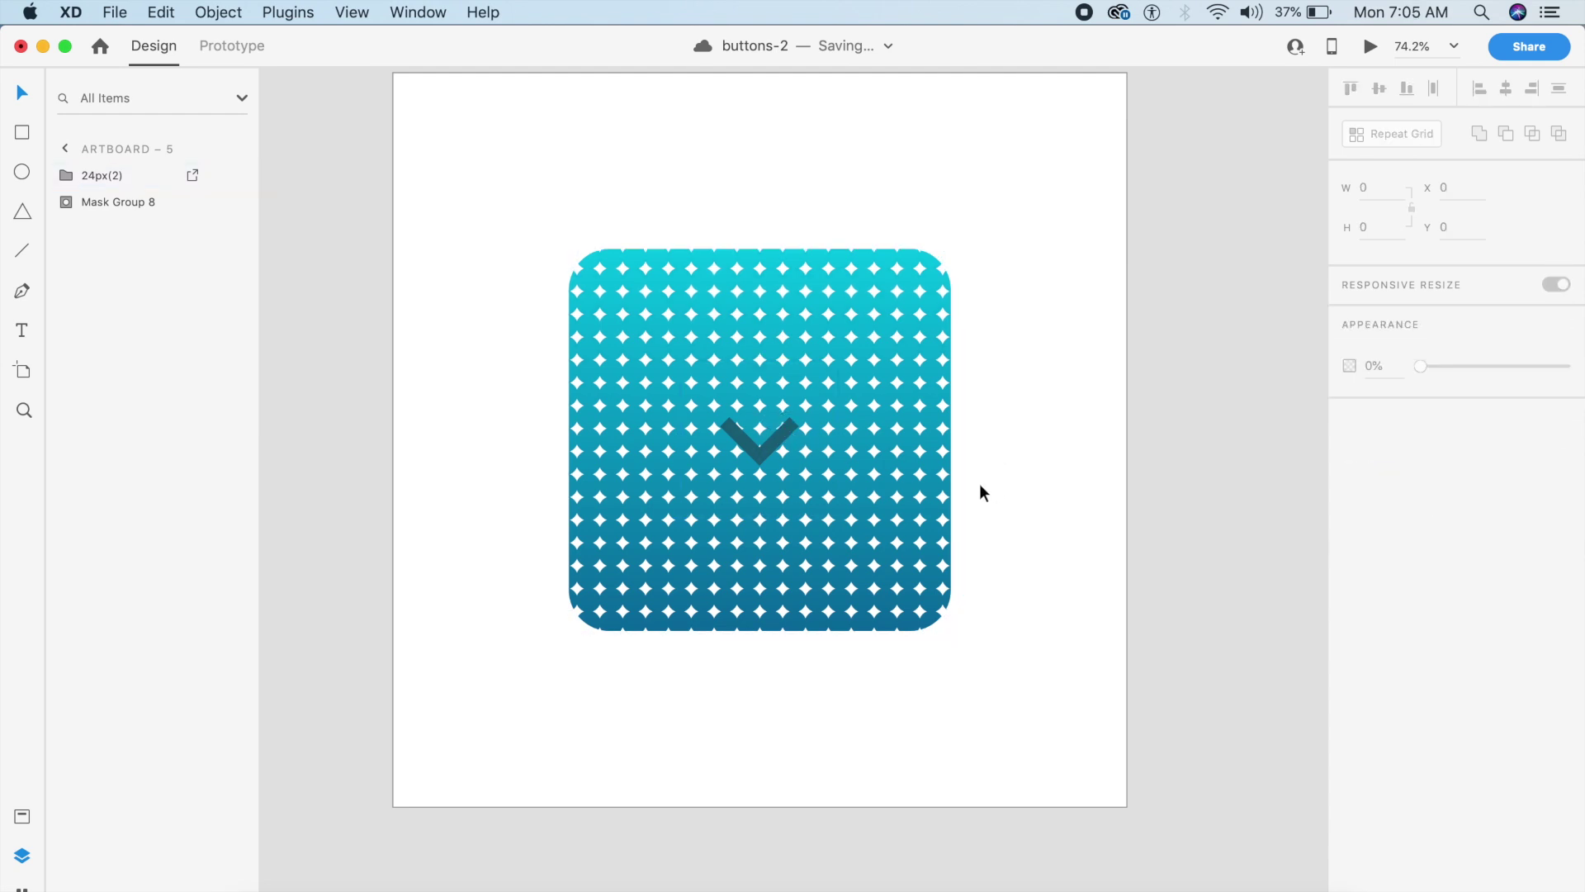
Duplicate Artboard – 5 to create Artboard – 6
scroll(980, 483, down, 3)
click(1012, 467)
key(super+d)
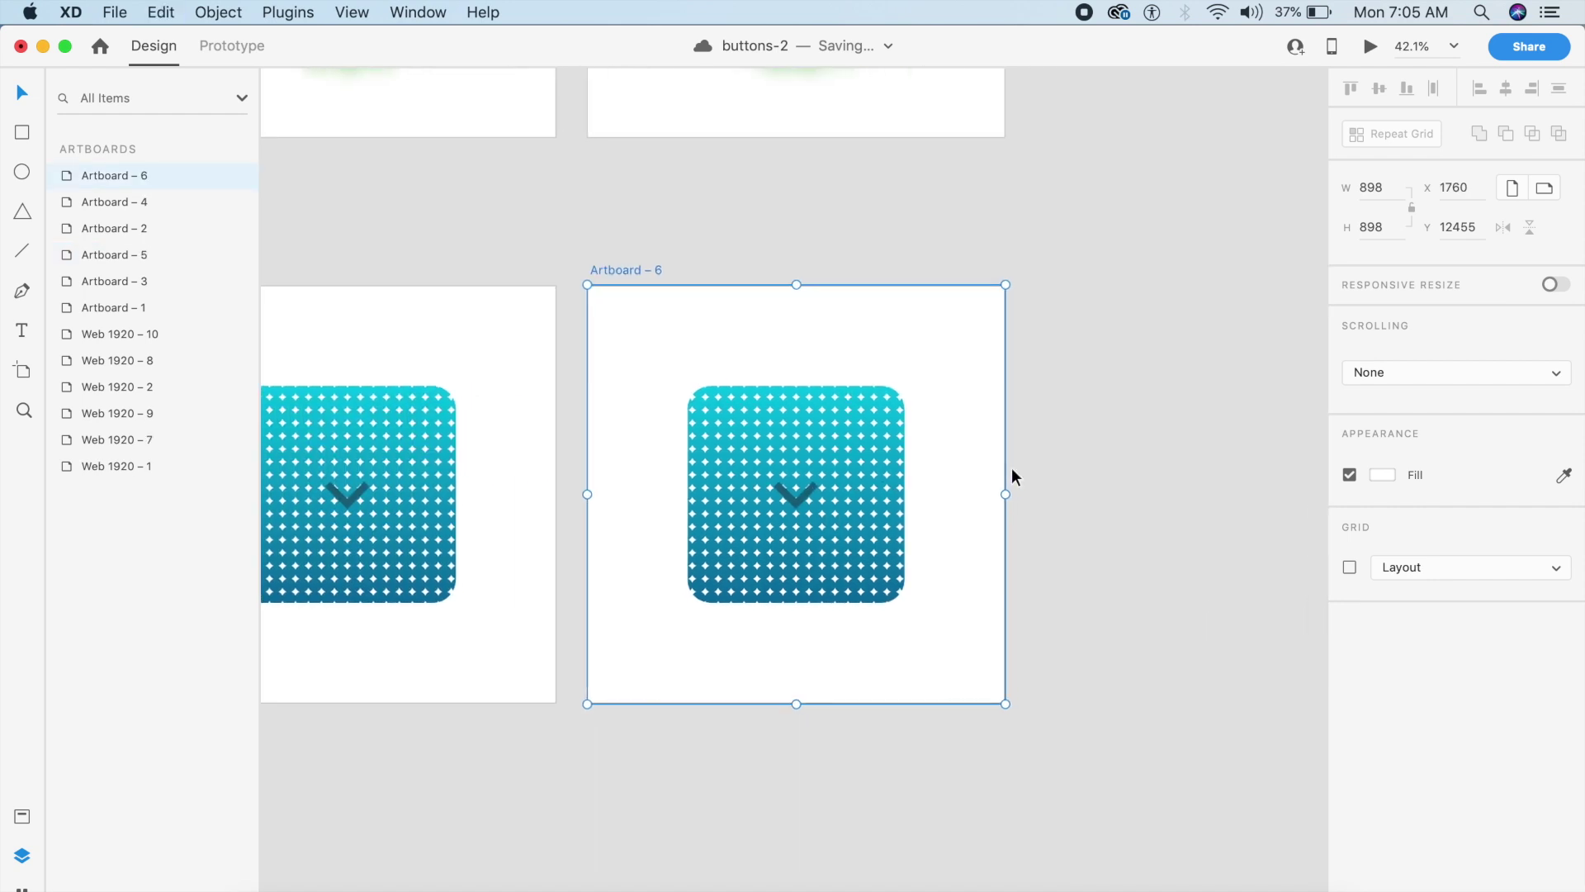
Select all the circles inside the united shape of the mask group on Artboard – 6
key(super+3)
click(839, 484)
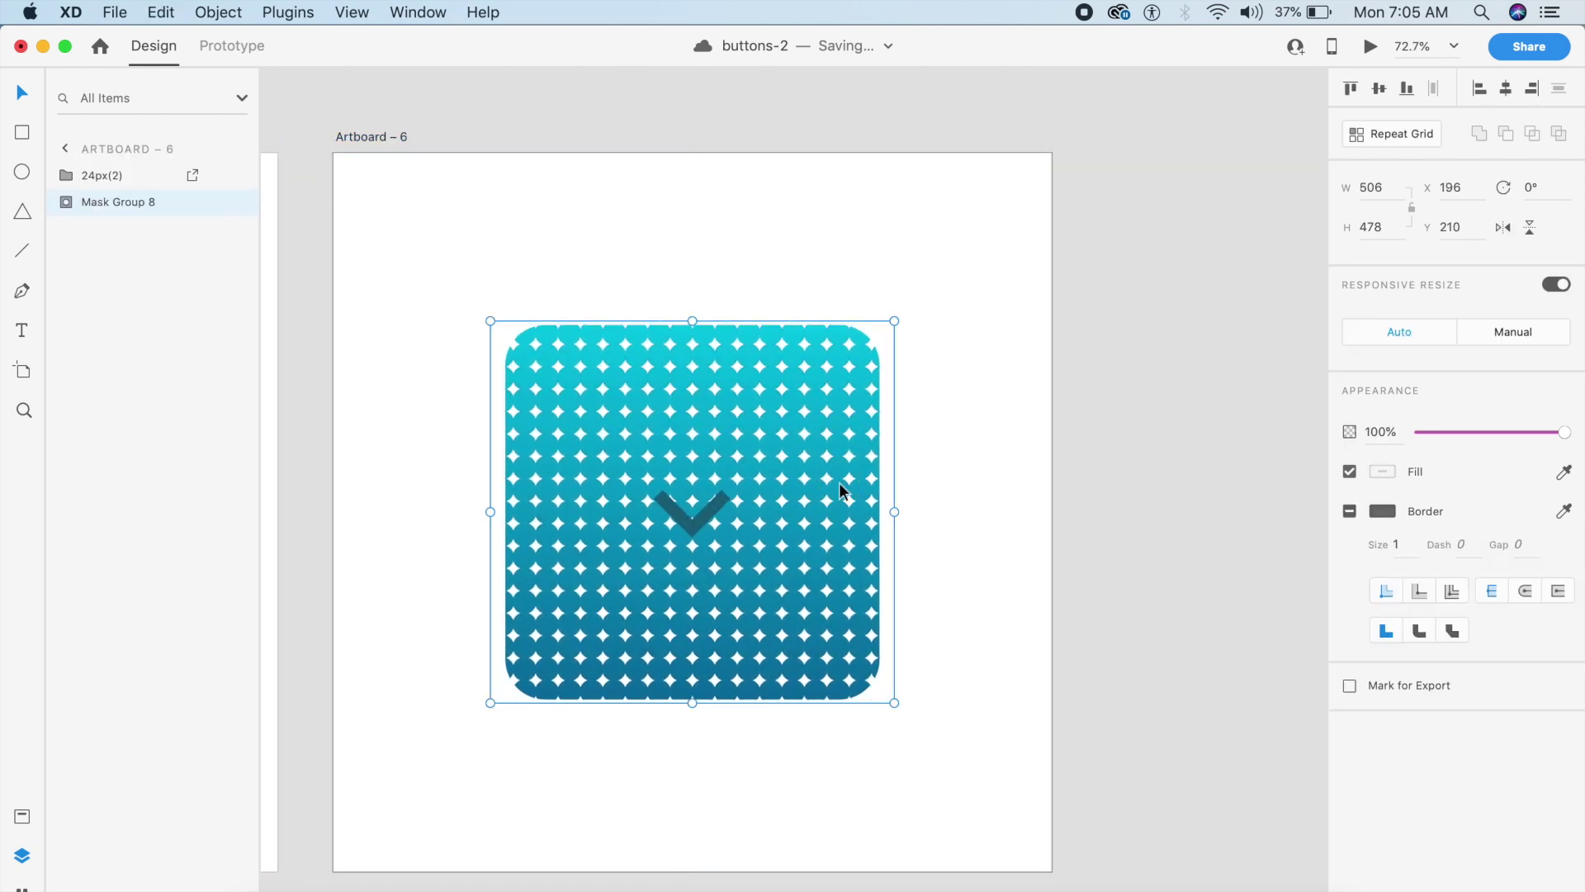
click(69, 207)
click(81, 230)
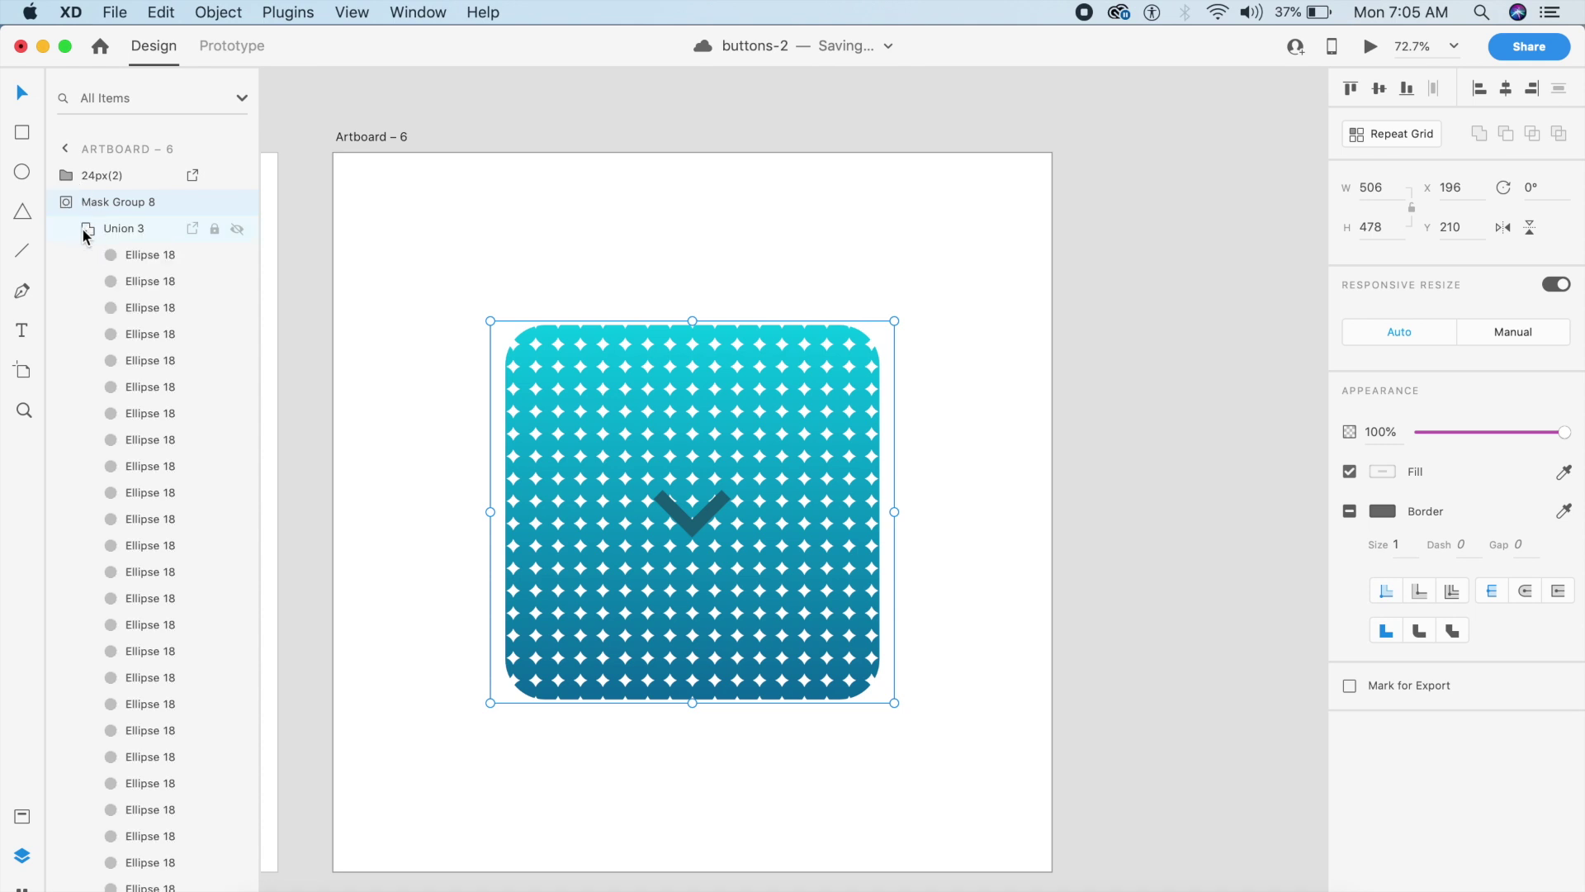
click(116, 256)
scroll(117, 256, down, 20)
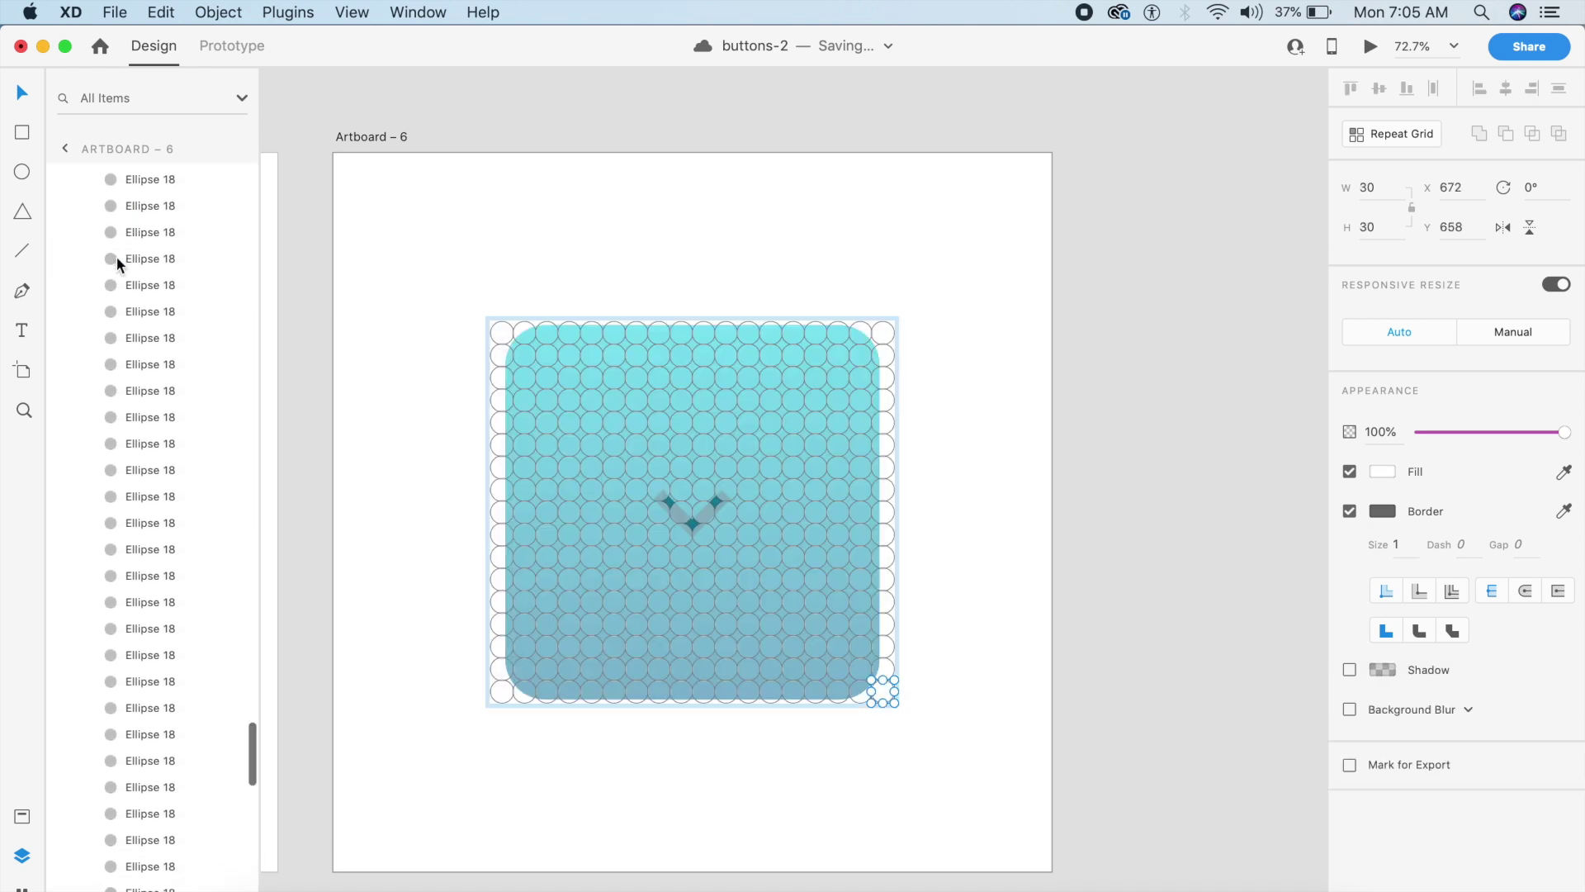
shift+click(136, 857)
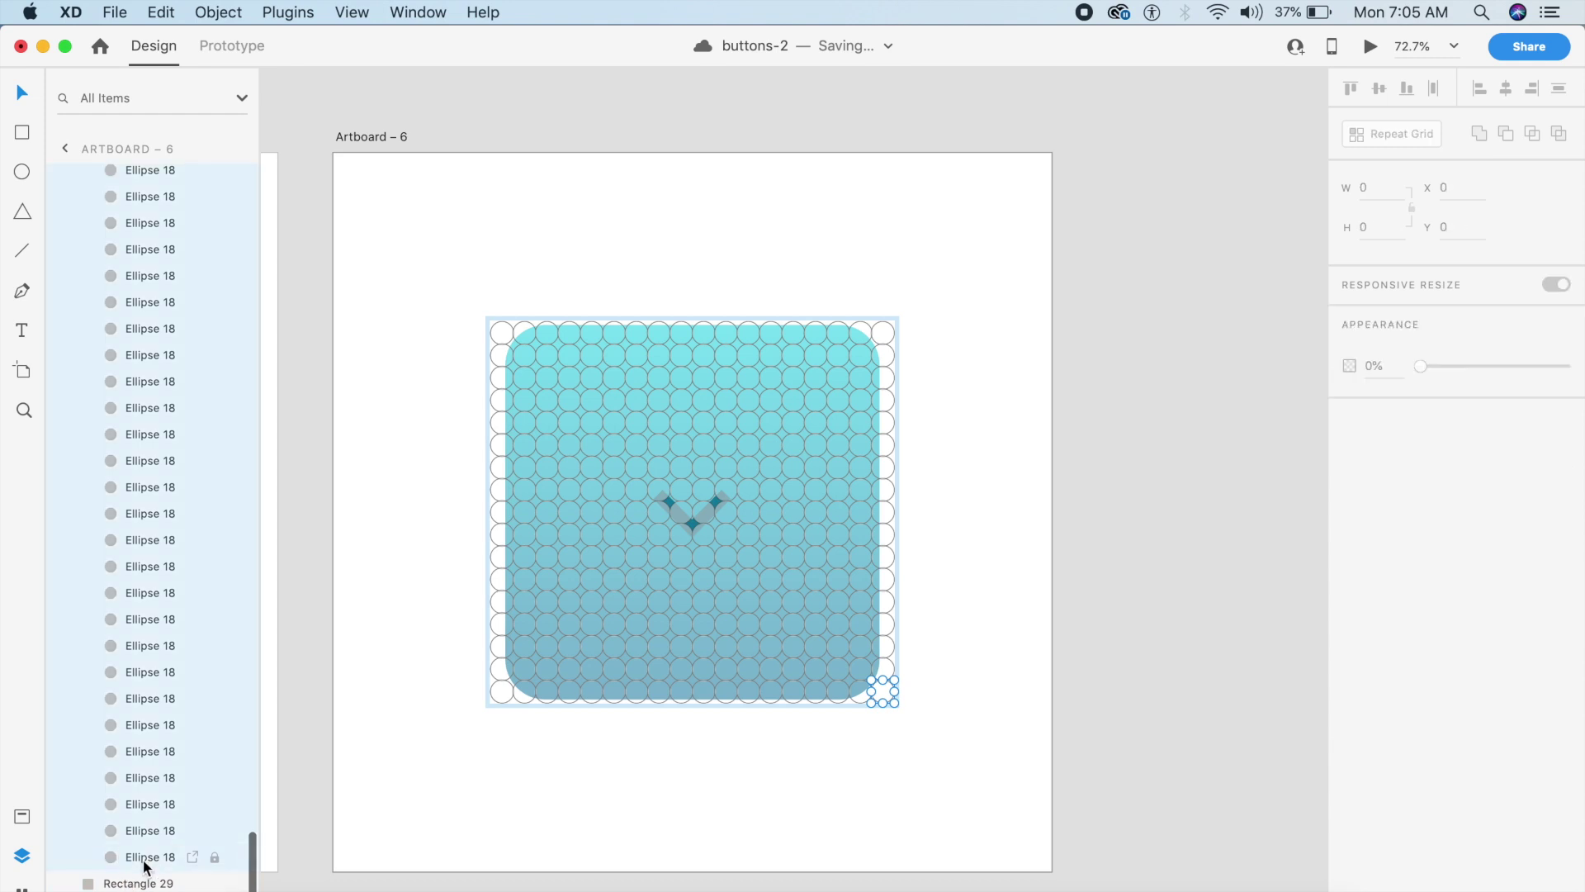
Arrange the selected circles on Artboard – 6 into a ring 500 wide and 500 high with the Arranger plugin
key(alt+super+p)
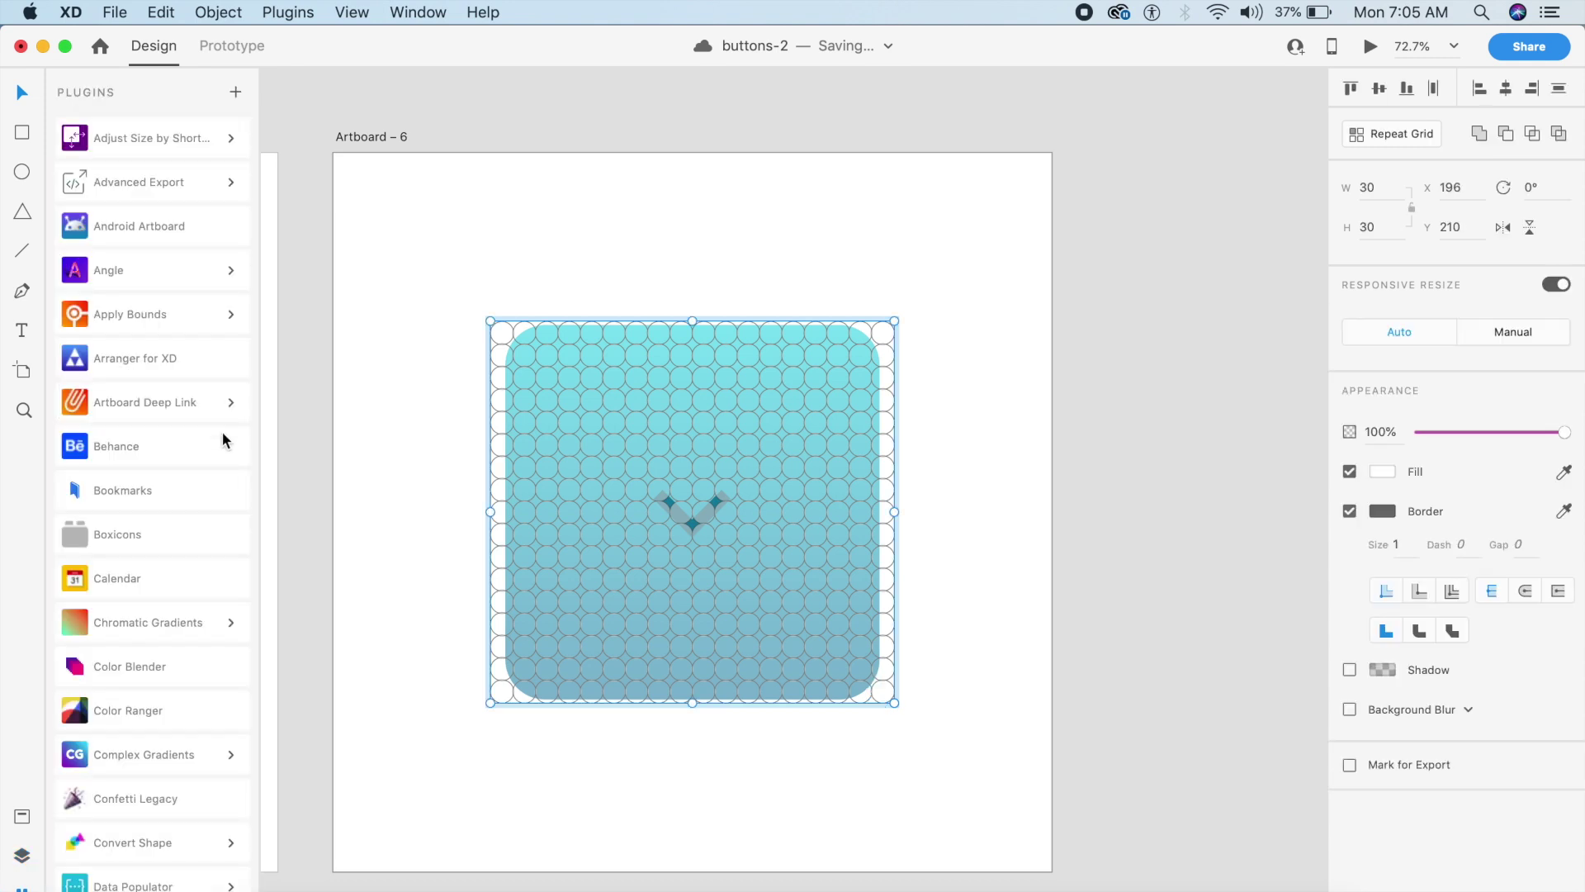
click(142, 360)
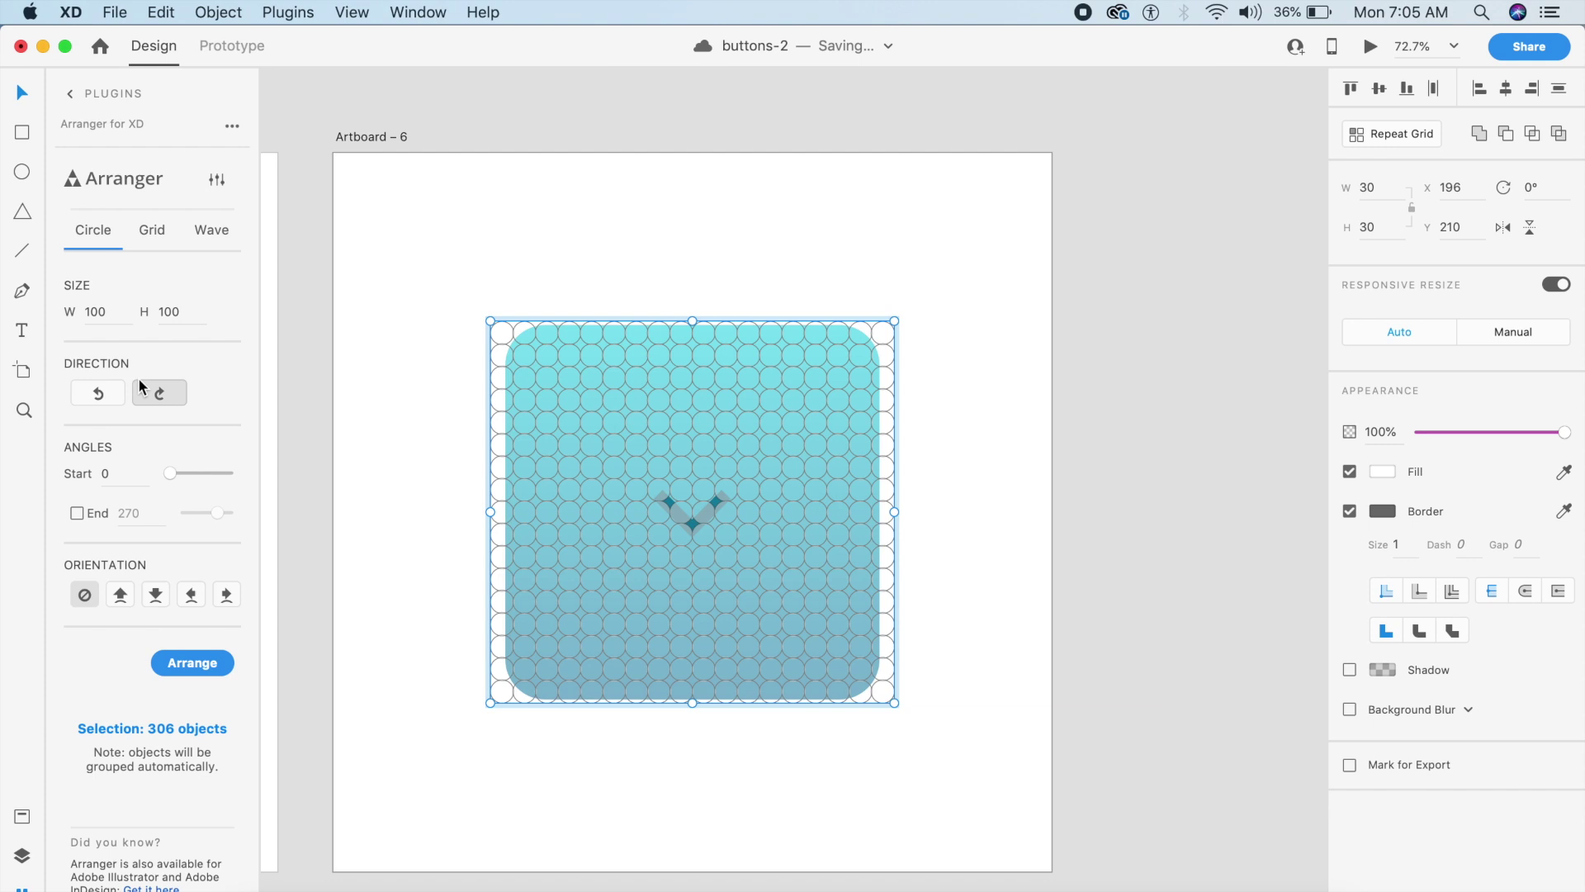
double_click(111, 310)
text(500)
key(Return)
double_click(172, 309)
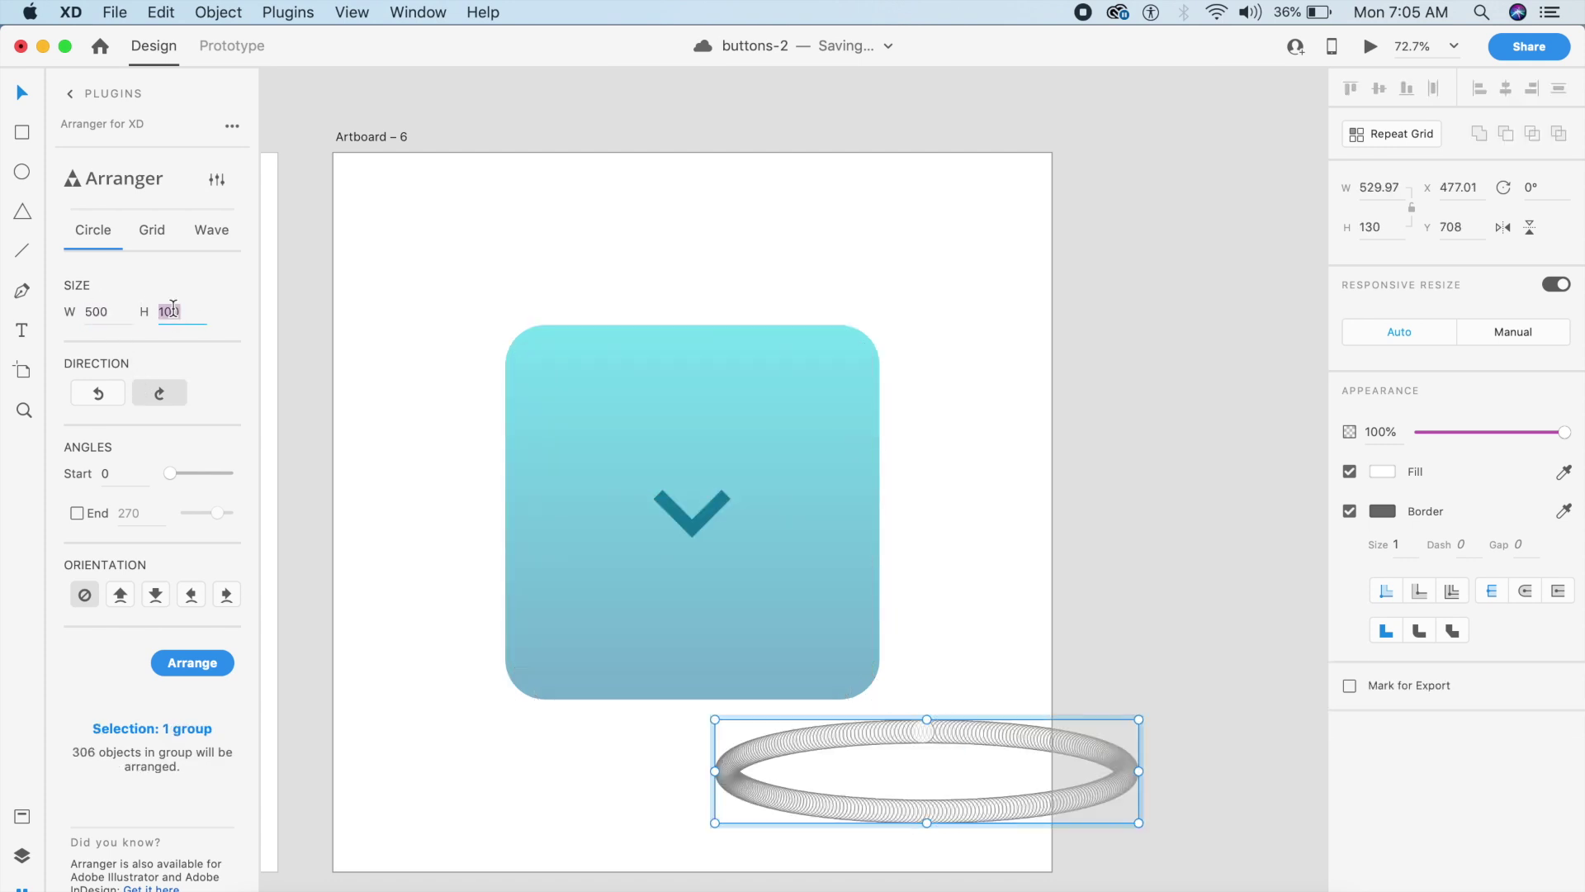
text(500)
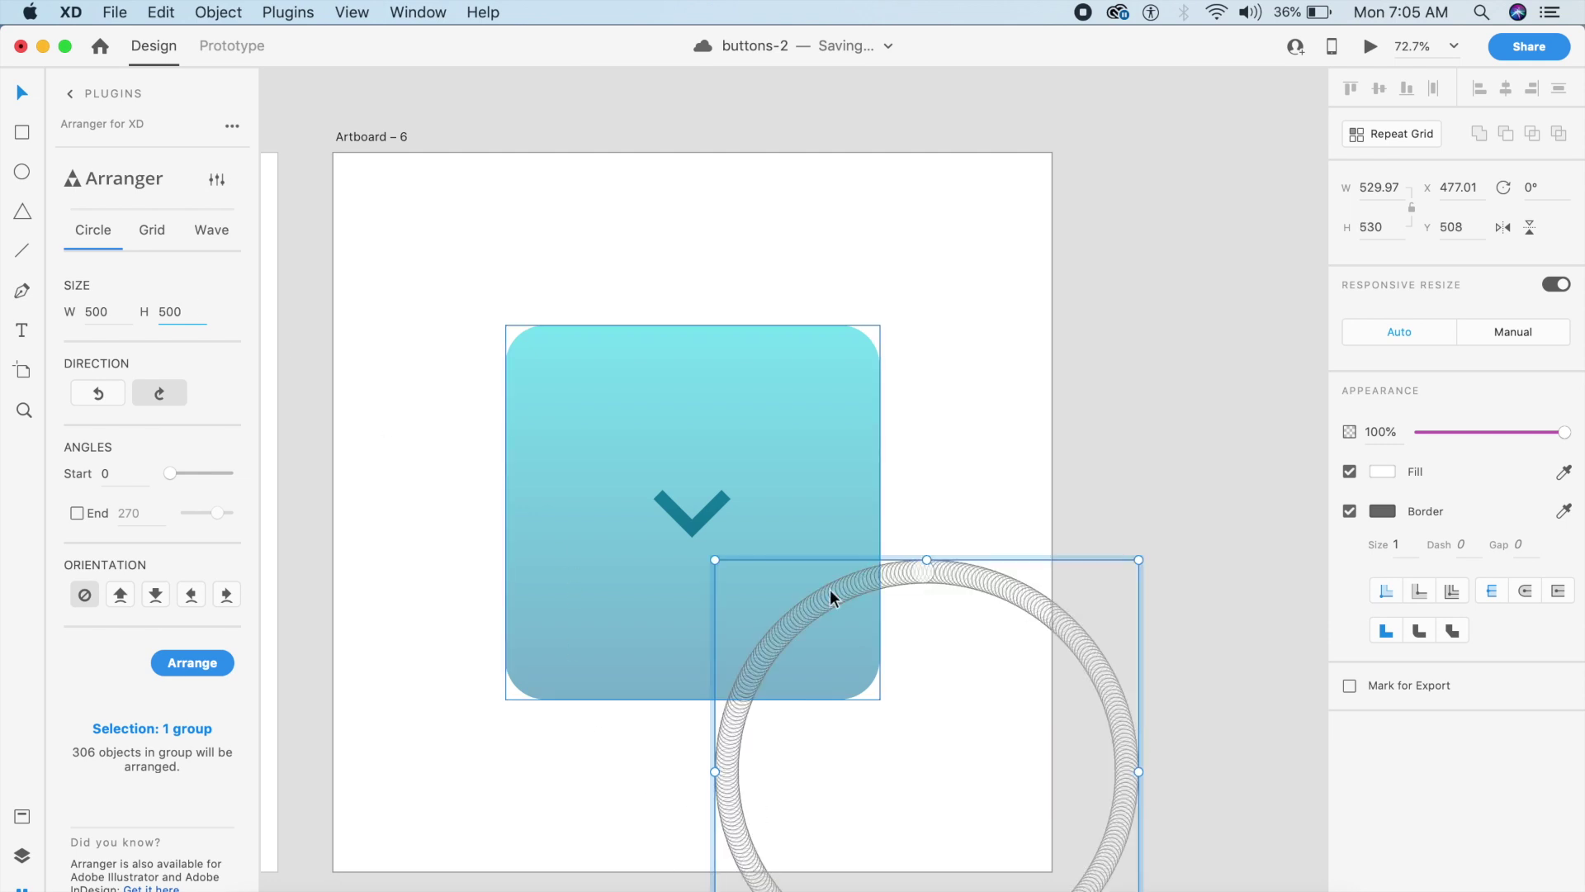
Set the circular arrangement's width and height to 250 each
double_click(108, 317)
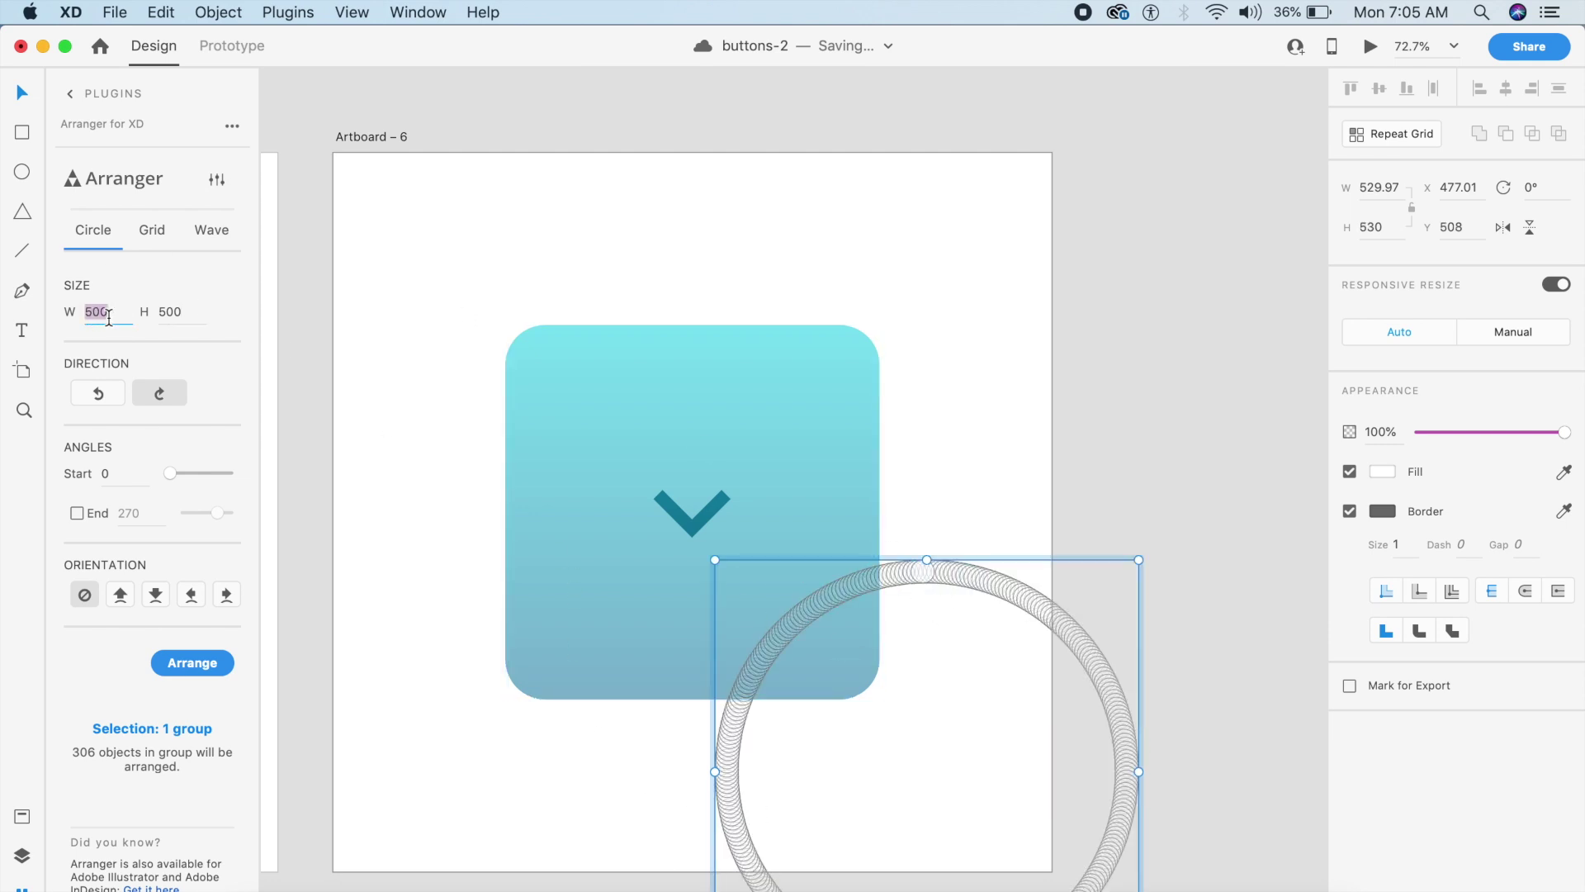
text(250)
double_click(175, 314)
text(250)
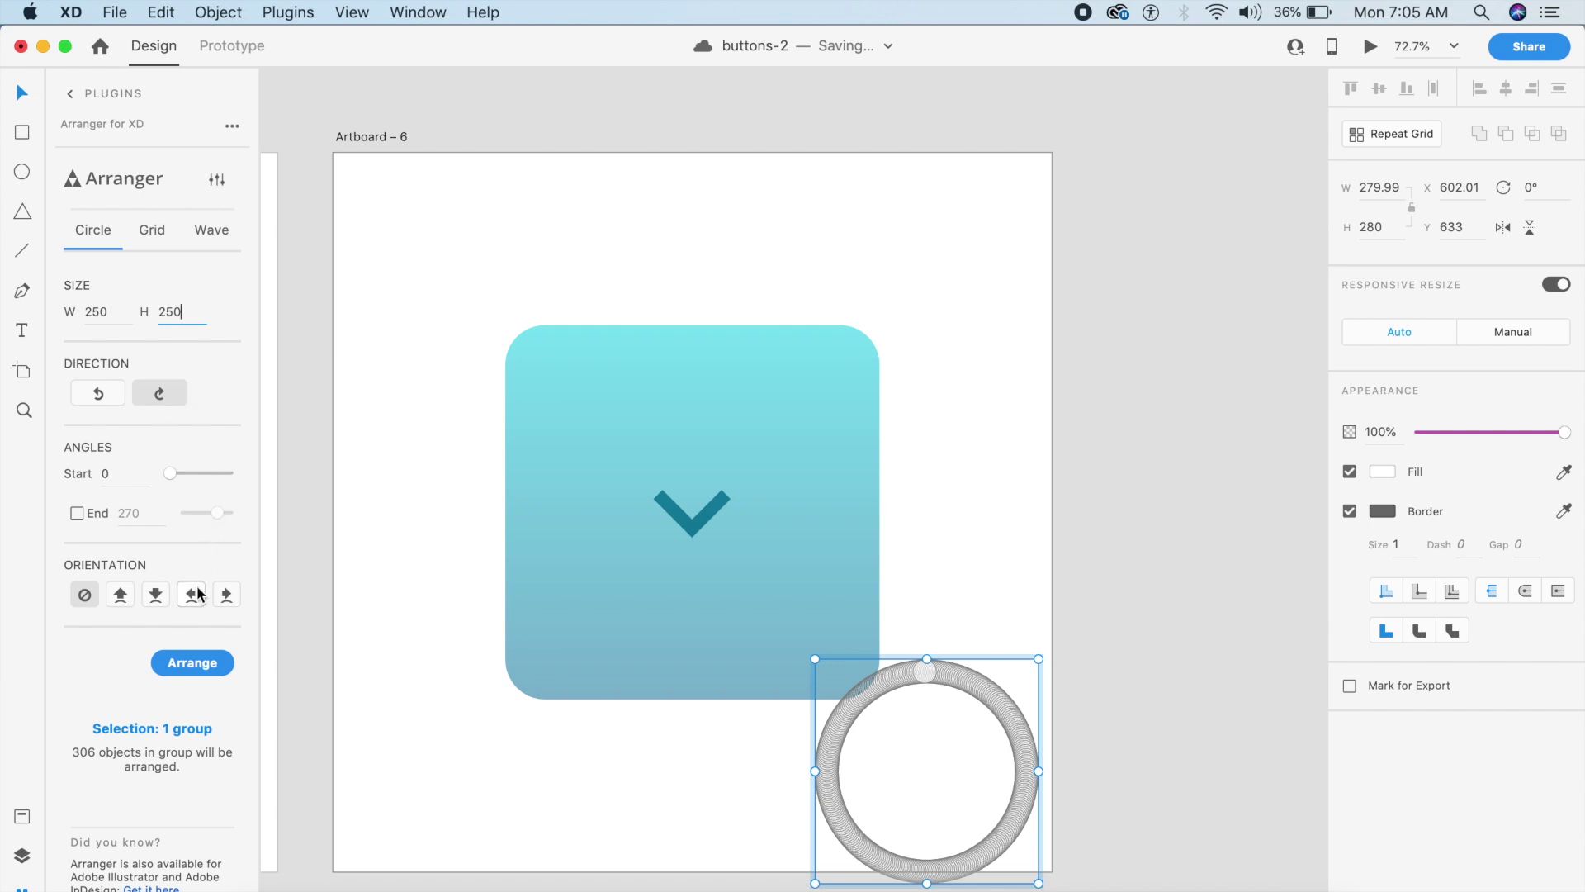
Apply the downward-arrow orientation to the ring's circles and centre the ring on Artboard – 6 at X 308.2 and Y 308.2
click(154, 598)
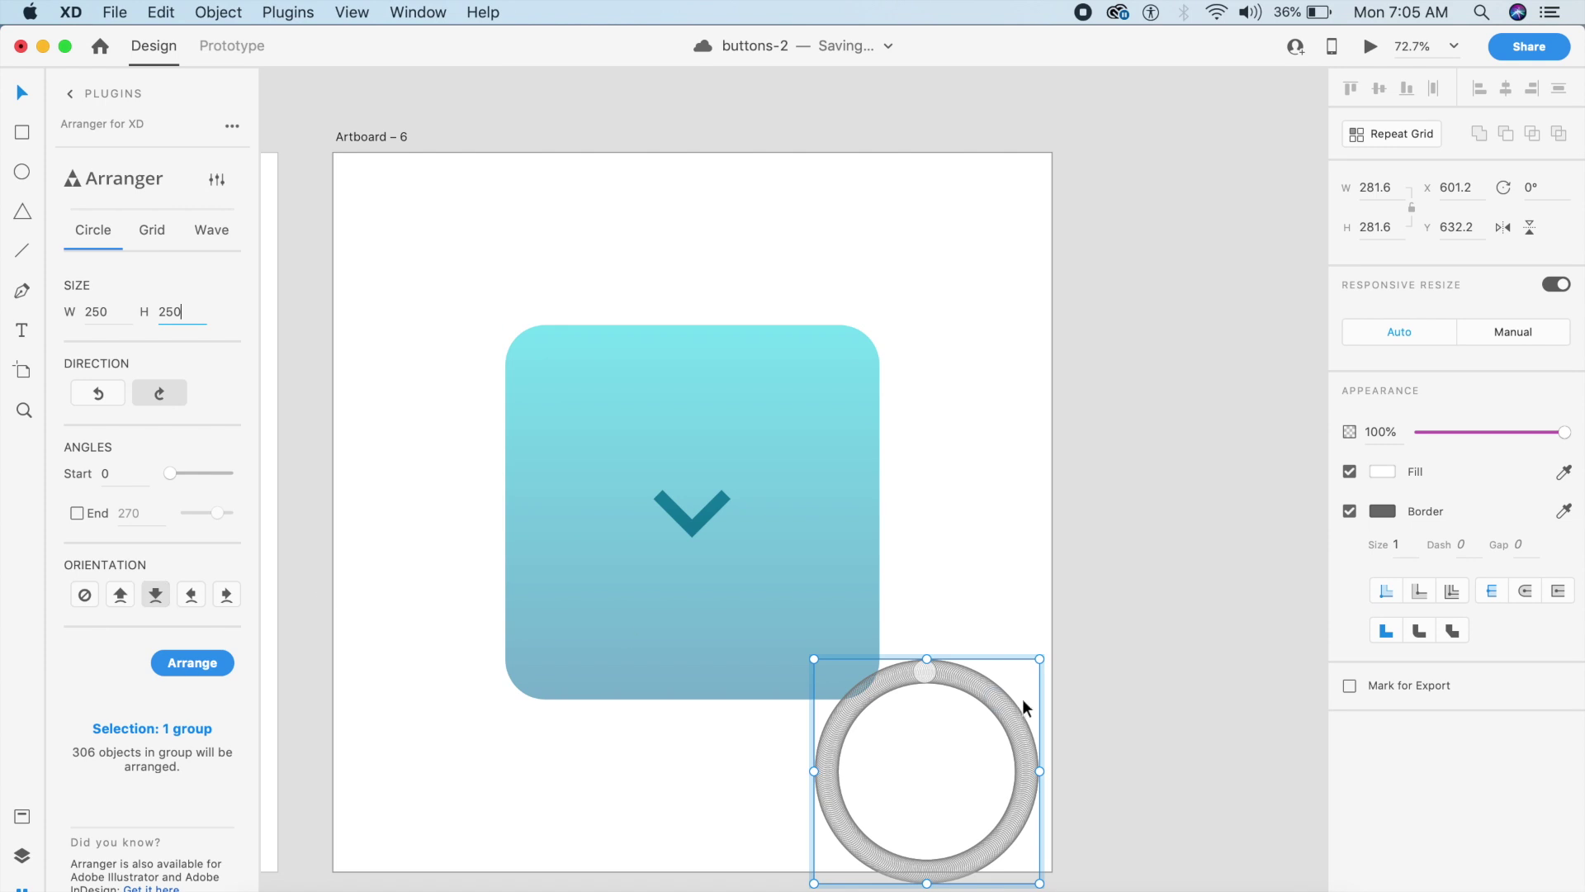
drag(975, 705, 750, 438)
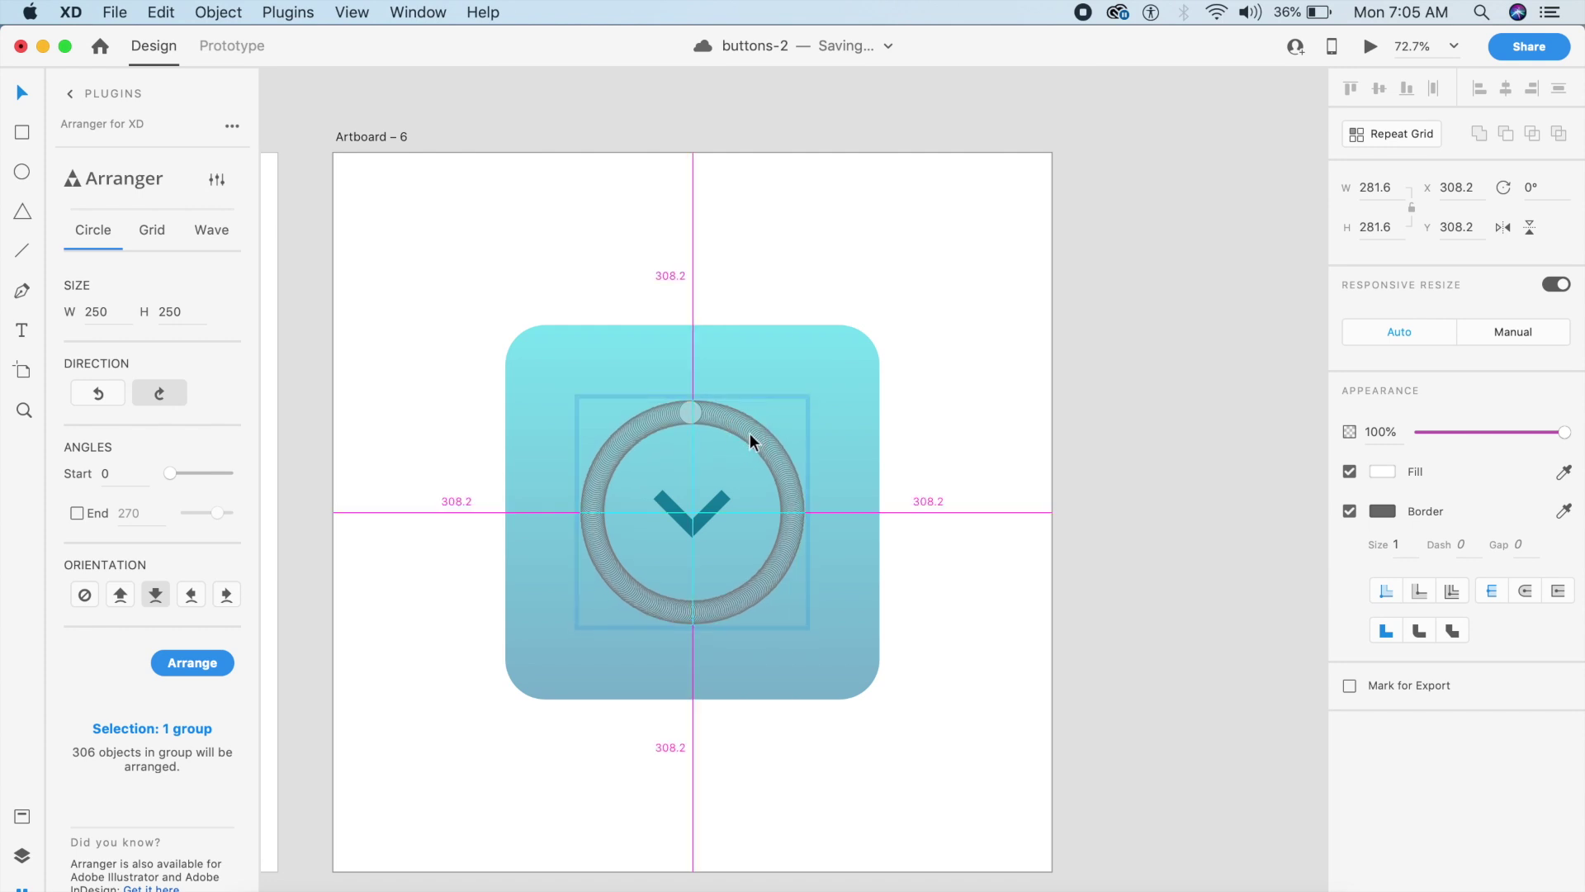
click(483, 294)
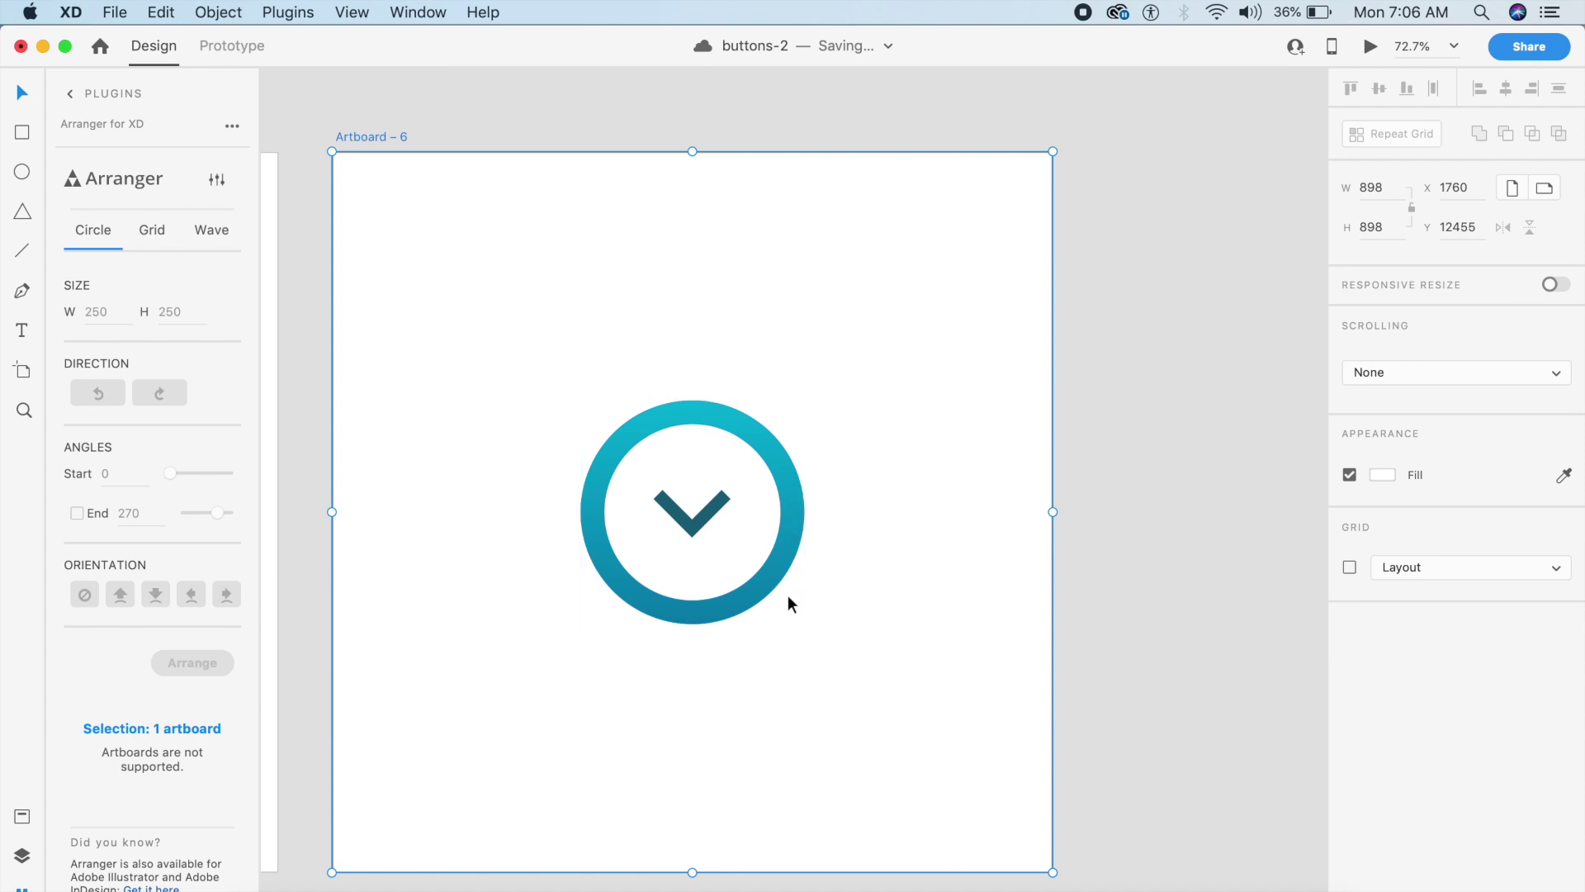
Link the mask group on Artboard – 5 to Artboard – 6 with a Tap trigger, Auto-Animate, Ease Out easing and a 1 s duration
scroll(788, 594, left, 5)
scroll(787, 594, left, 5)
scroll(611, 626, left, 5)
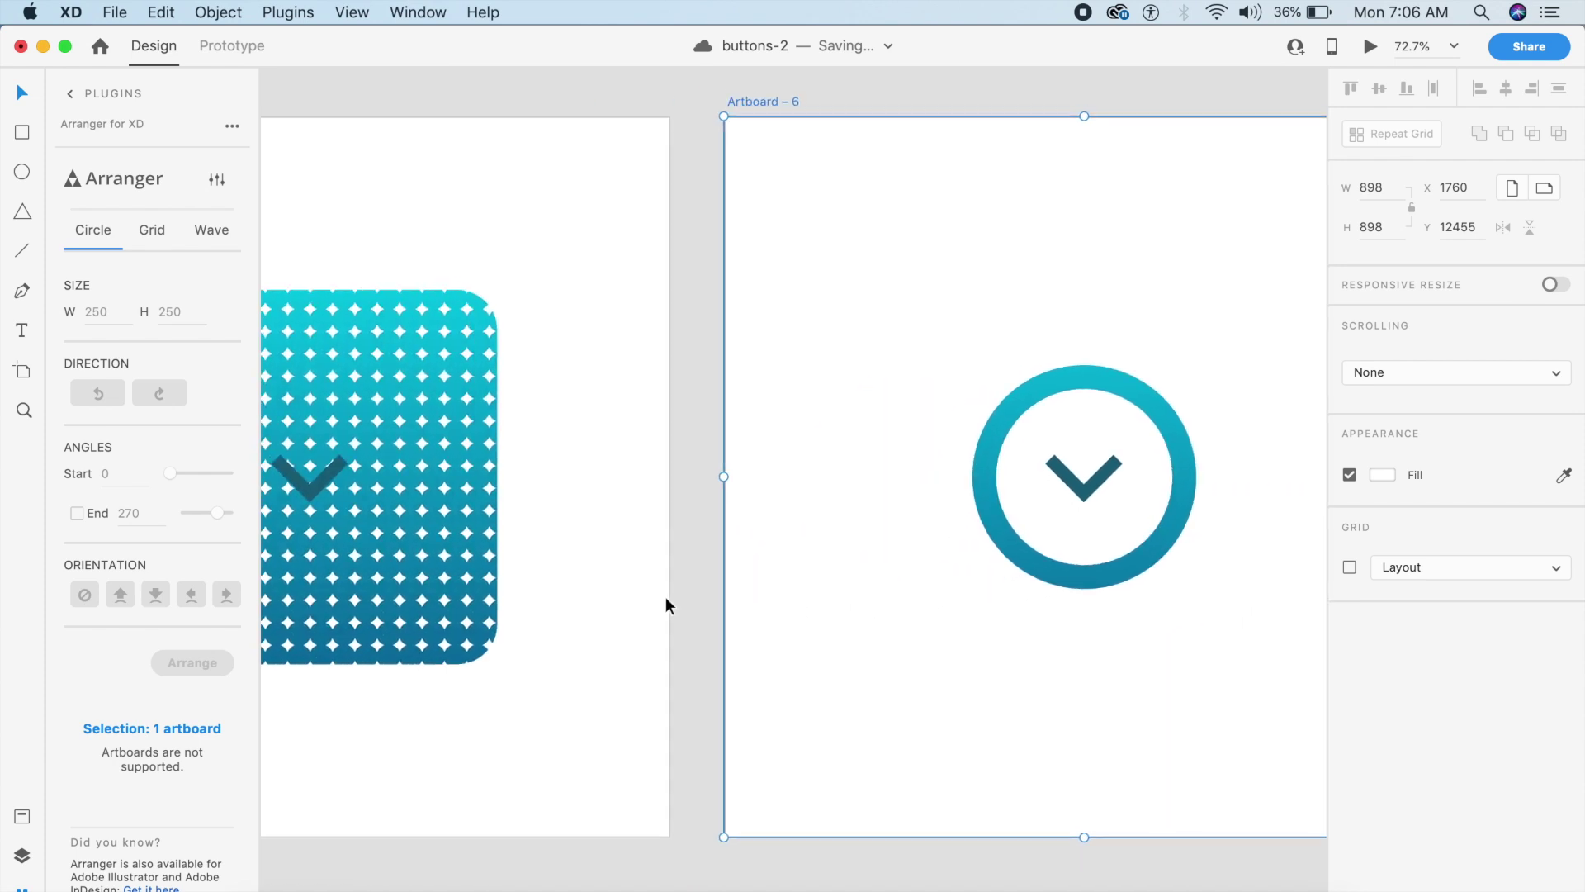
click(217, 45)
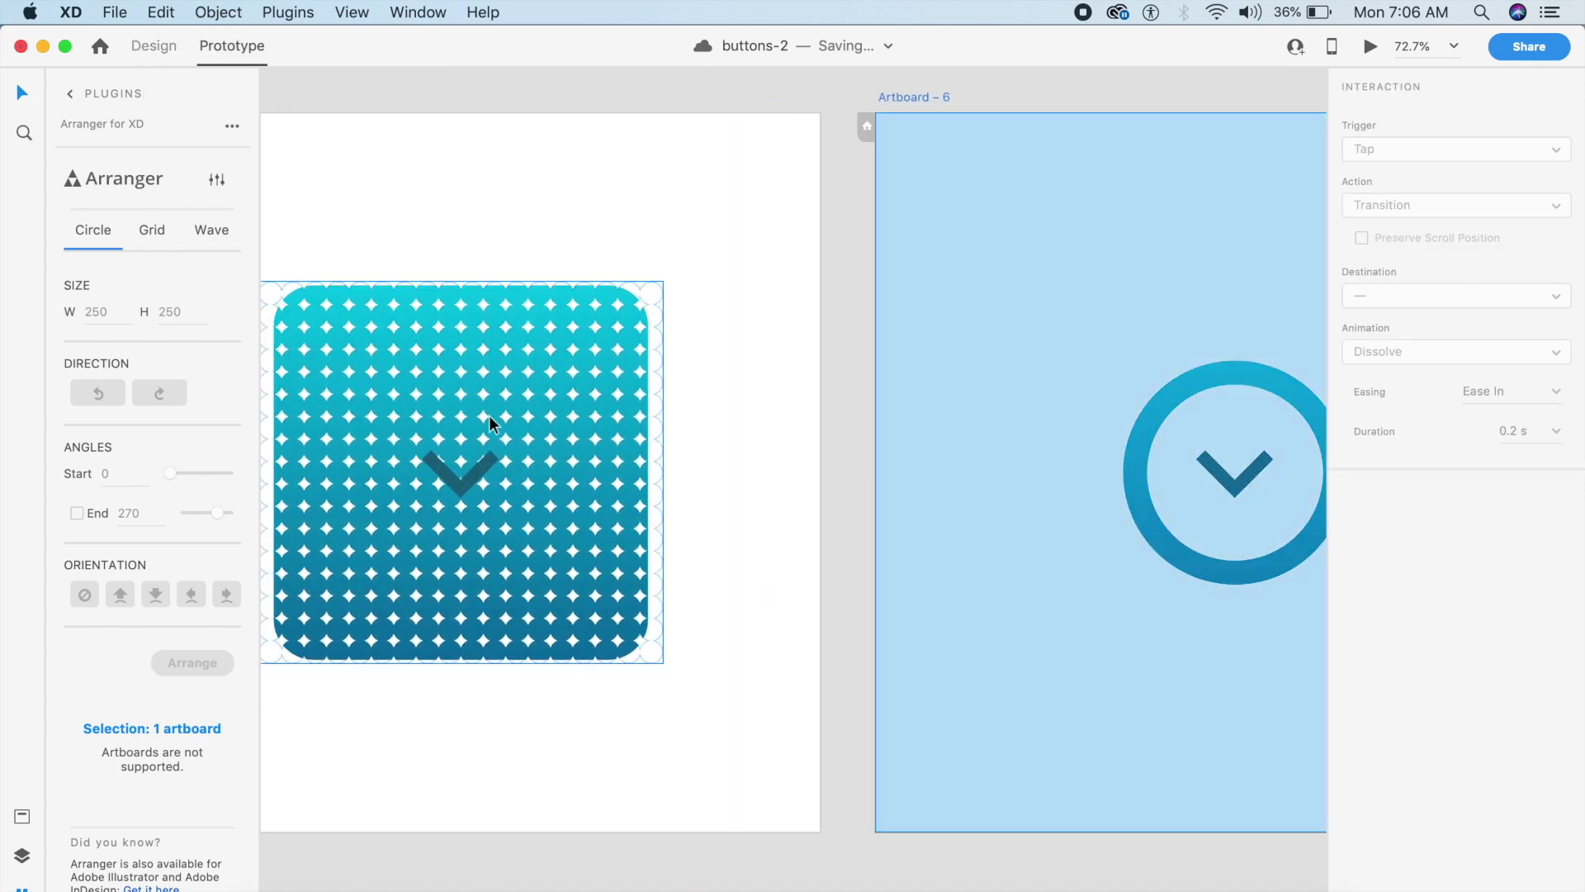
click(575, 426)
drag(670, 472, 1060, 450)
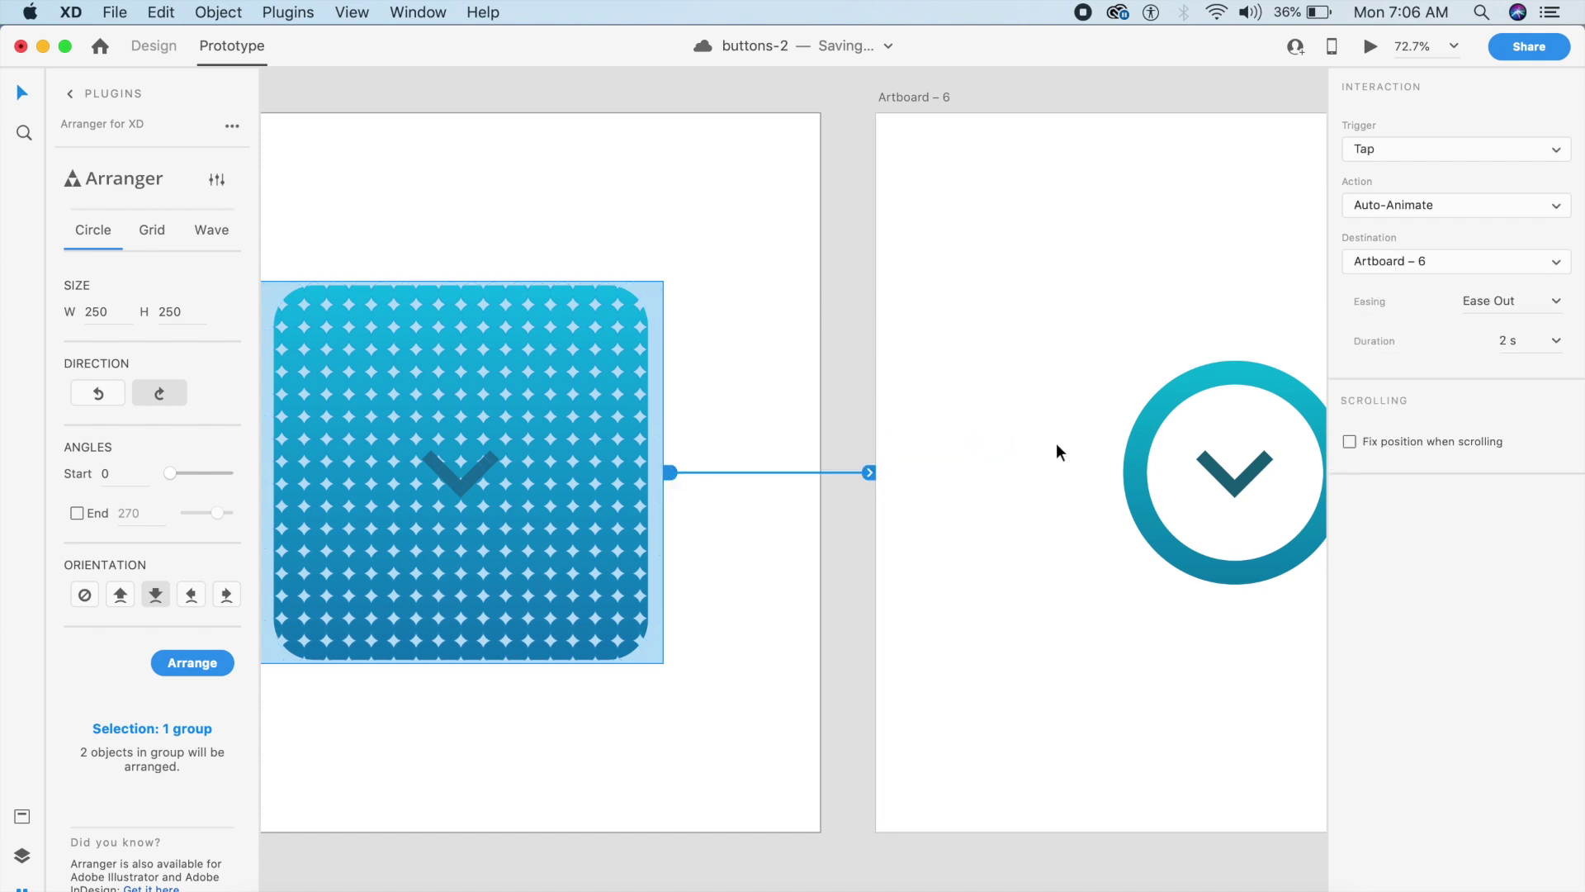
click(1420, 206)
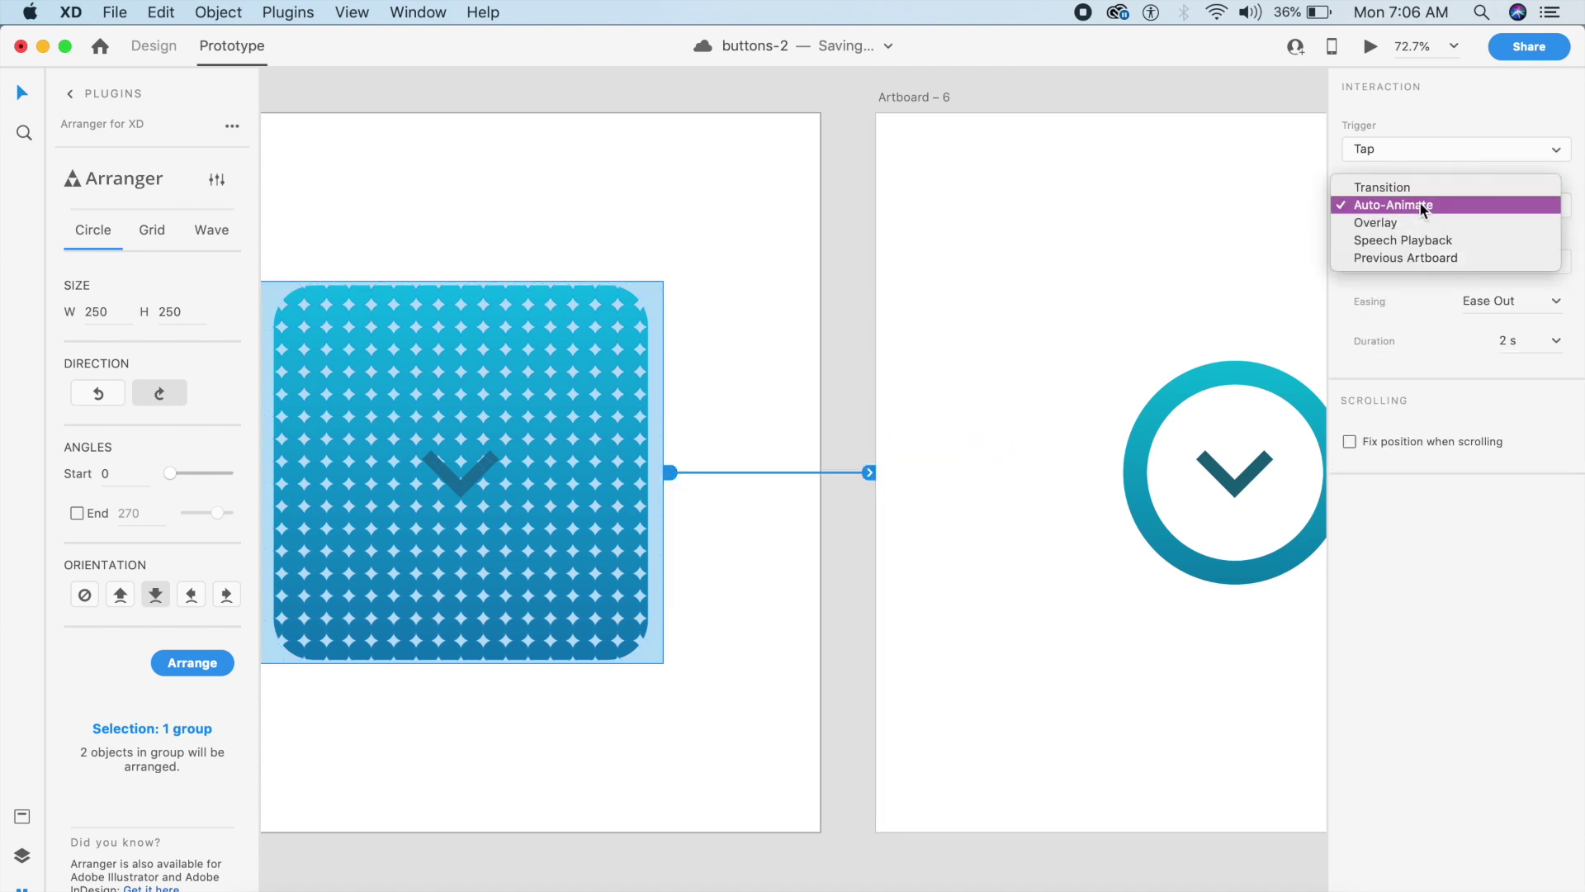
click(1557, 360)
click(1523, 453)
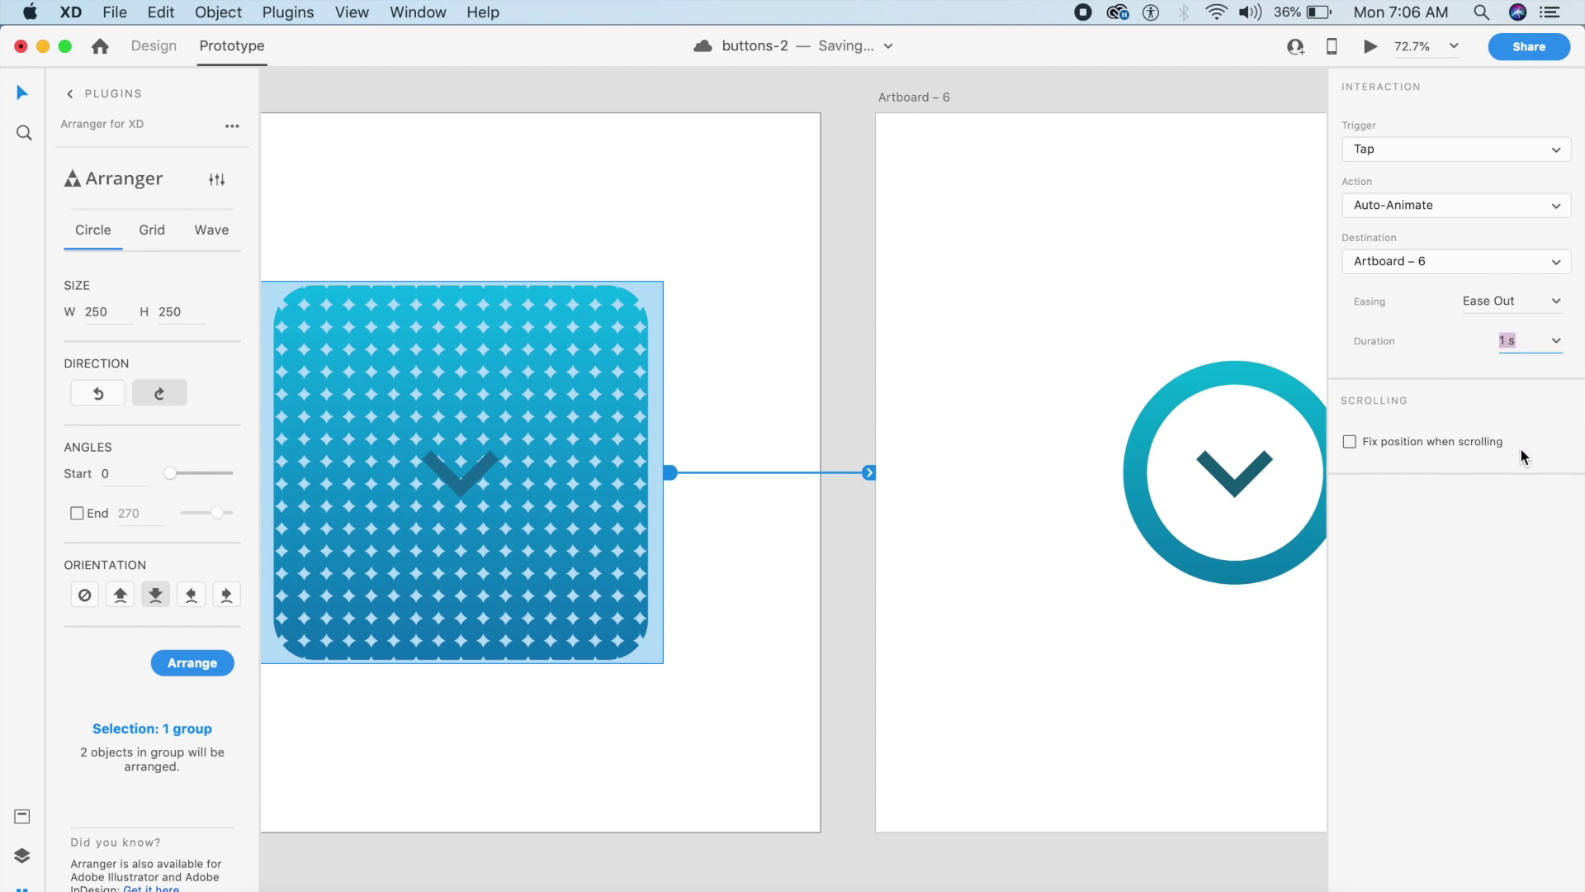
Preview the prototype from Artboard – 5 and play the button's tap animation
click(692, 416)
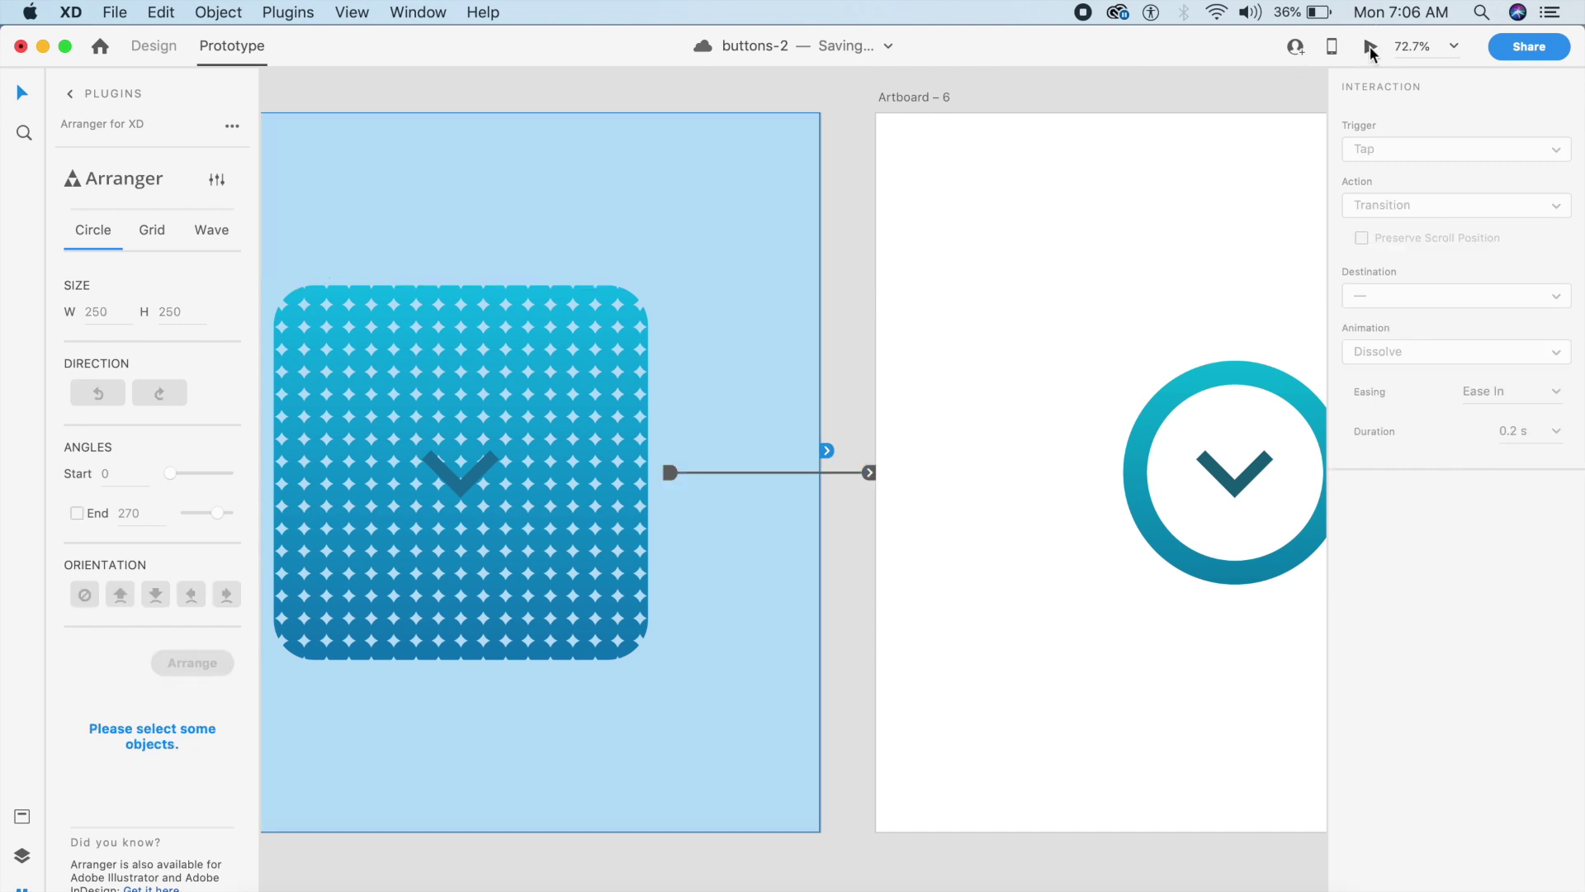
click(1370, 46)
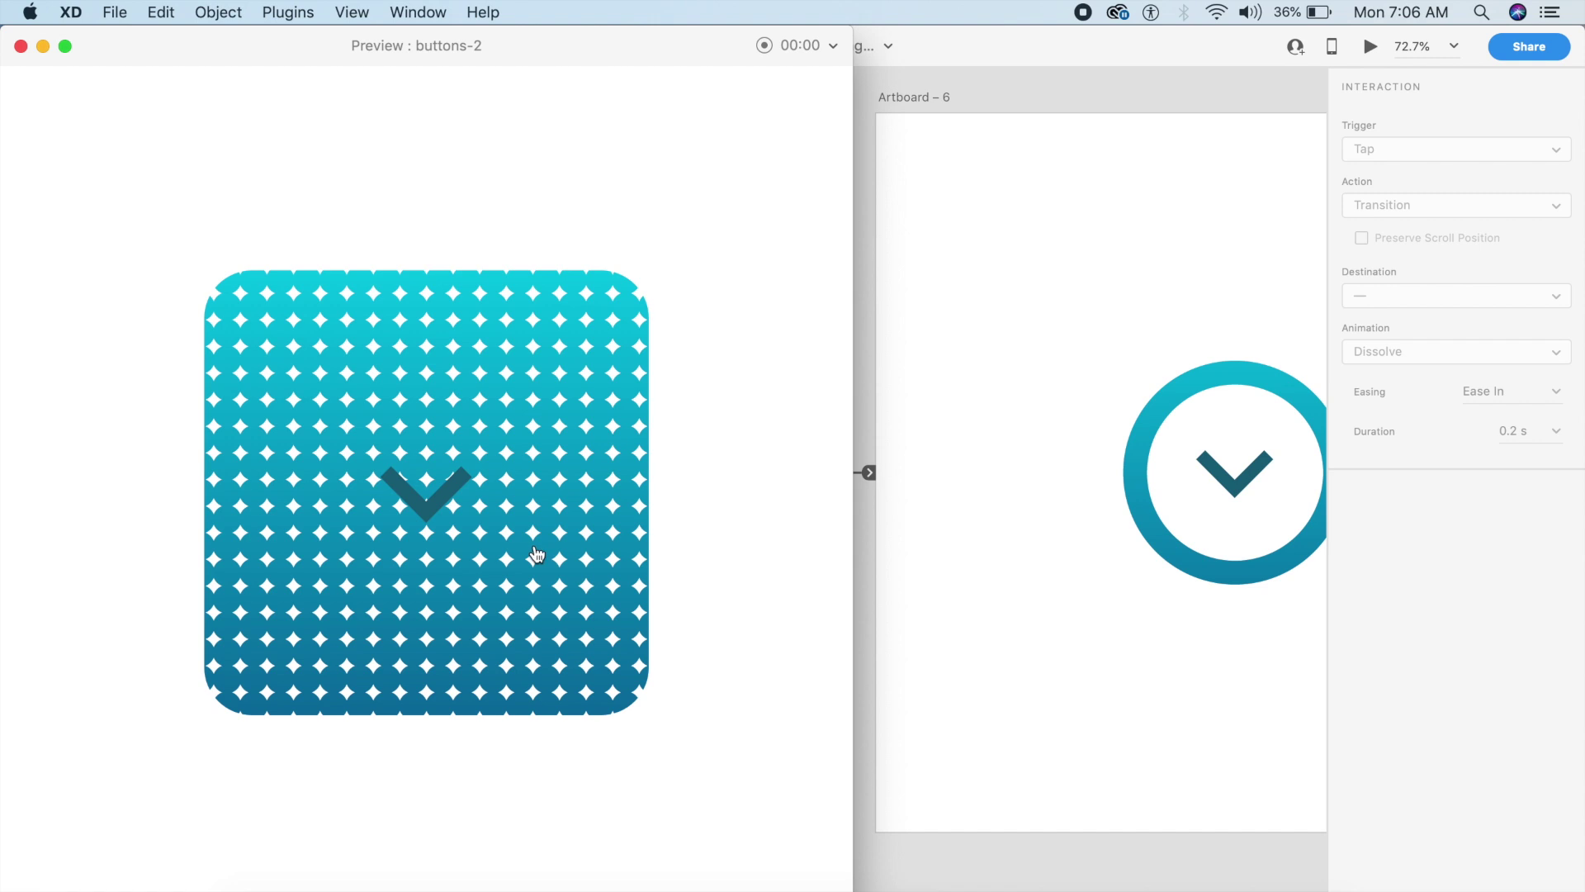
click(484, 555)
click(21, 47)
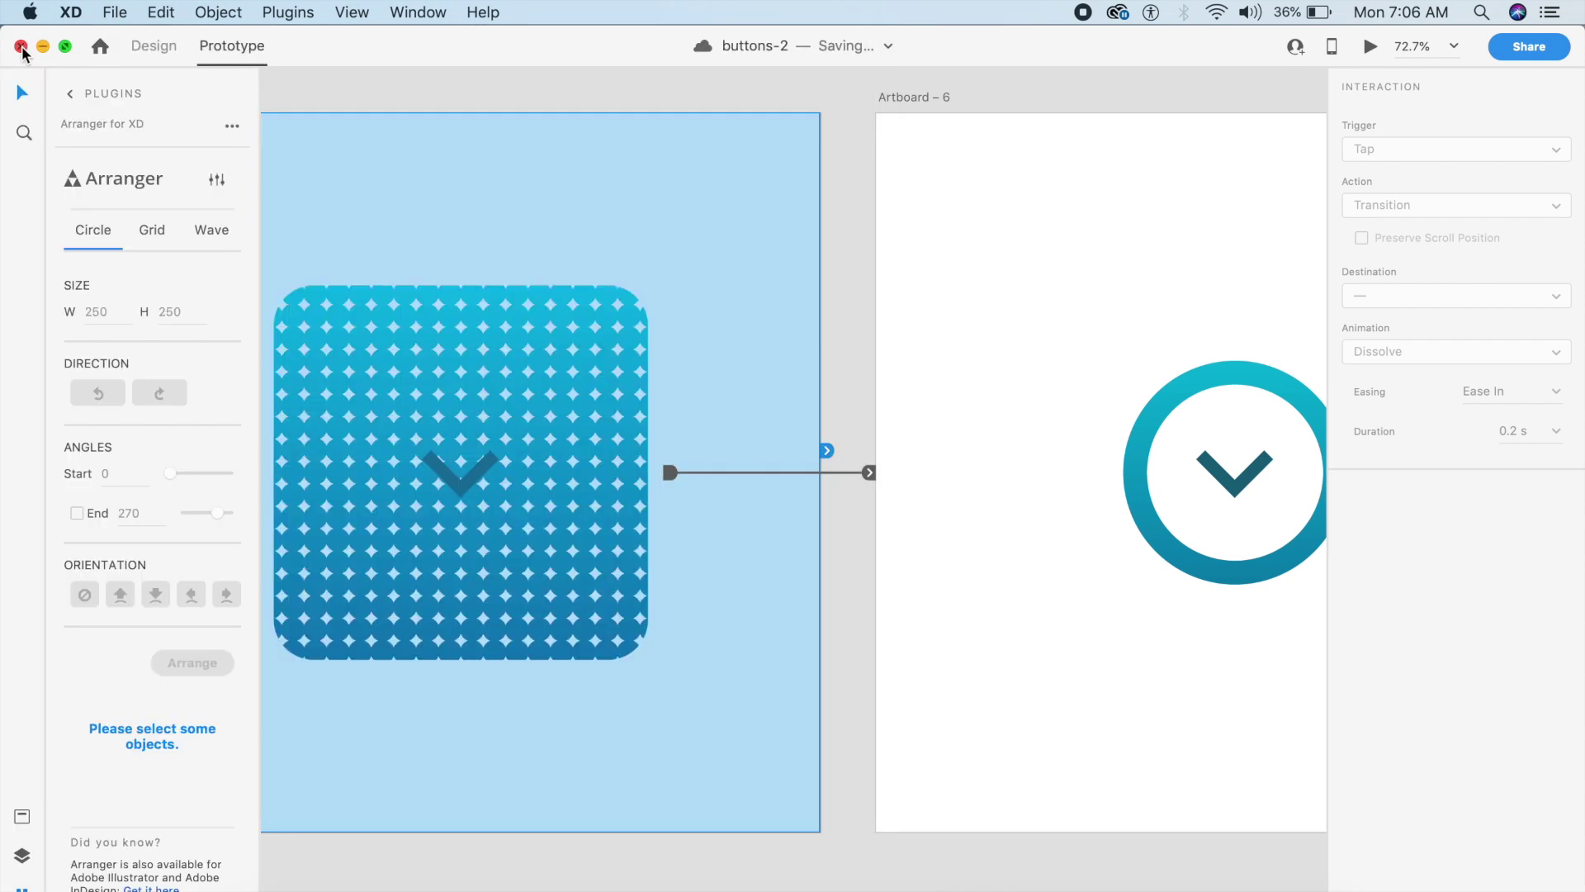
In Design mode, ungroup the arranged circles (Group 11) inside Union 3 of the mask group on Artboard – 6
click(150, 50)
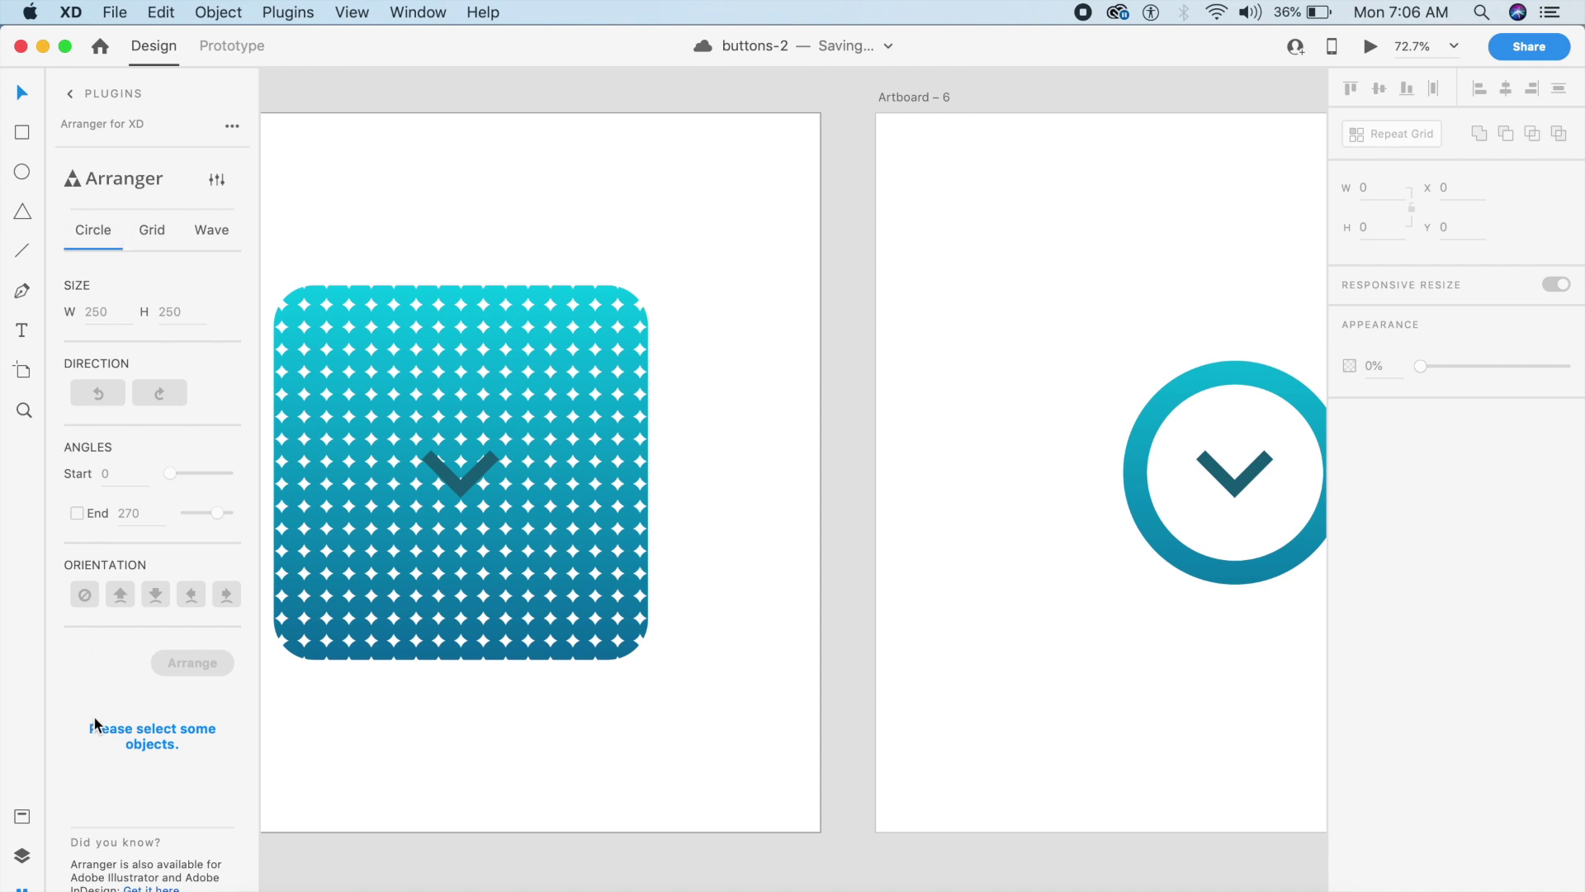
click(19, 858)
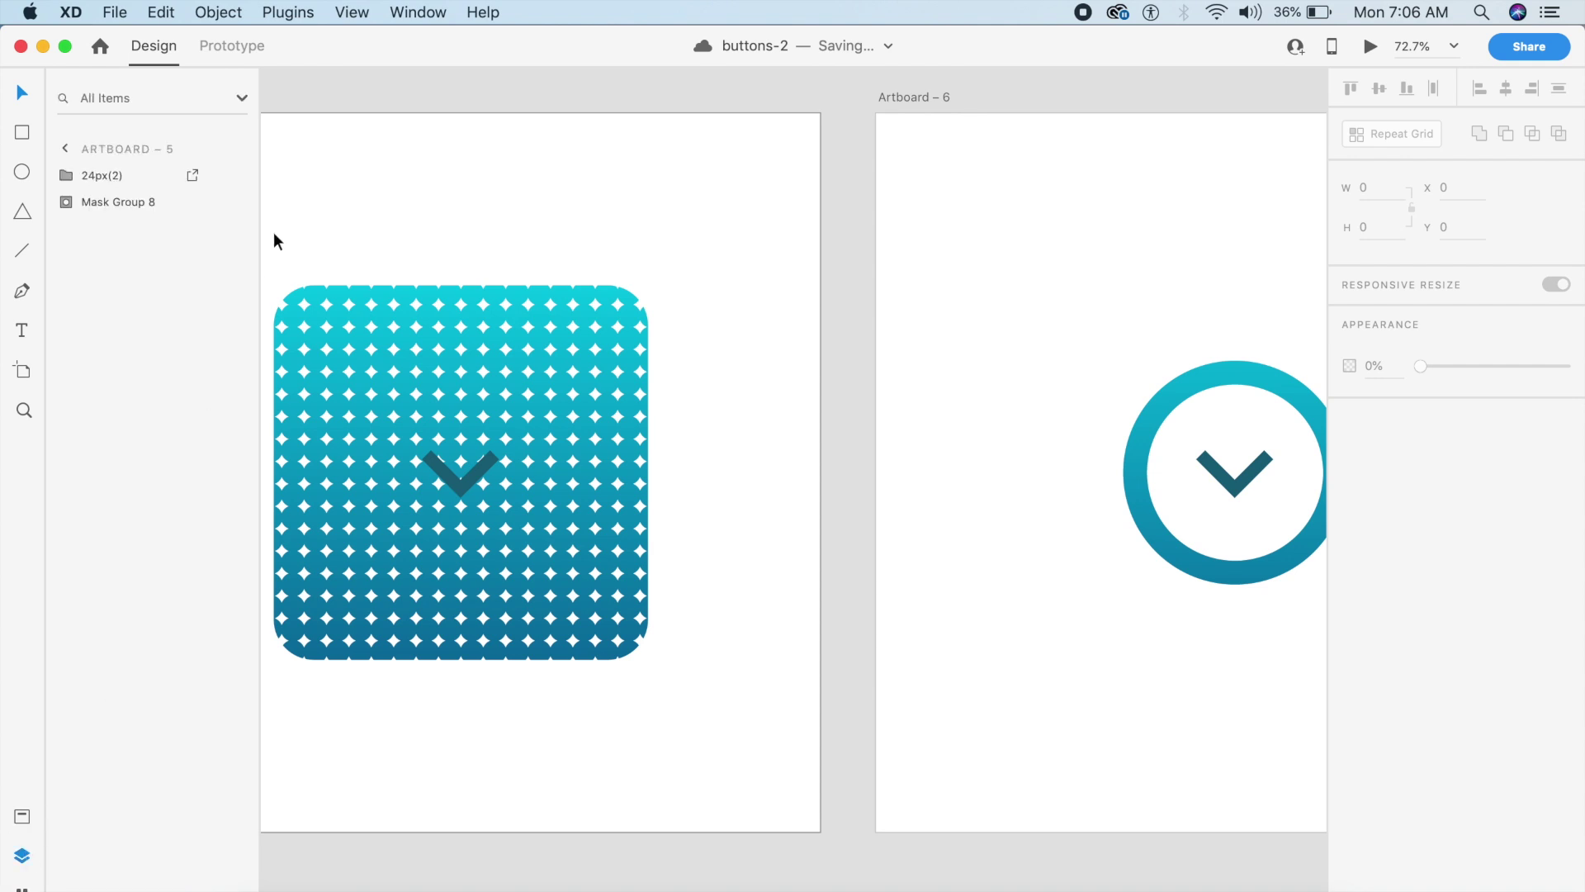
click(626, 468)
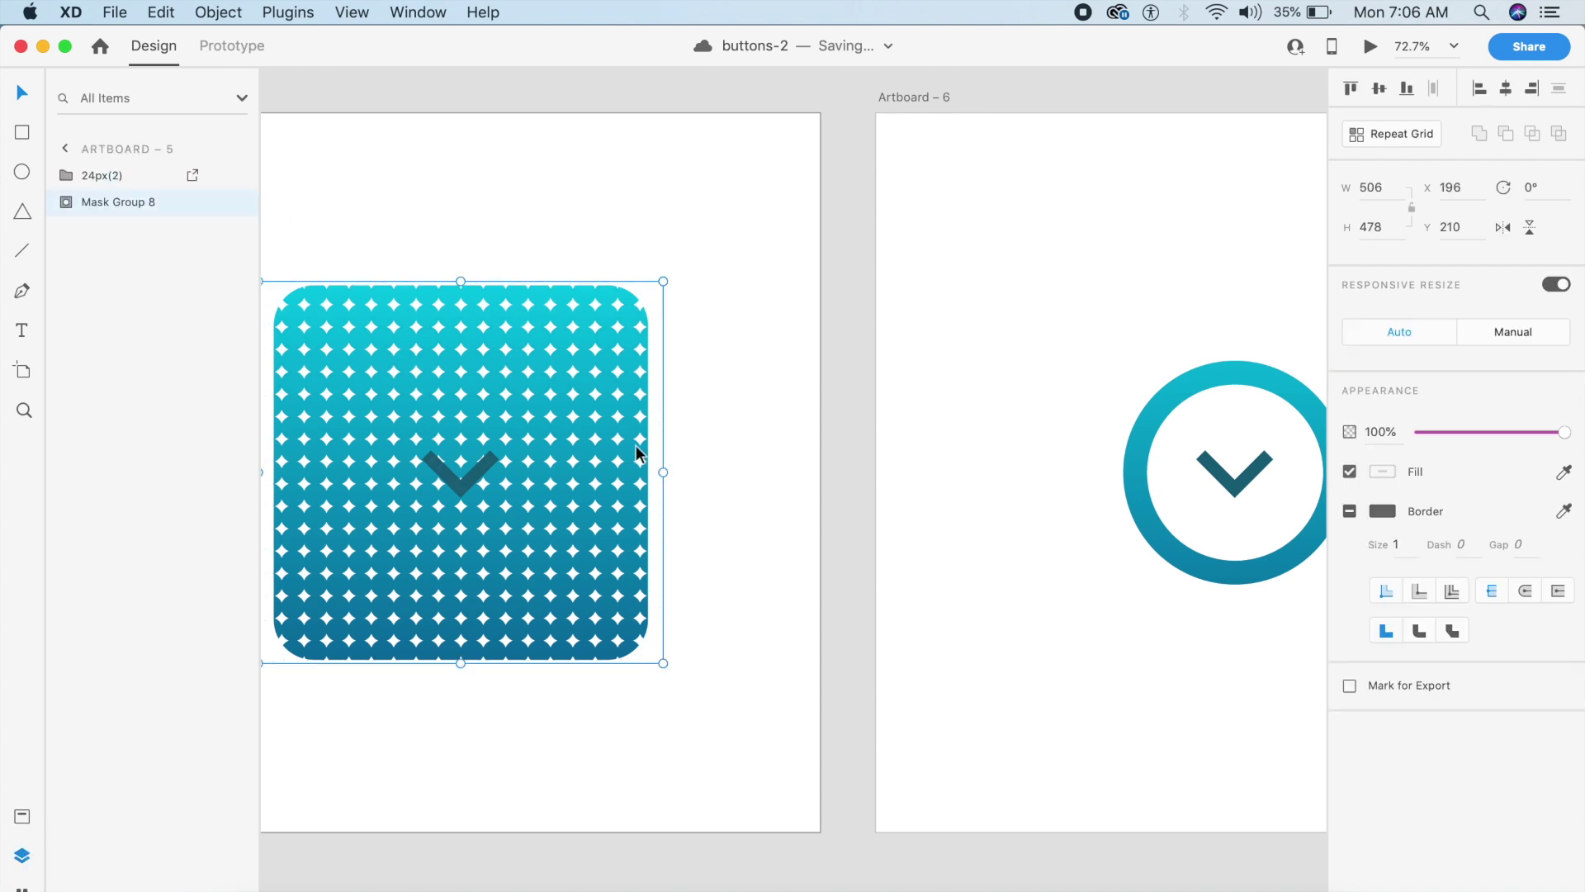
click(1139, 477)
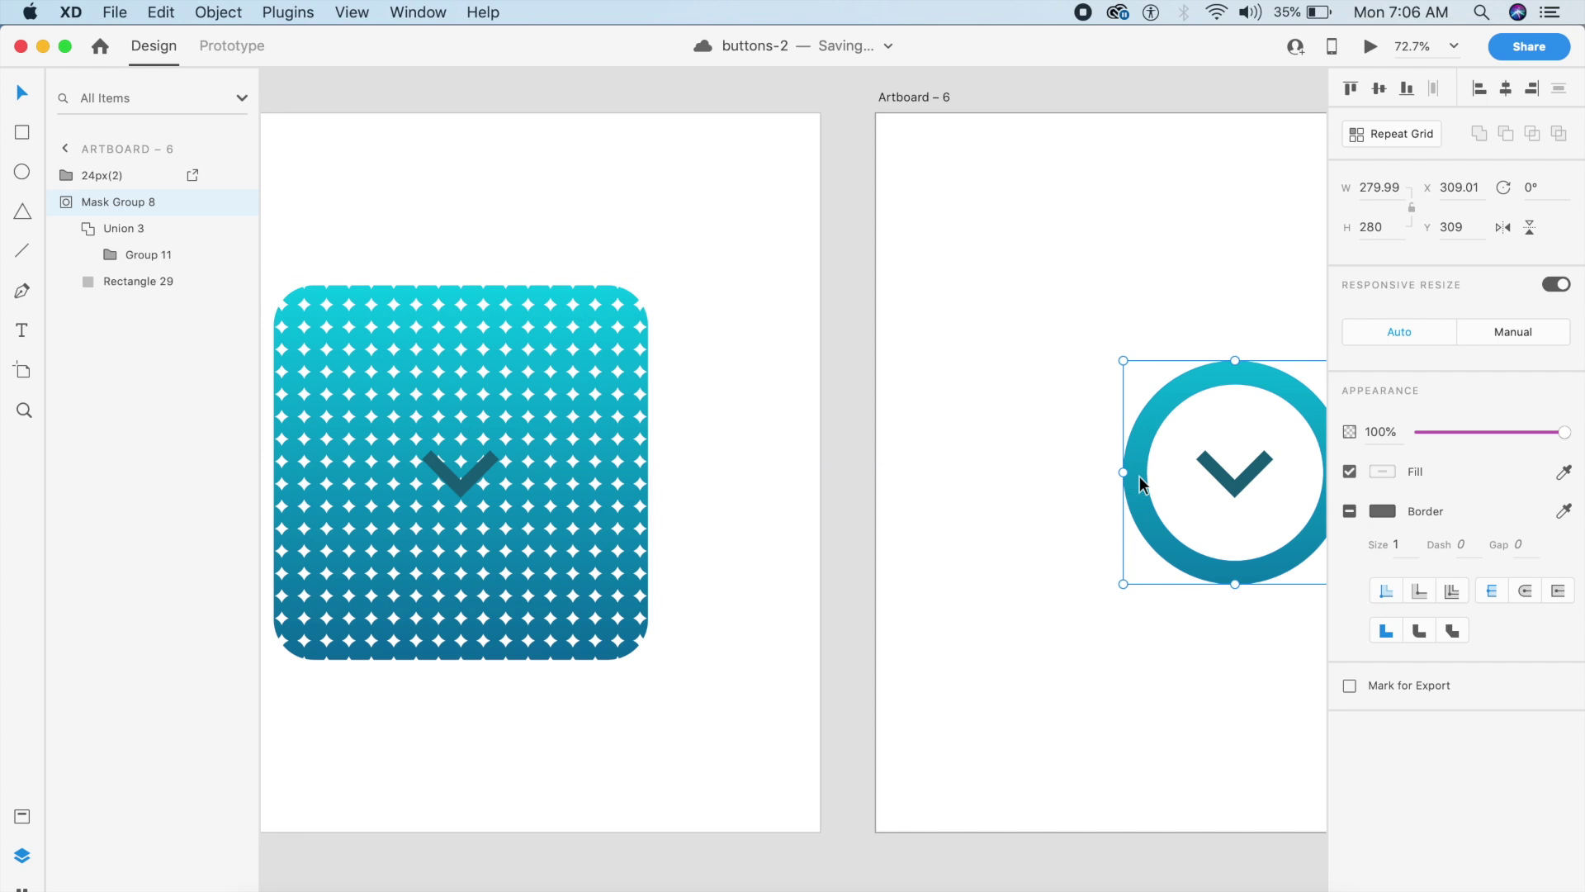
double_click(151, 263)
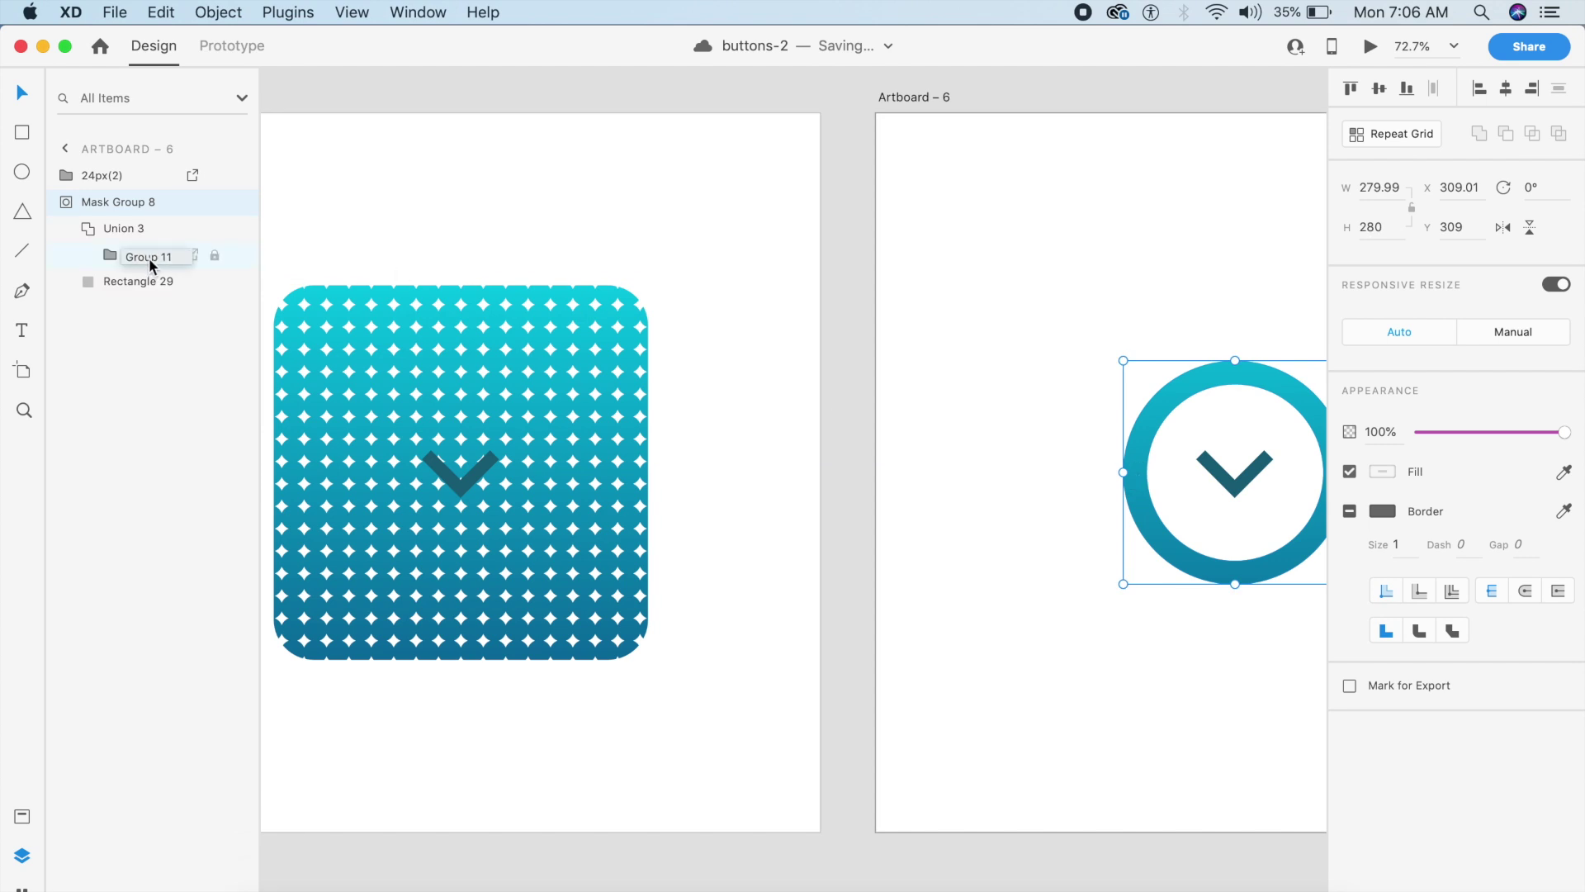
click(81, 263)
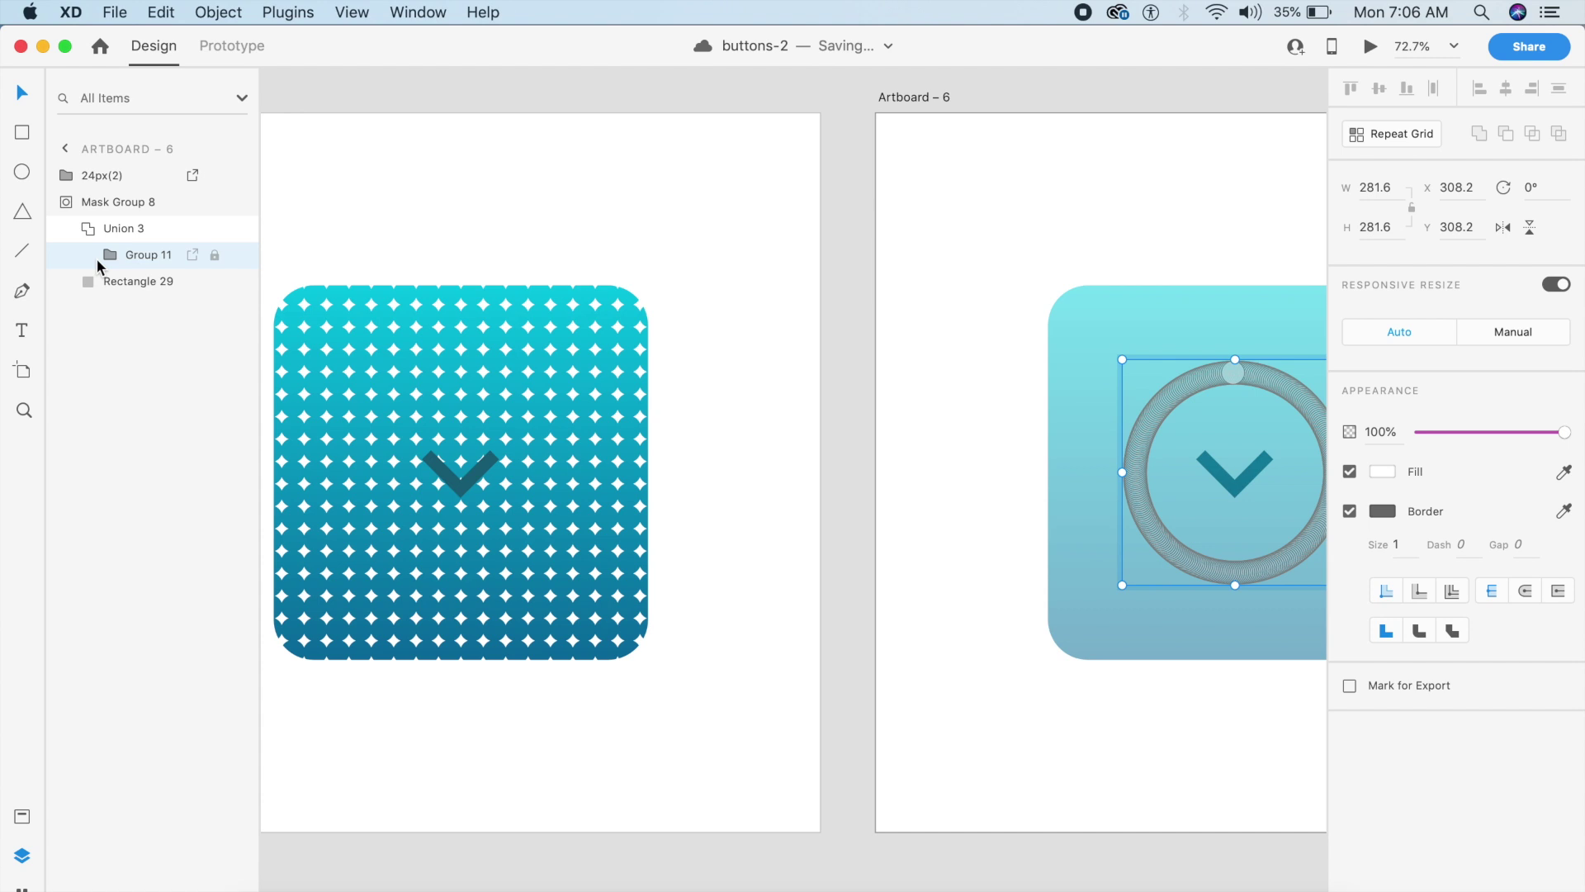
click(98, 261)
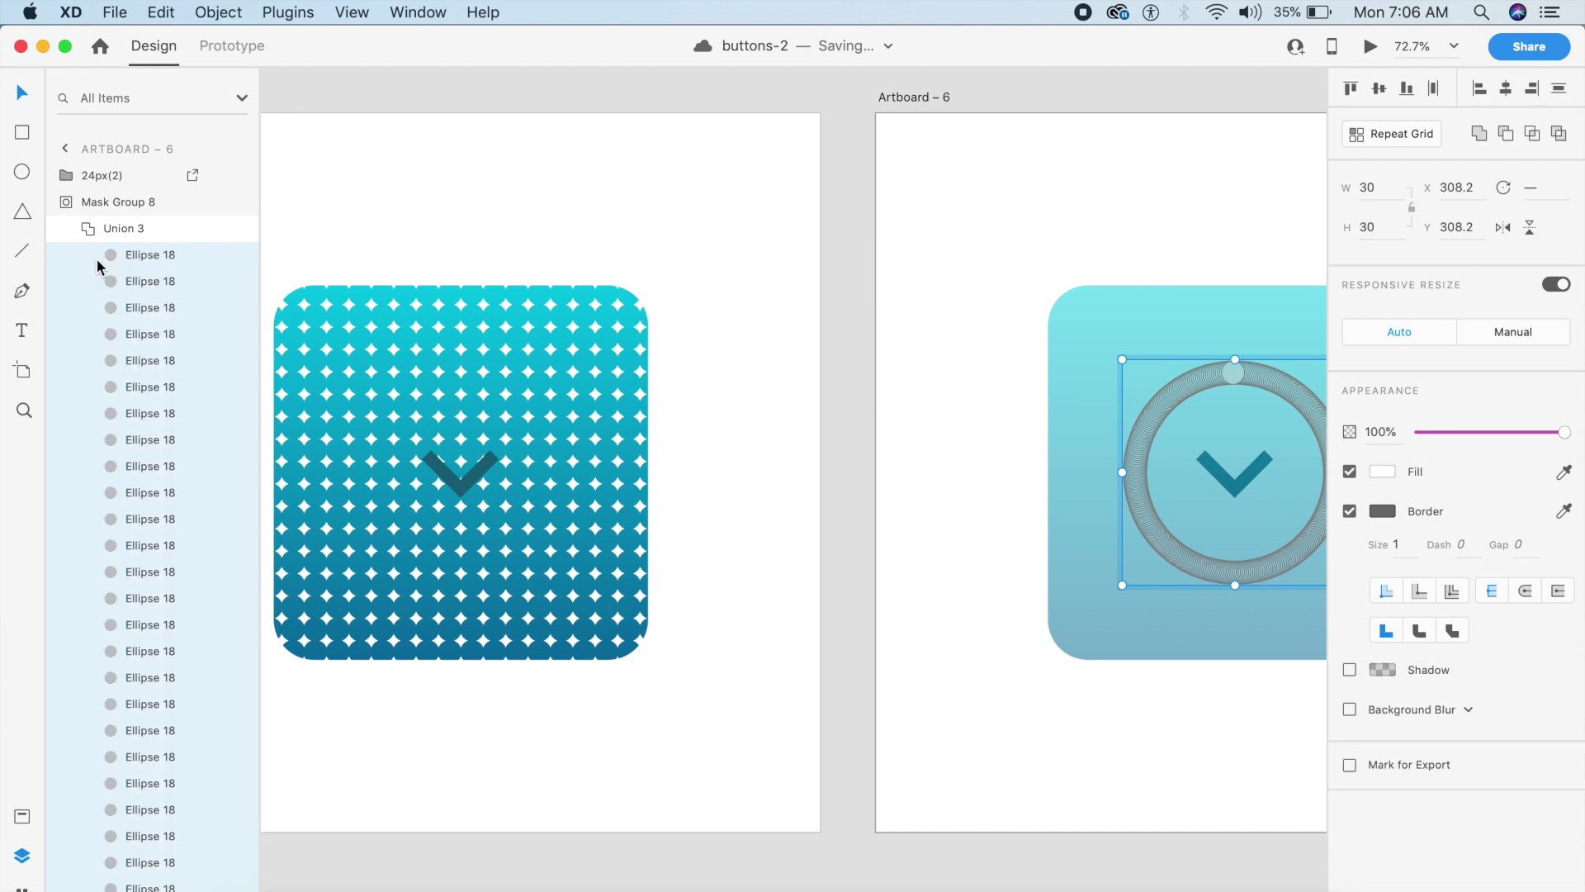
Preview the tap animation from Artboard – 5 again with the ring's circles ungrouped
click(746, 353)
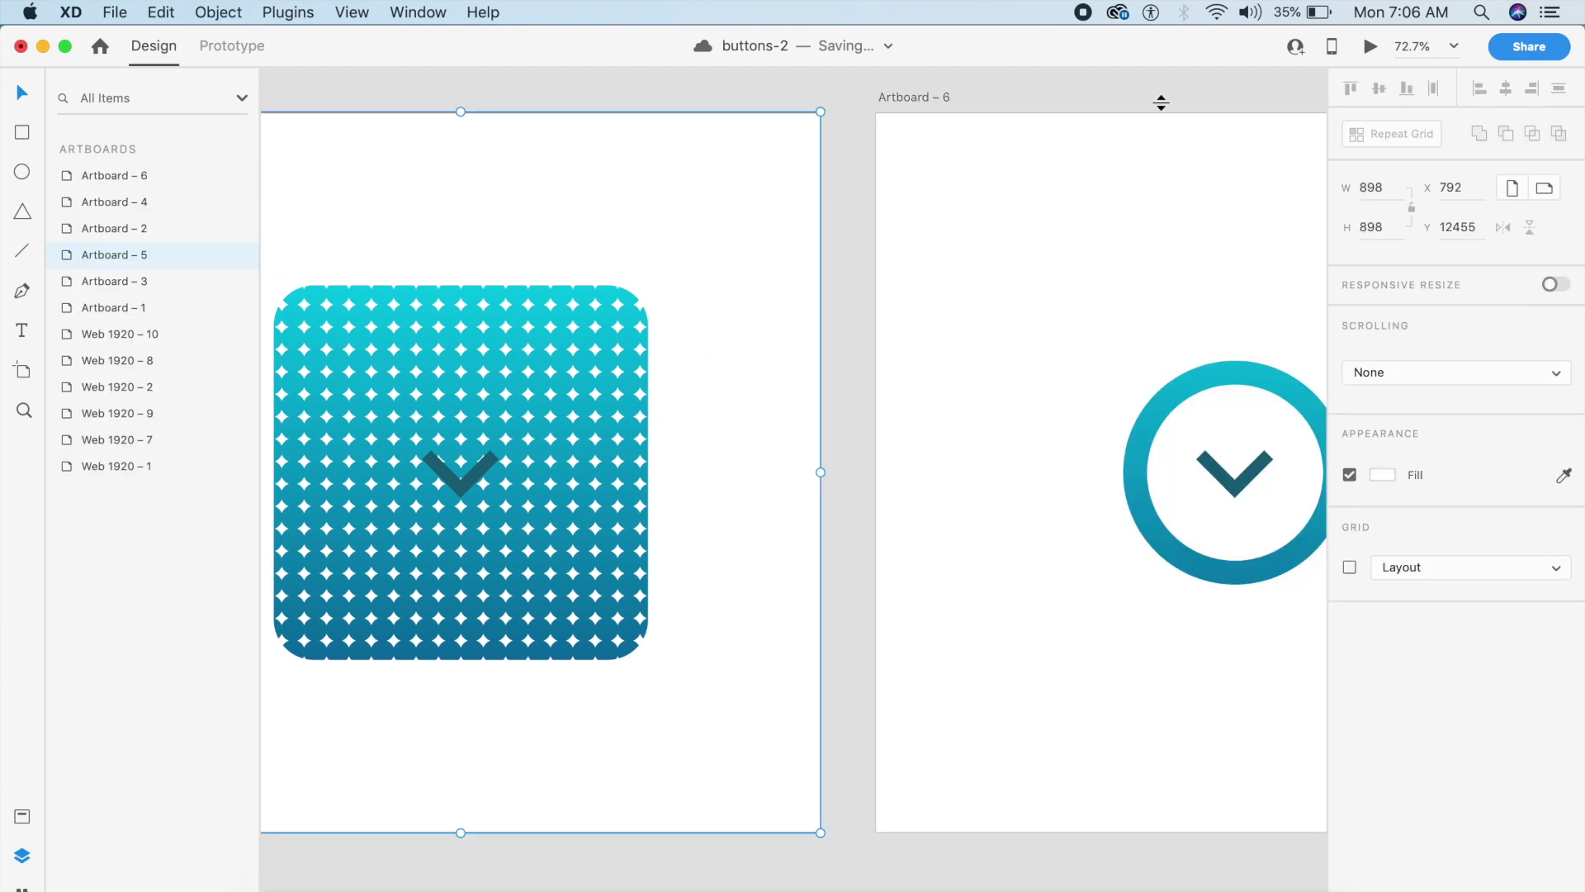
click(1369, 47)
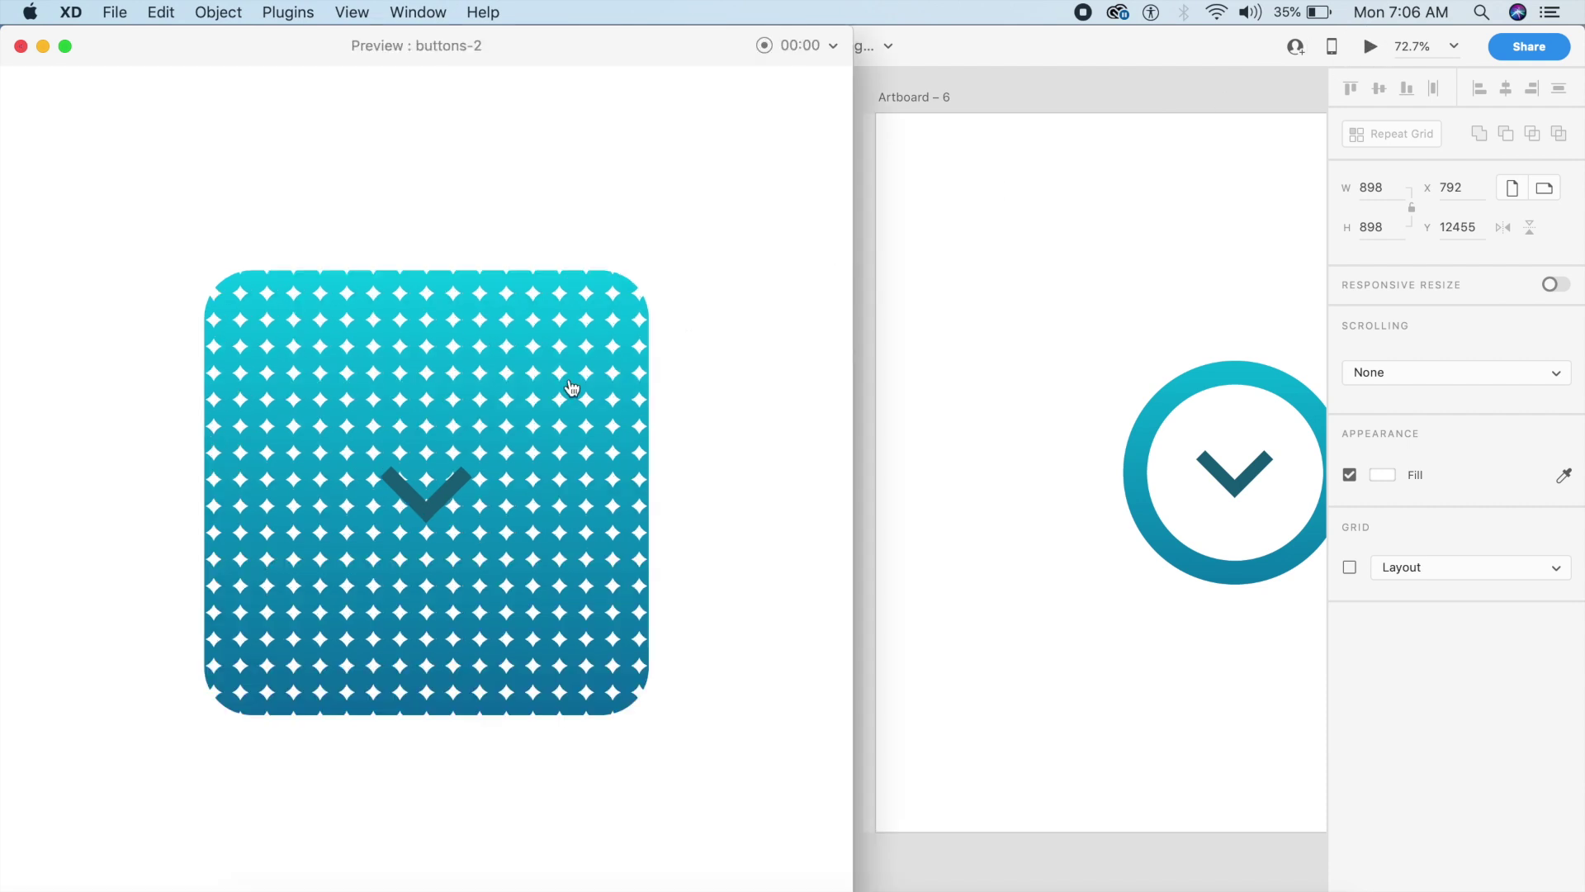
click(581, 446)
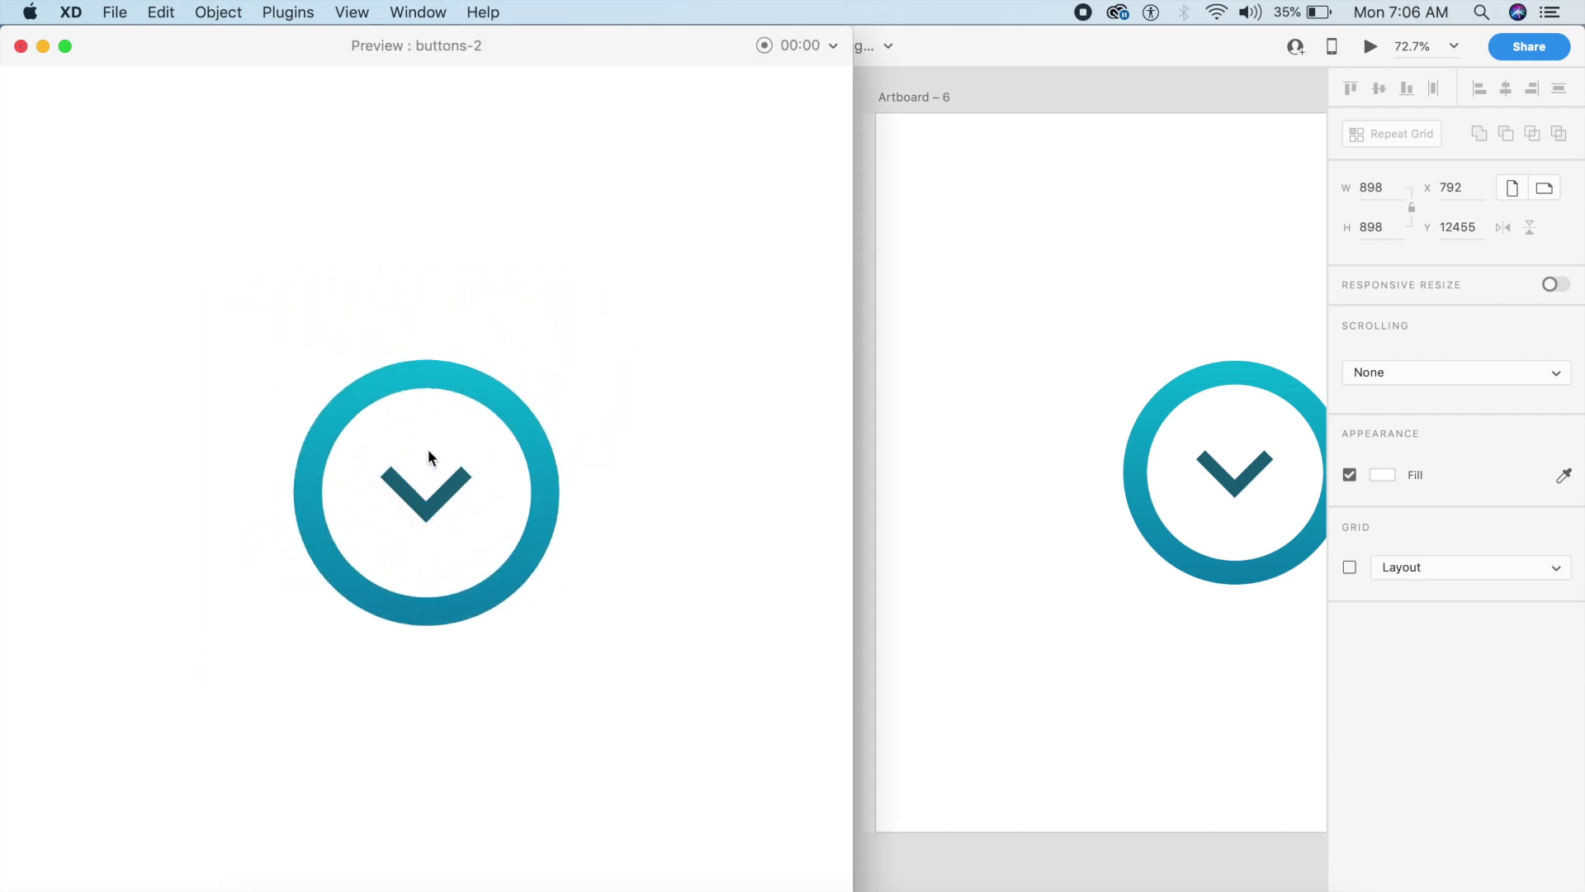
click(21, 47)
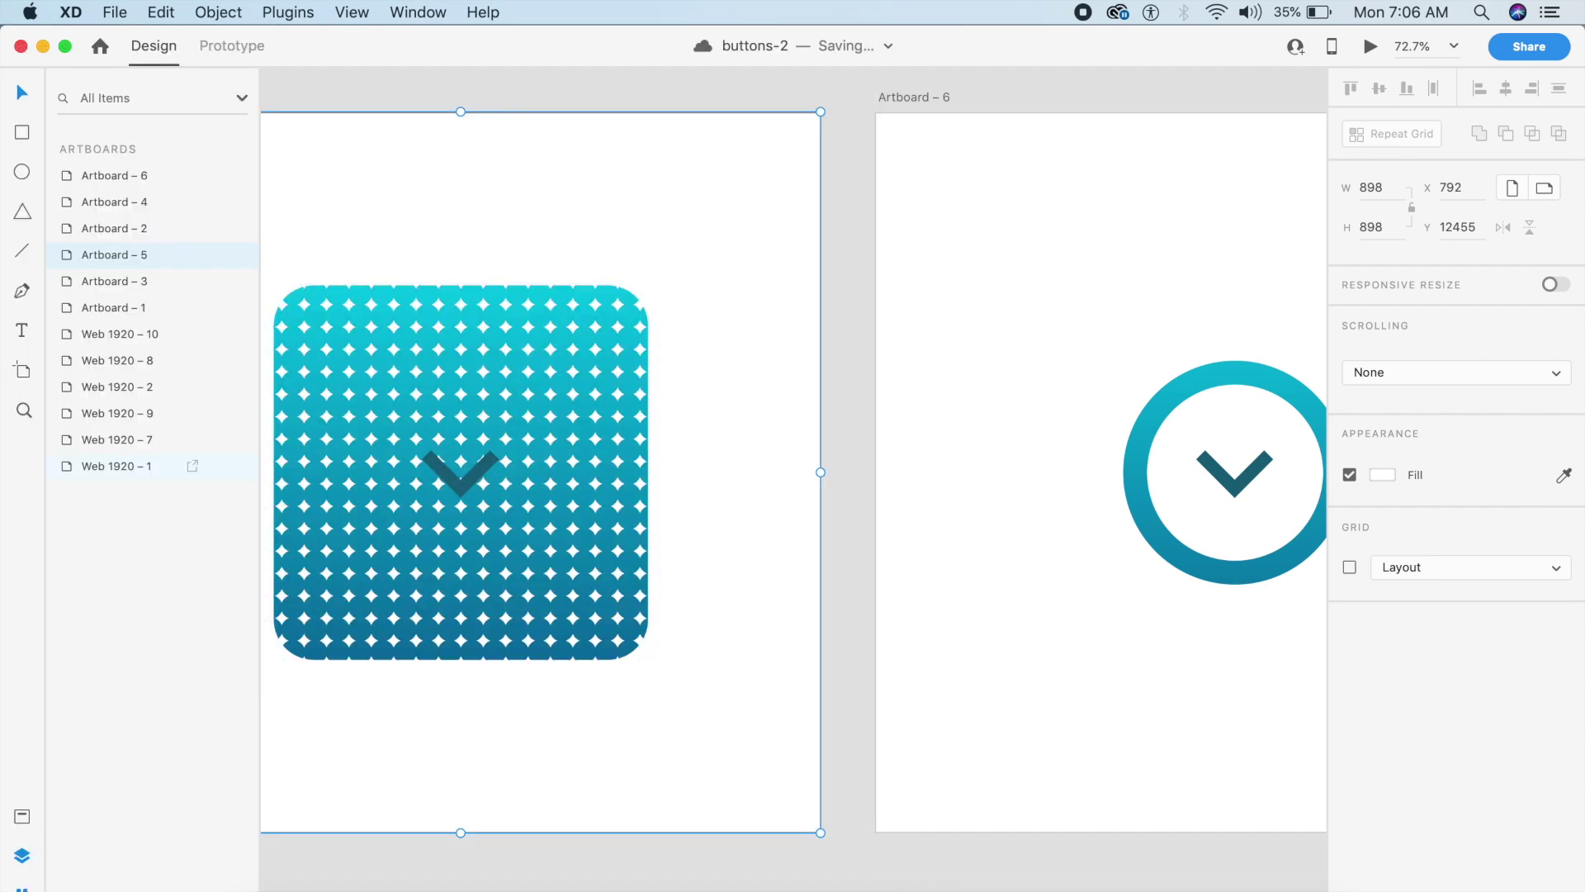
Reopen the Arranger plugin and select the ring's mask group on Artboard – 6
click(22, 886)
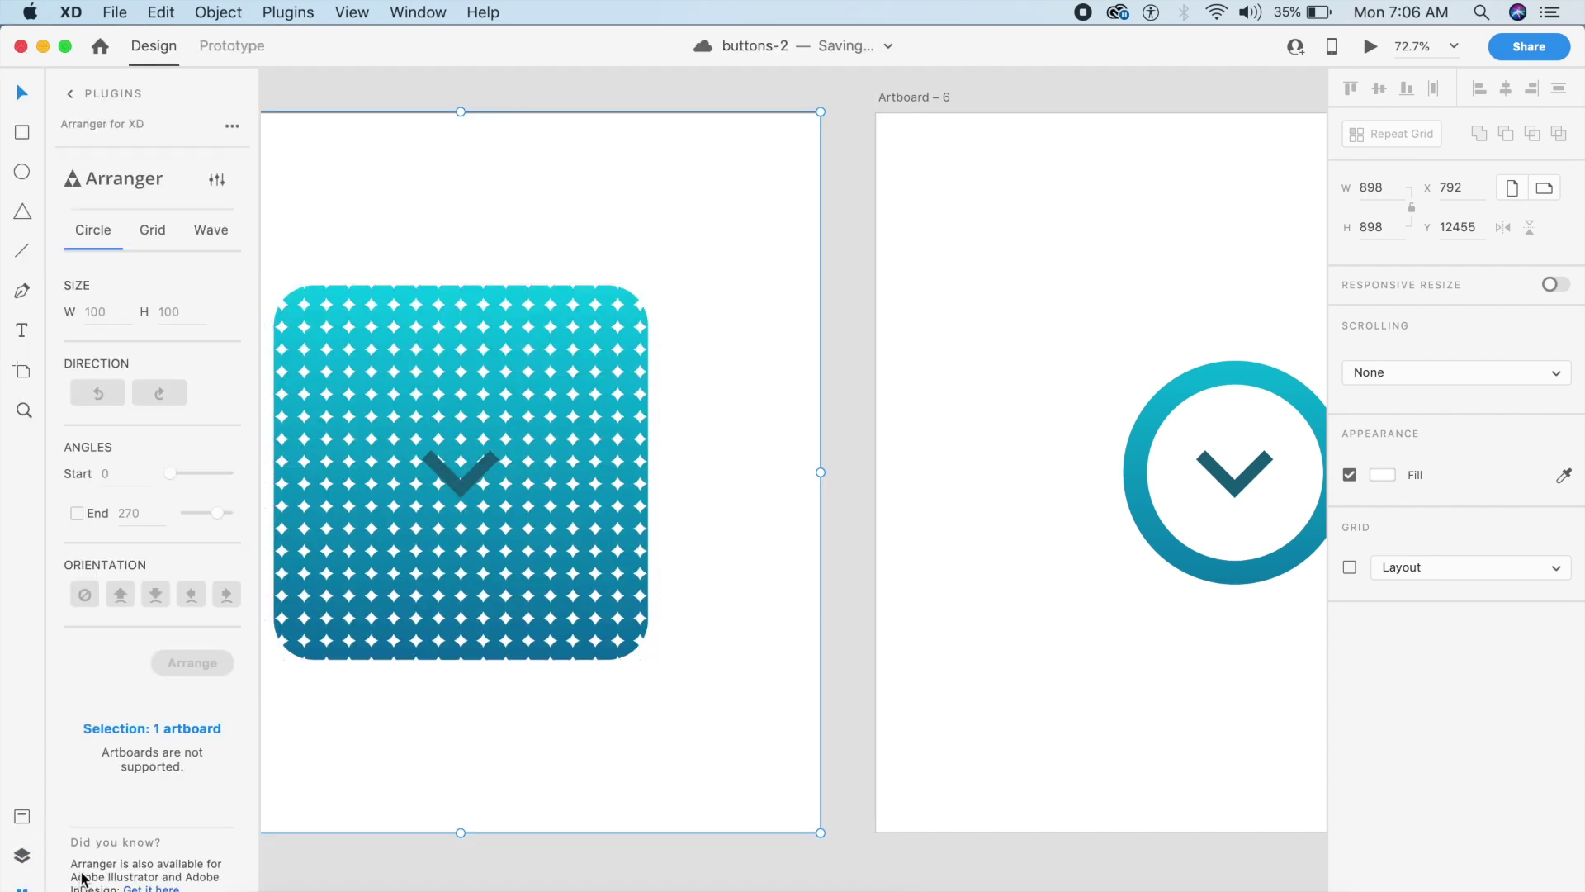
click(1171, 549)
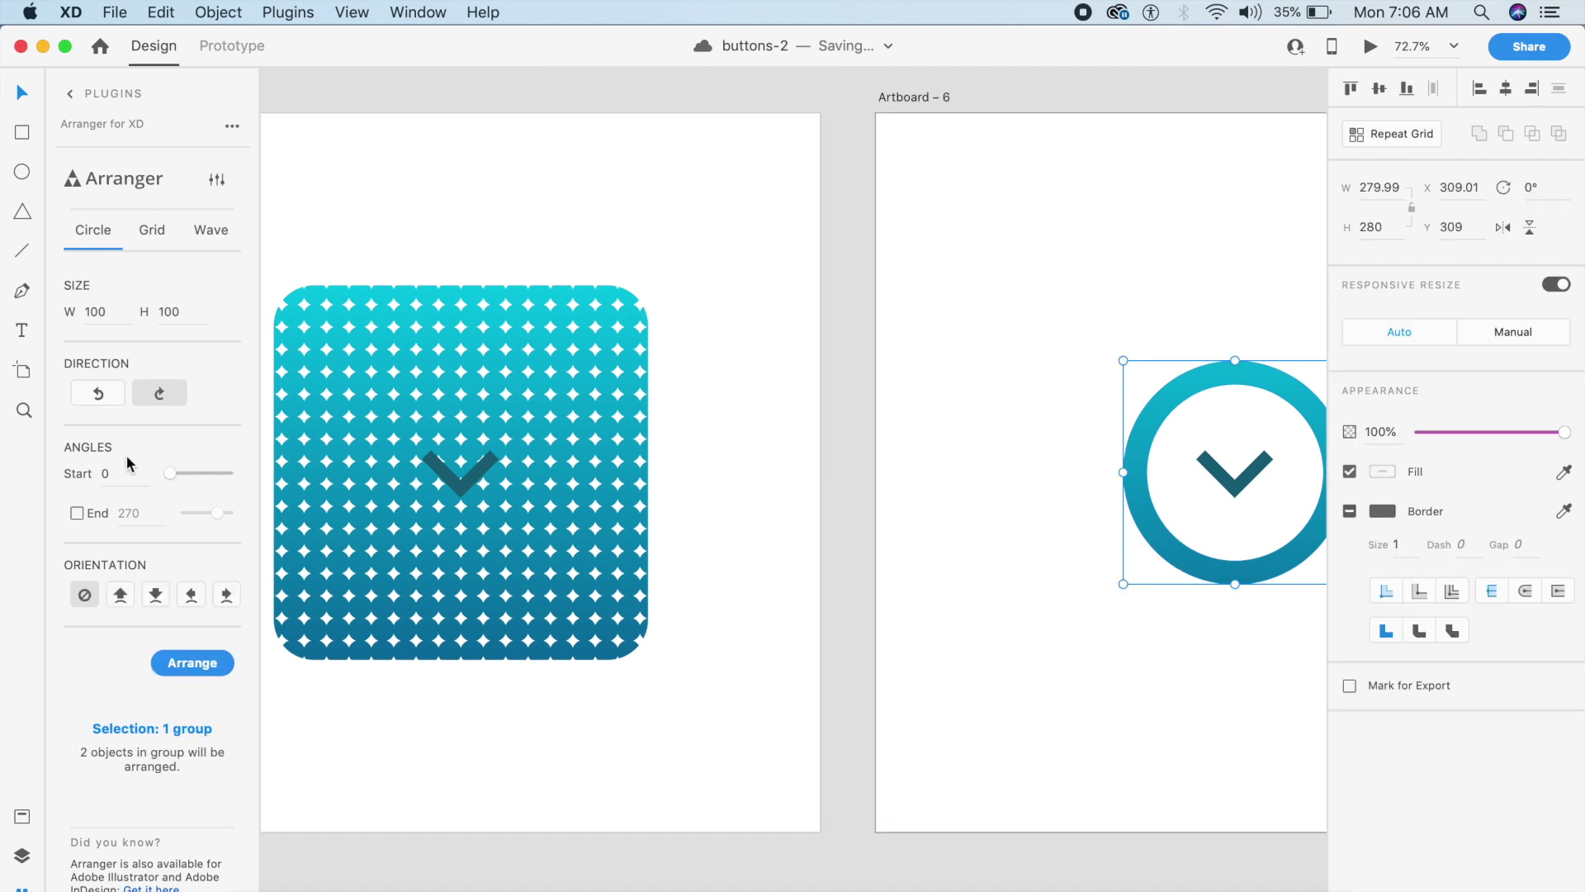